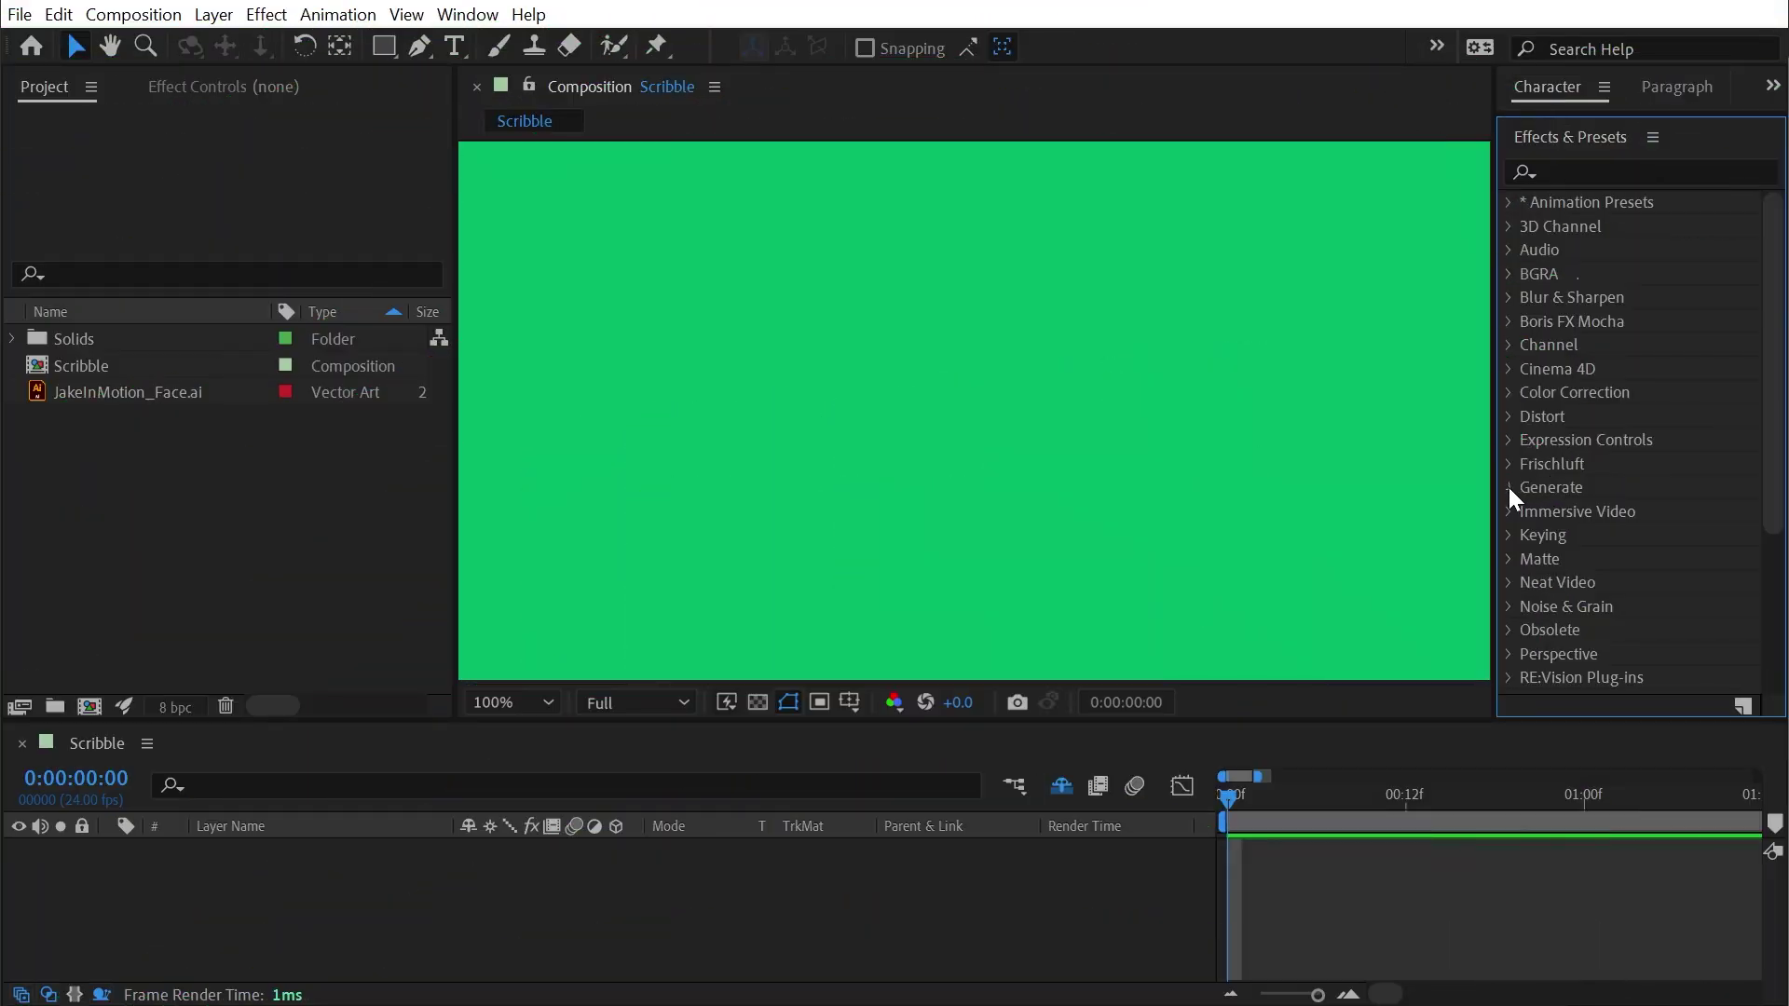
Expand the Generate category in the effects list to show its effects
click(1511, 484)
scroll(1516, 483, down, 3)
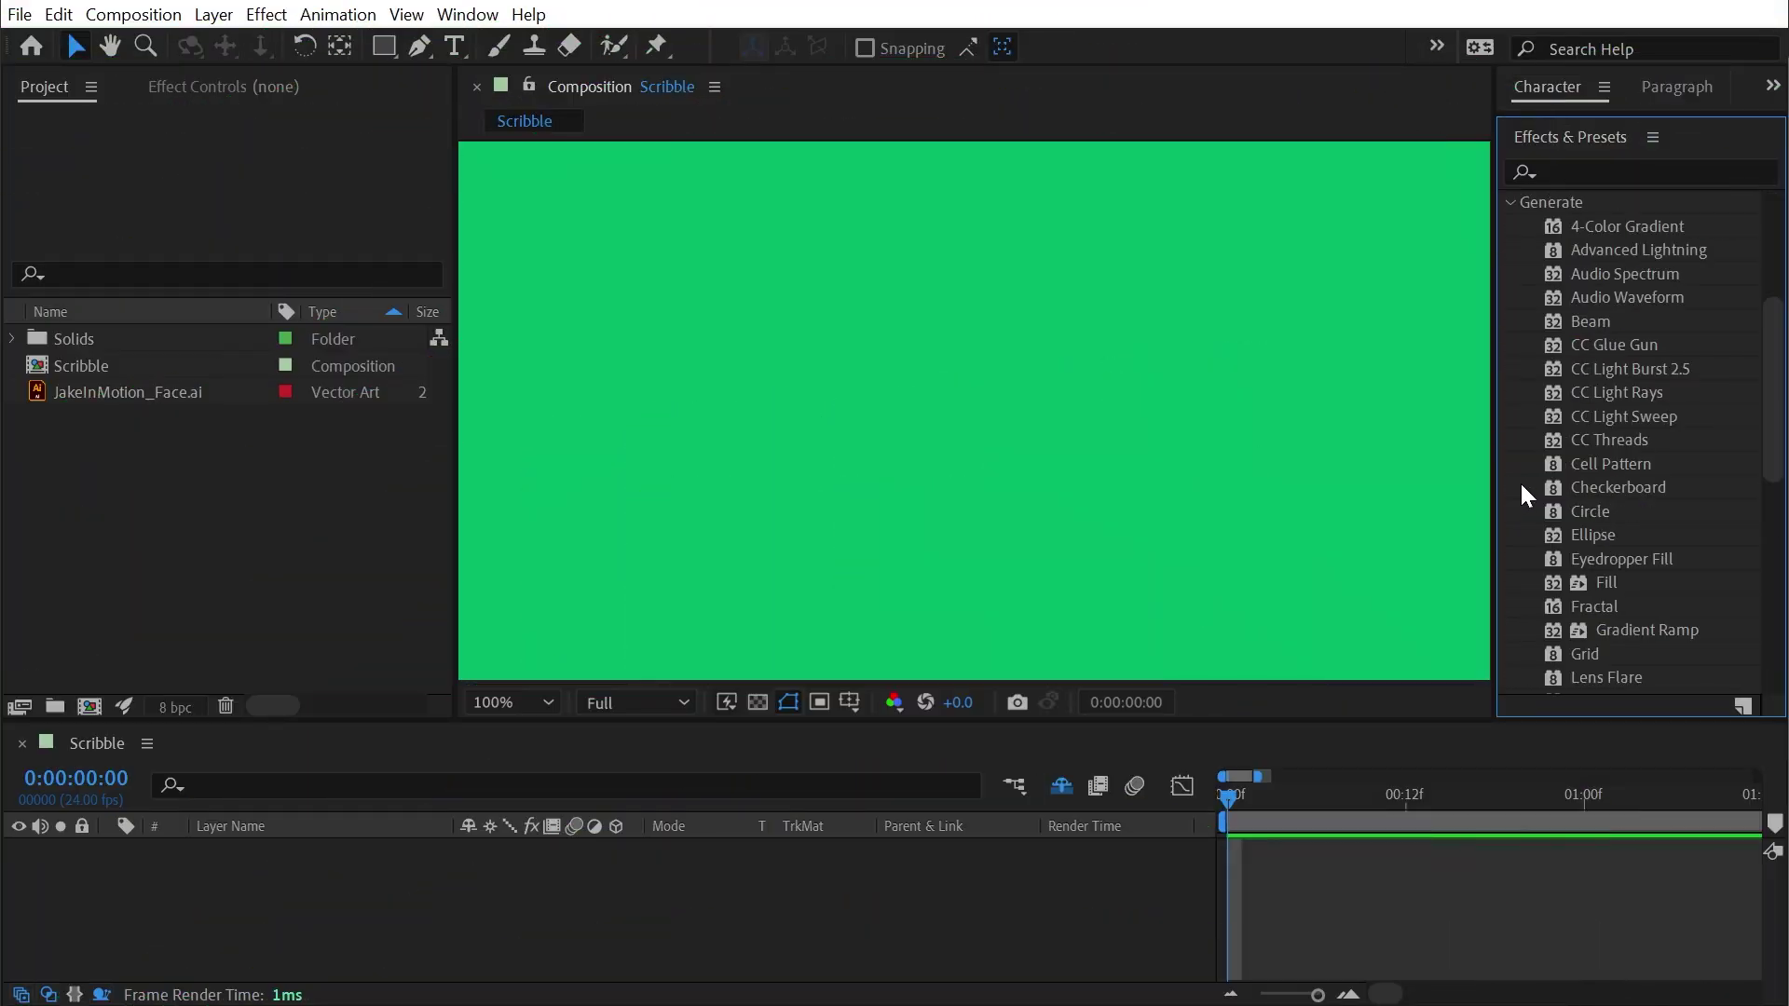
scroll(940, 535, down, 1)
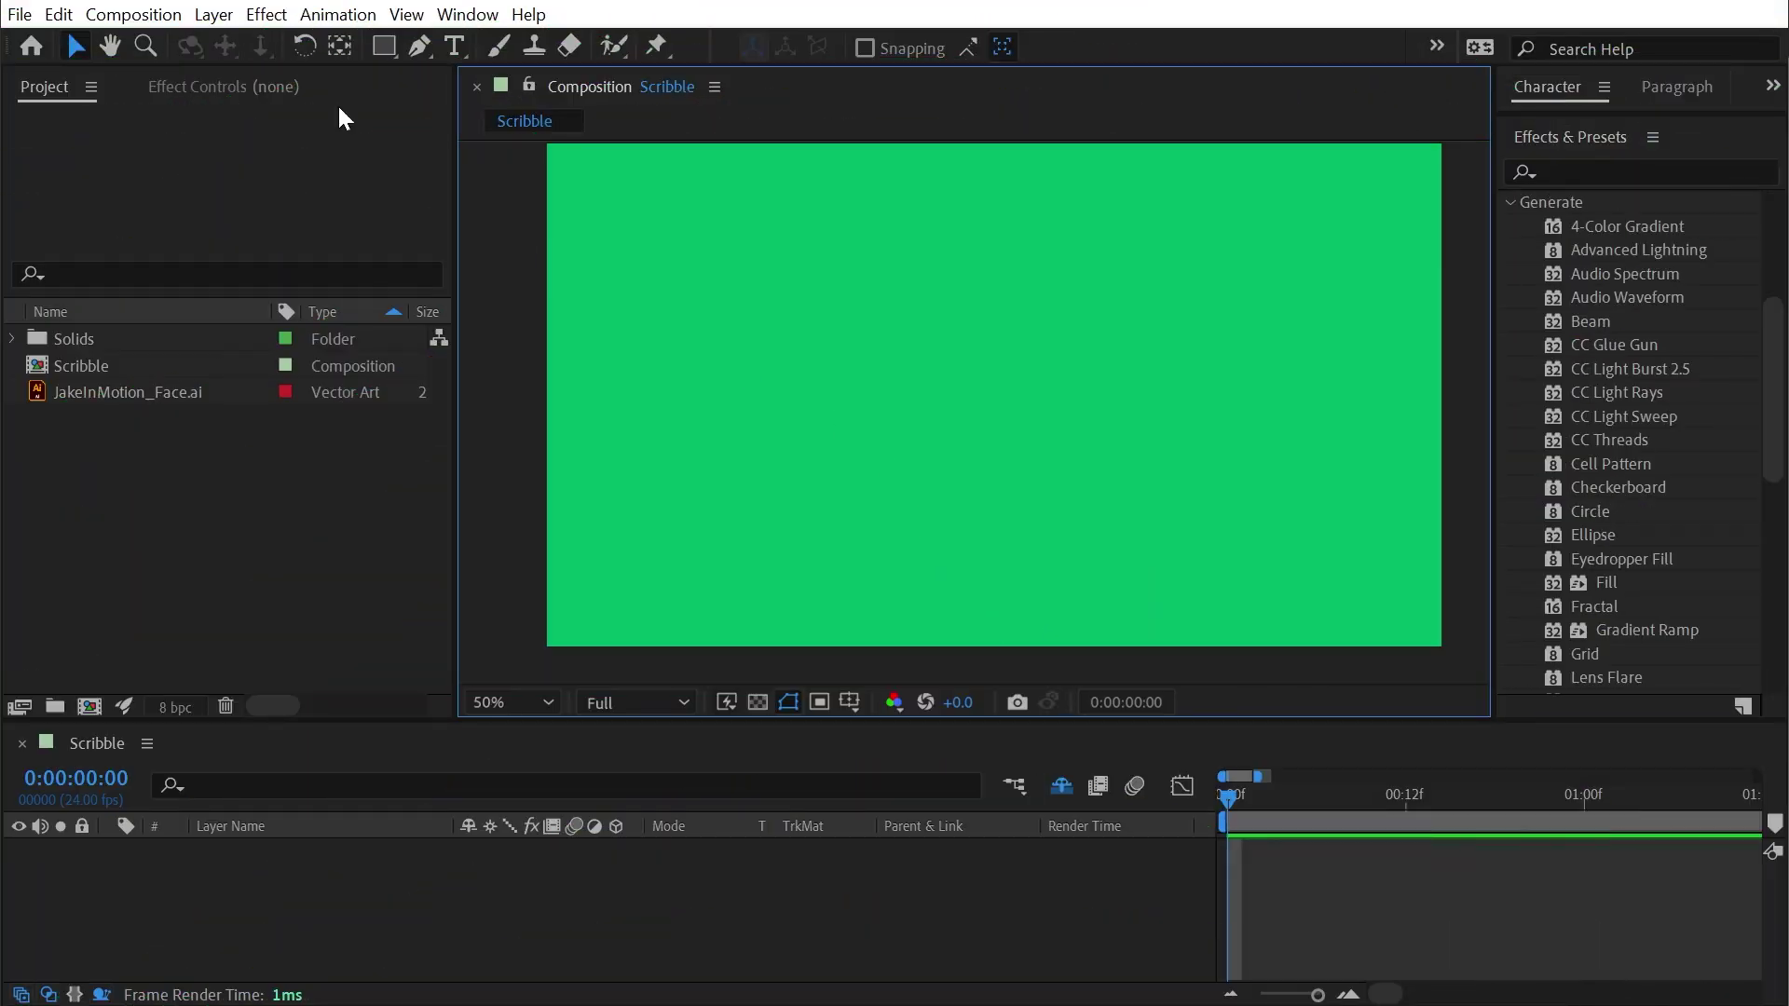
Create a new 1920 x 1080 px black solid layer named Scribble
click(213, 14)
mouse_move(220, 48)
click(652, 44)
text(S)
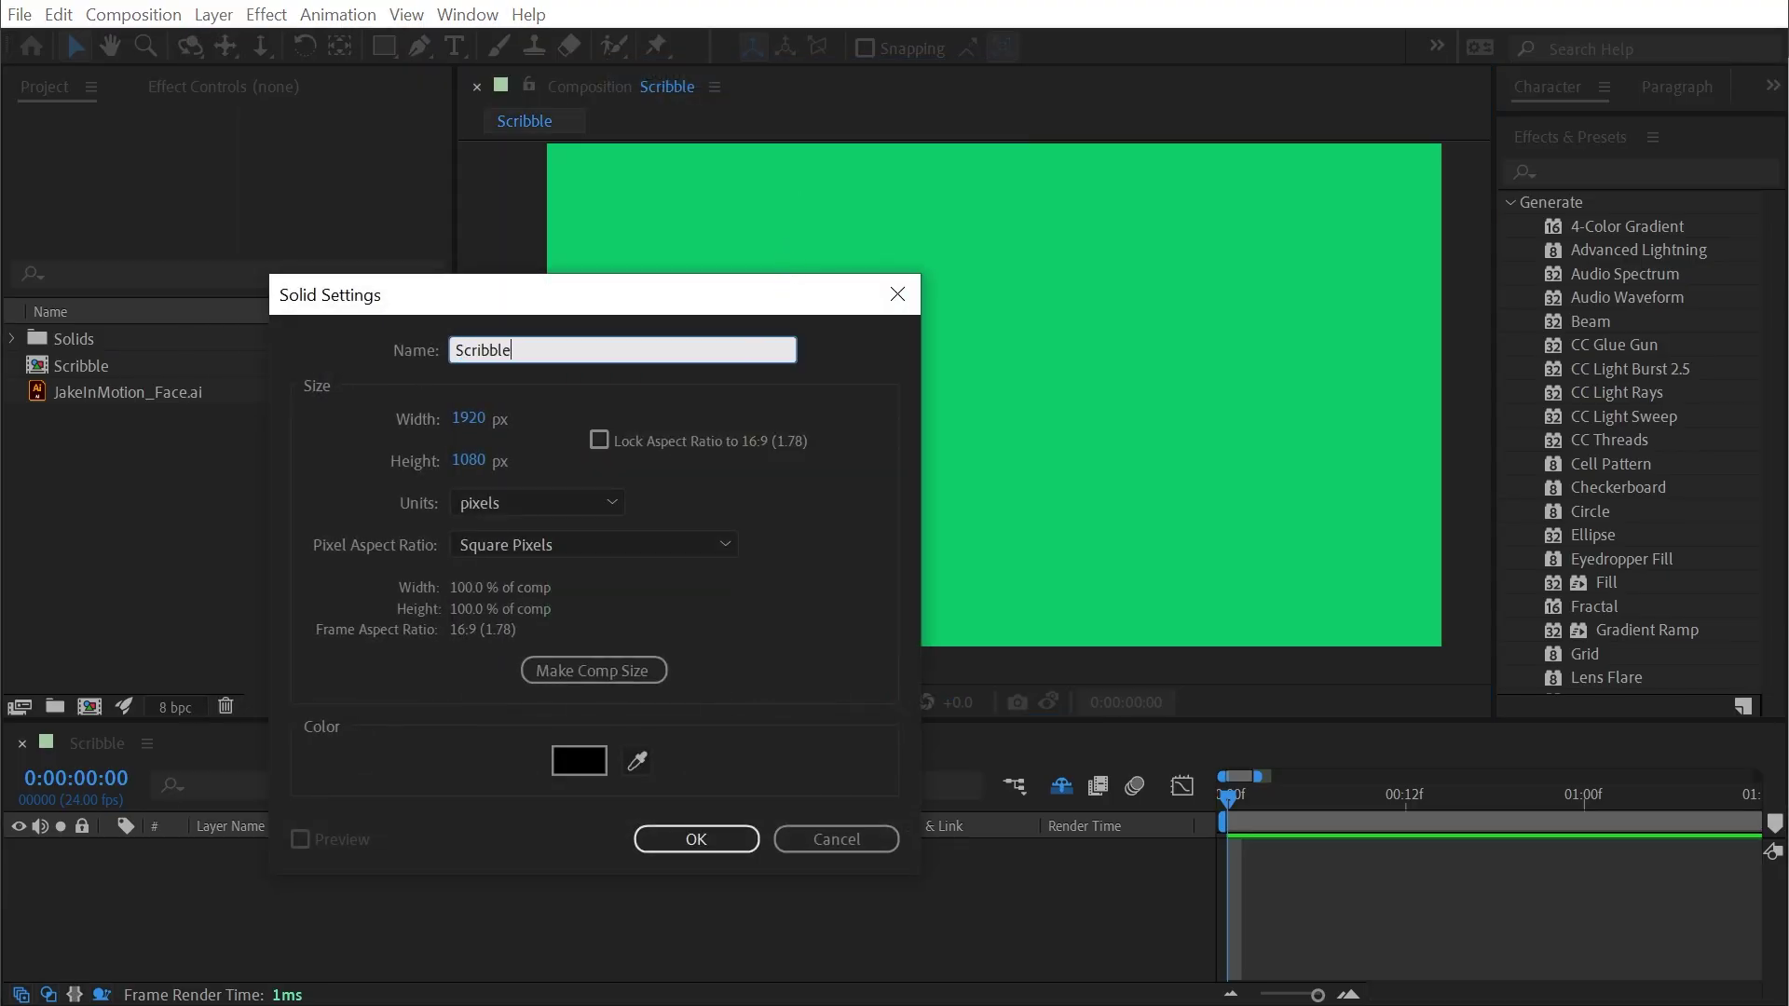
text(cribble)
click(696, 839)
Apply the Scribble effect from the Generate category to the new solid, and briefly reveal the timeline's shy layers before hiding them again
scroll(1652, 571, down, 3)
click(1597, 618)
drag(1597, 619, 1060, 514)
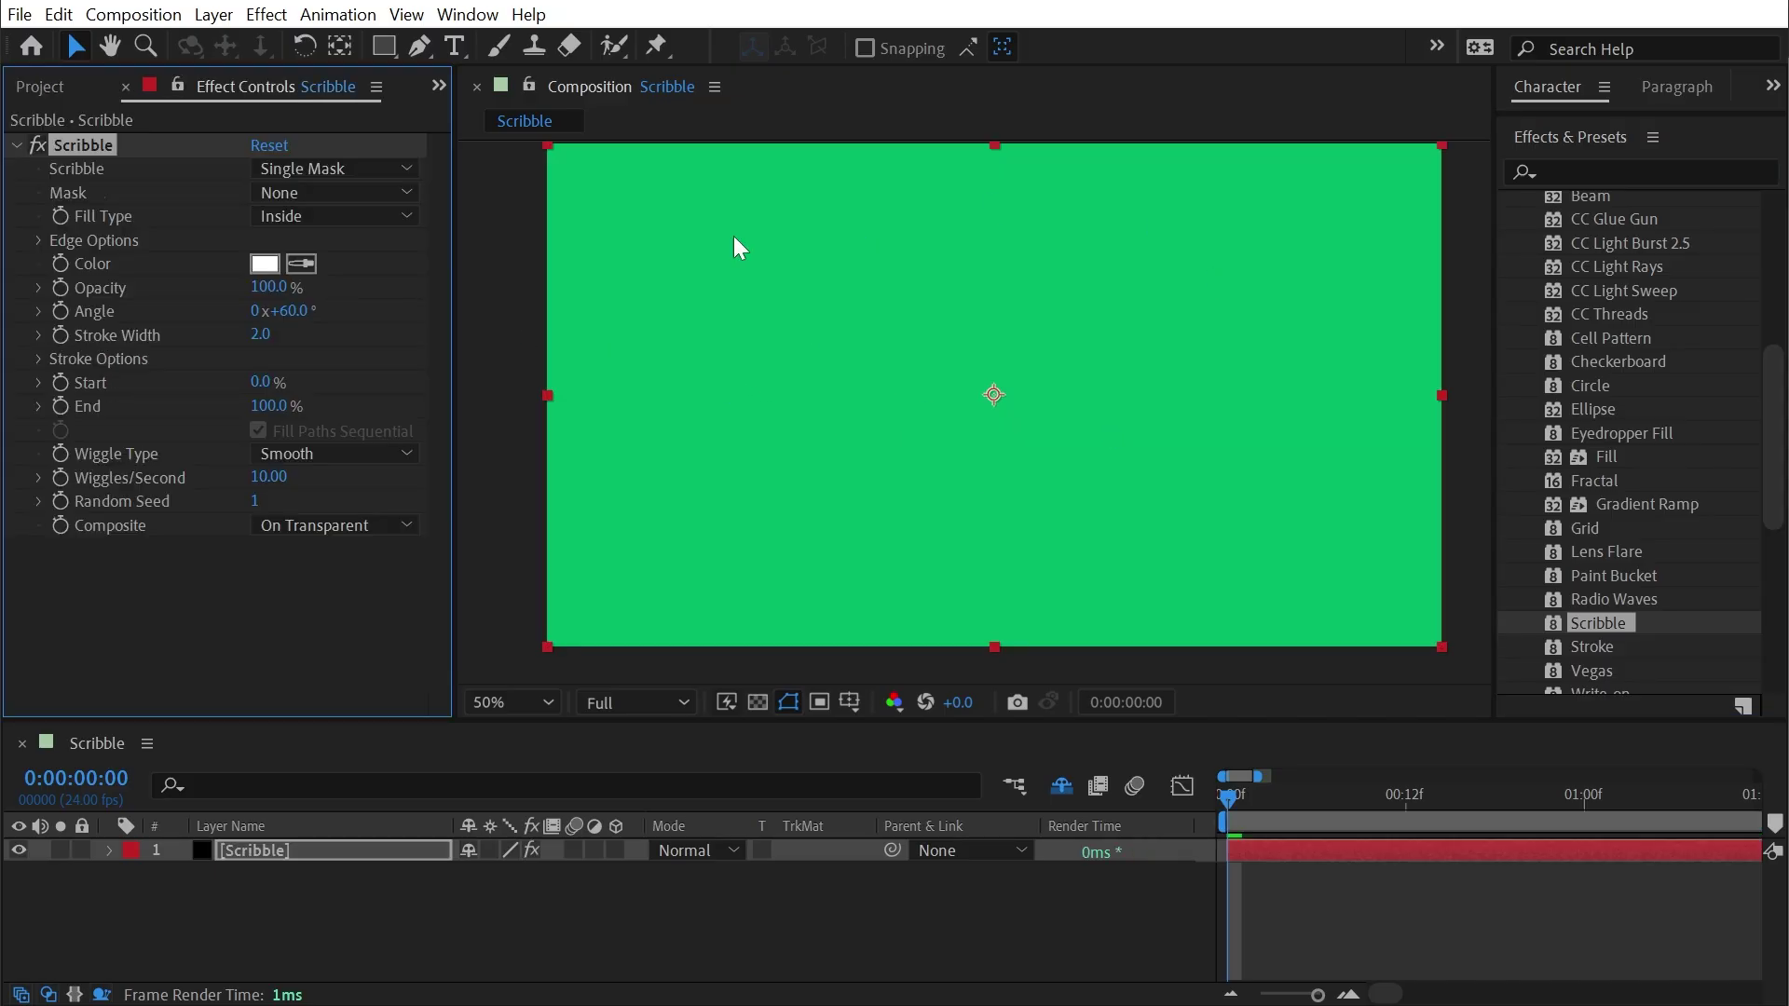
click(1061, 785)
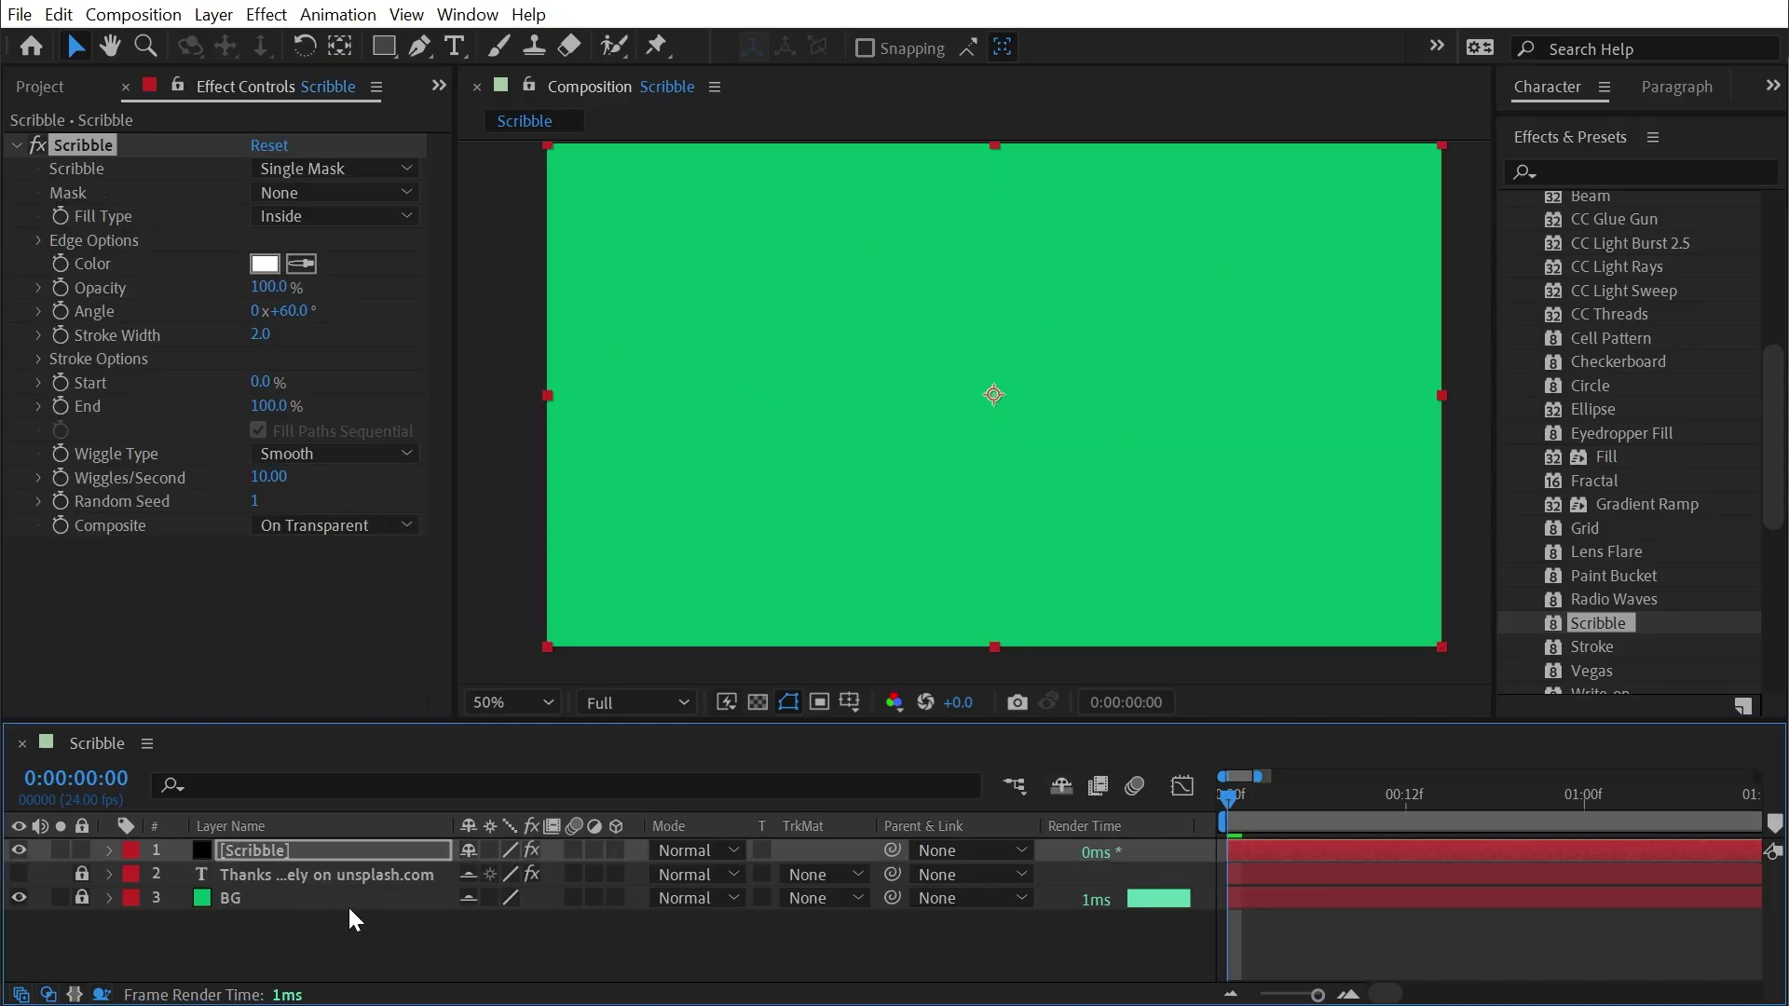
click(1061, 785)
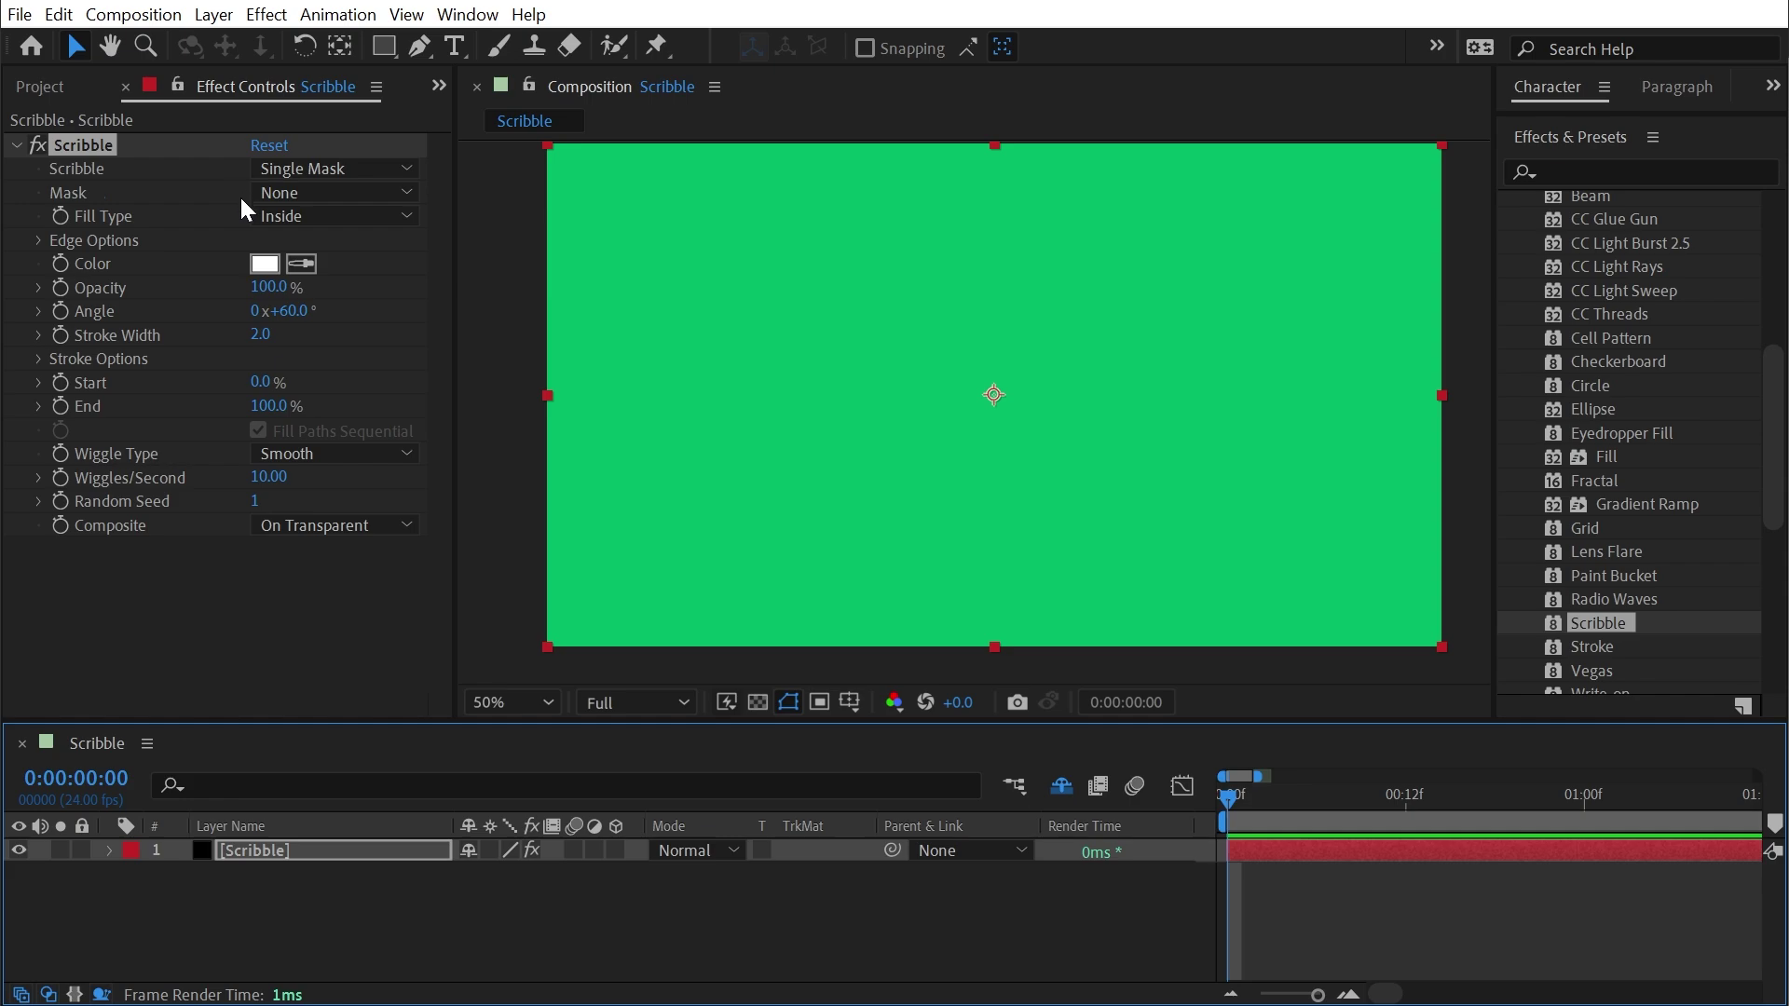
Draw an open, wavy four-point mask path with the Pen tool across the middle of the Scribble solid
click(419, 47)
drag(682, 496, 682, 385)
drag(796, 328, 885, 360)
drag(1093, 397, 1197, 325)
drag(1288, 453, 1303, 545)
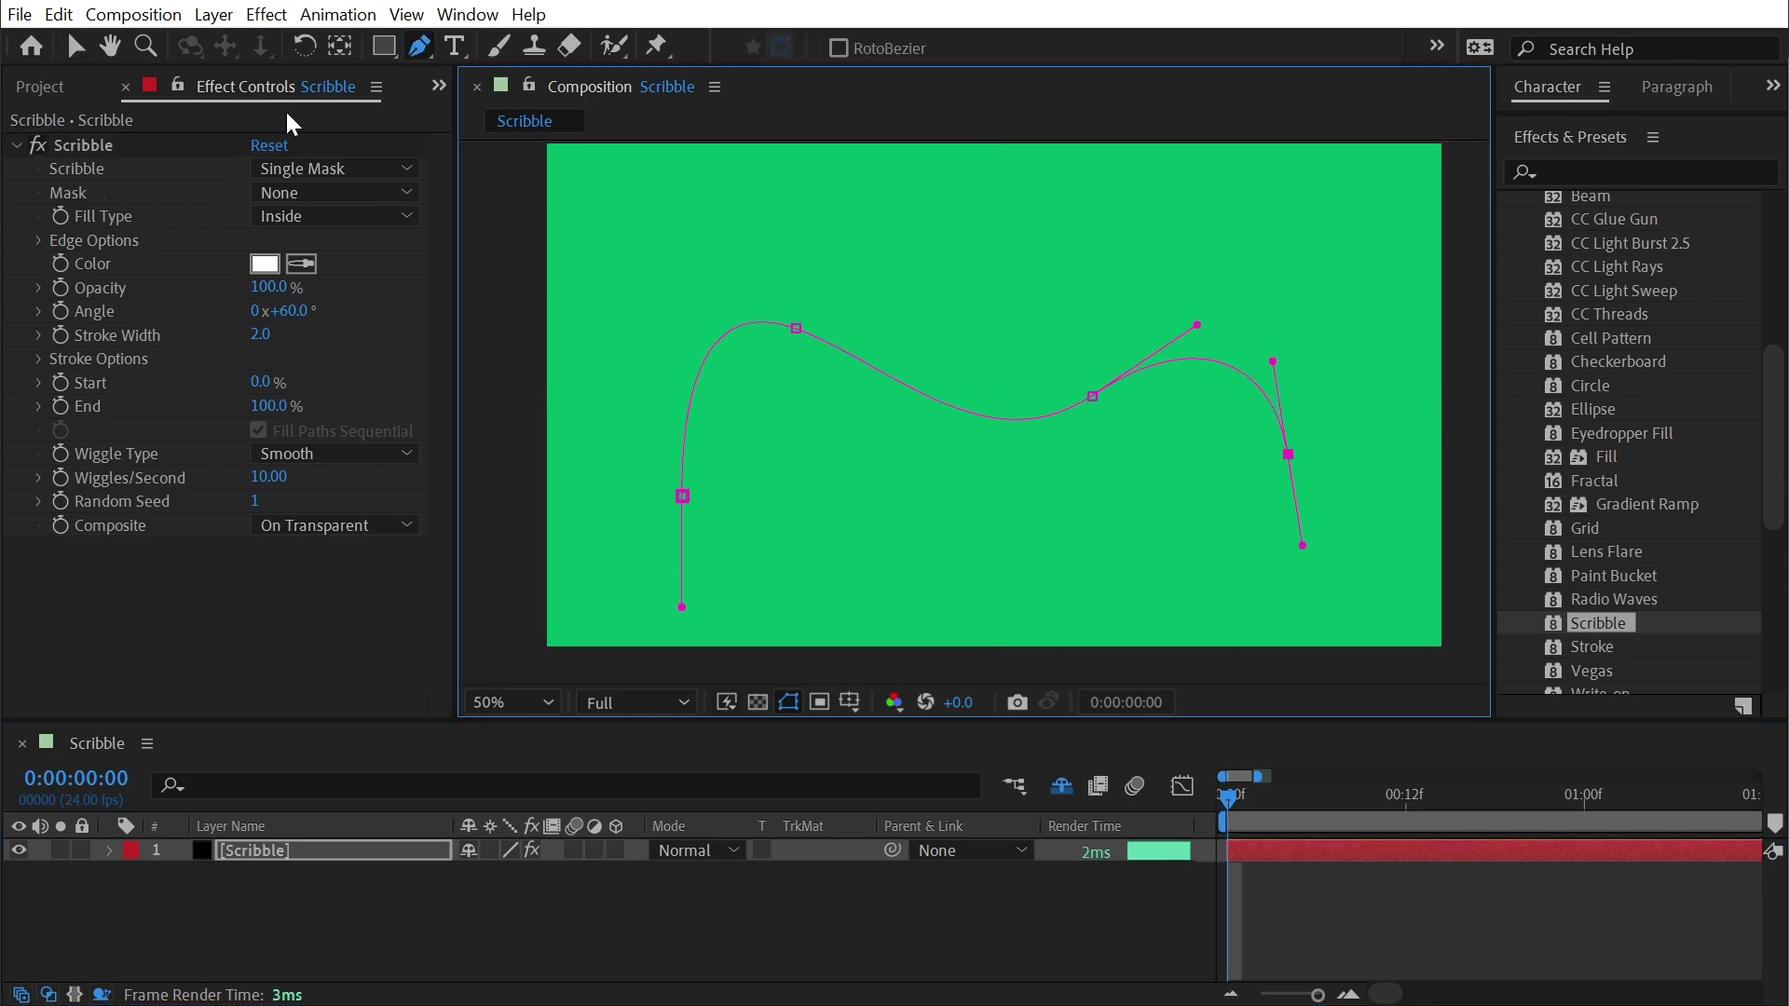
Assign Mask 1 as the mask of the Scribble effect, keeping it on Single Mask
click(316, 171)
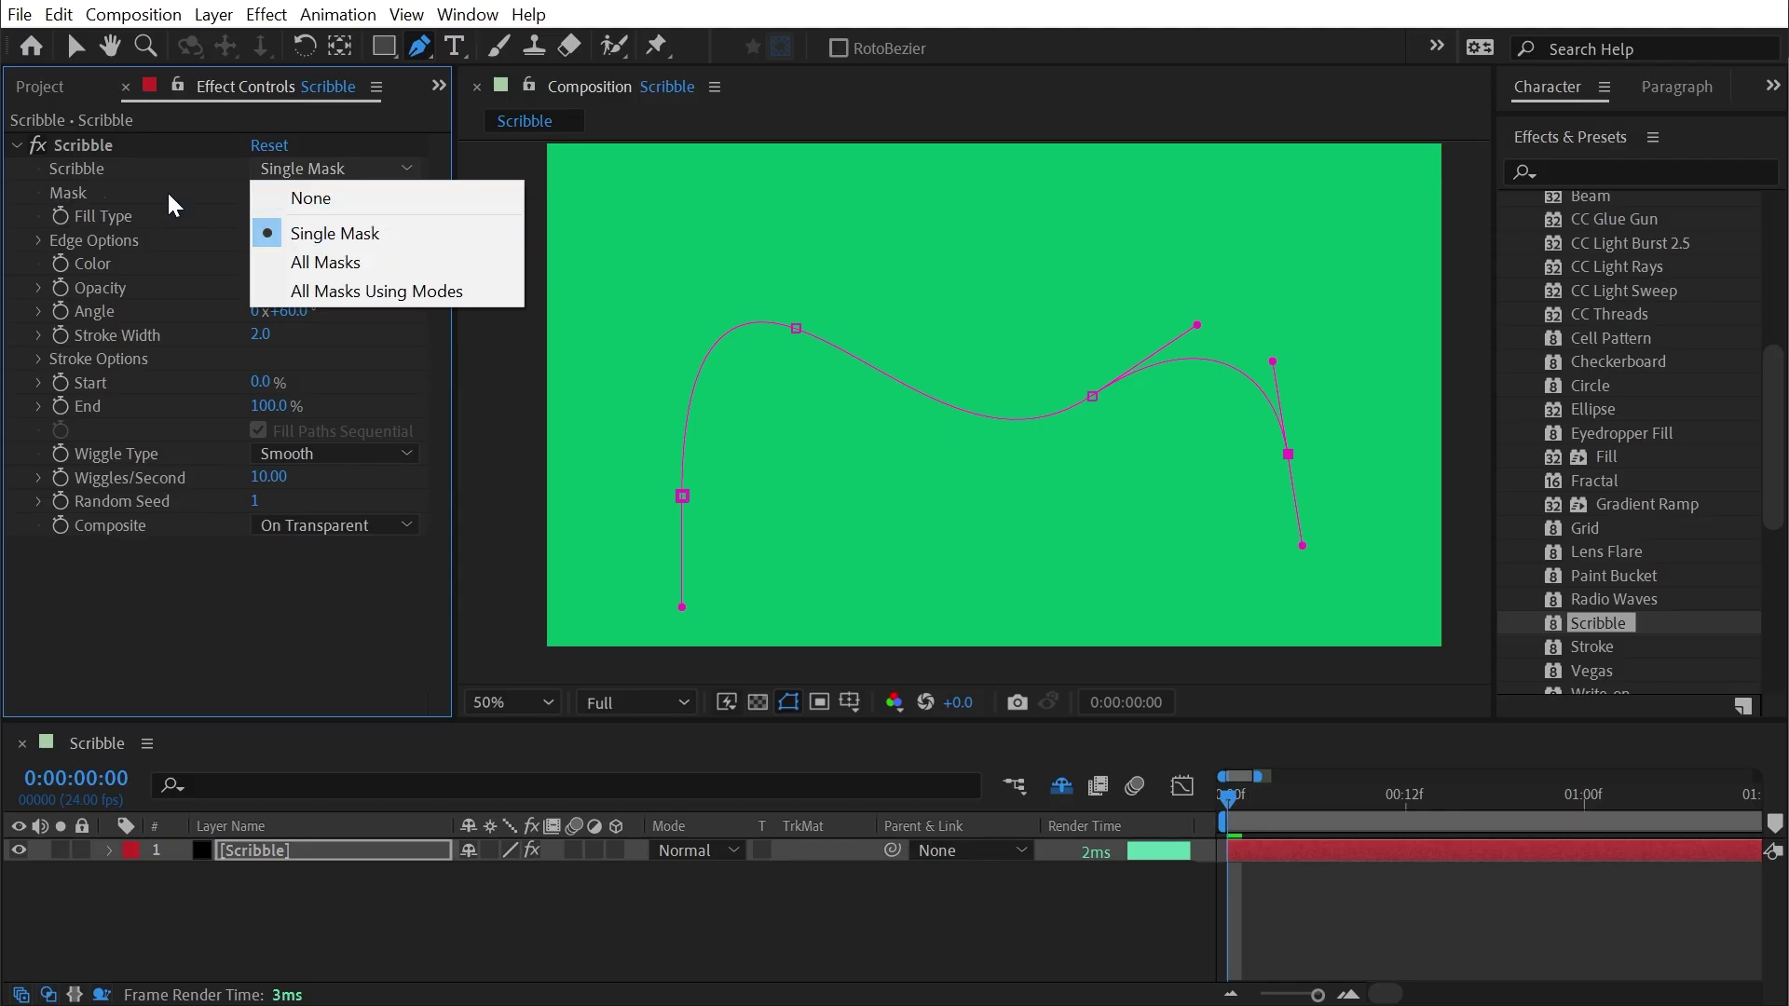
click(115, 170)
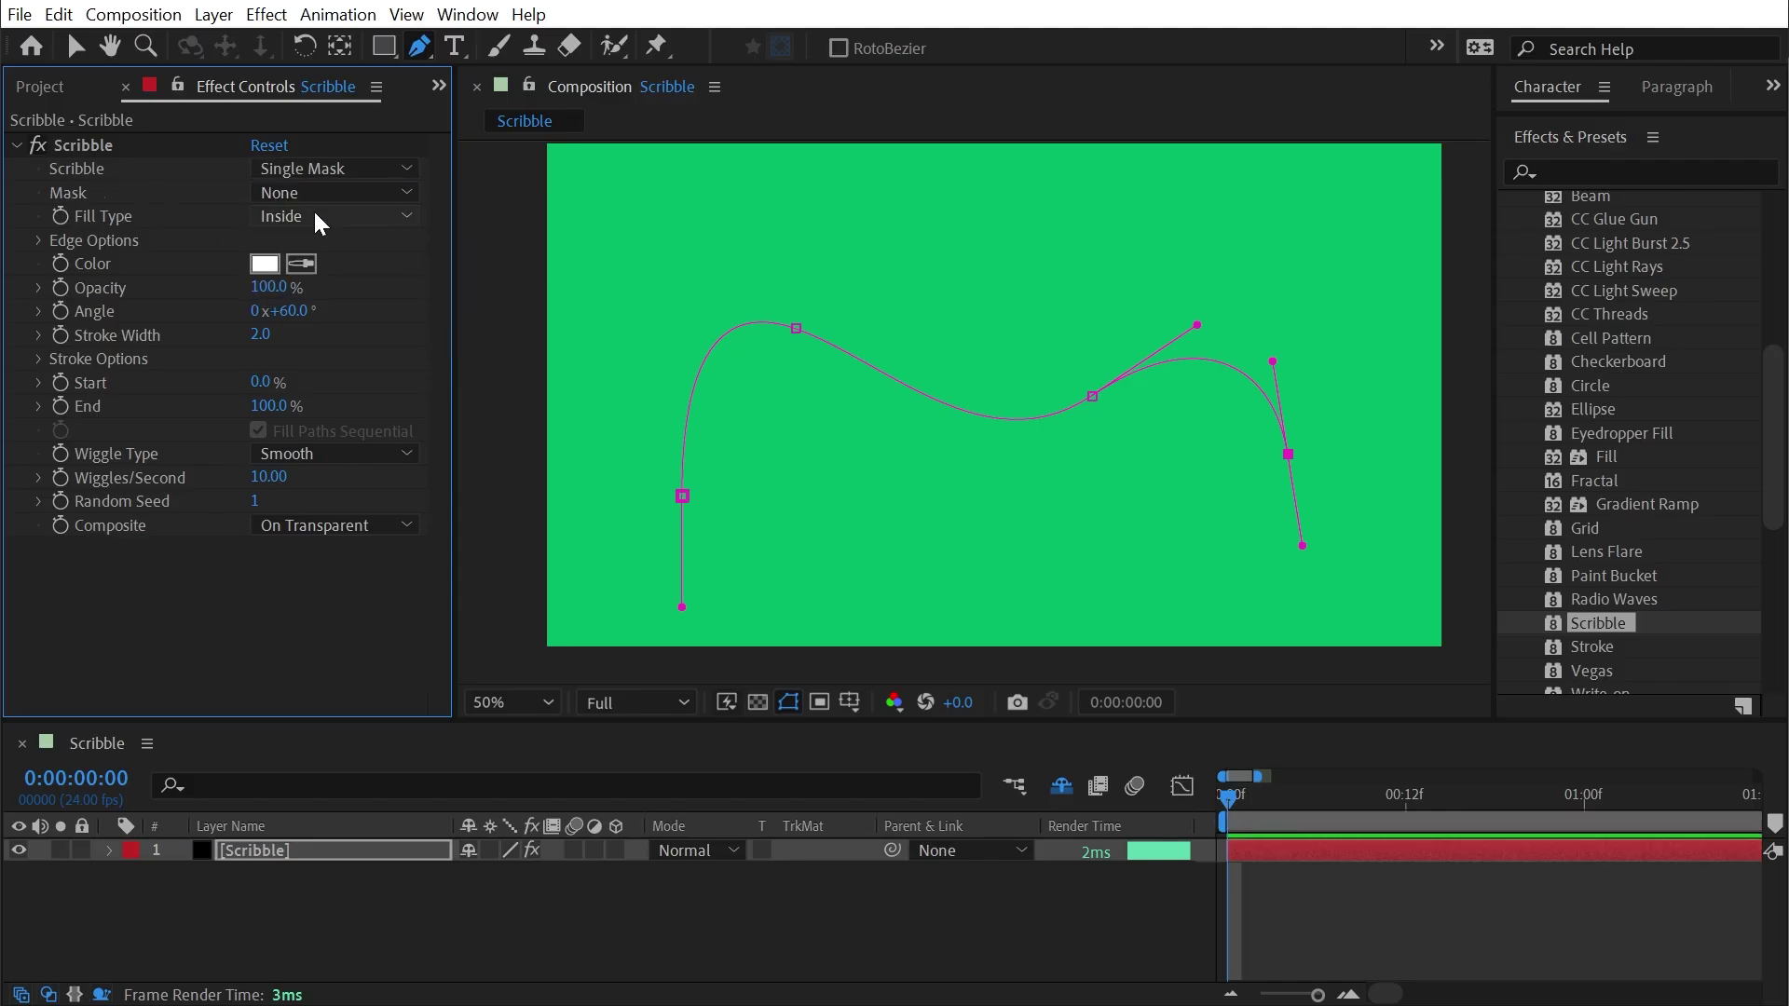
click(270, 192)
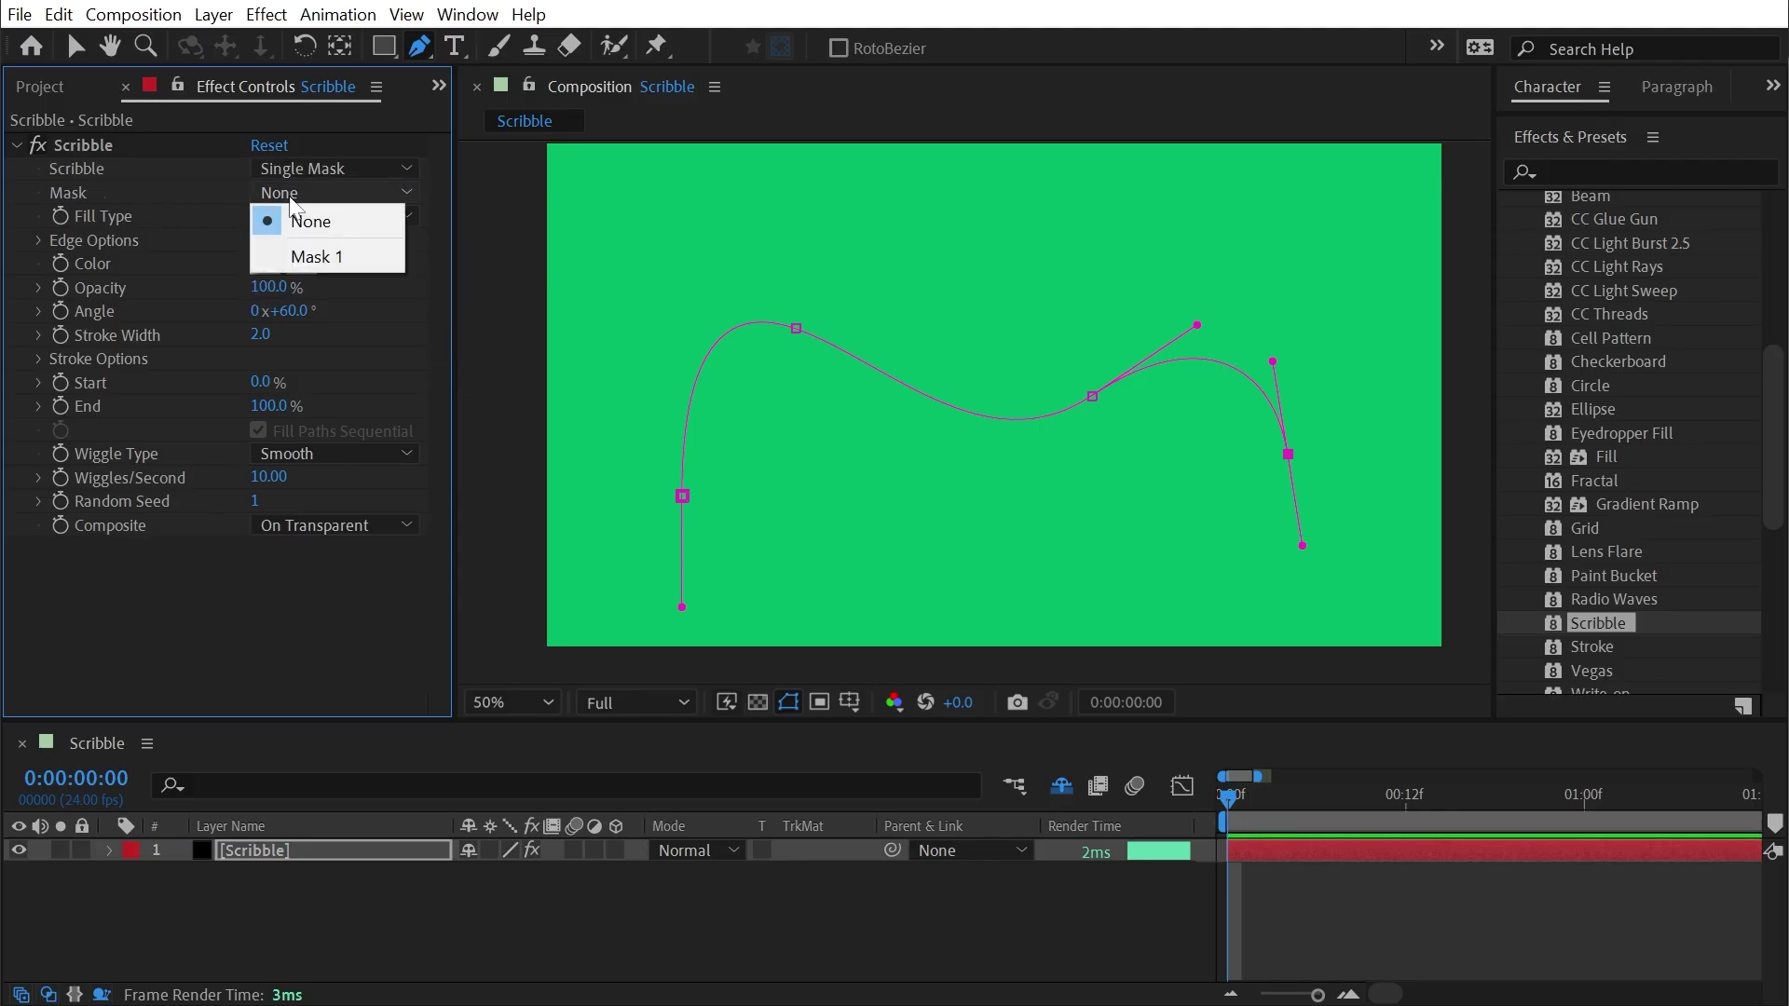
click(311, 252)
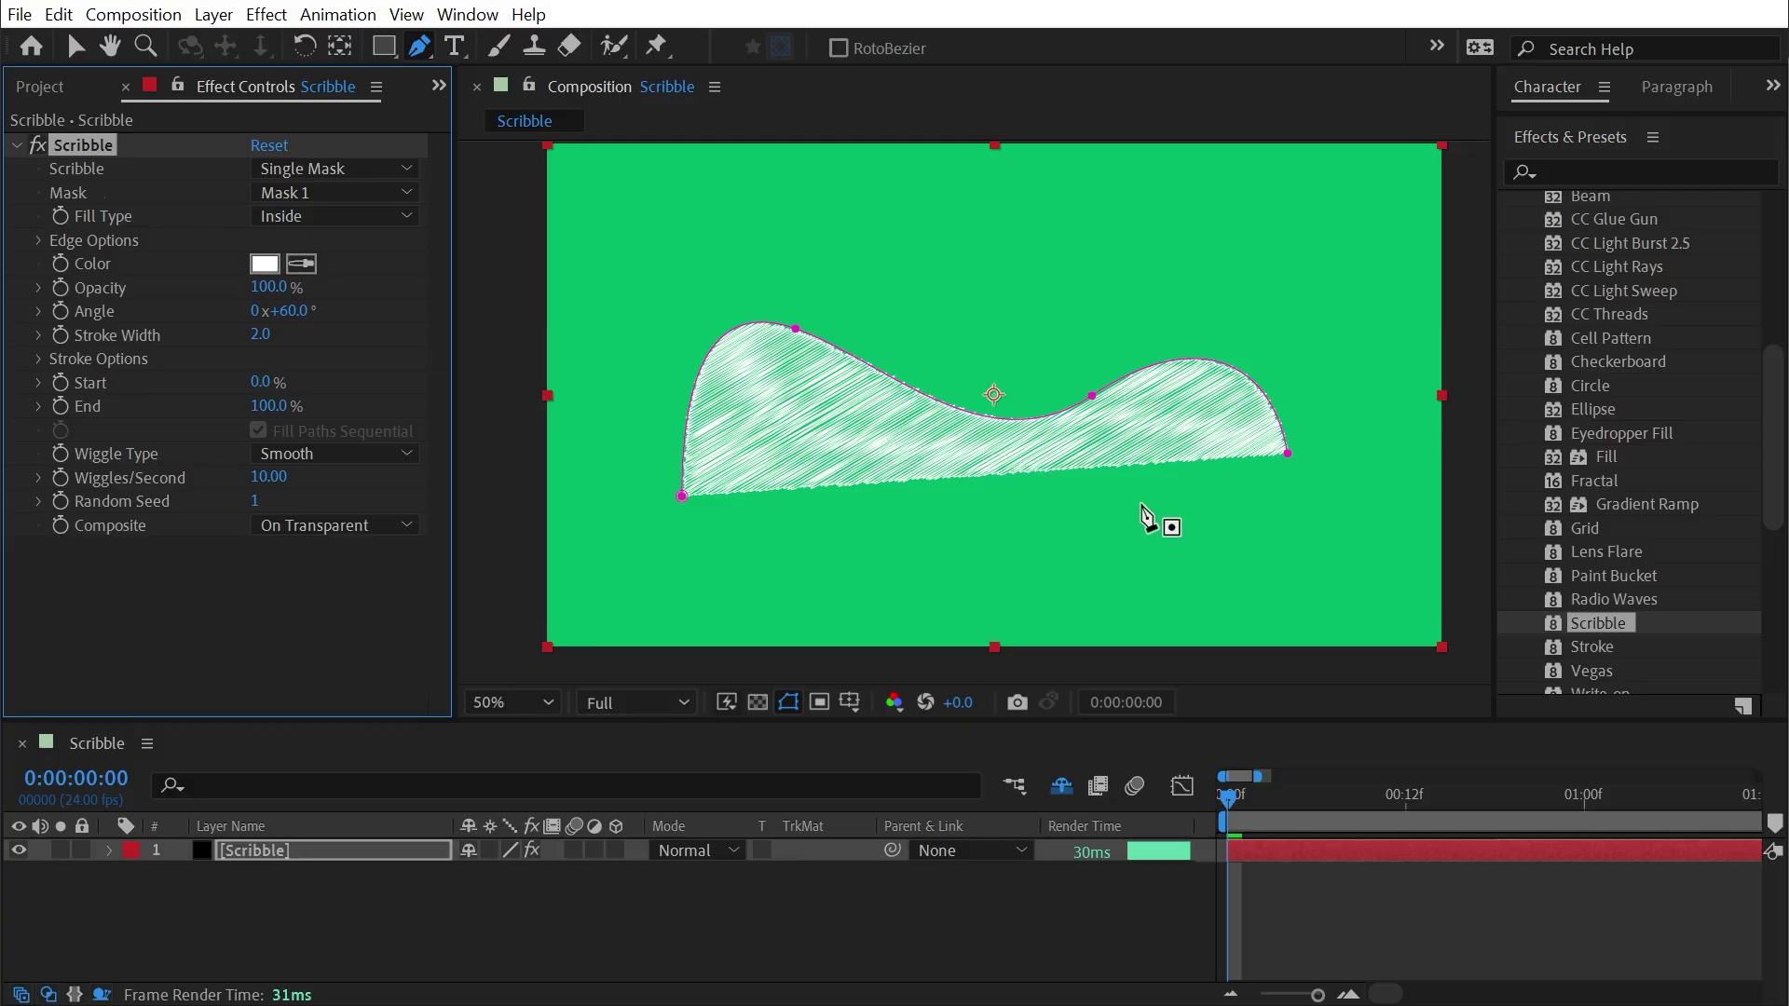
Try the Centered Edge and Inside Edge fill types on the Scribble effect, inspecting the stroke along the mask up close
click(292, 221)
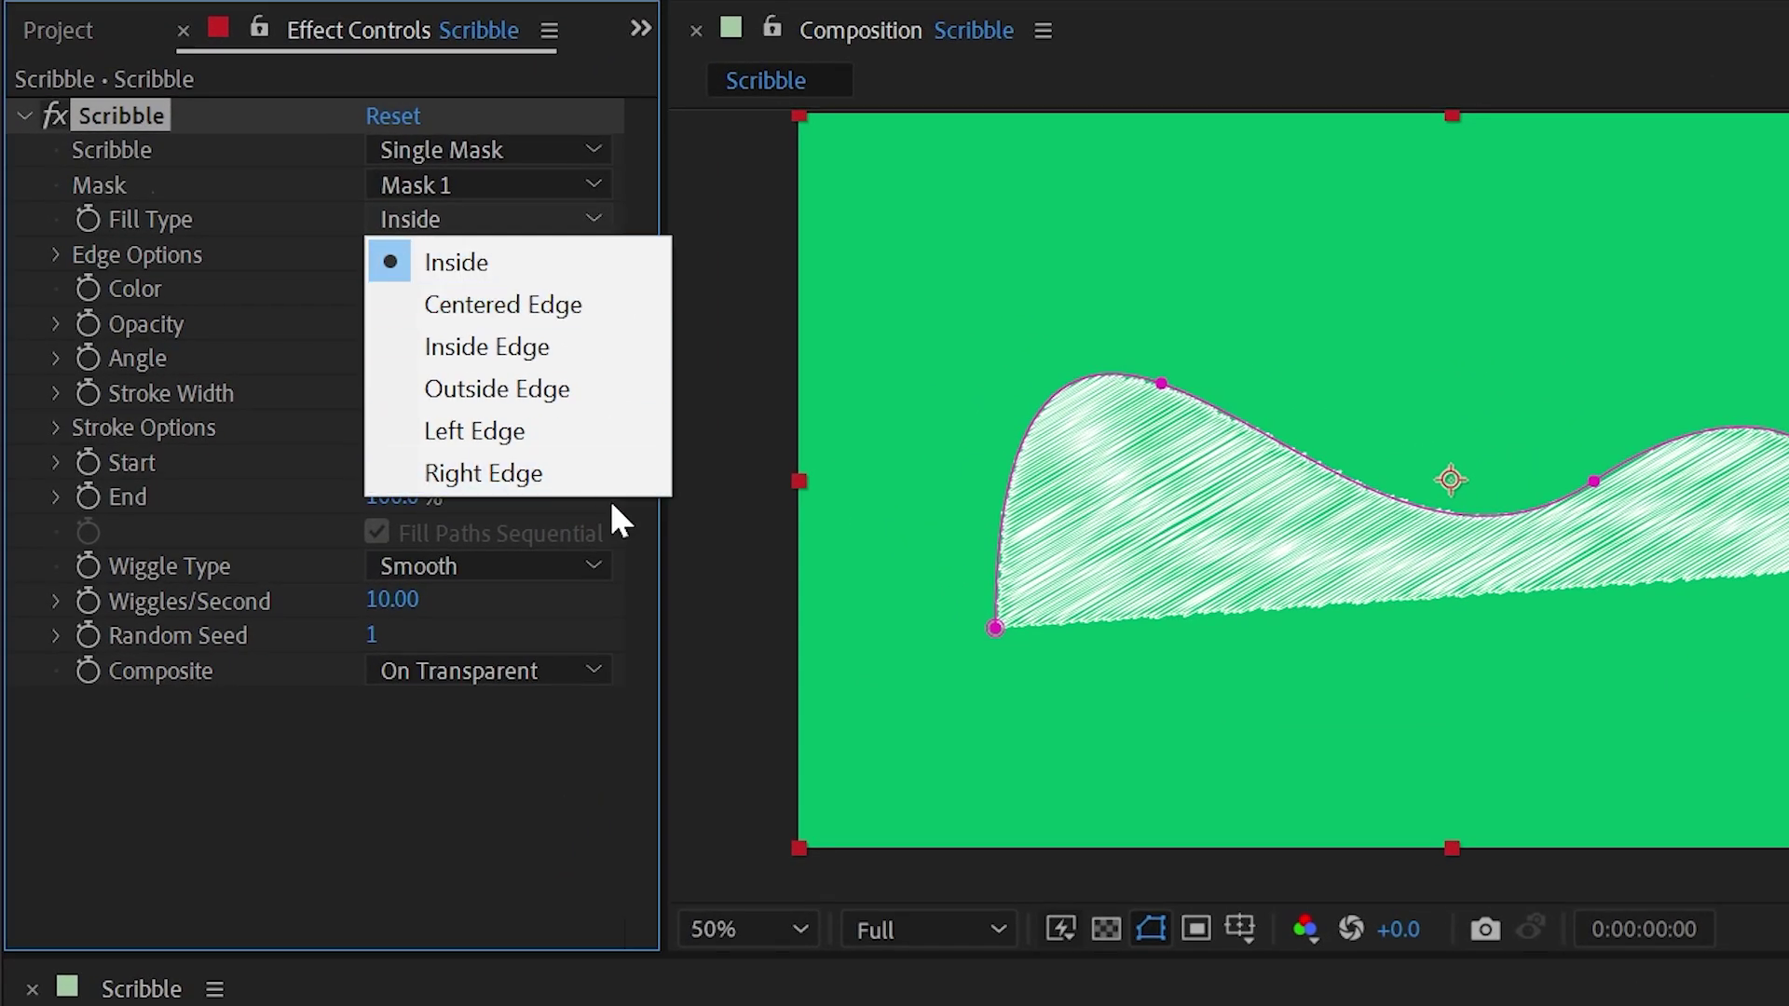
click(503, 305)
scroll(1186, 466, up, 2)
scroll(1322, 367, up, 2)
drag(1077, 407, 1417, 491)
click(511, 220)
click(555, 348)
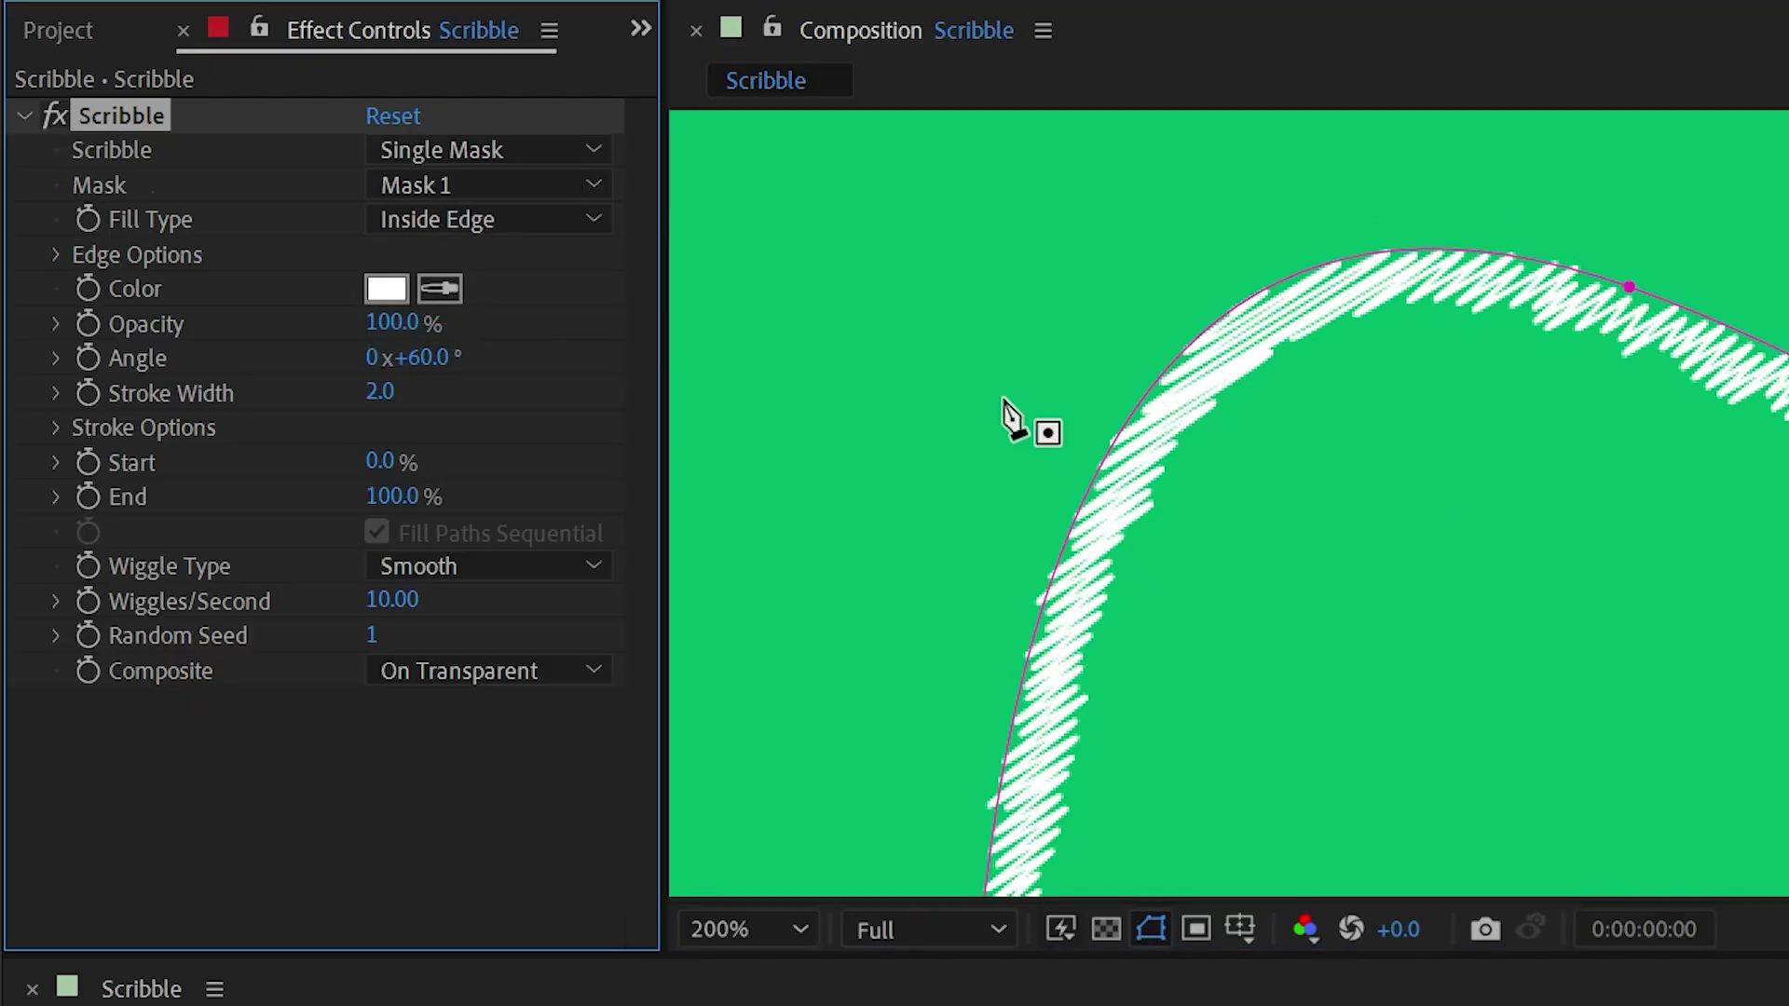
Try the Outside Edge, Left Edge and Right Edge fill types on the Scribble effect, ending on Right Edge
click(539, 221)
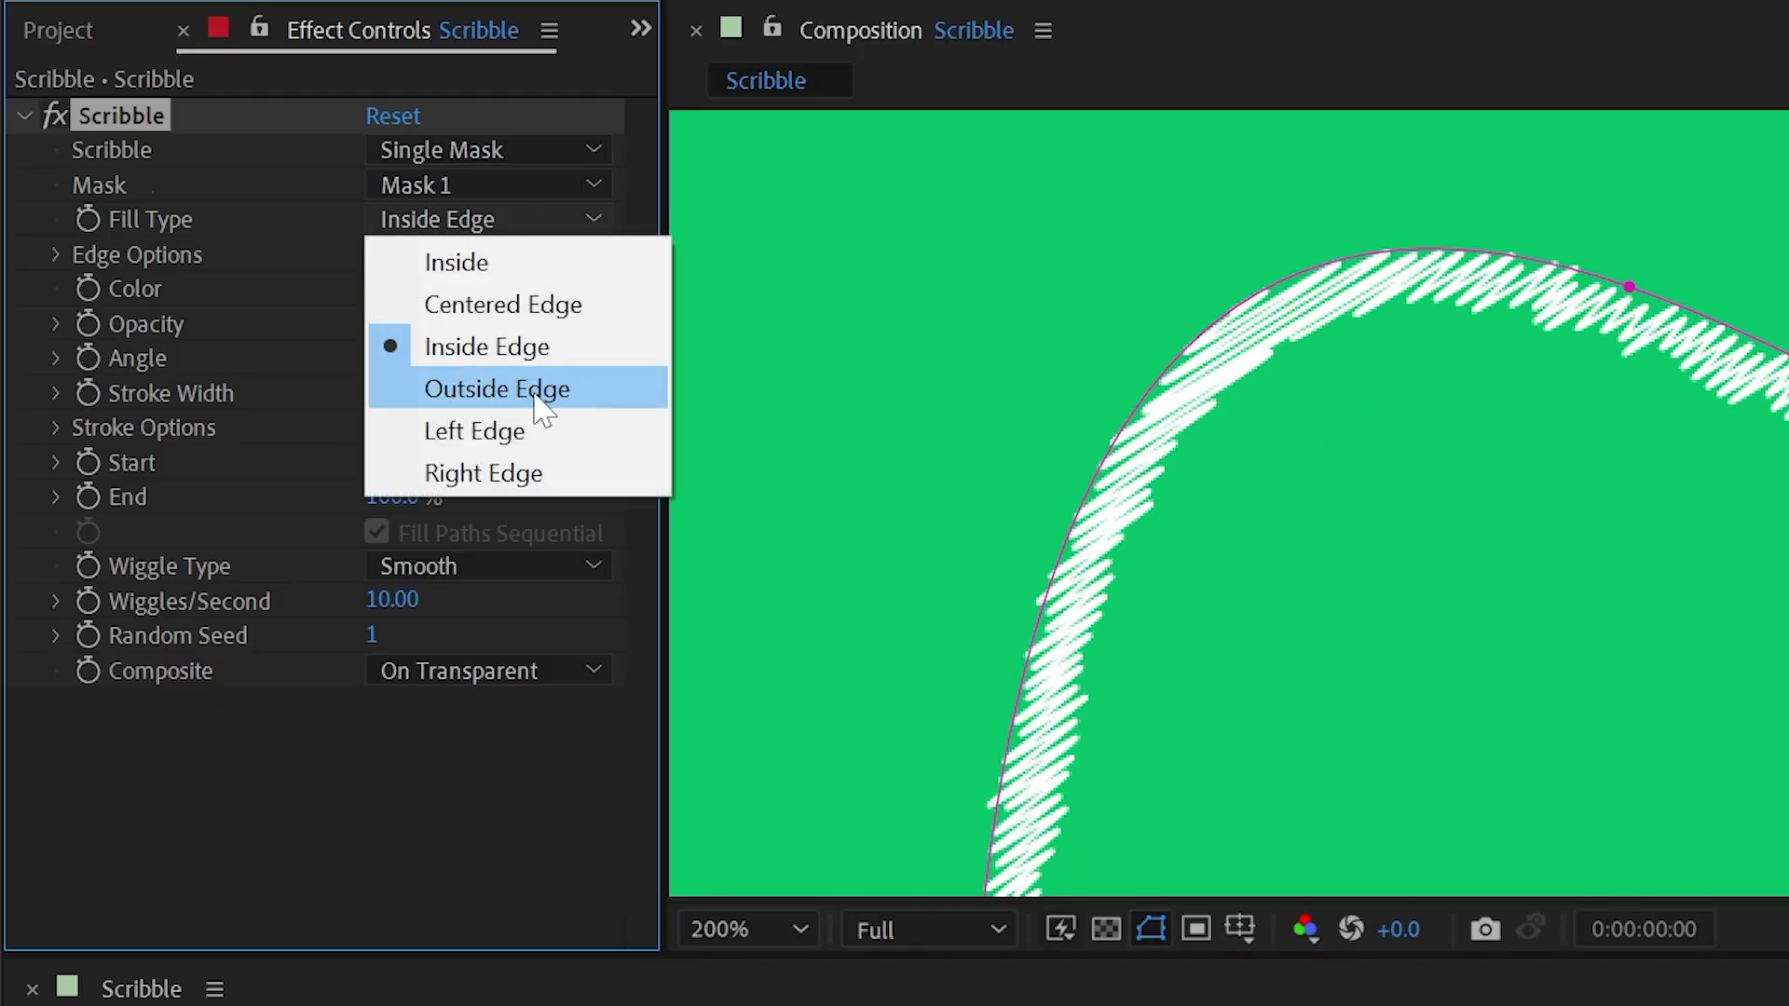
click(536, 390)
click(463, 231)
click(548, 433)
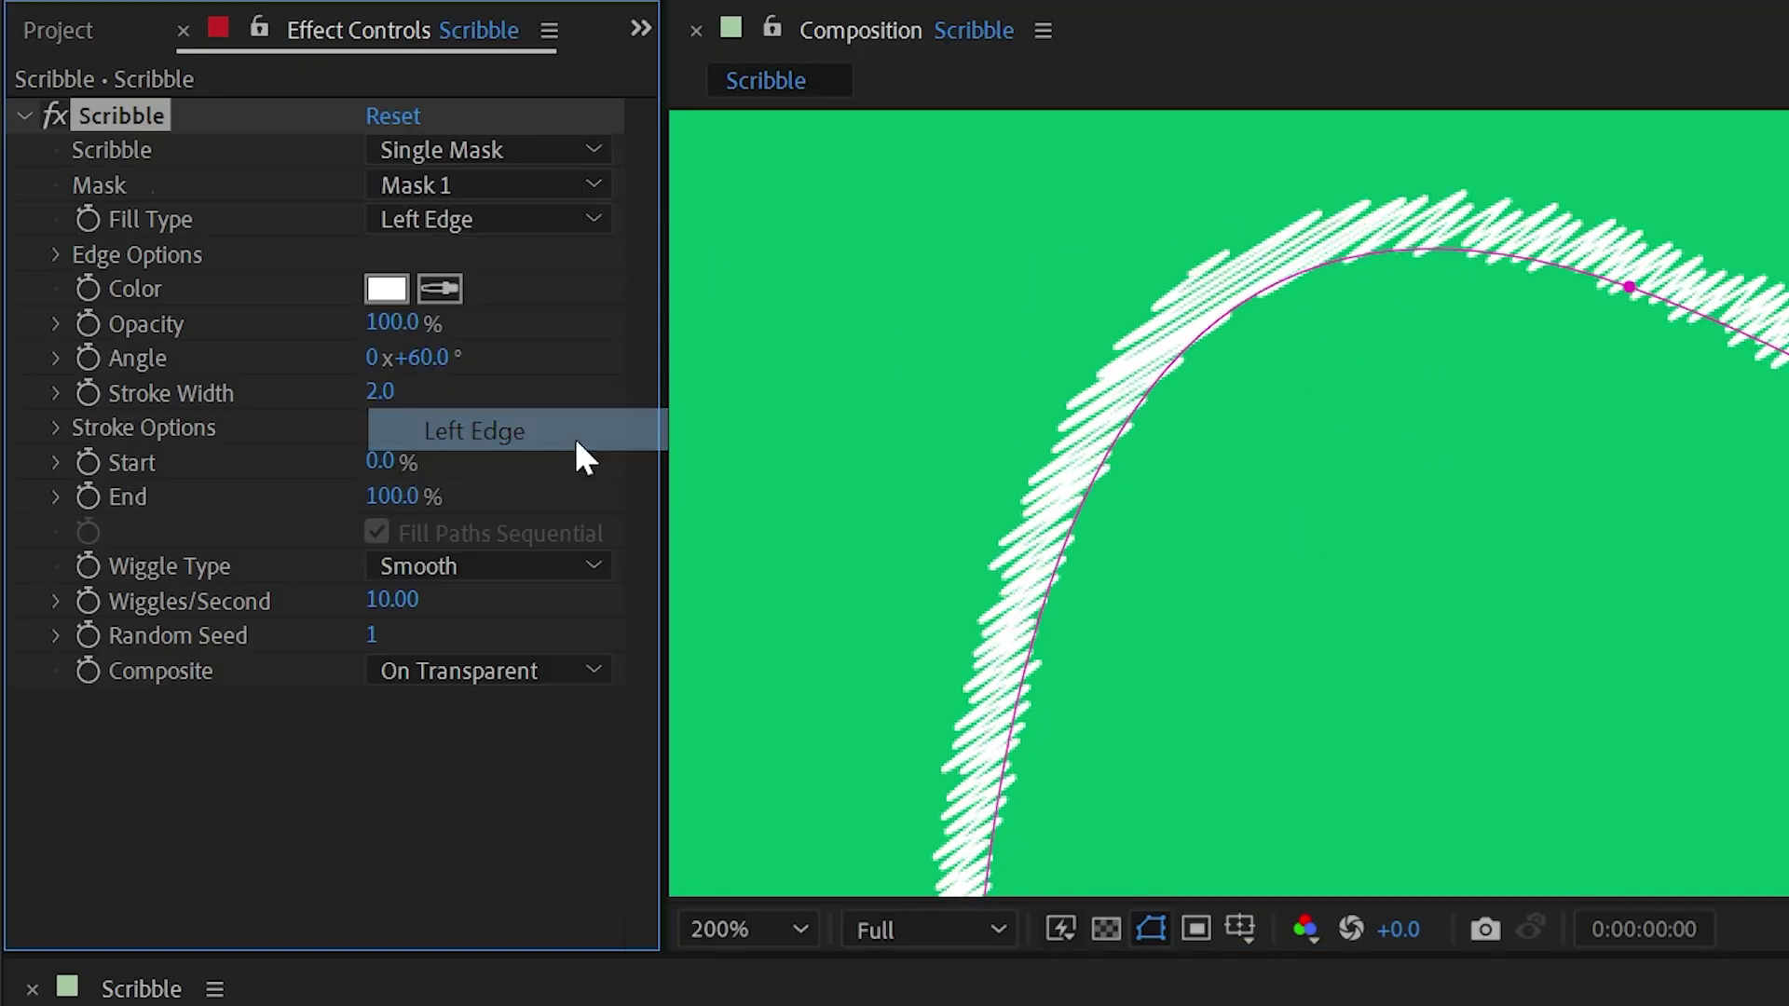
click(527, 224)
click(566, 472)
scroll(1340, 415, down, 1)
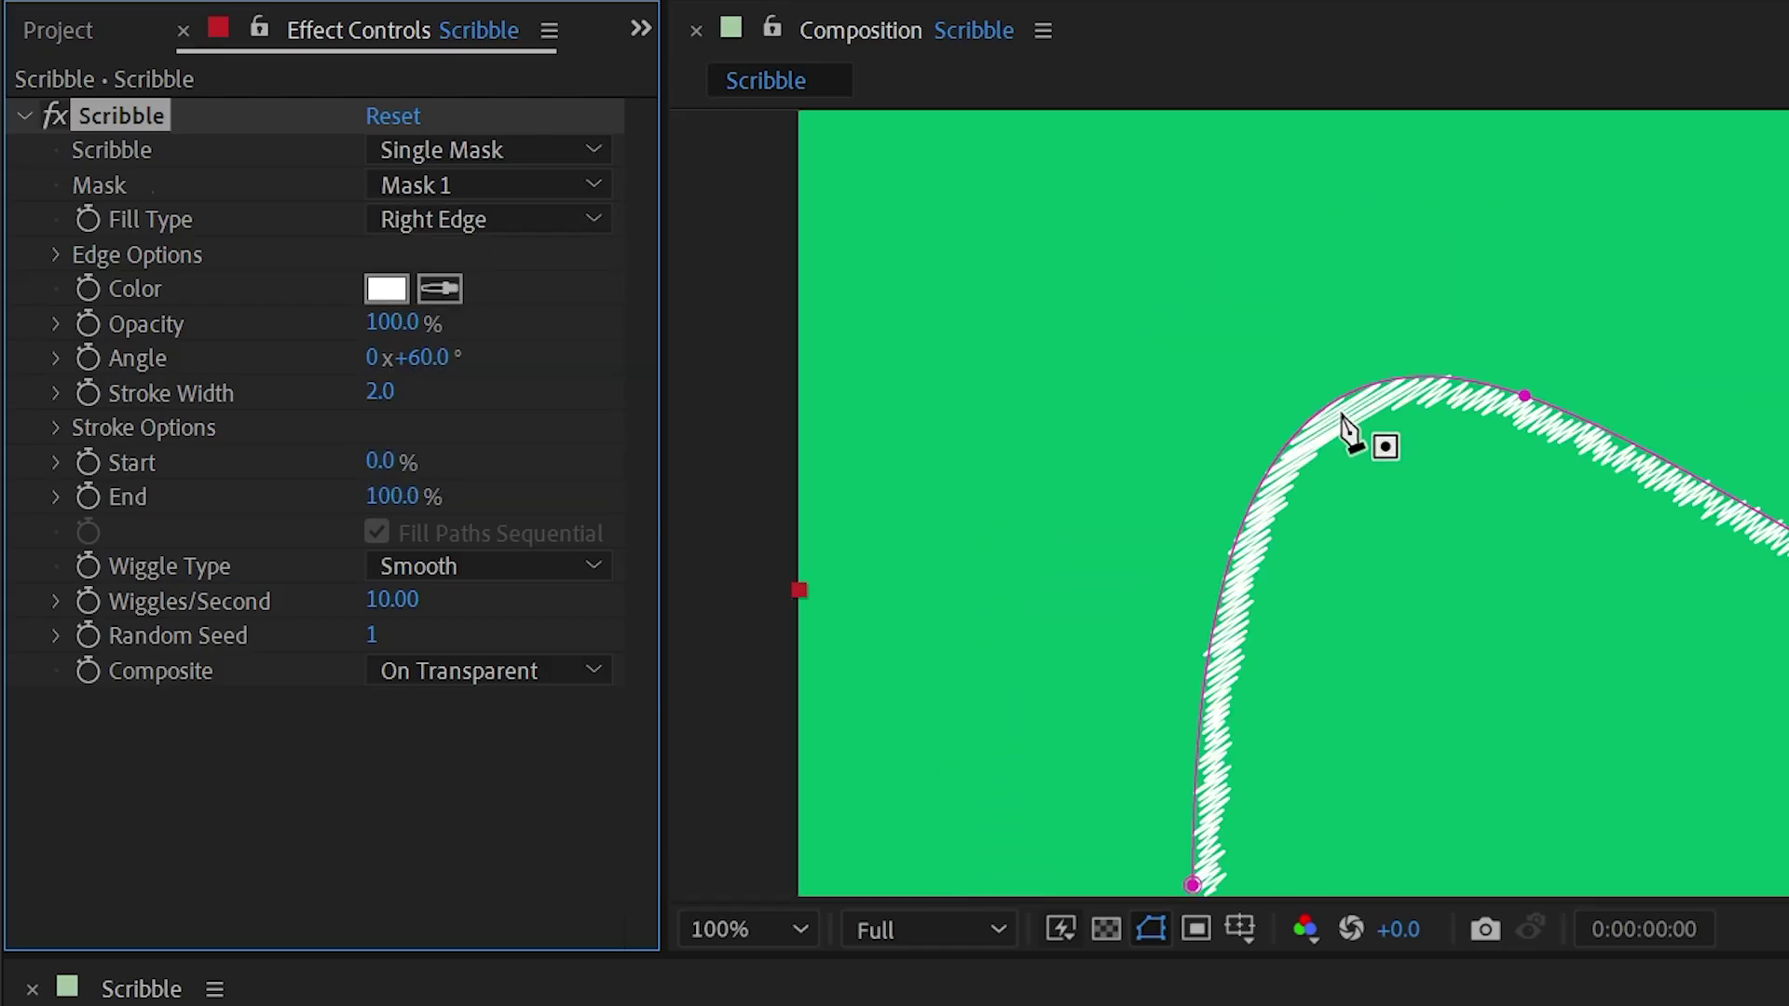
drag(1733, 588, 1127, 371)
scroll(1169, 375, down, 1)
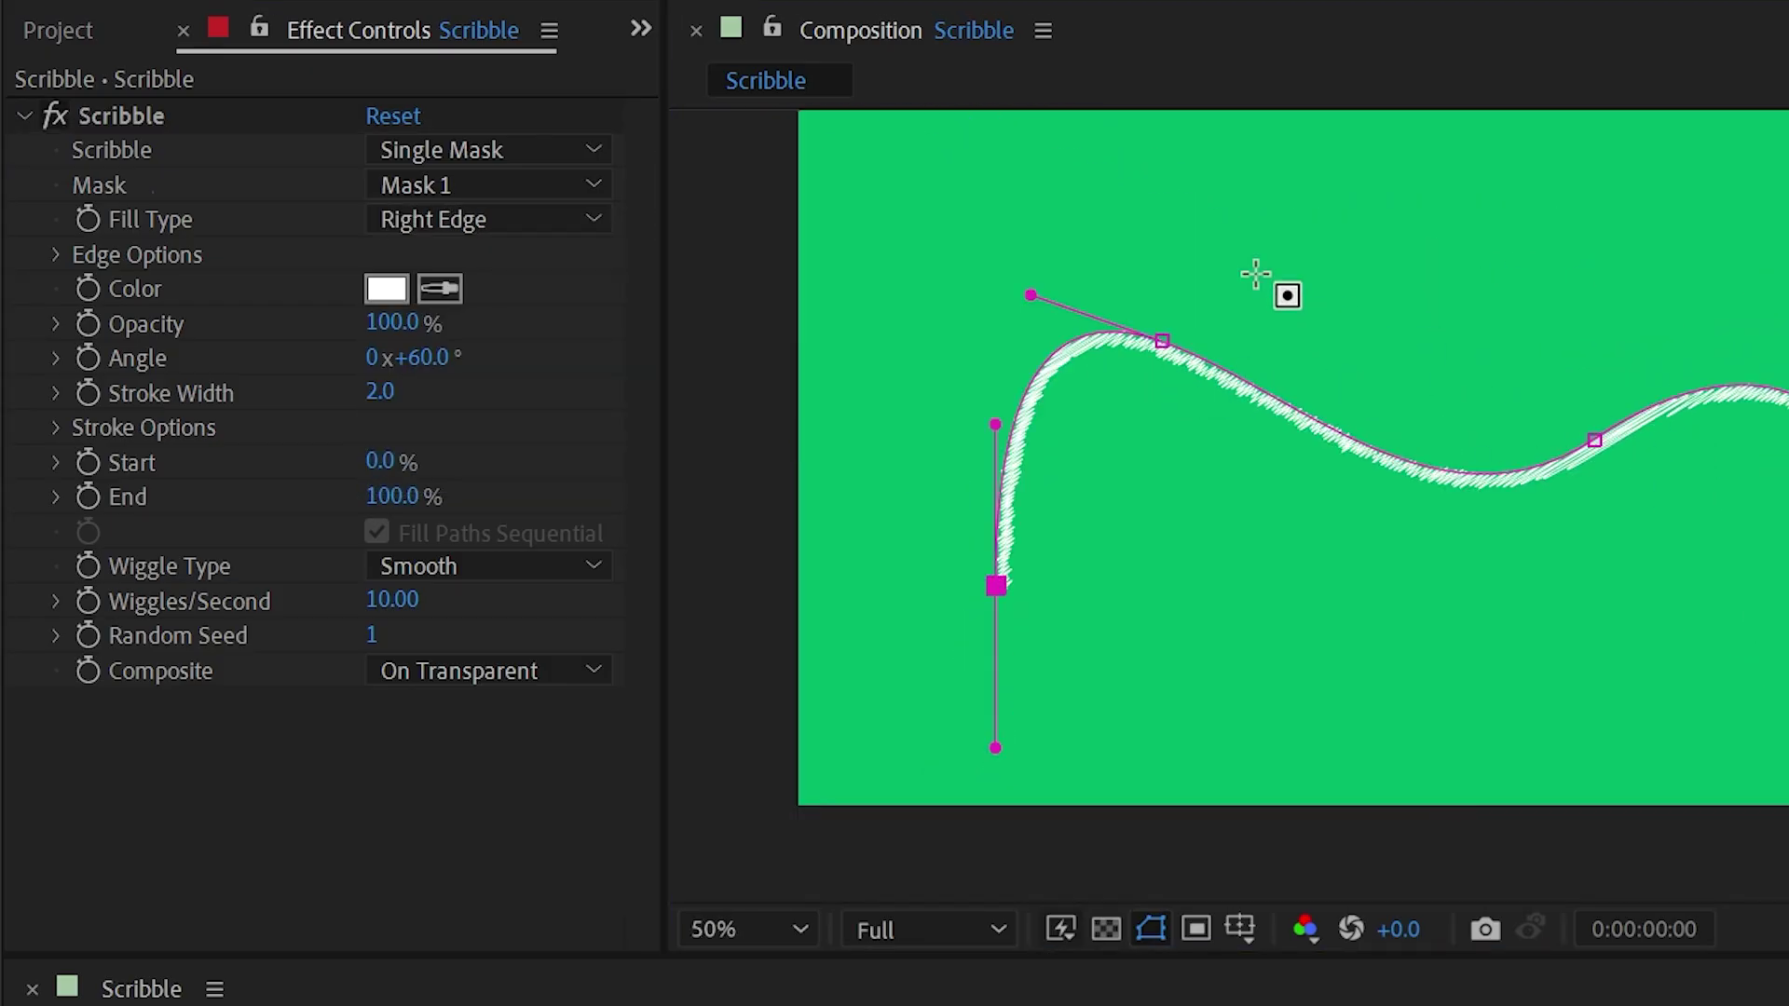
Draw a tall rectangular mask over the middle of the wavy path and set the Scribble effect to All Masks
drag(1251, 269, 1496, 646)
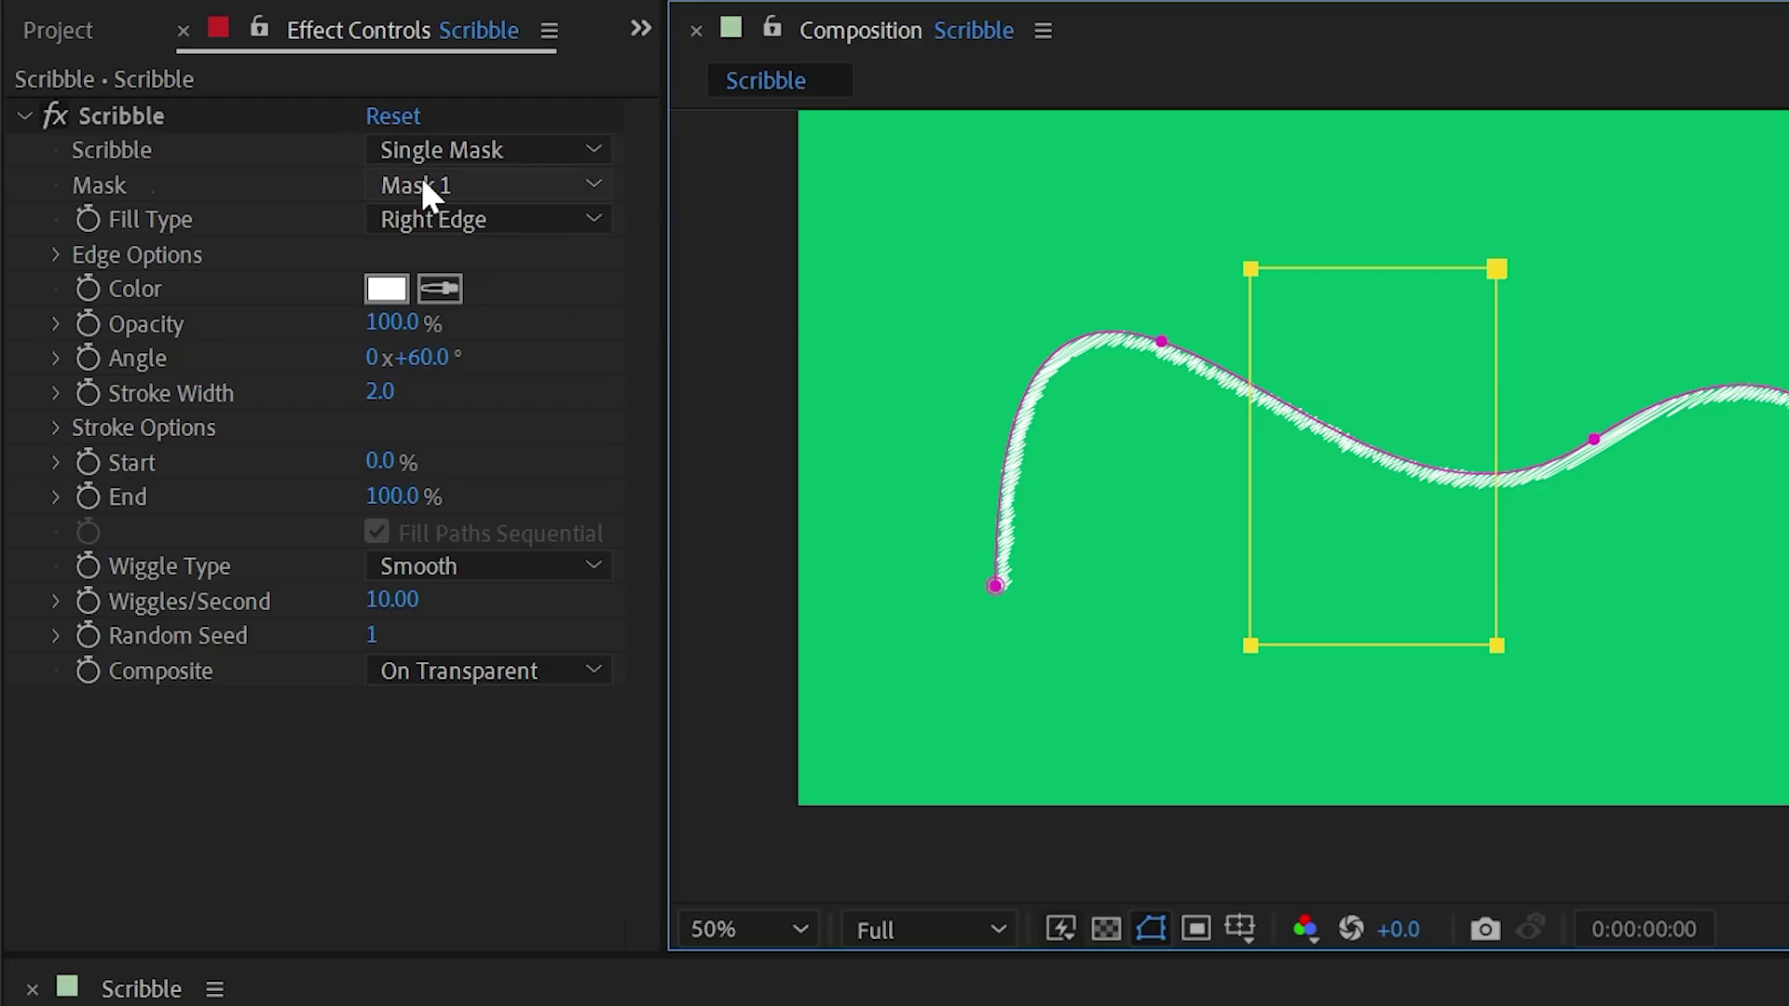
click(428, 150)
click(563, 286)
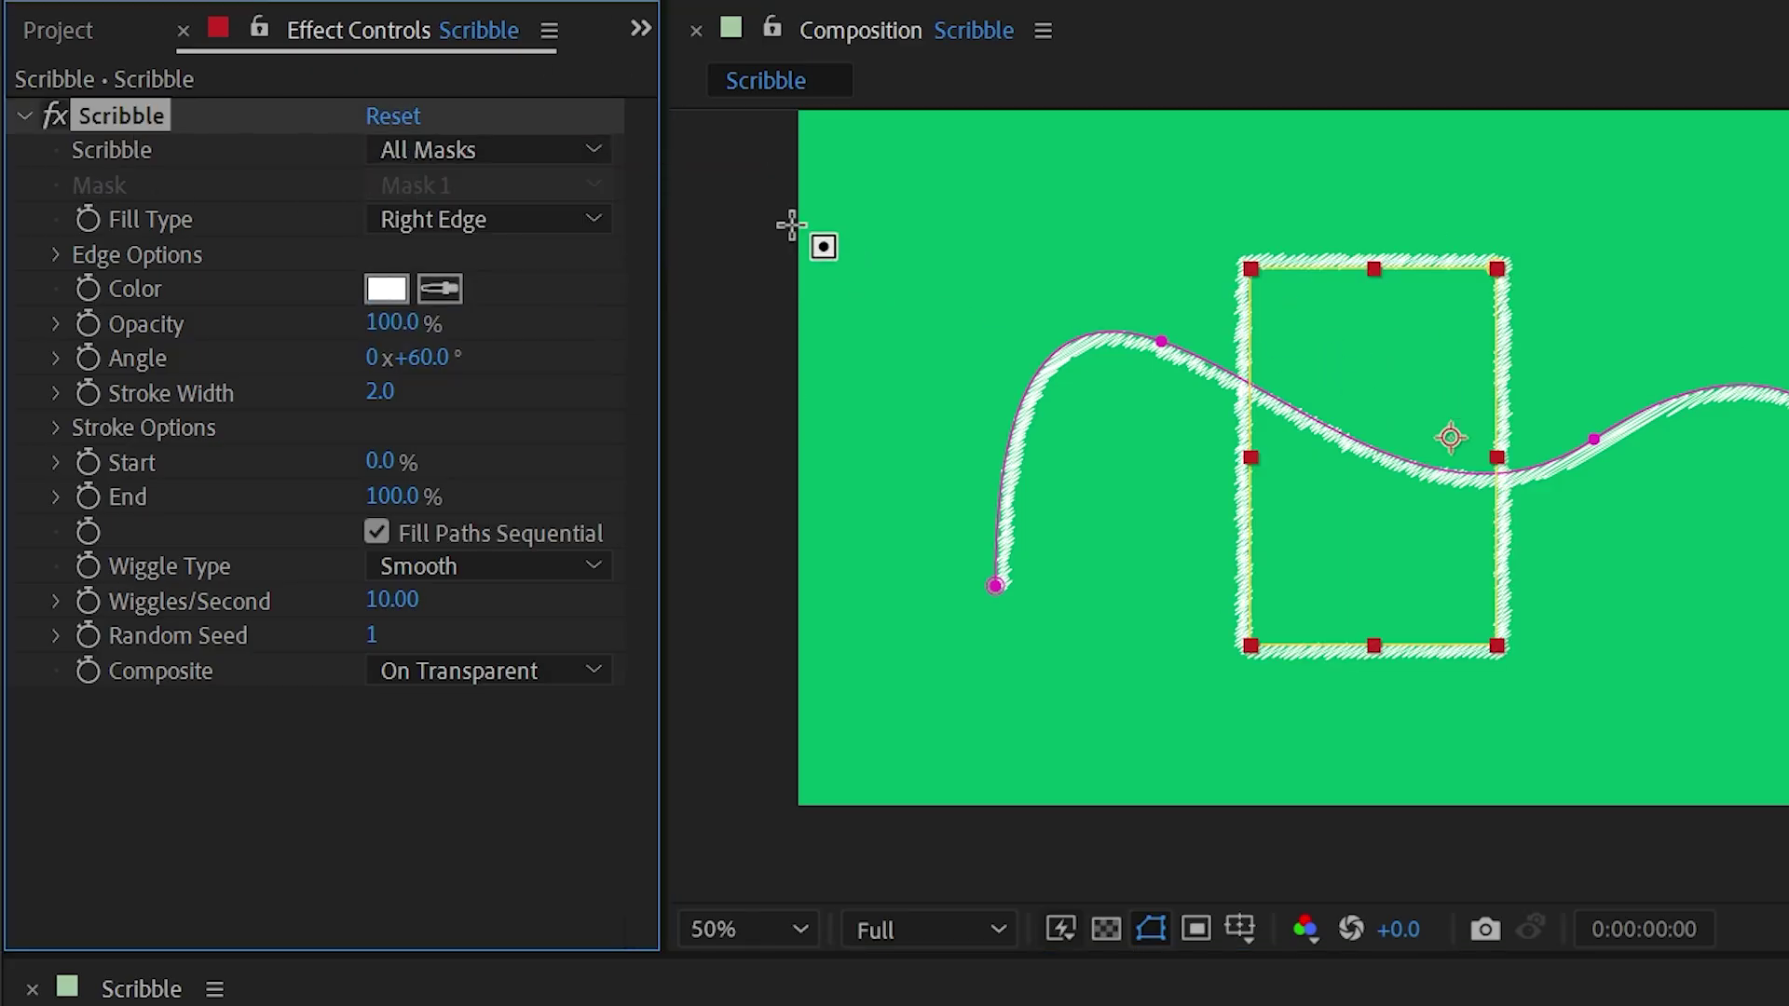
Set the fill type to Outside Edge and reshape the wavy mask by raising its left endpoint and lowering its right one
click(457, 231)
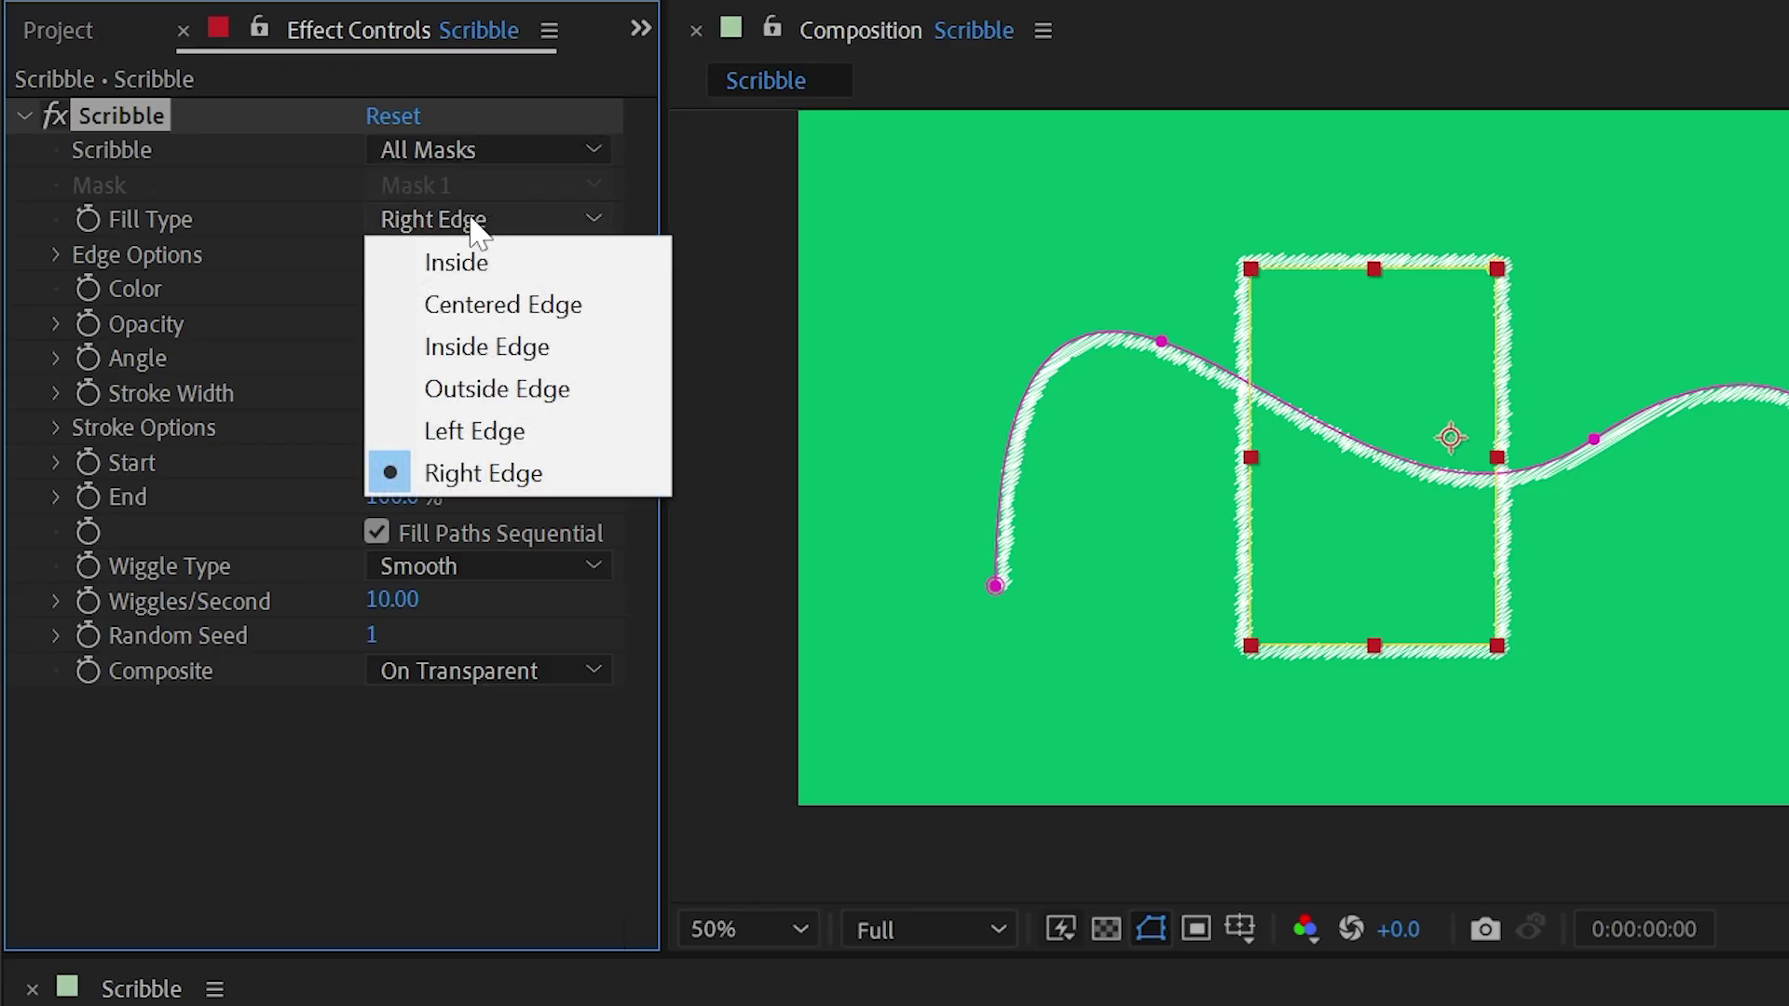
click(559, 384)
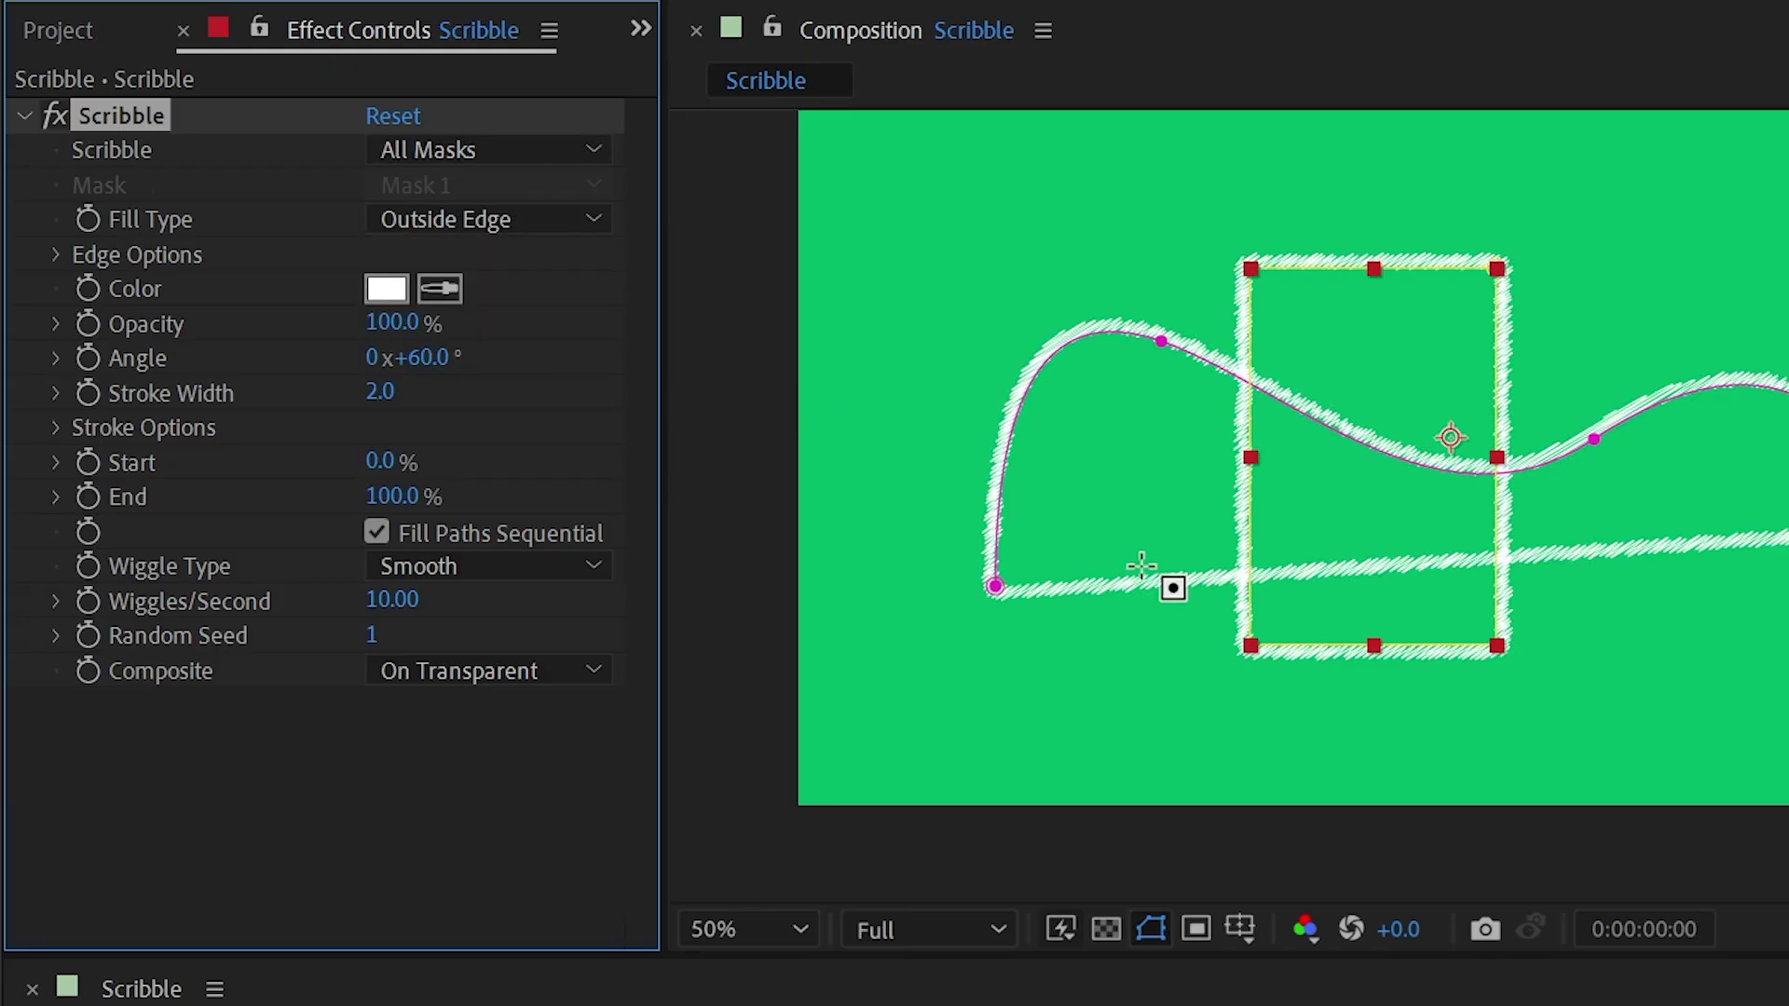
mouse_move(995, 586)
mouse_down()
mouse_move(1125, 631)
mouse_move(910, 484)
mouse_move(914, 498)
mouse_up()
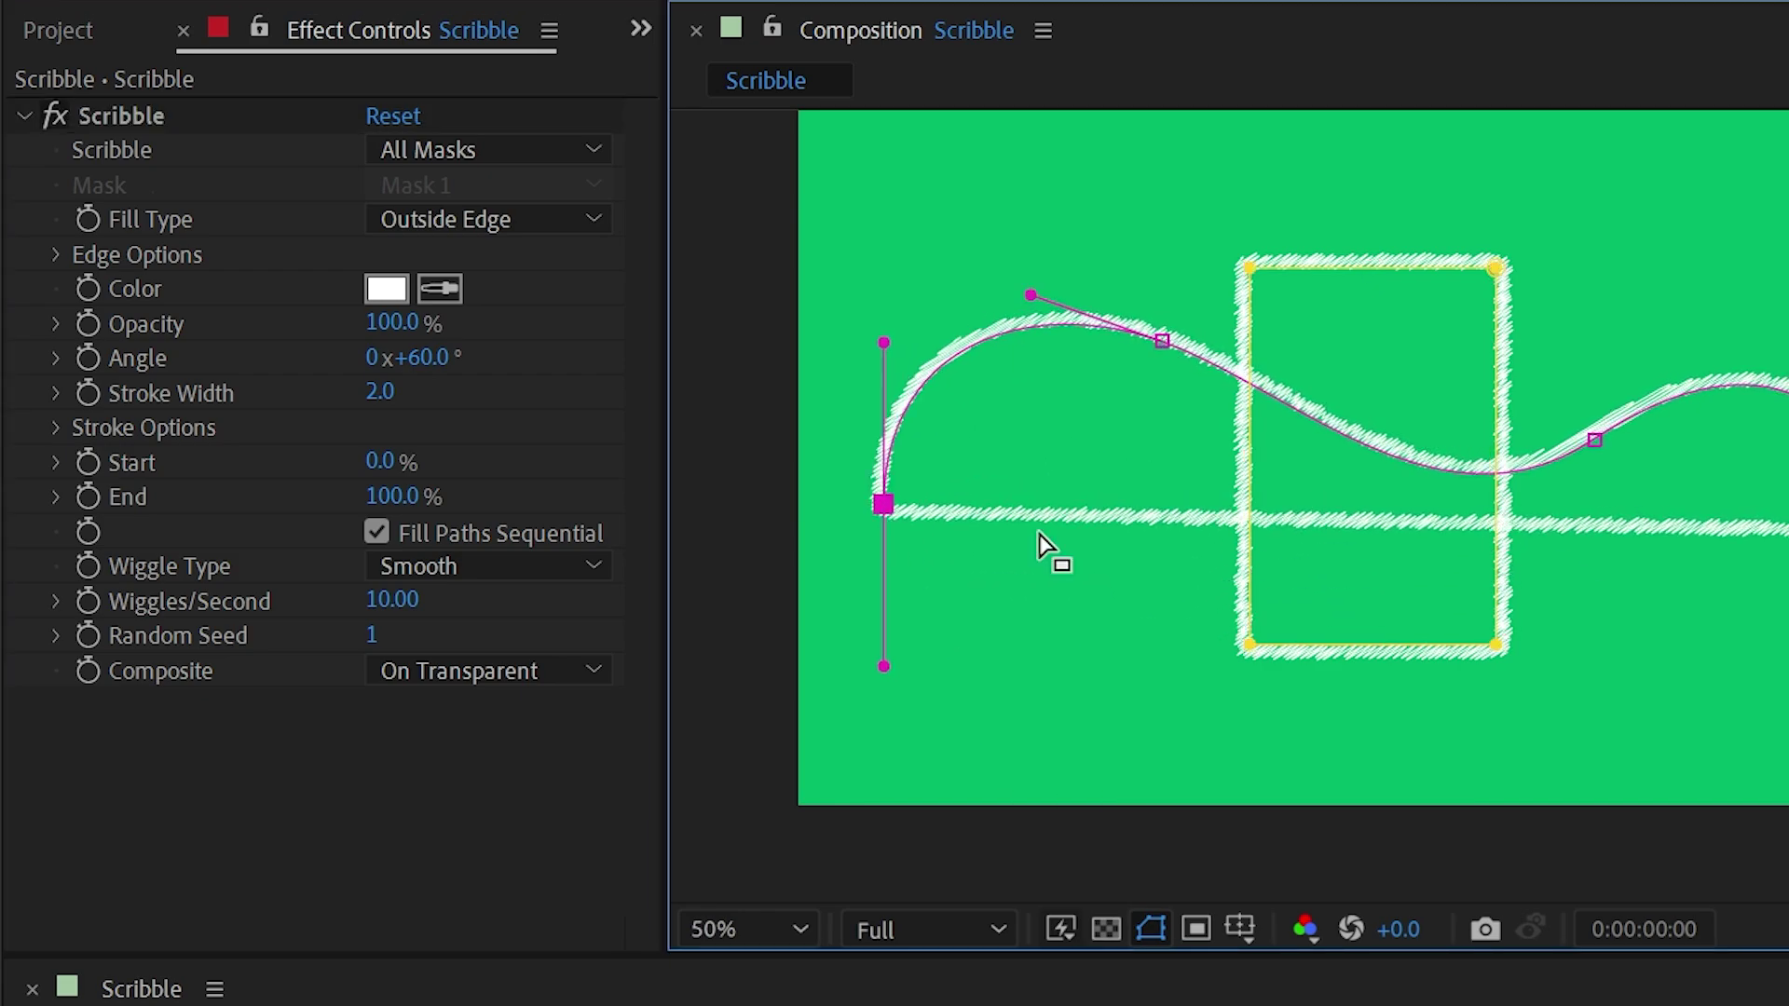
drag(1787, 529, 1788, 621)
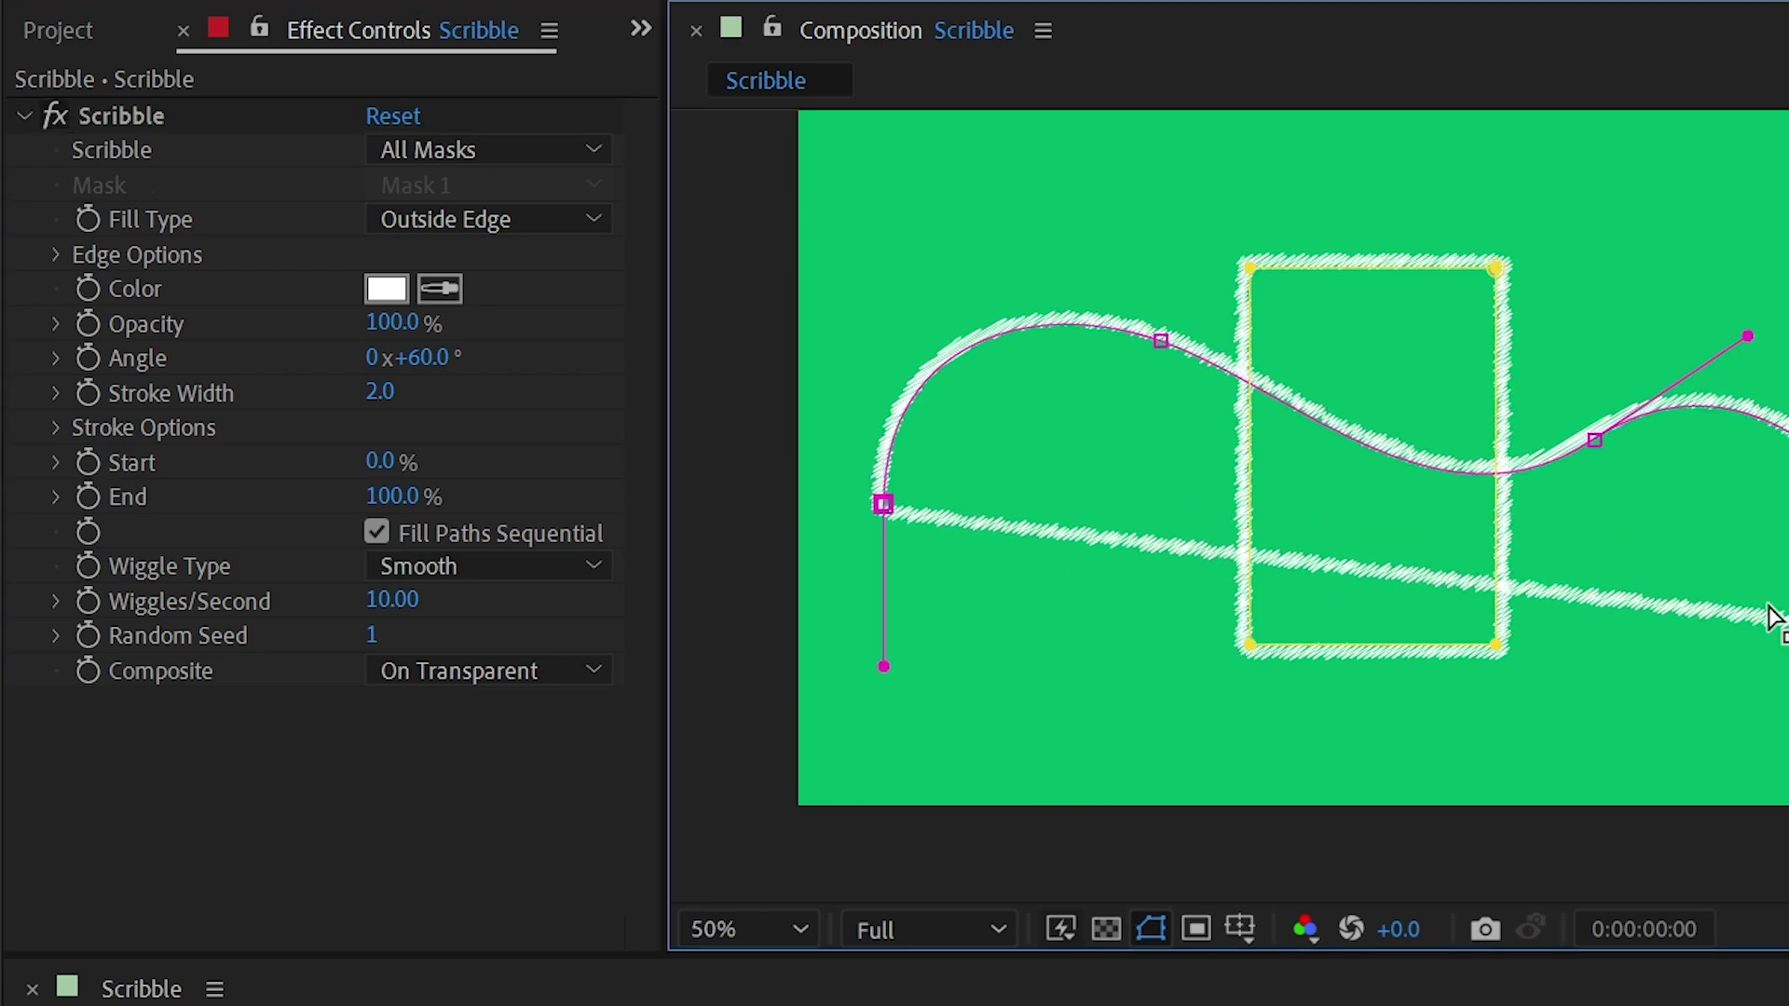
Compare the Inside Edge, Left Edge and Right Edge fill types across both masks, ending back on Outside Edge
click(463, 227)
click(464, 229)
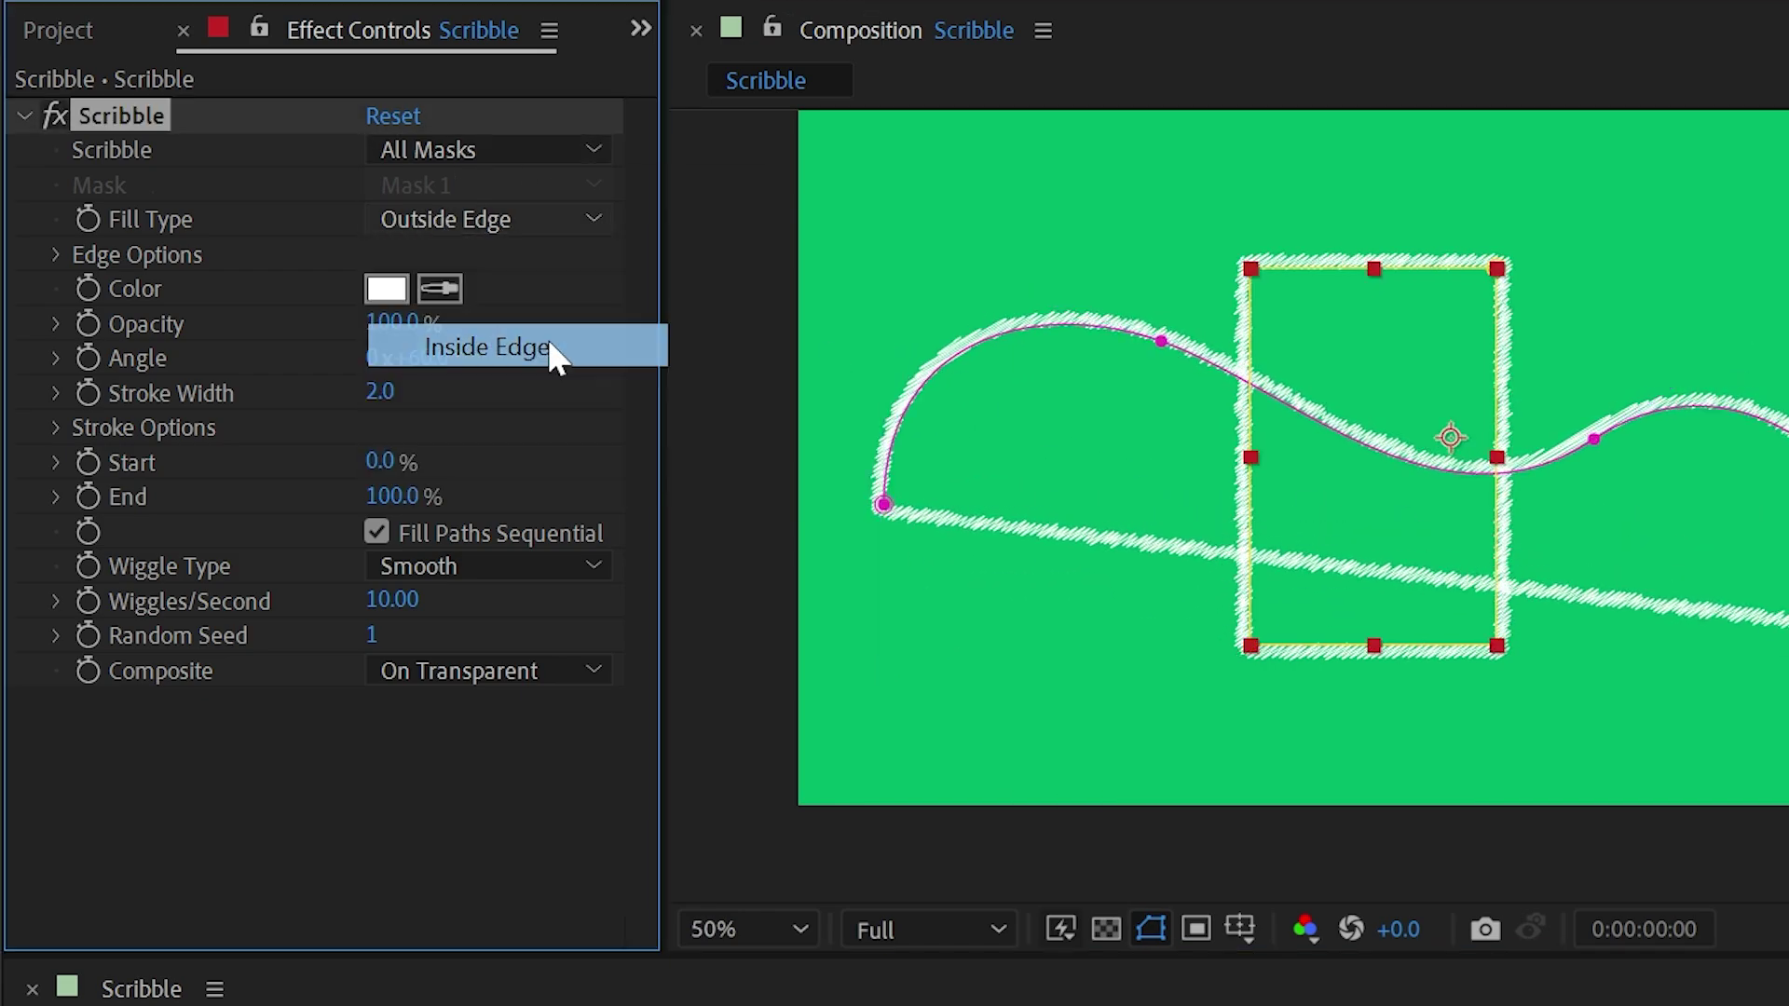
click(551, 349)
click(531, 222)
click(583, 429)
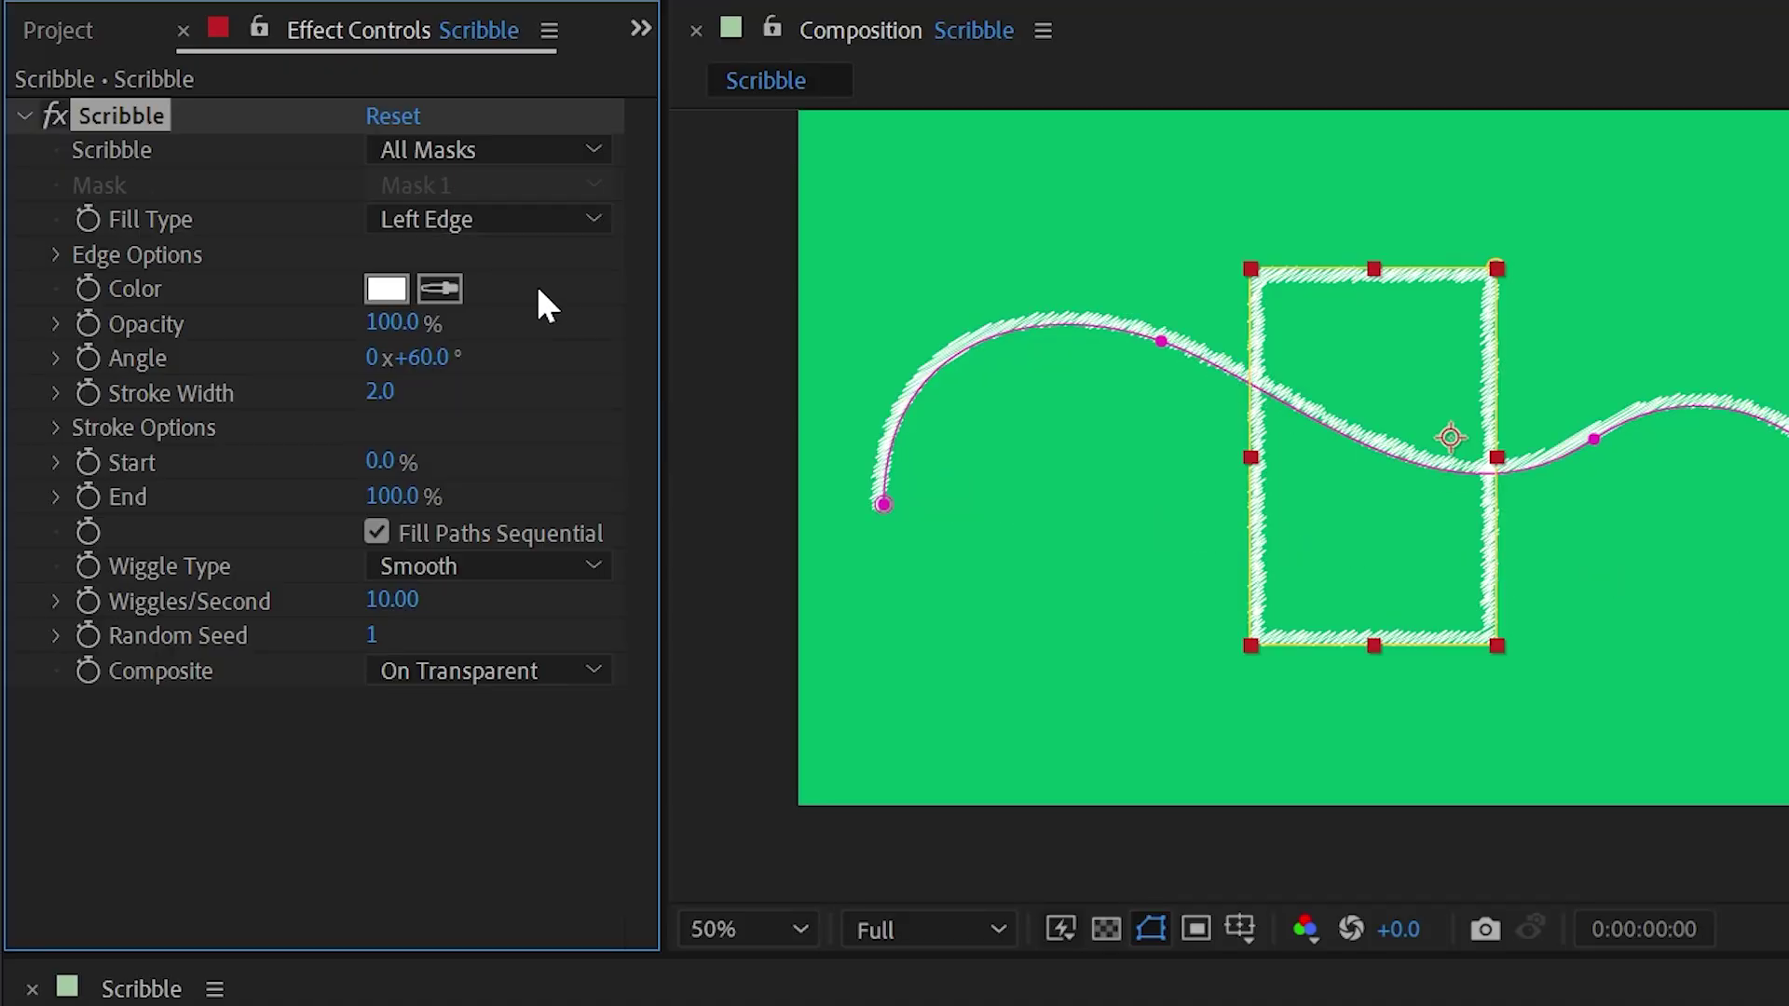
click(535, 222)
click(574, 475)
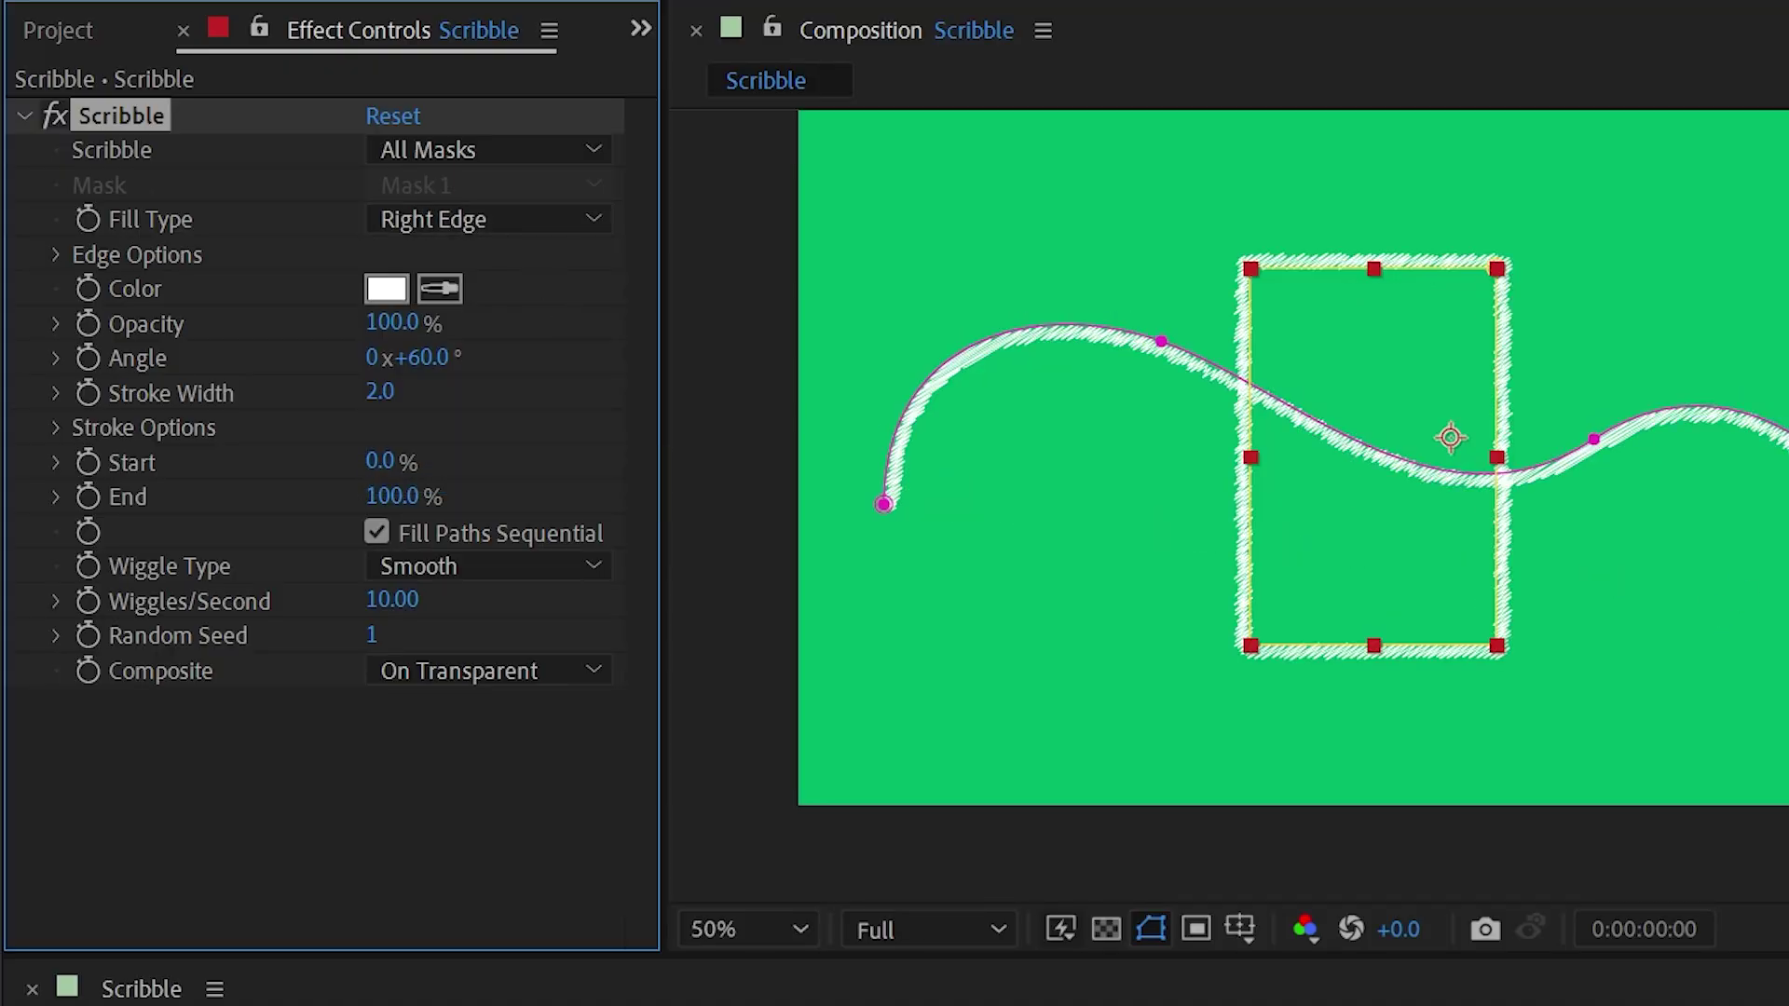
click(546, 221)
click(561, 347)
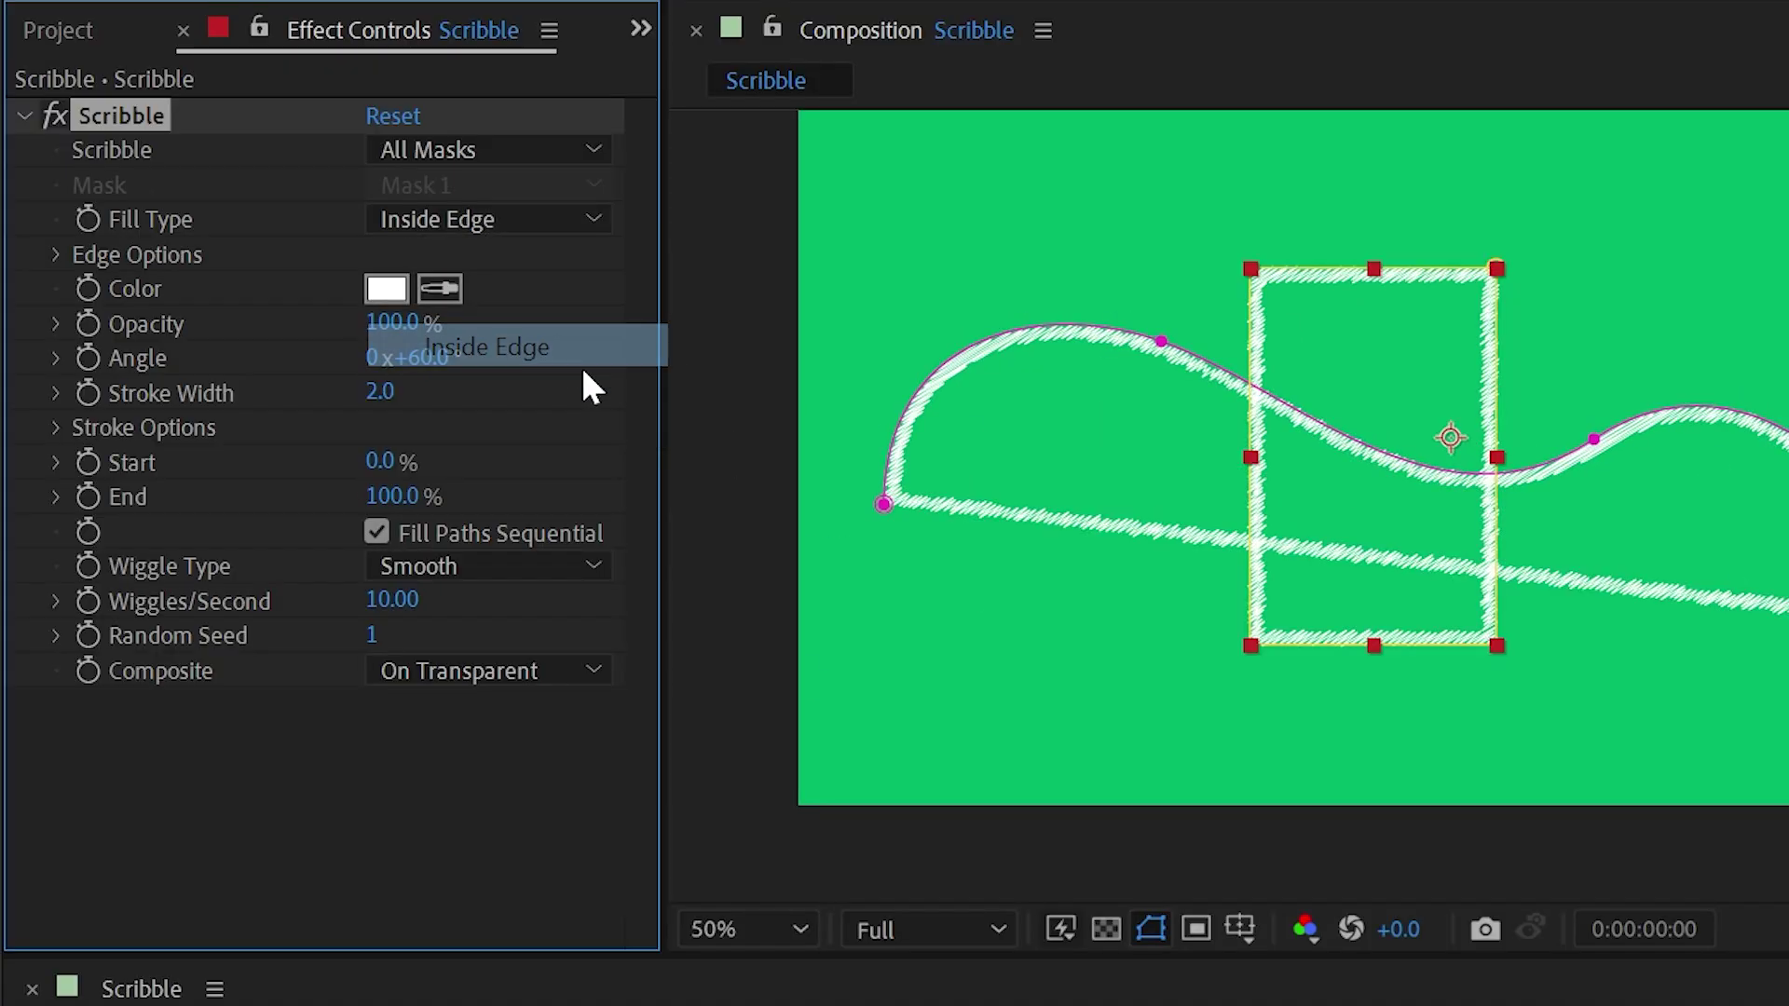
click(514, 222)
click(570, 391)
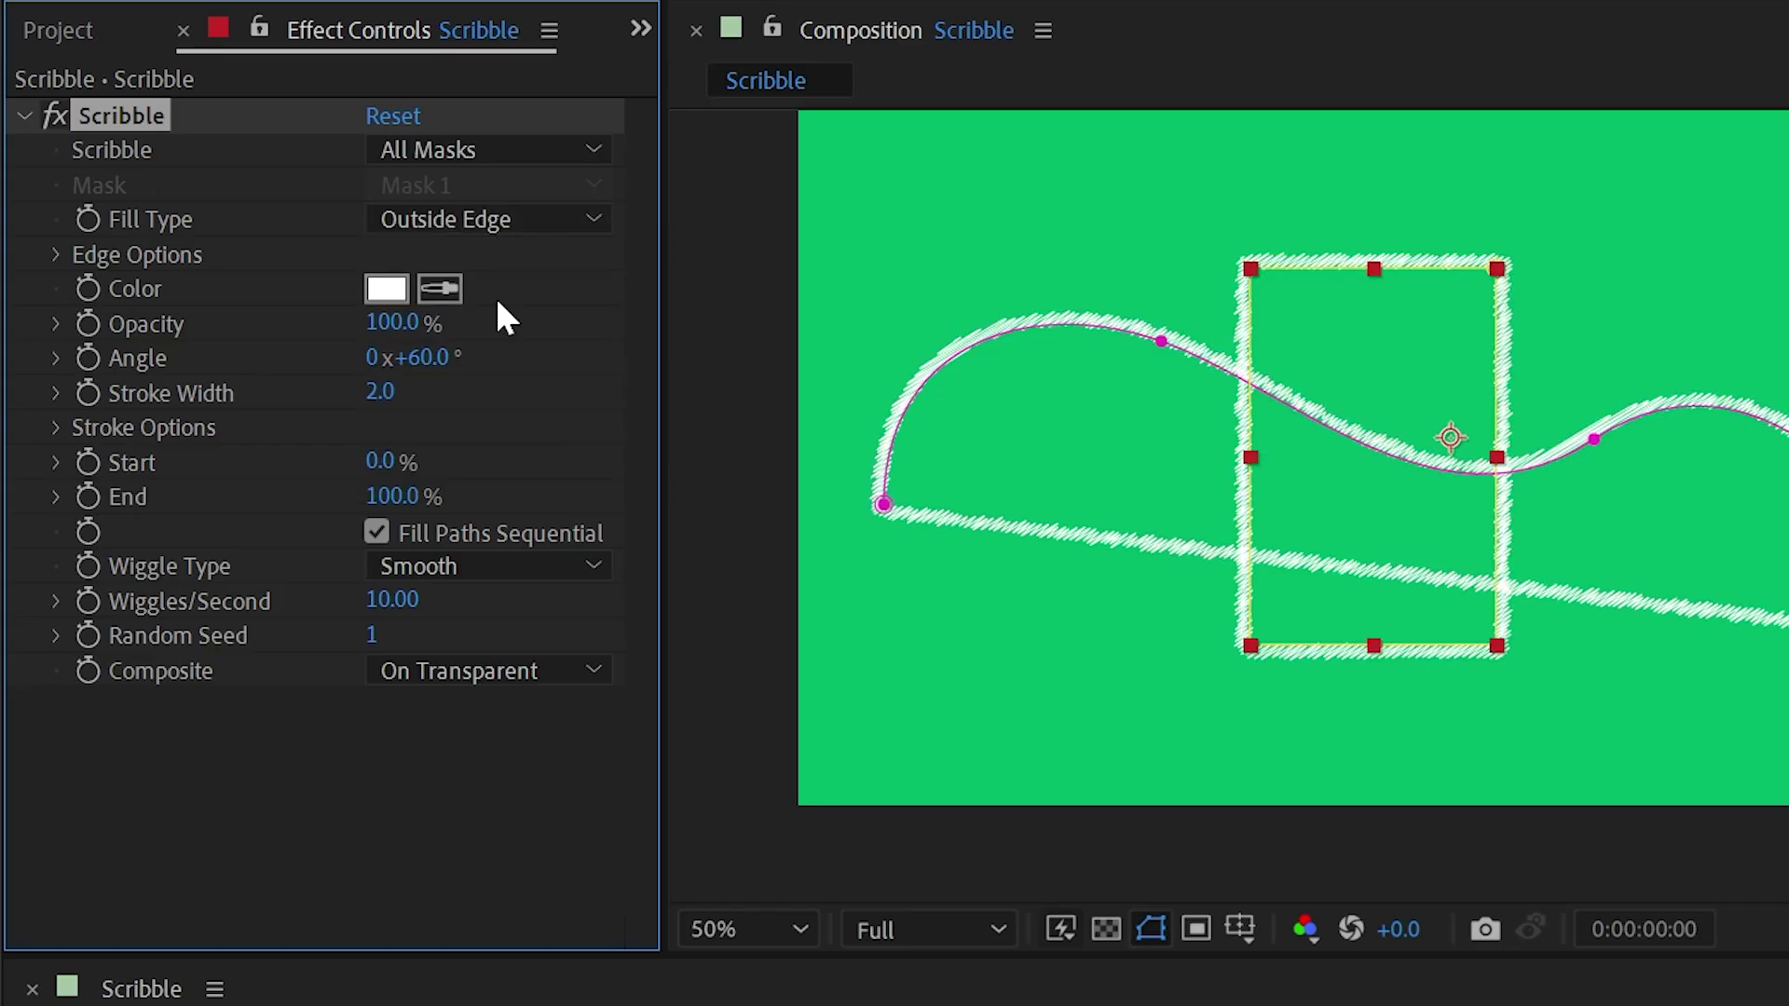
Set the Scribble effect to All Masks Using Modes and its fill type to Inside
click(411, 151)
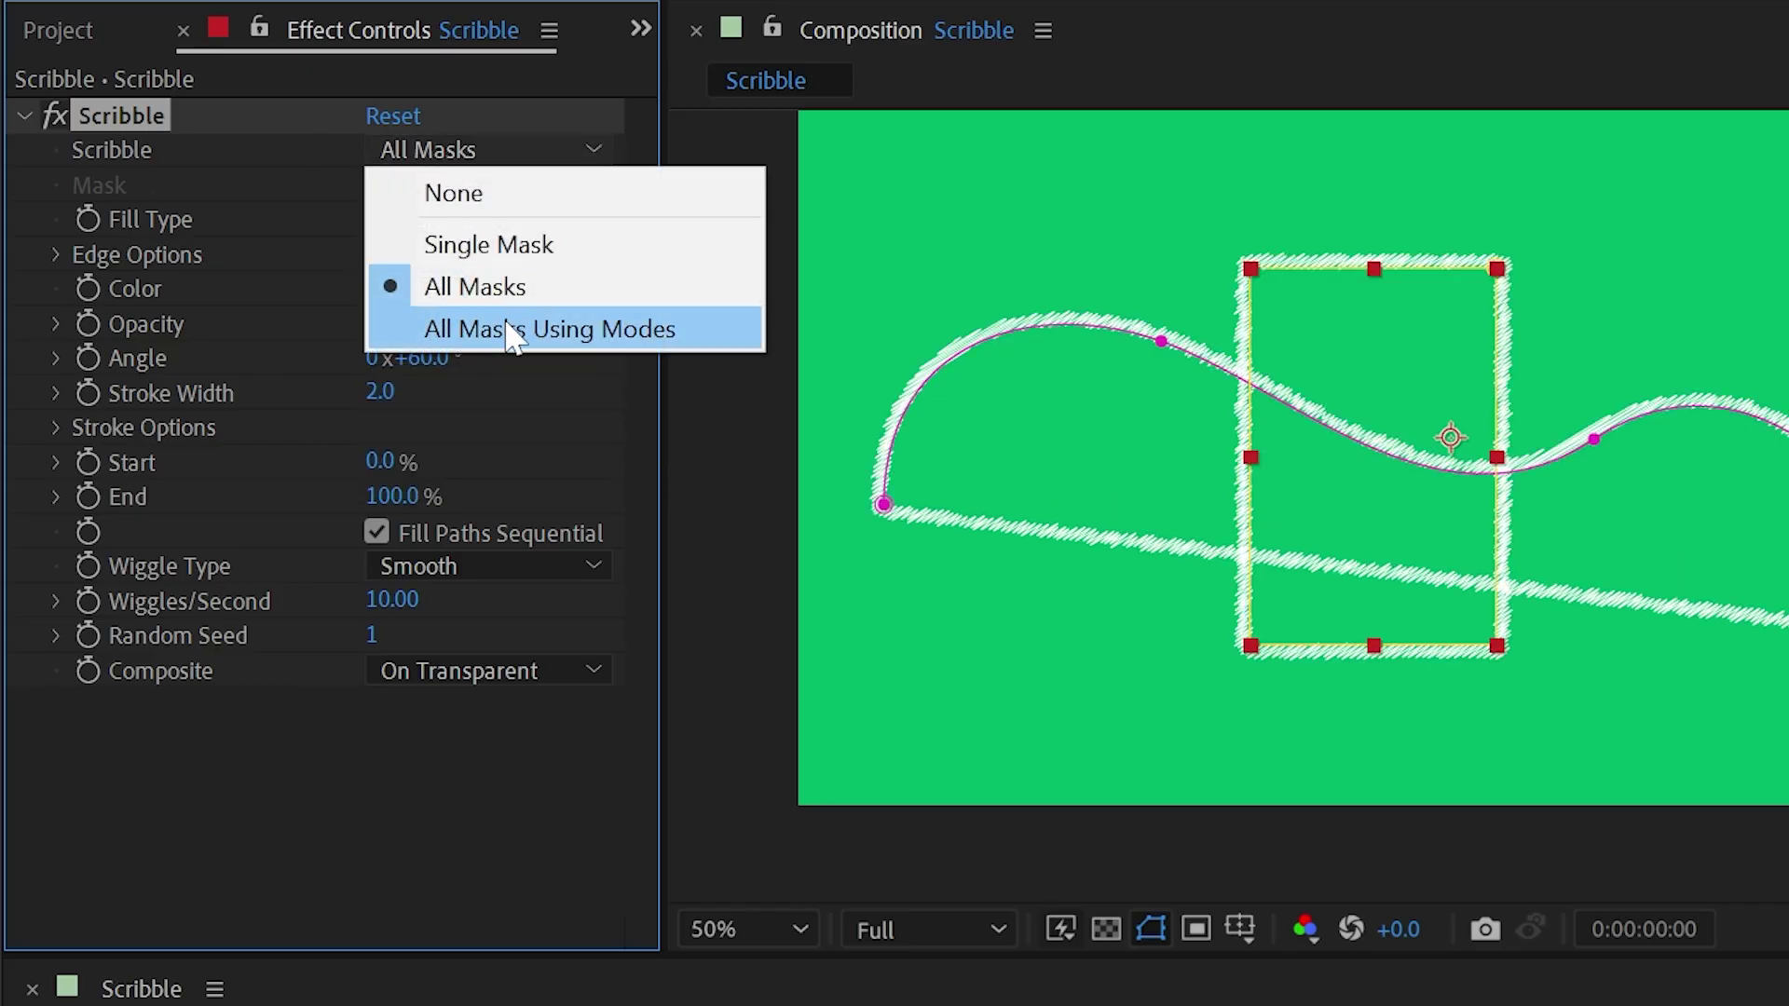
click(578, 335)
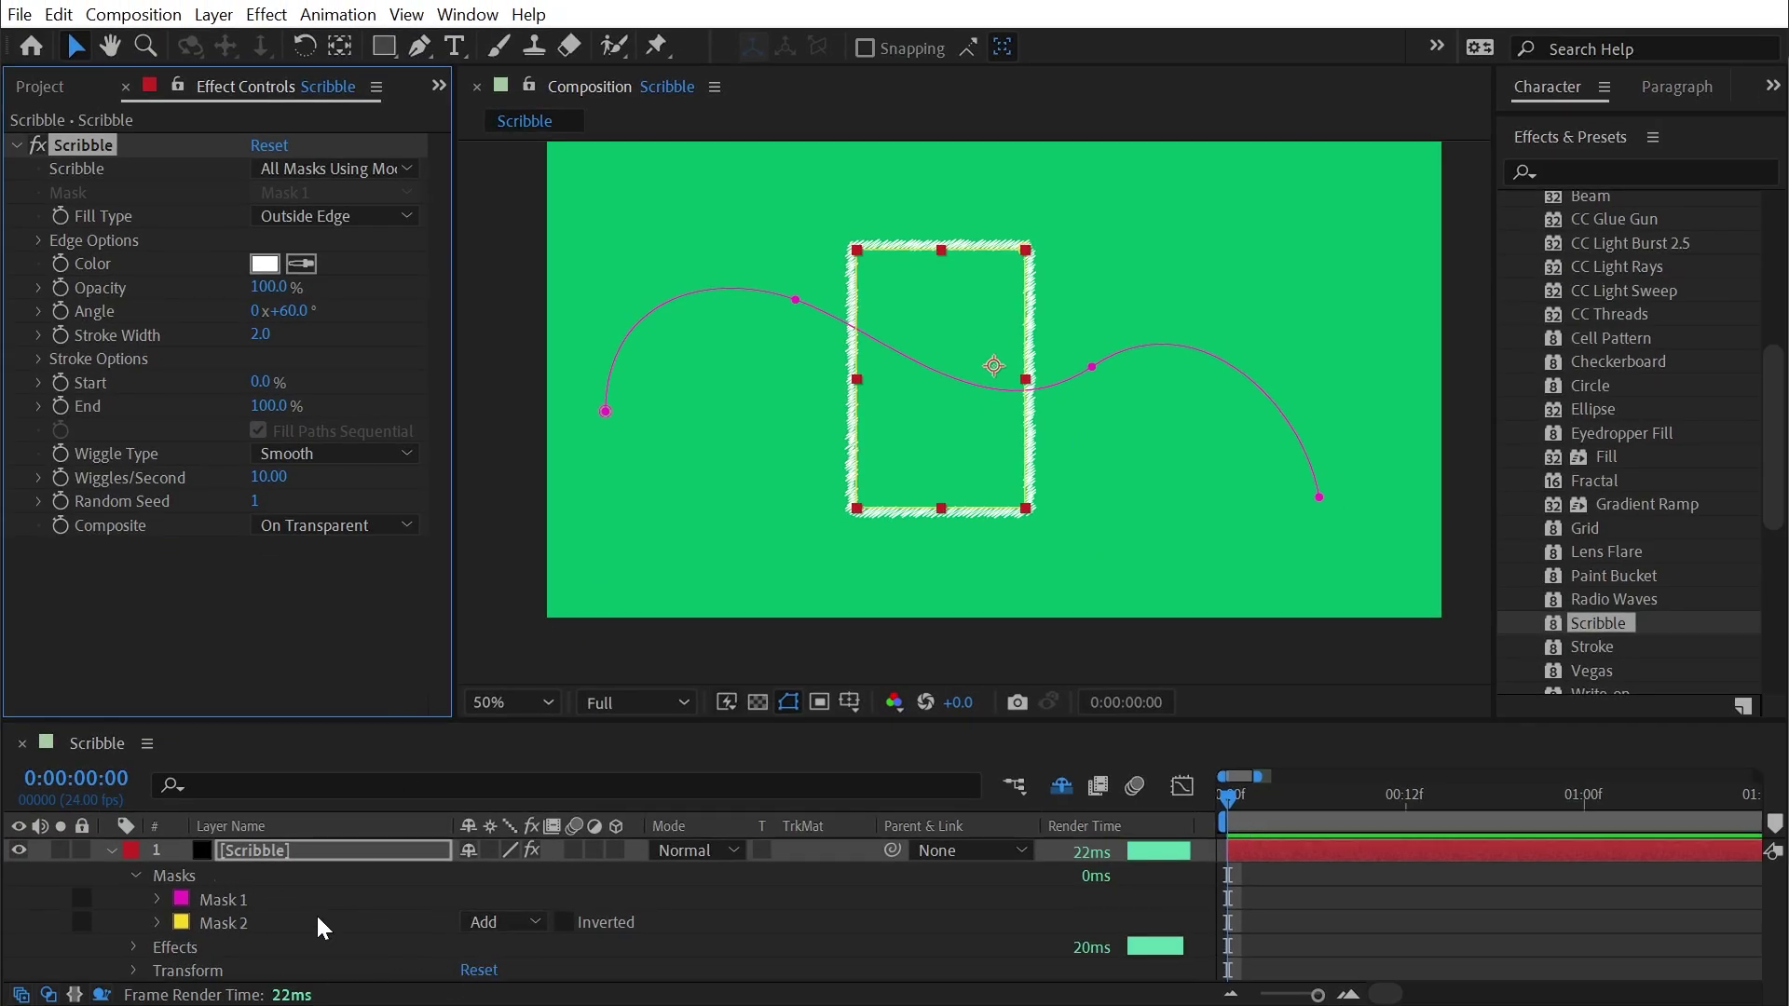
click(364, 214)
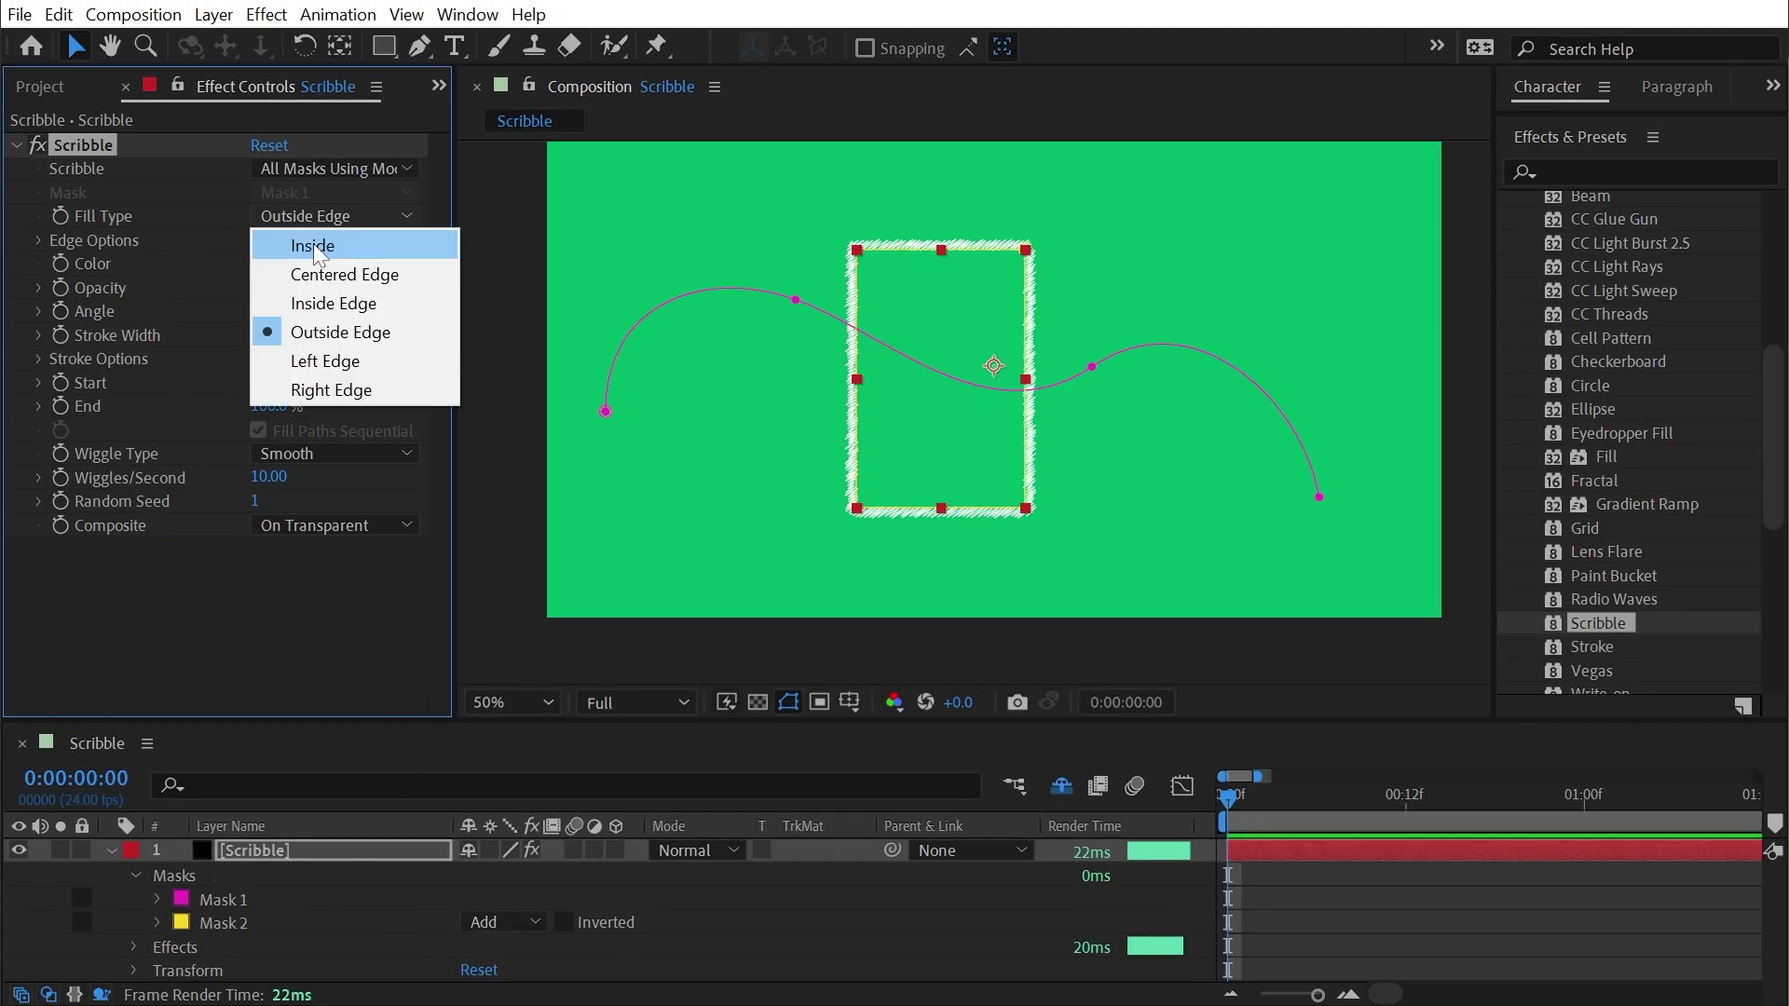
click(313, 243)
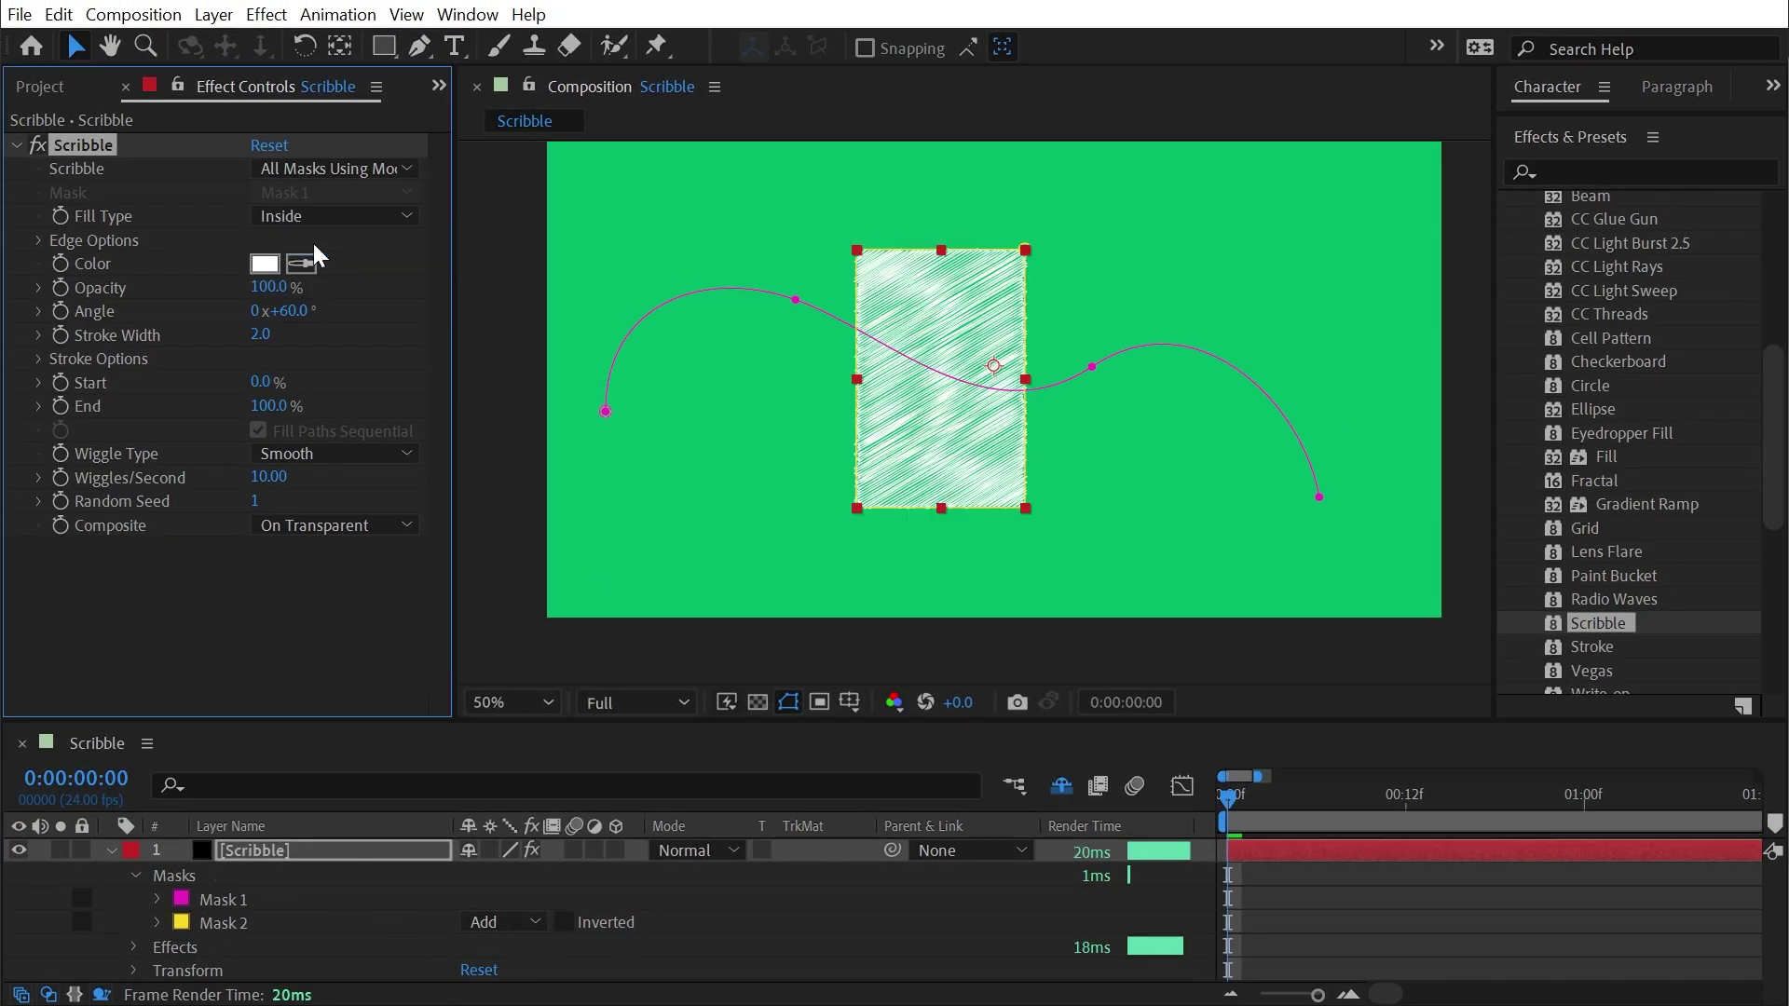
Extend the open wavy mask from its left endpoint with two curved points underneath and close it at its right endpoint
click(605, 411)
key(g)
drag(795, 412, 844, 383)
drag(1040, 429, 1140, 474)
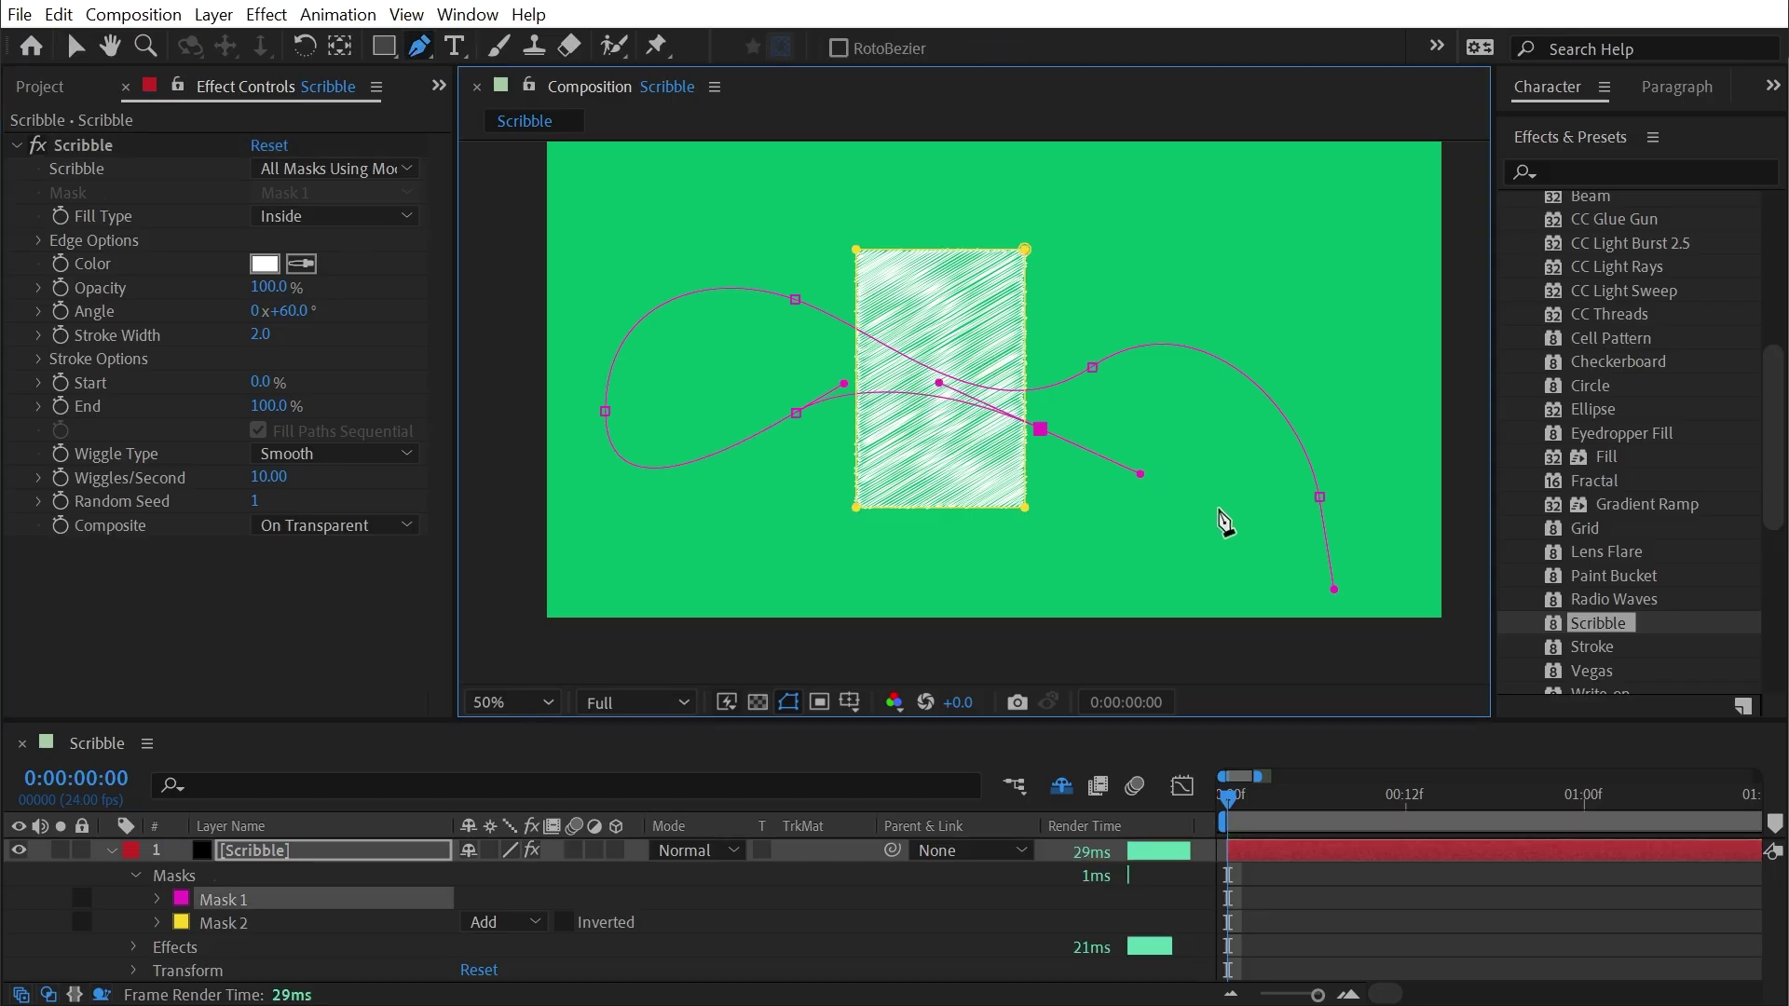
drag(1319, 497, 1352, 457)
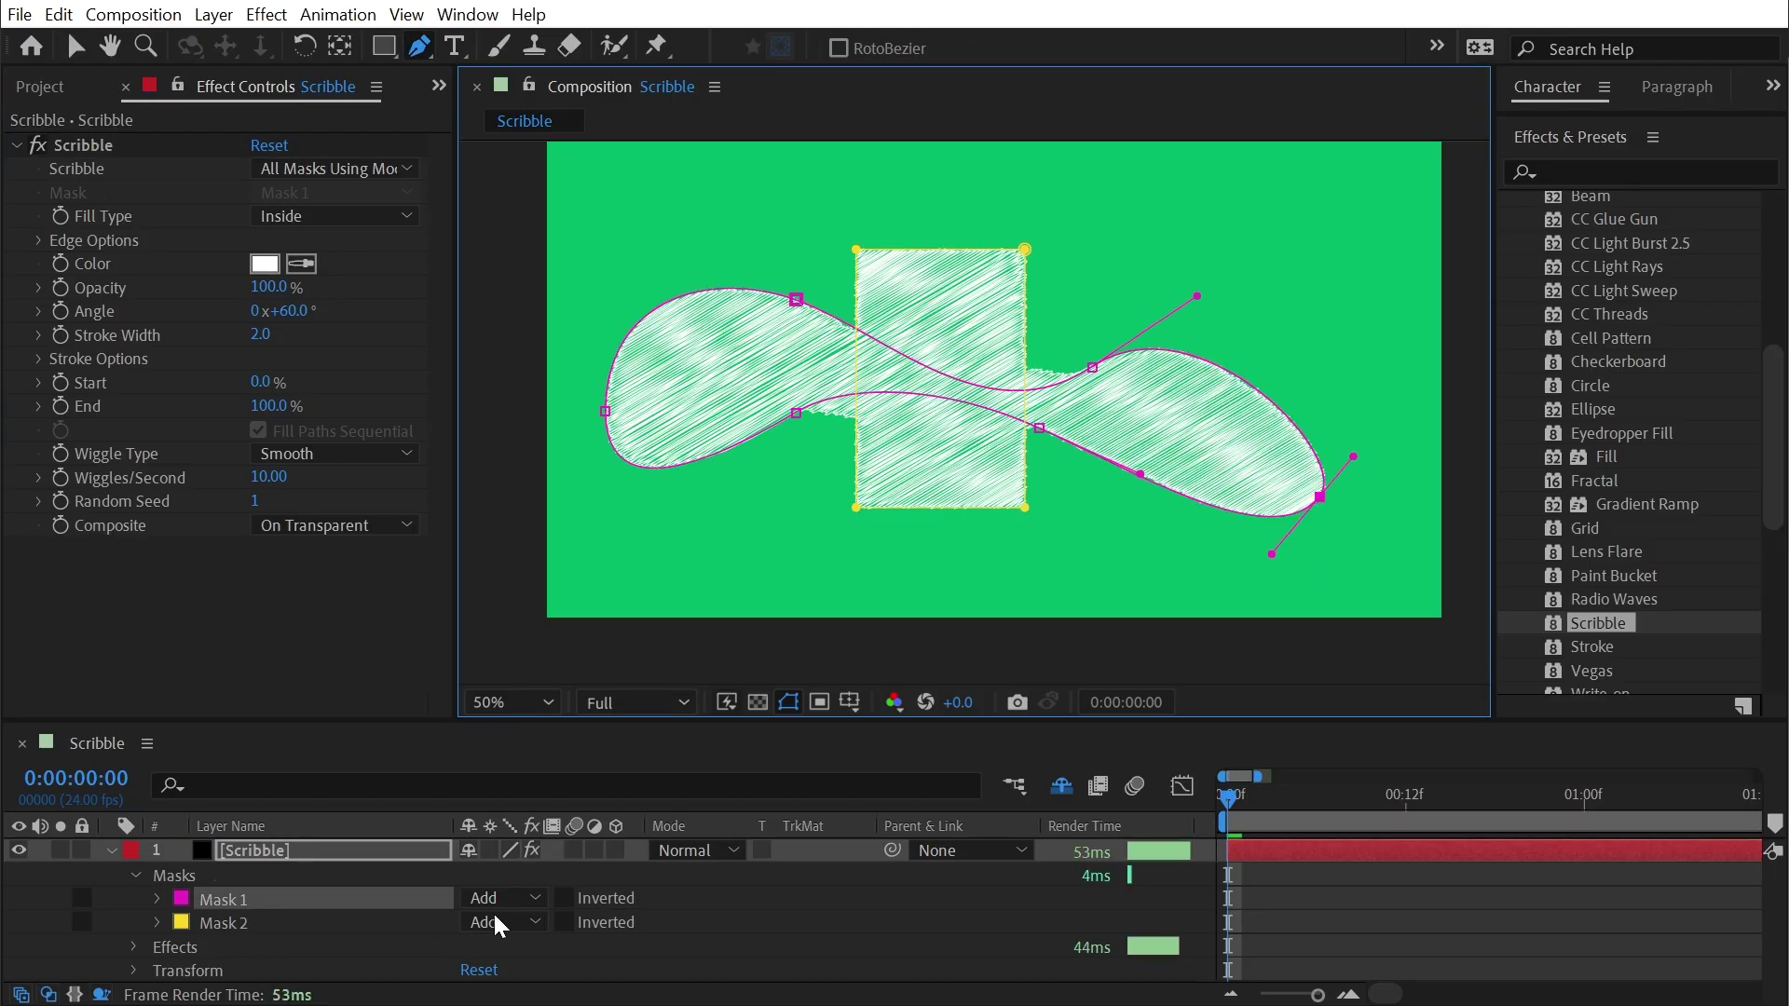
Set the mode of Mask 1 to Subtract
click(242, 899)
click(503, 898)
click(570, 980)
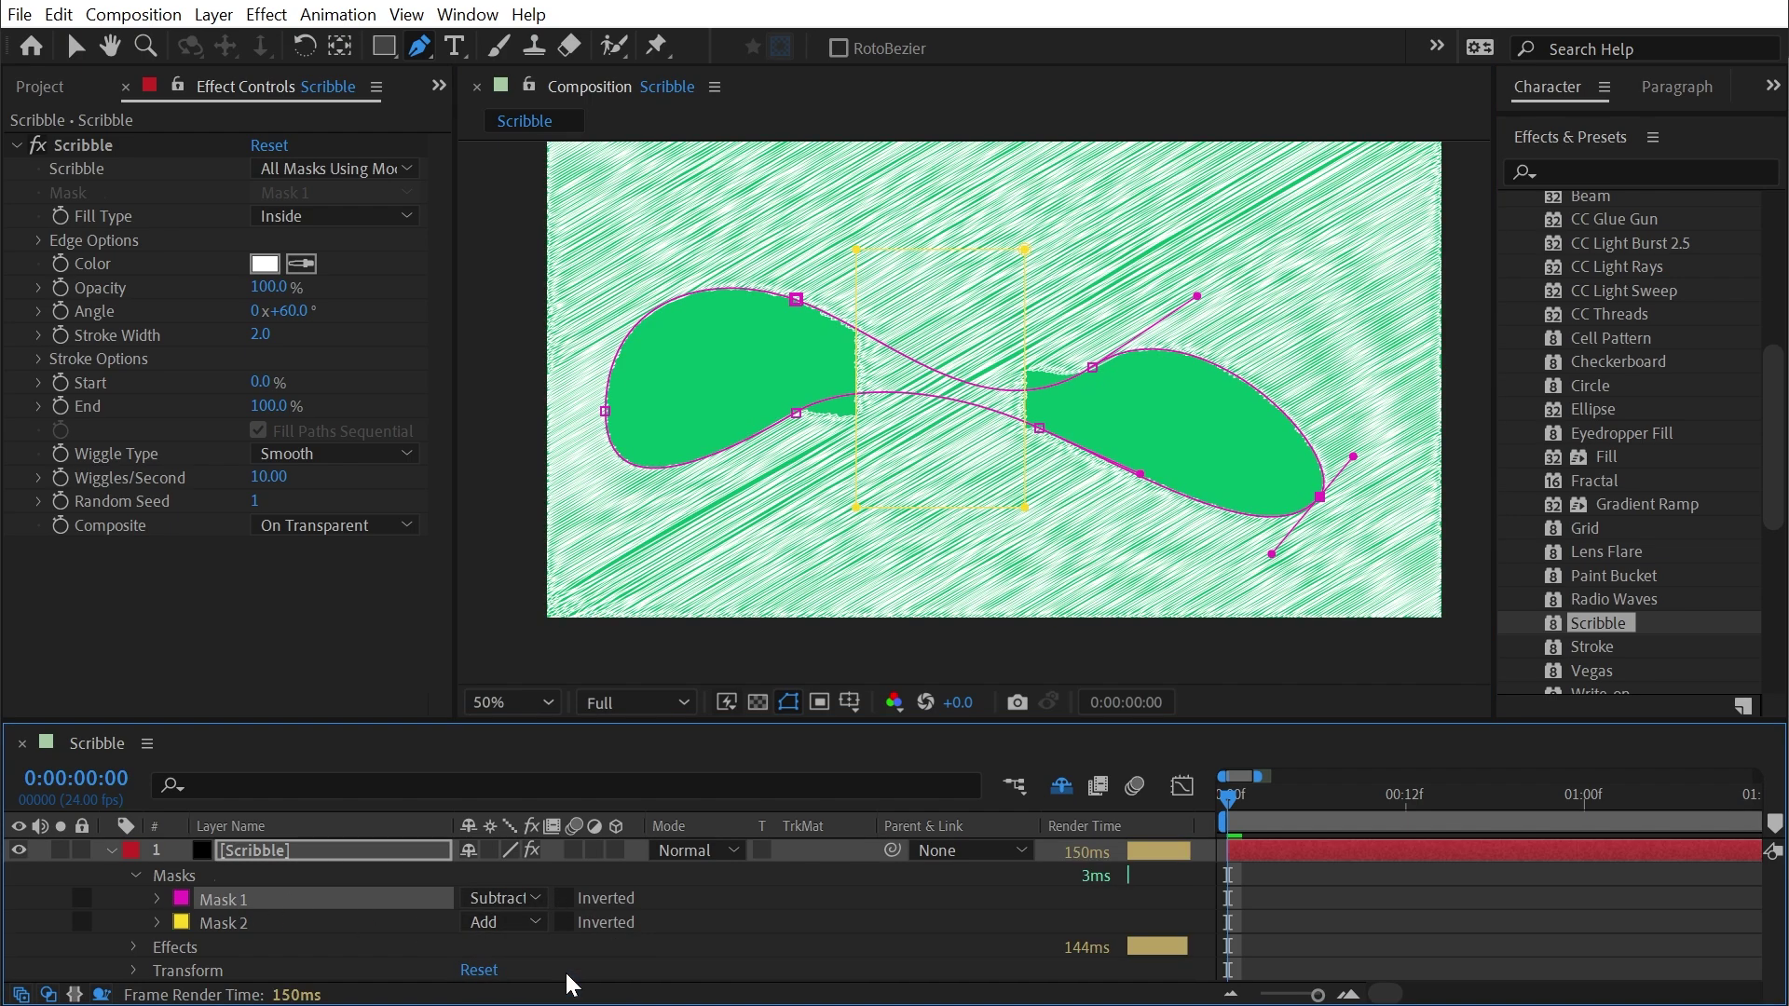
Place Mask 2 above the Subtract mask, and rename Mask 2 as Rectangle and Mask 1 as Blob
drag(223, 899, 233, 921)
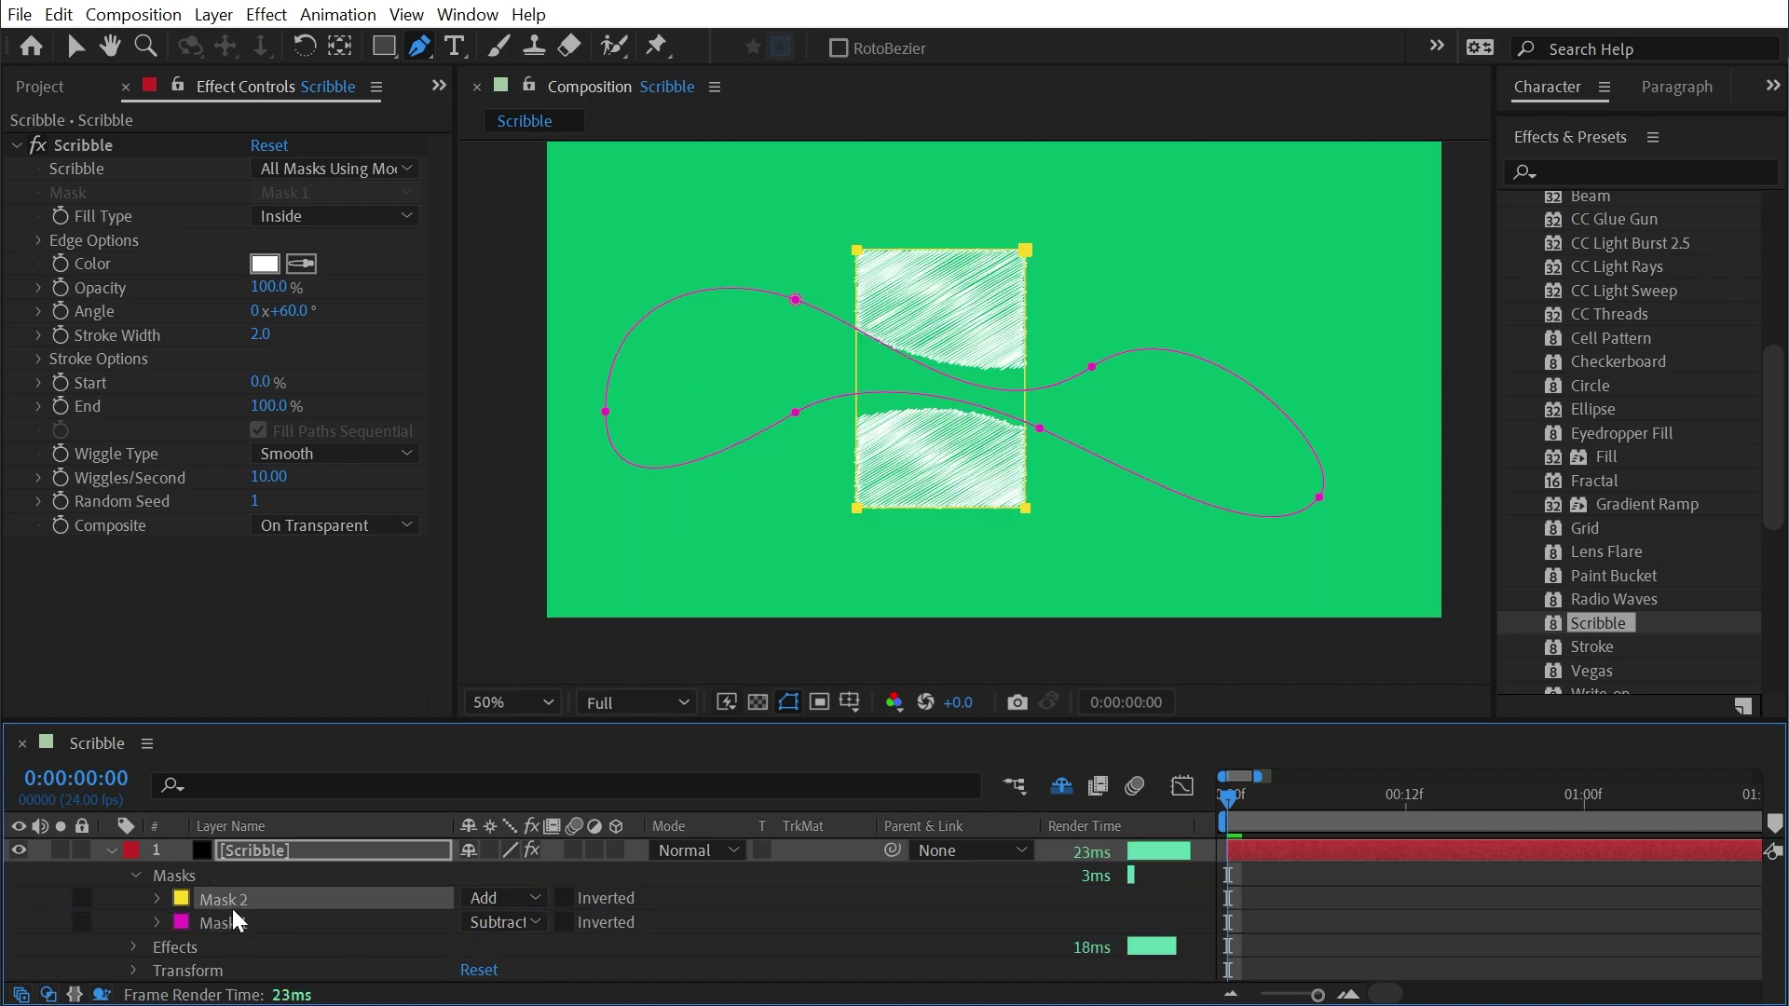
key(Return)
text(Rectangle)
click(216, 922)
key(Return)
text(Blob)
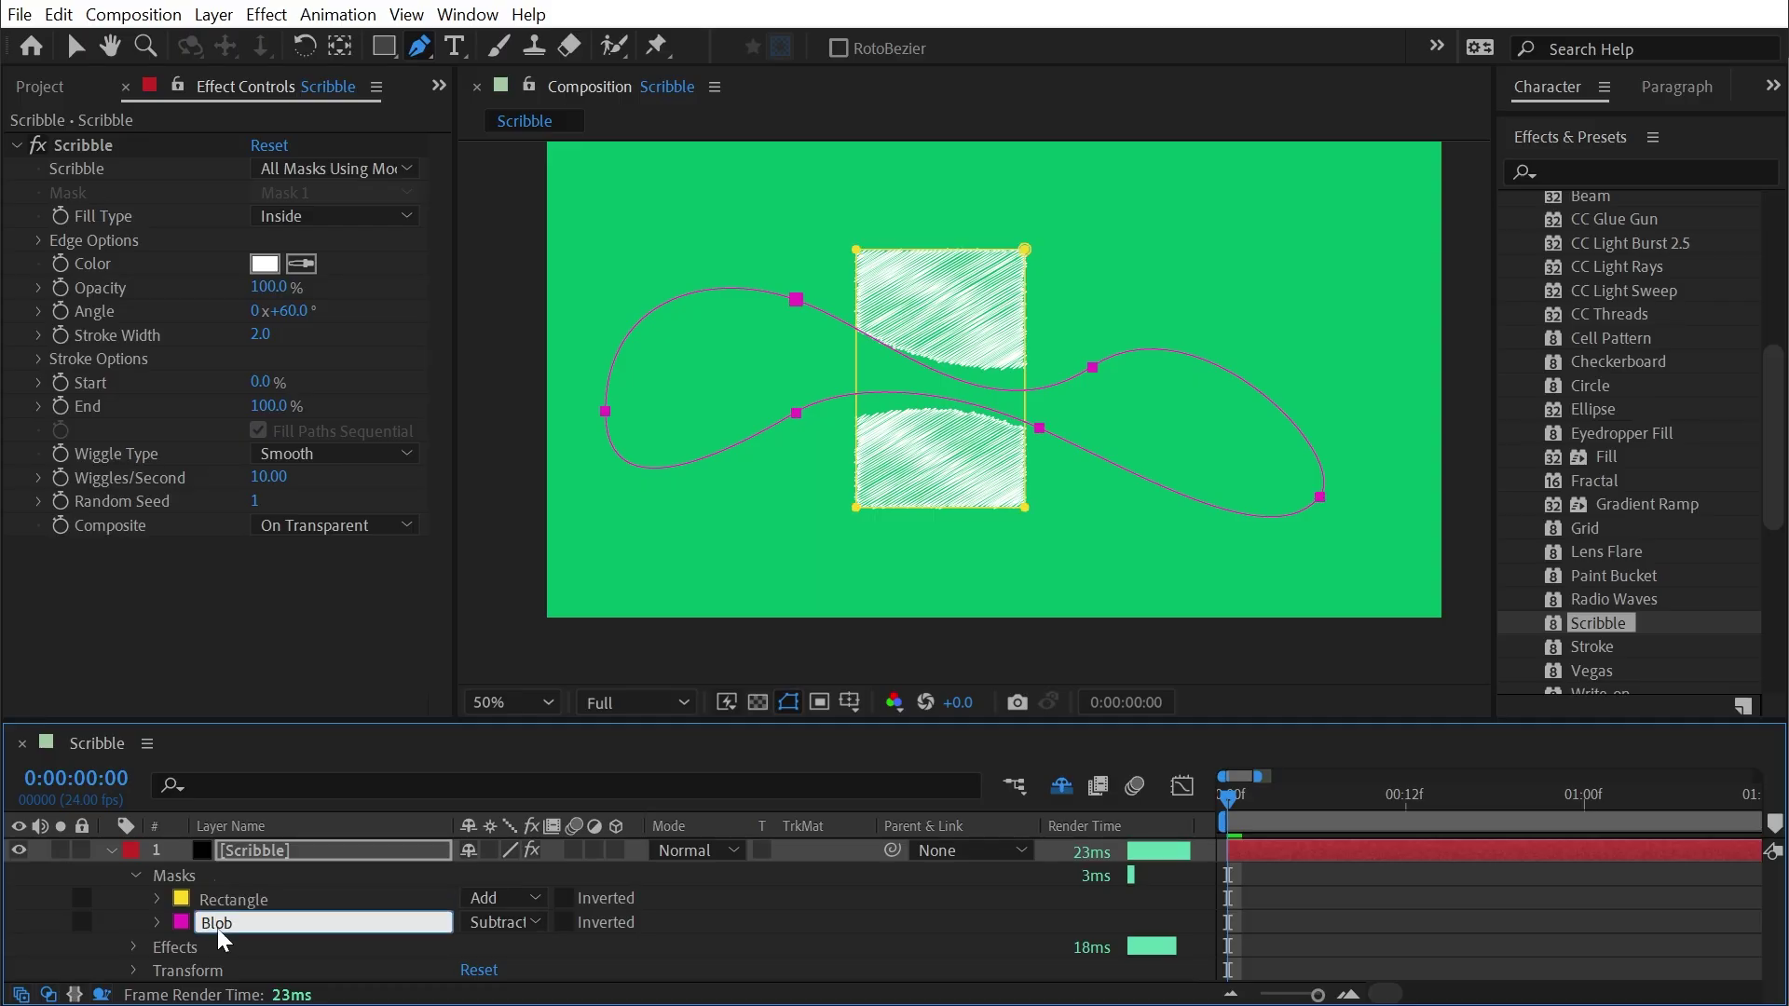
key(Return)
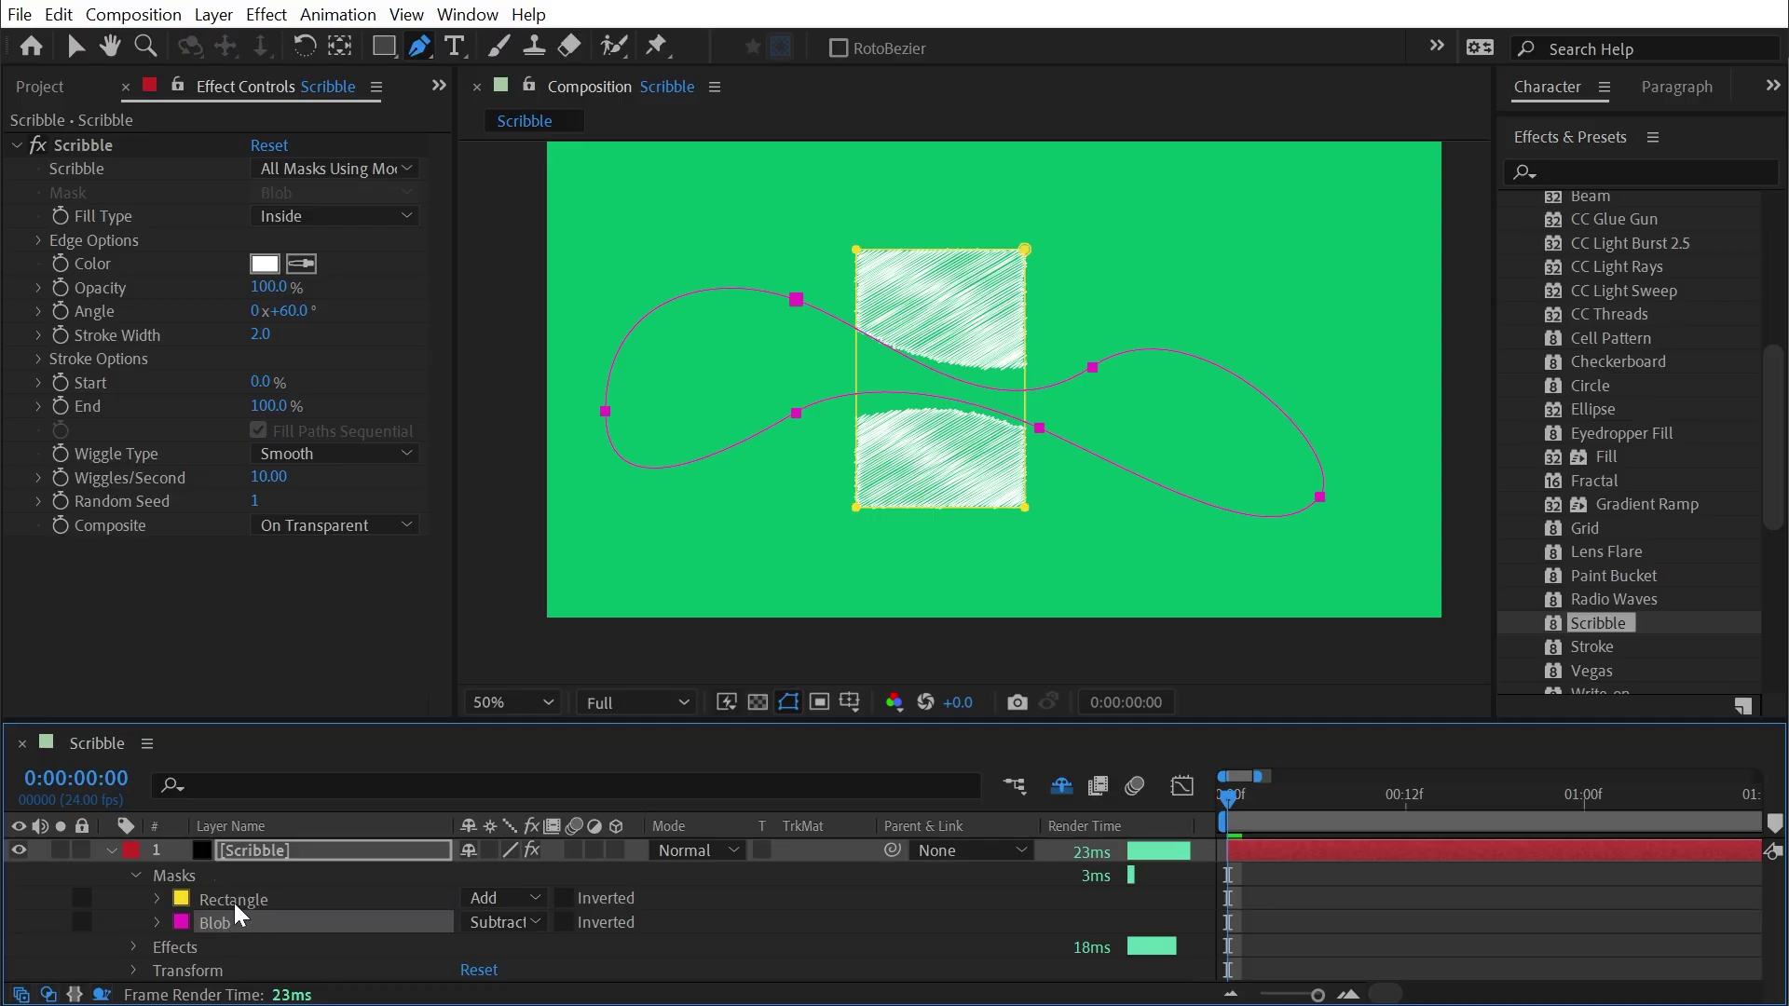
click(234, 902)
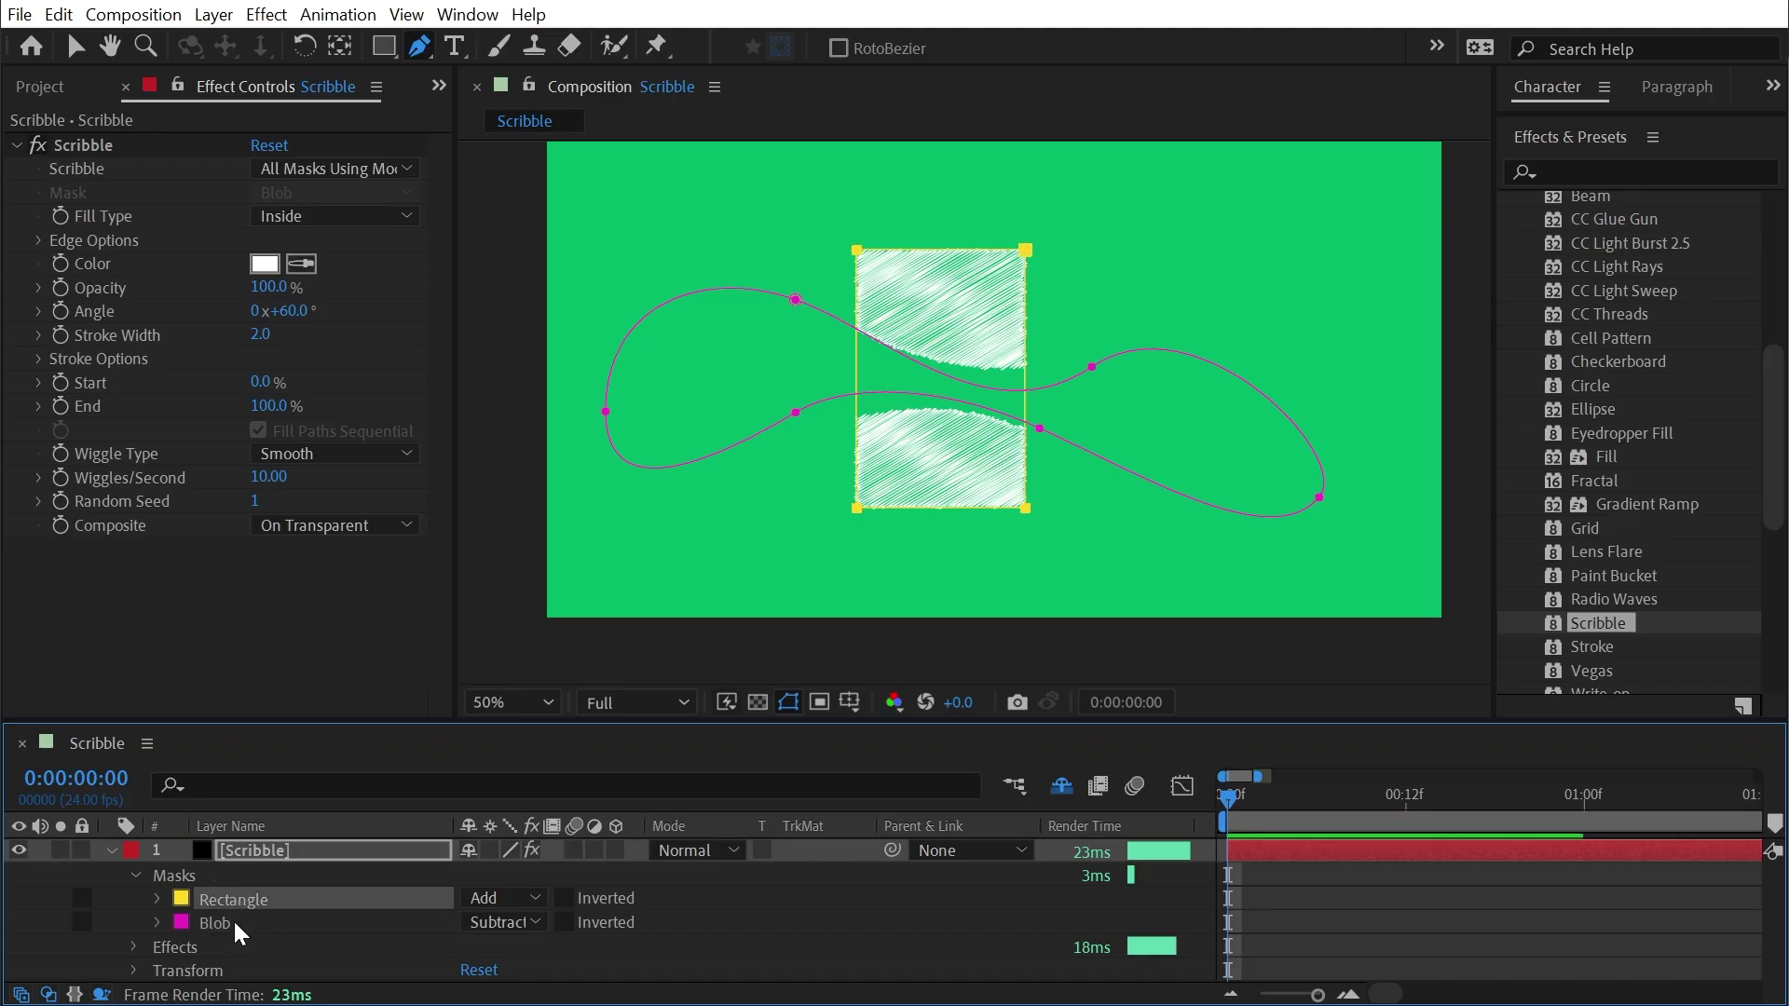
click(214, 922)
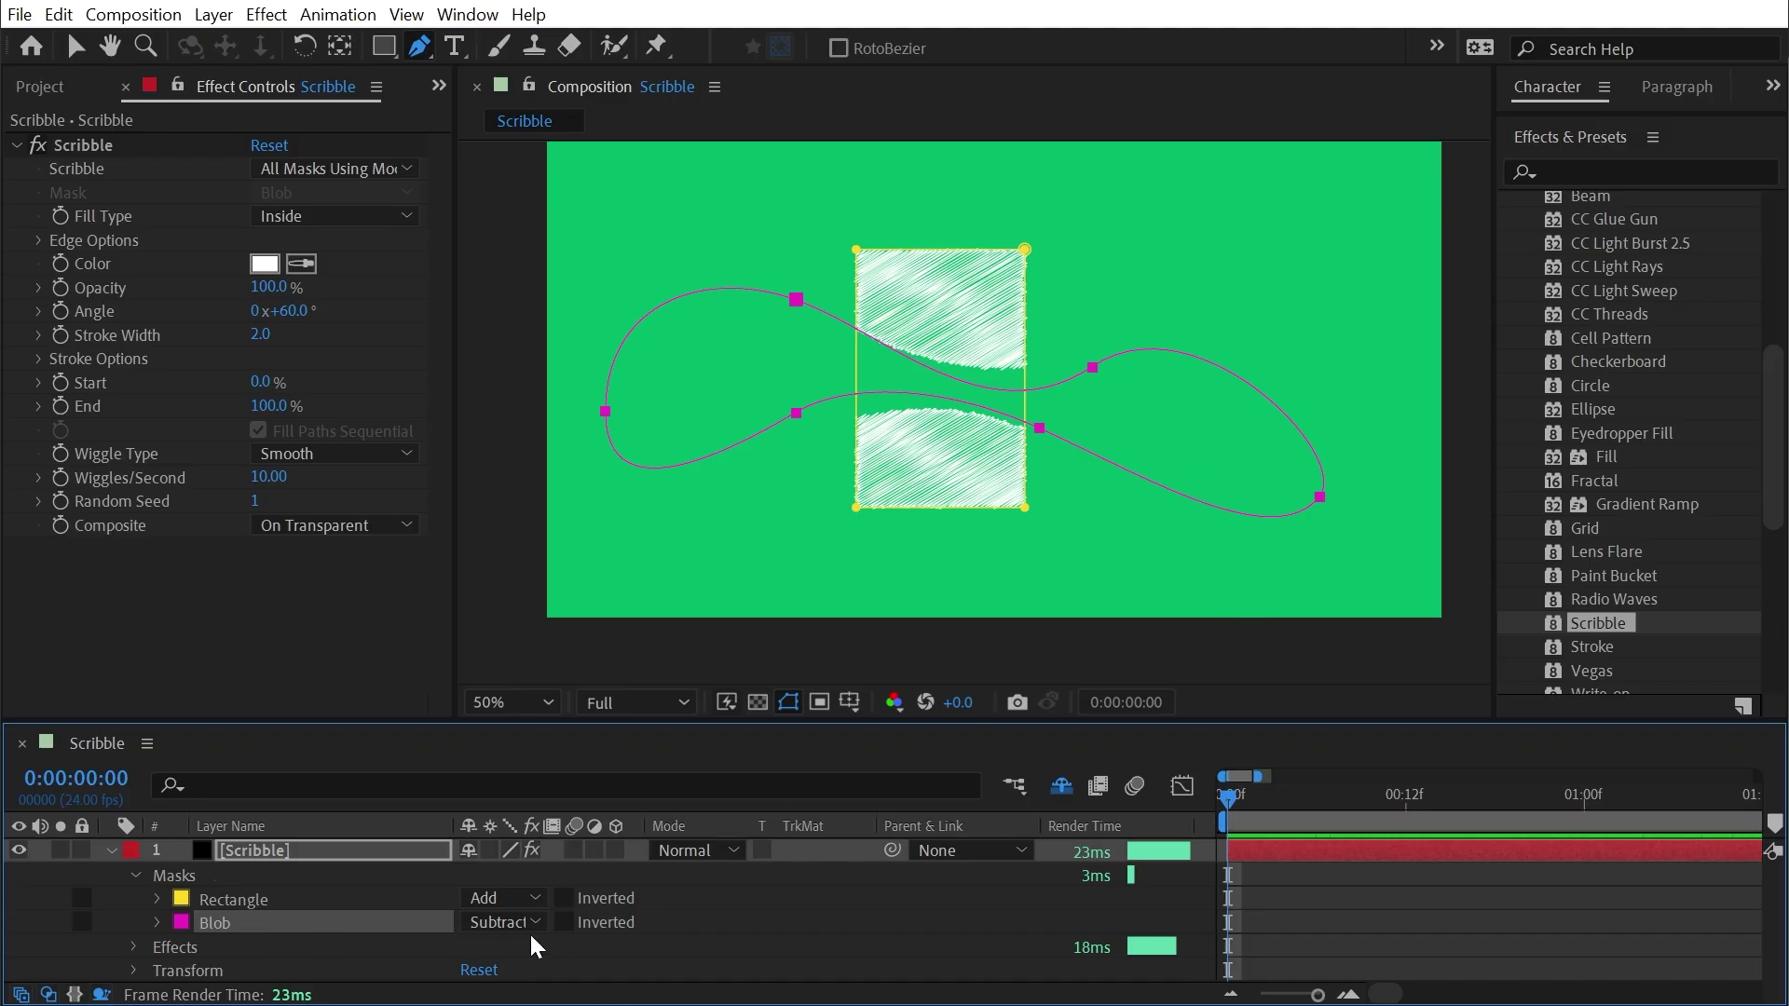
click(355, 174)
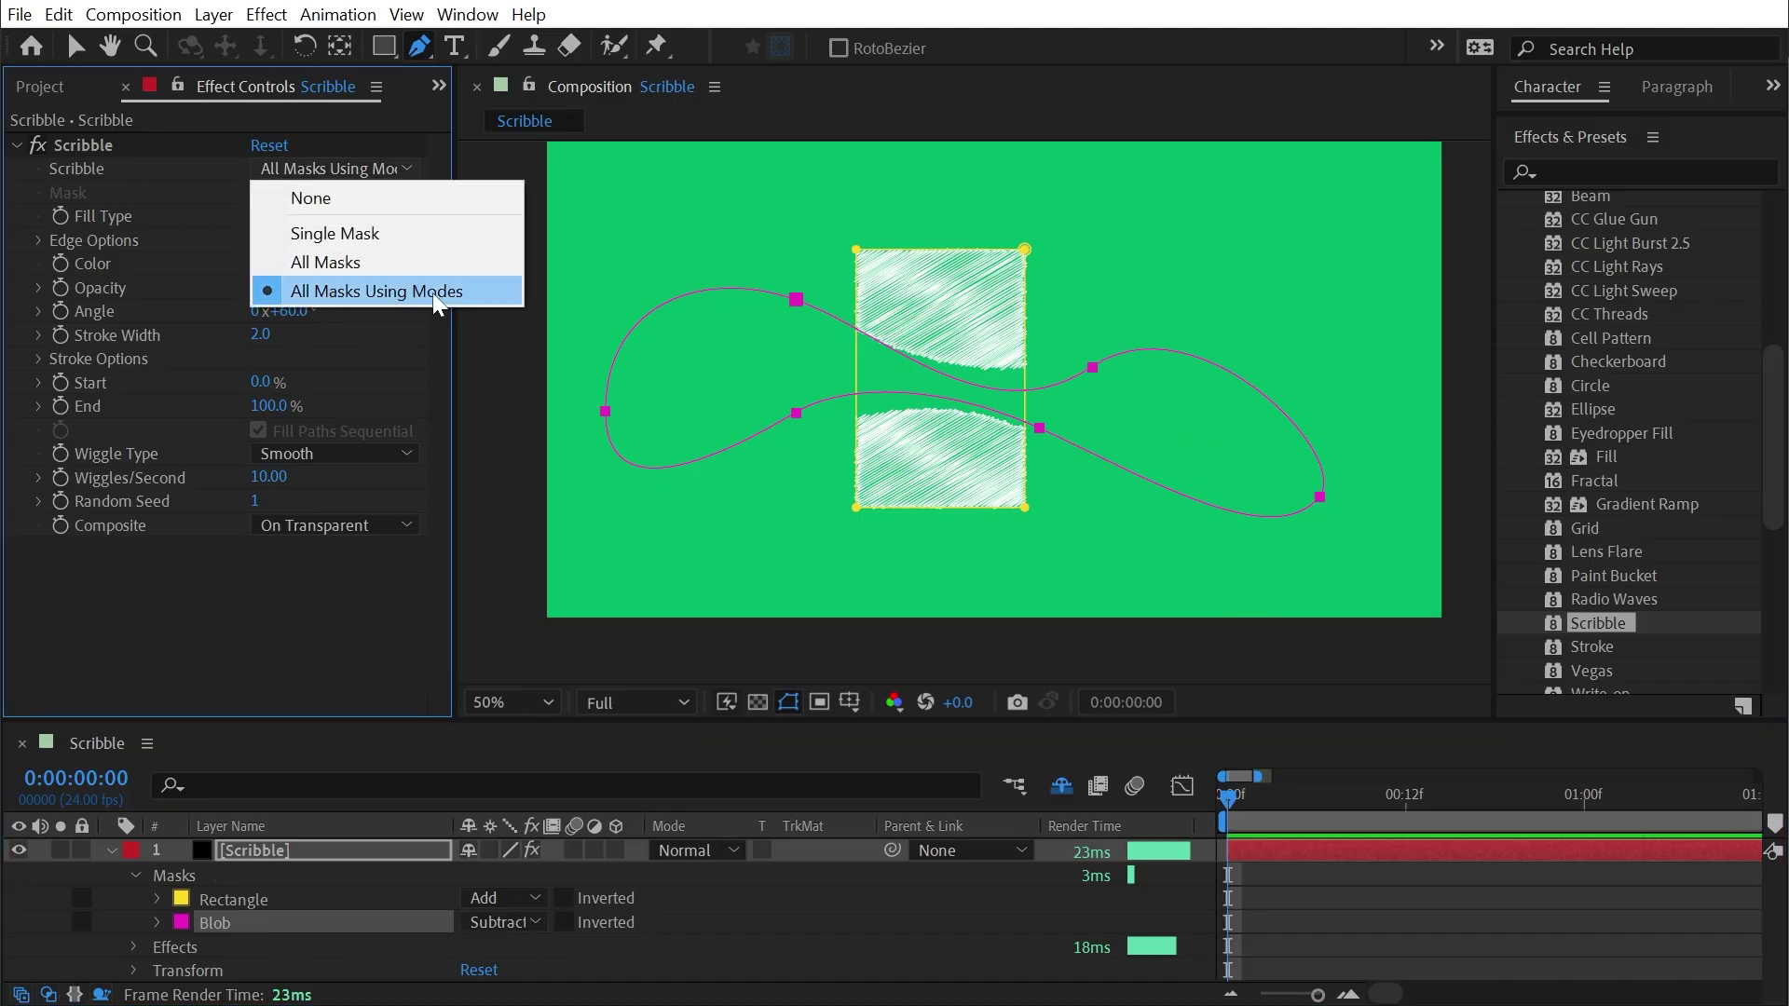
click(459, 929)
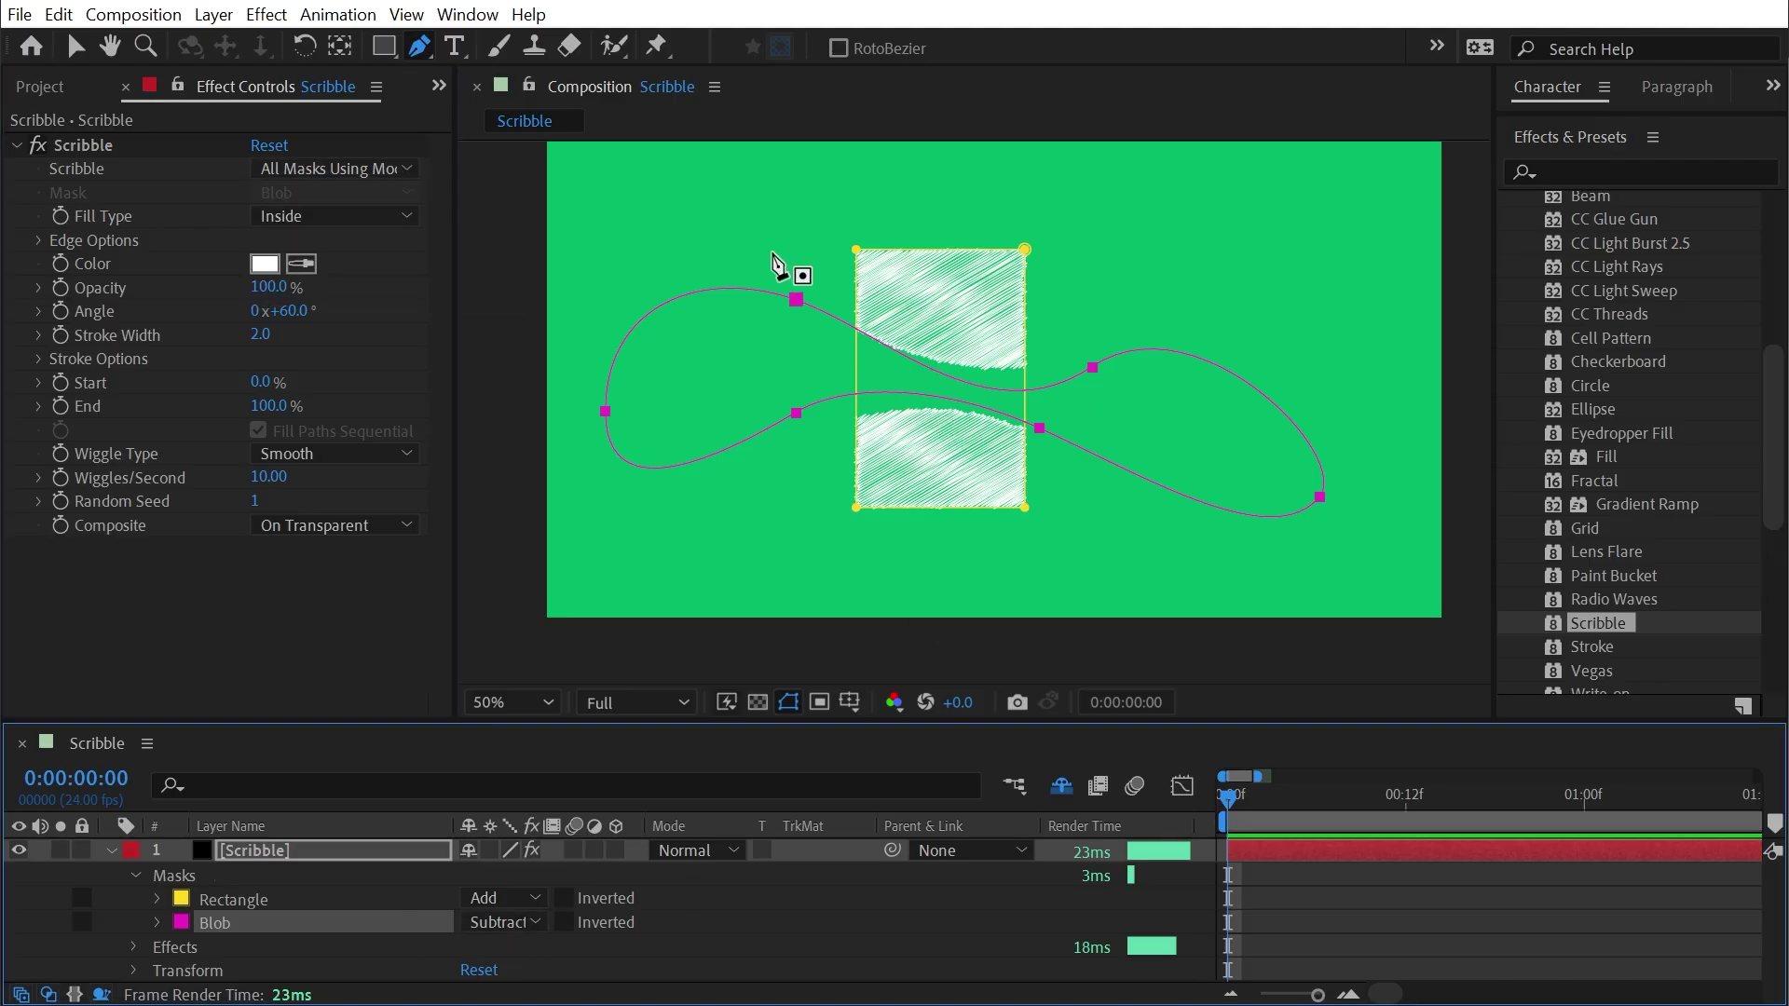
Move the Blob mask's upper inner right point onto the rectangle's right edge and the lower one just inside it
scroll(892, 202, up, 1)
drag(977, 303, 992, 350)
mouse_move(1225, 369)
mouse_down()
mouse_move(1170, 233)
mouse_move(1157, 415)
mouse_move(999, 475)
mouse_move(1031, 319)
mouse_move(1092, 314)
mouse_up()
drag(1120, 491, 1064, 445)
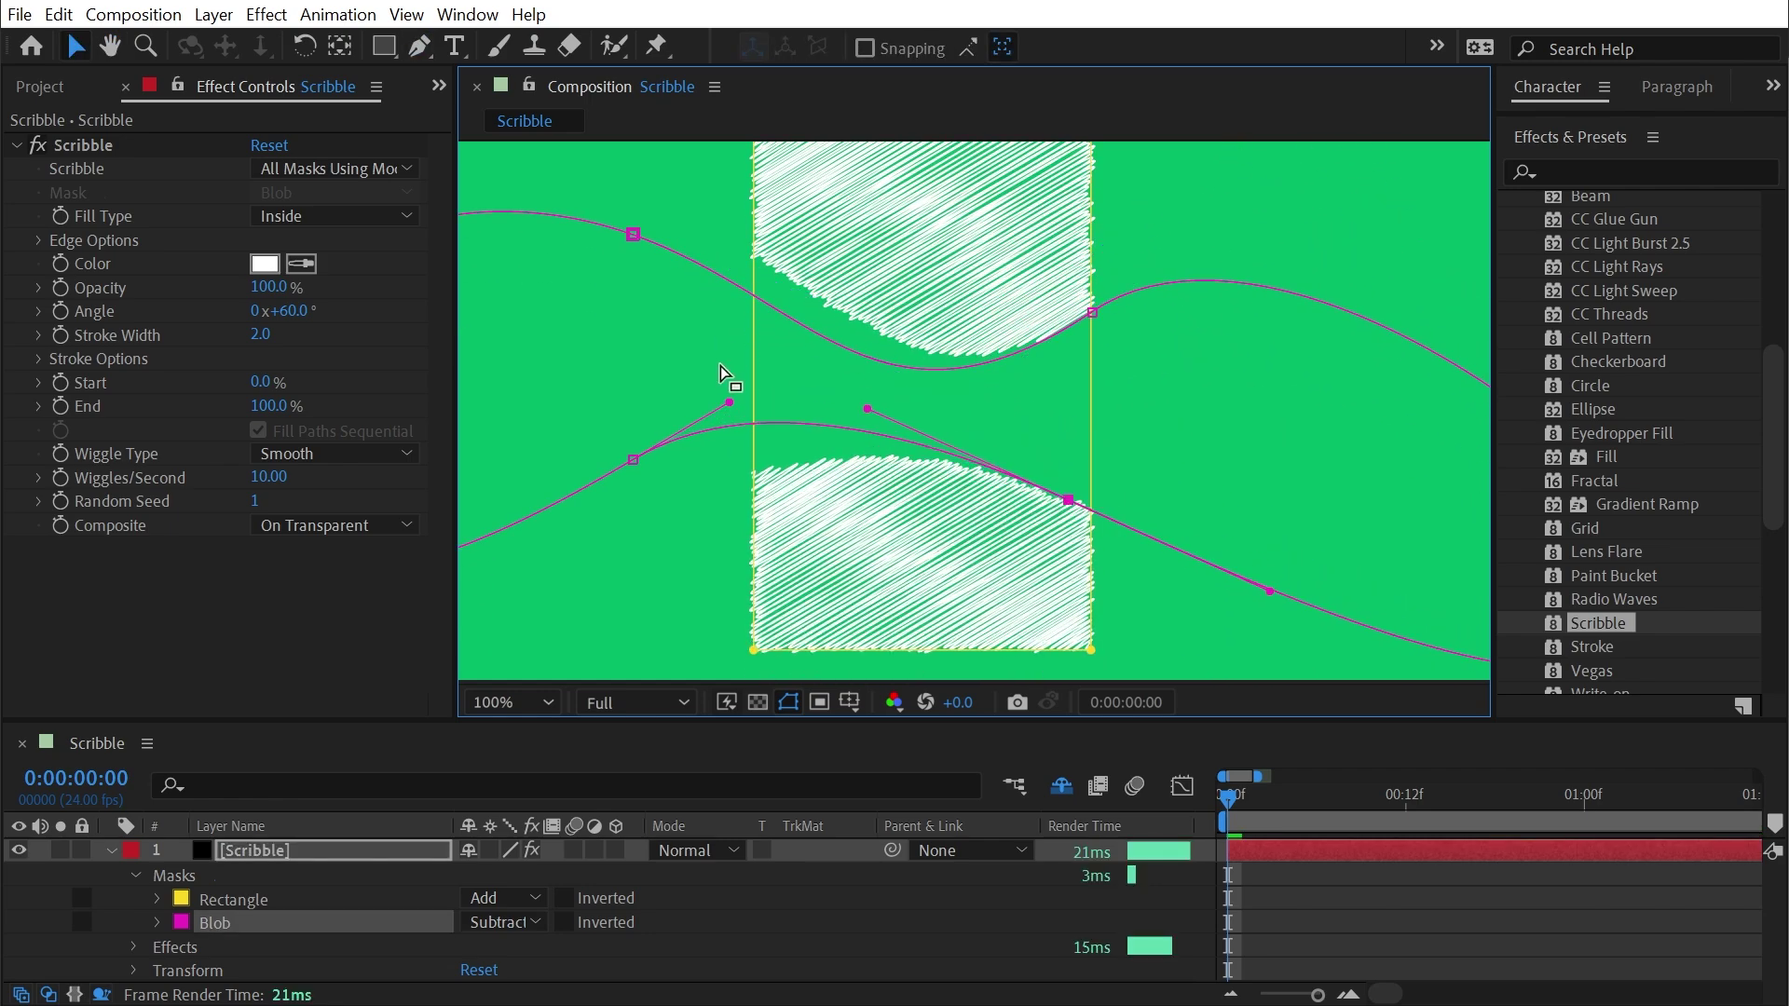
key(comma)
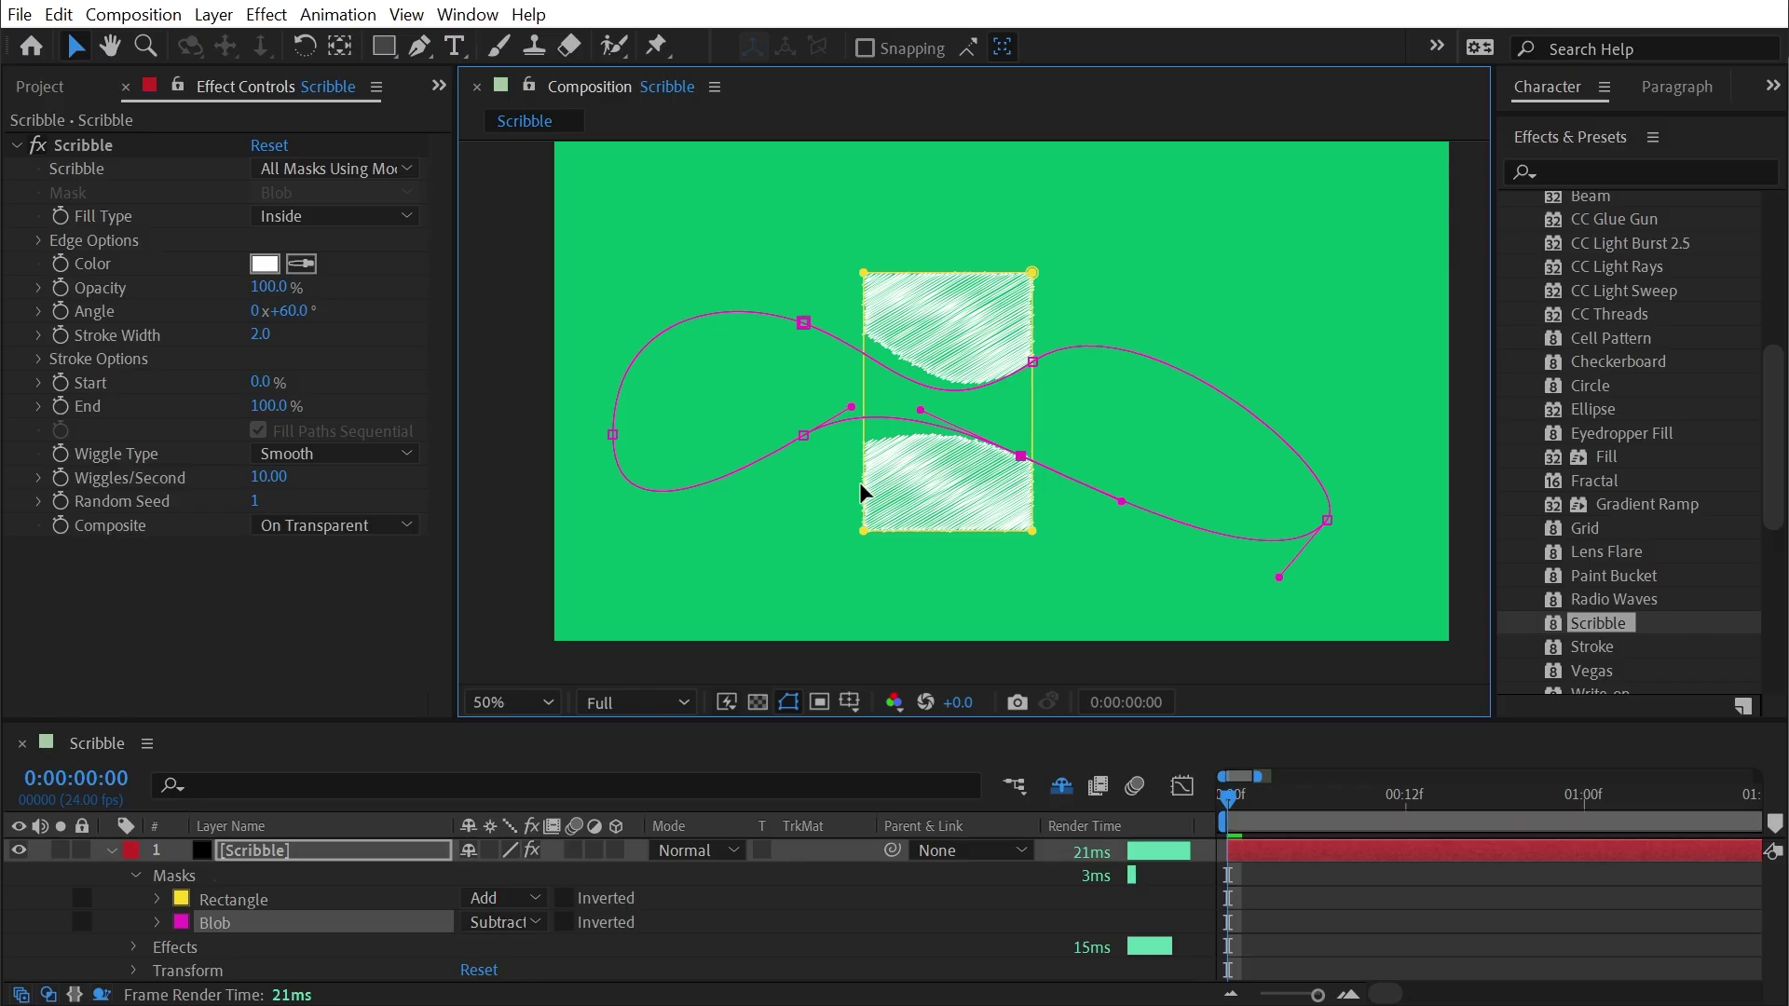
Set the Blob mask's mode to Intersect and move its two inner left points close to the rectangle's left edge
click(501, 922)
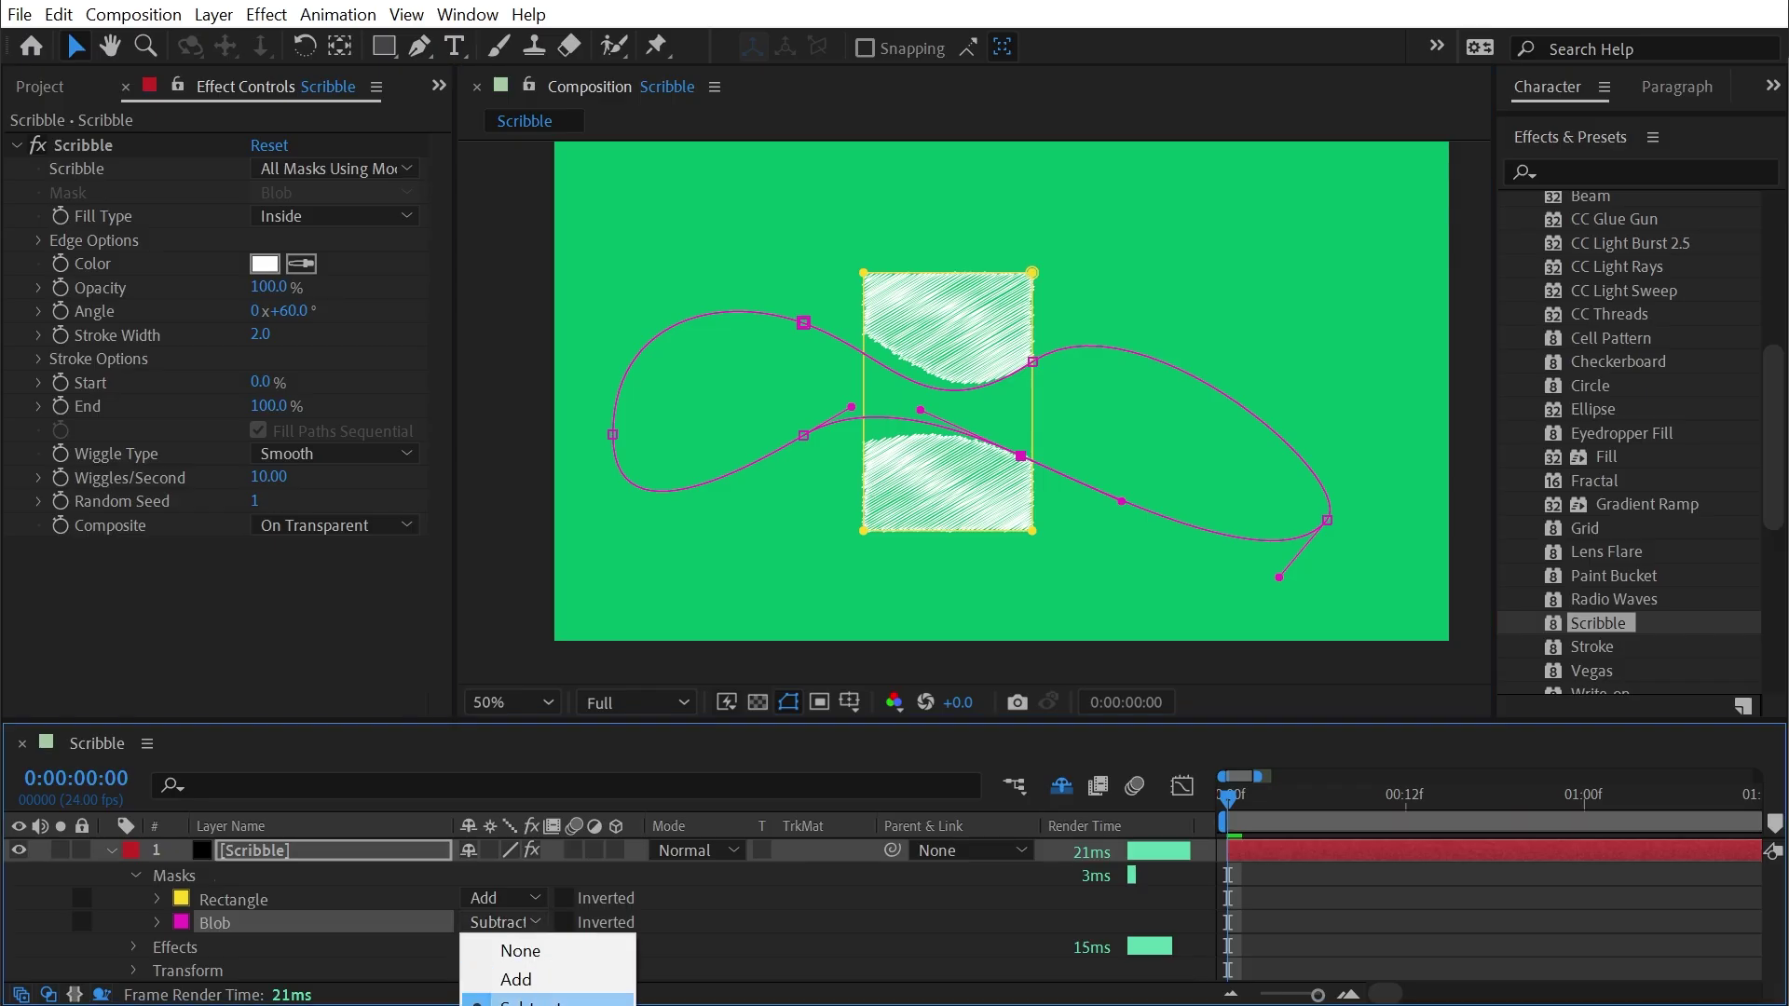
click(494, 997)
mouse_move(804, 434)
mouse_down()
mouse_move(878, 481)
mouse_move(849, 463)
mouse_up()
mouse_move(803, 322)
mouse_down()
mouse_move(858, 231)
mouse_move(865, 253)
mouse_up()
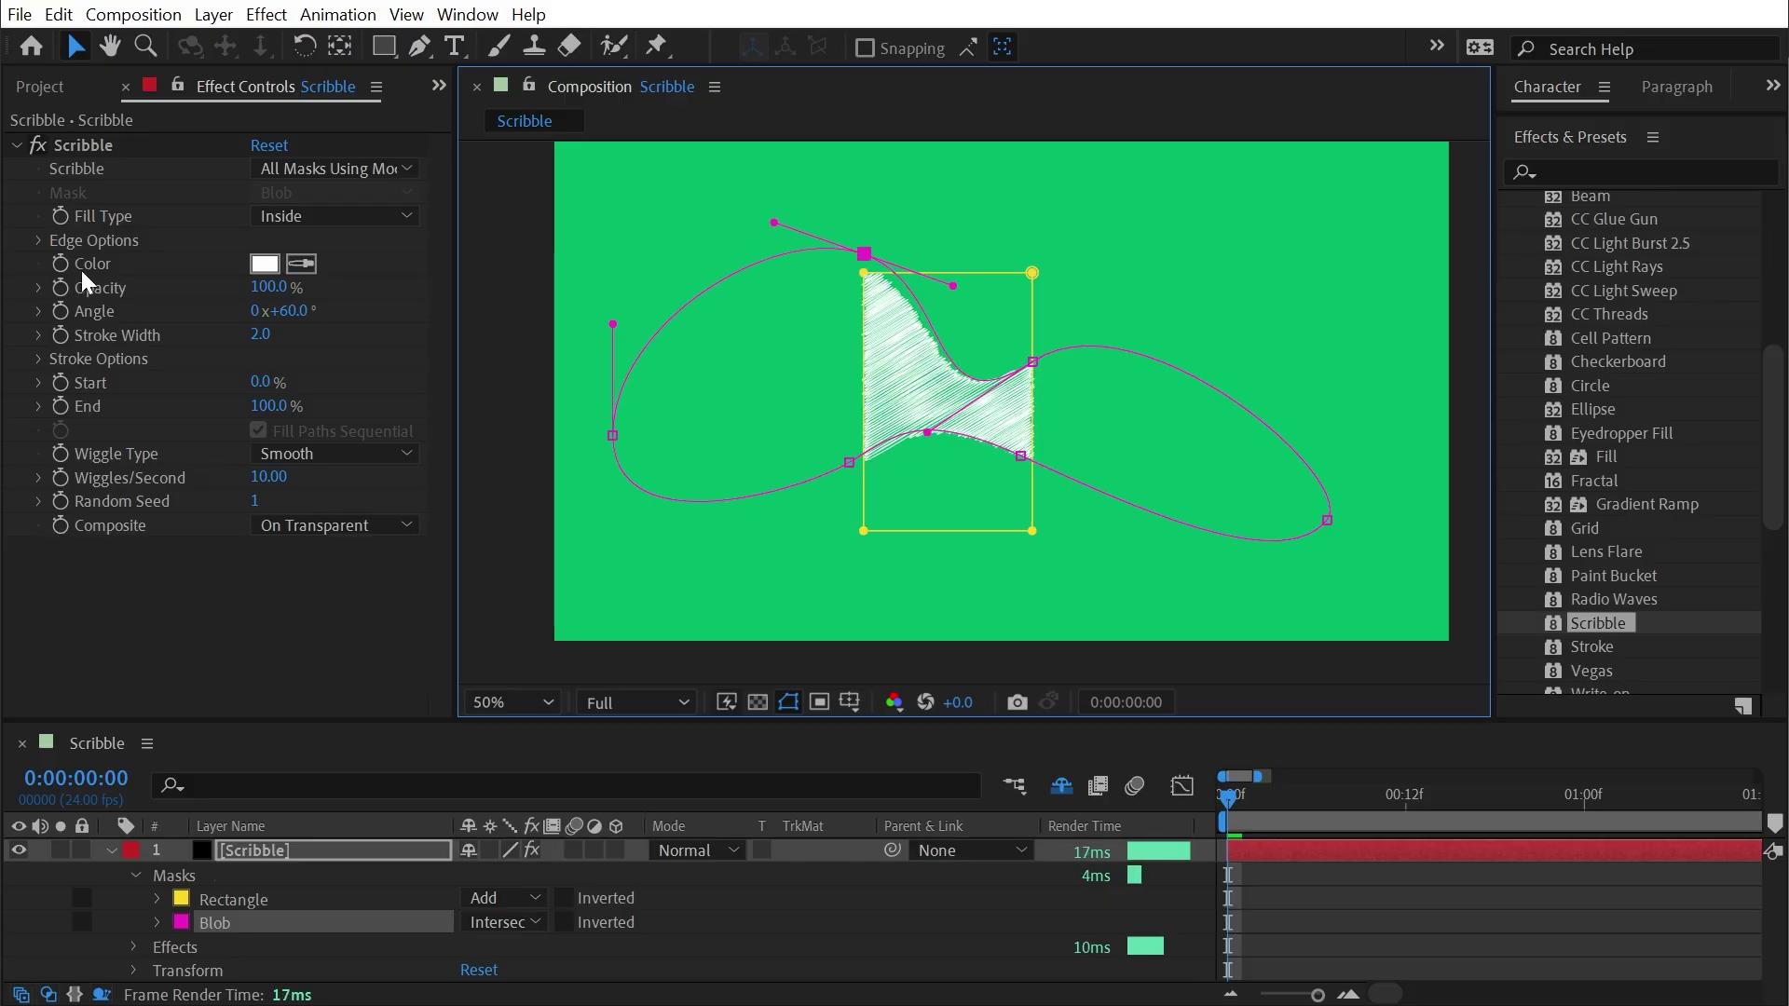
Set the Scribble effect to Single Mask, keeping Blob as the mask it uses
click(303, 169)
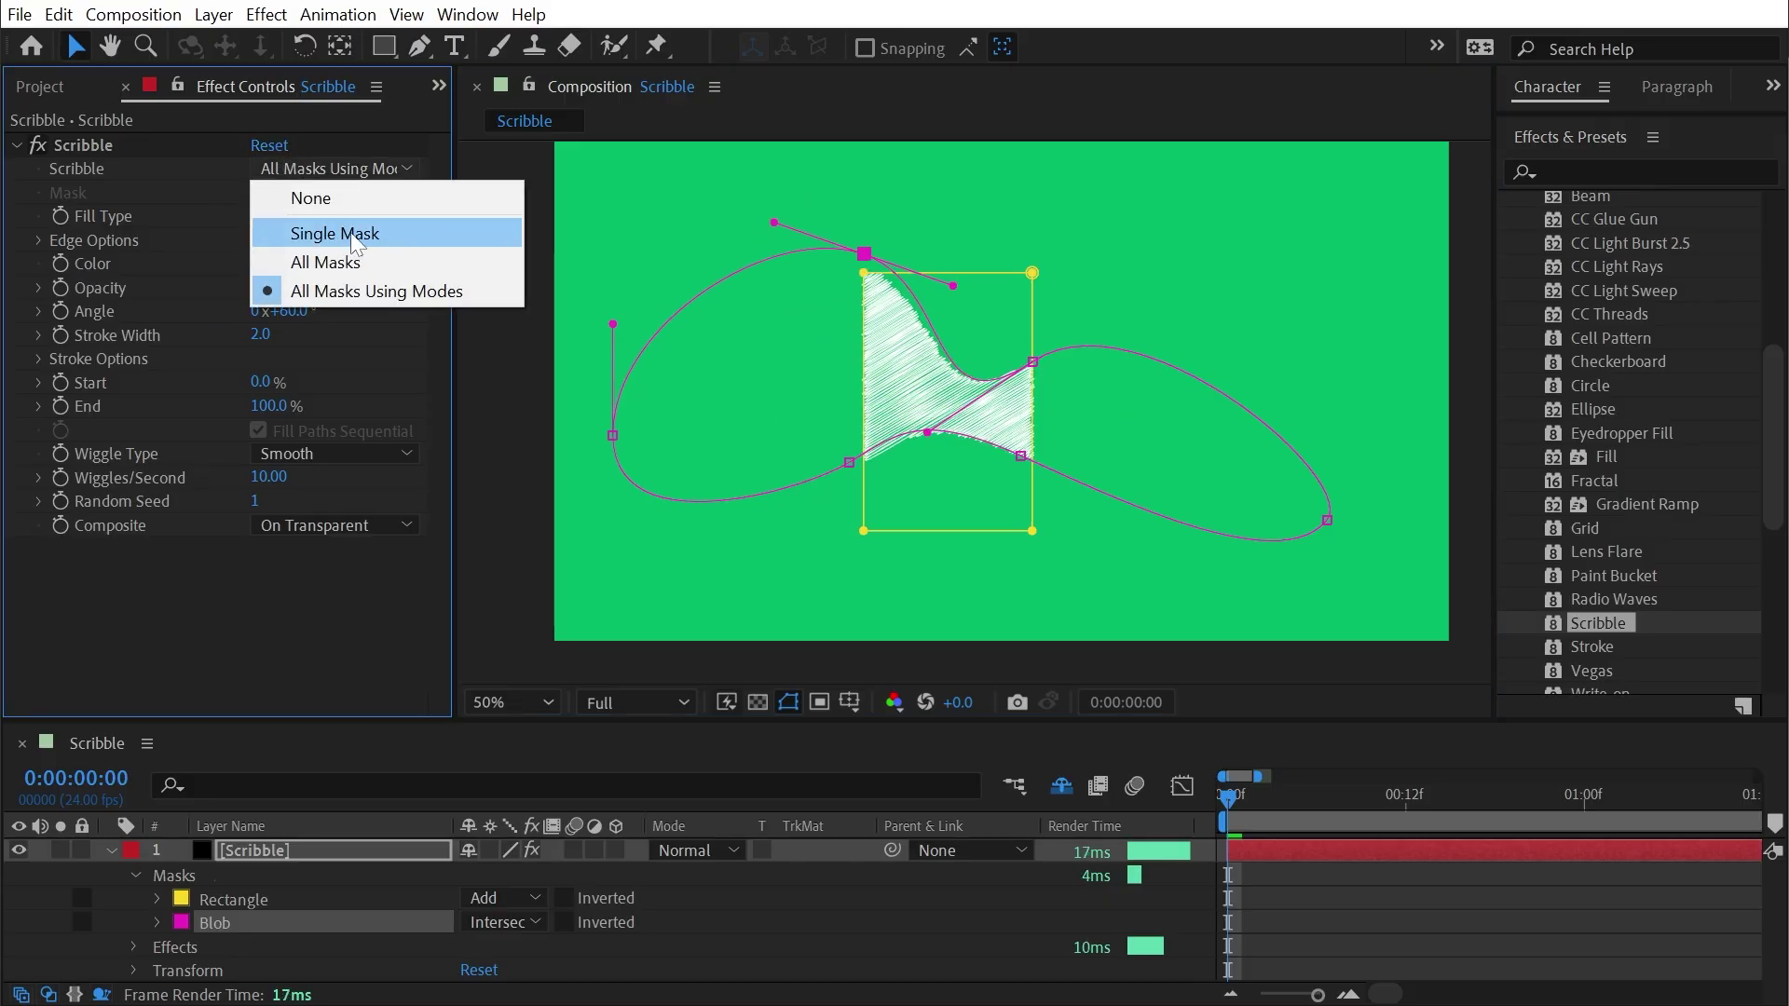
click(340, 232)
click(287, 194)
click(967, 309)
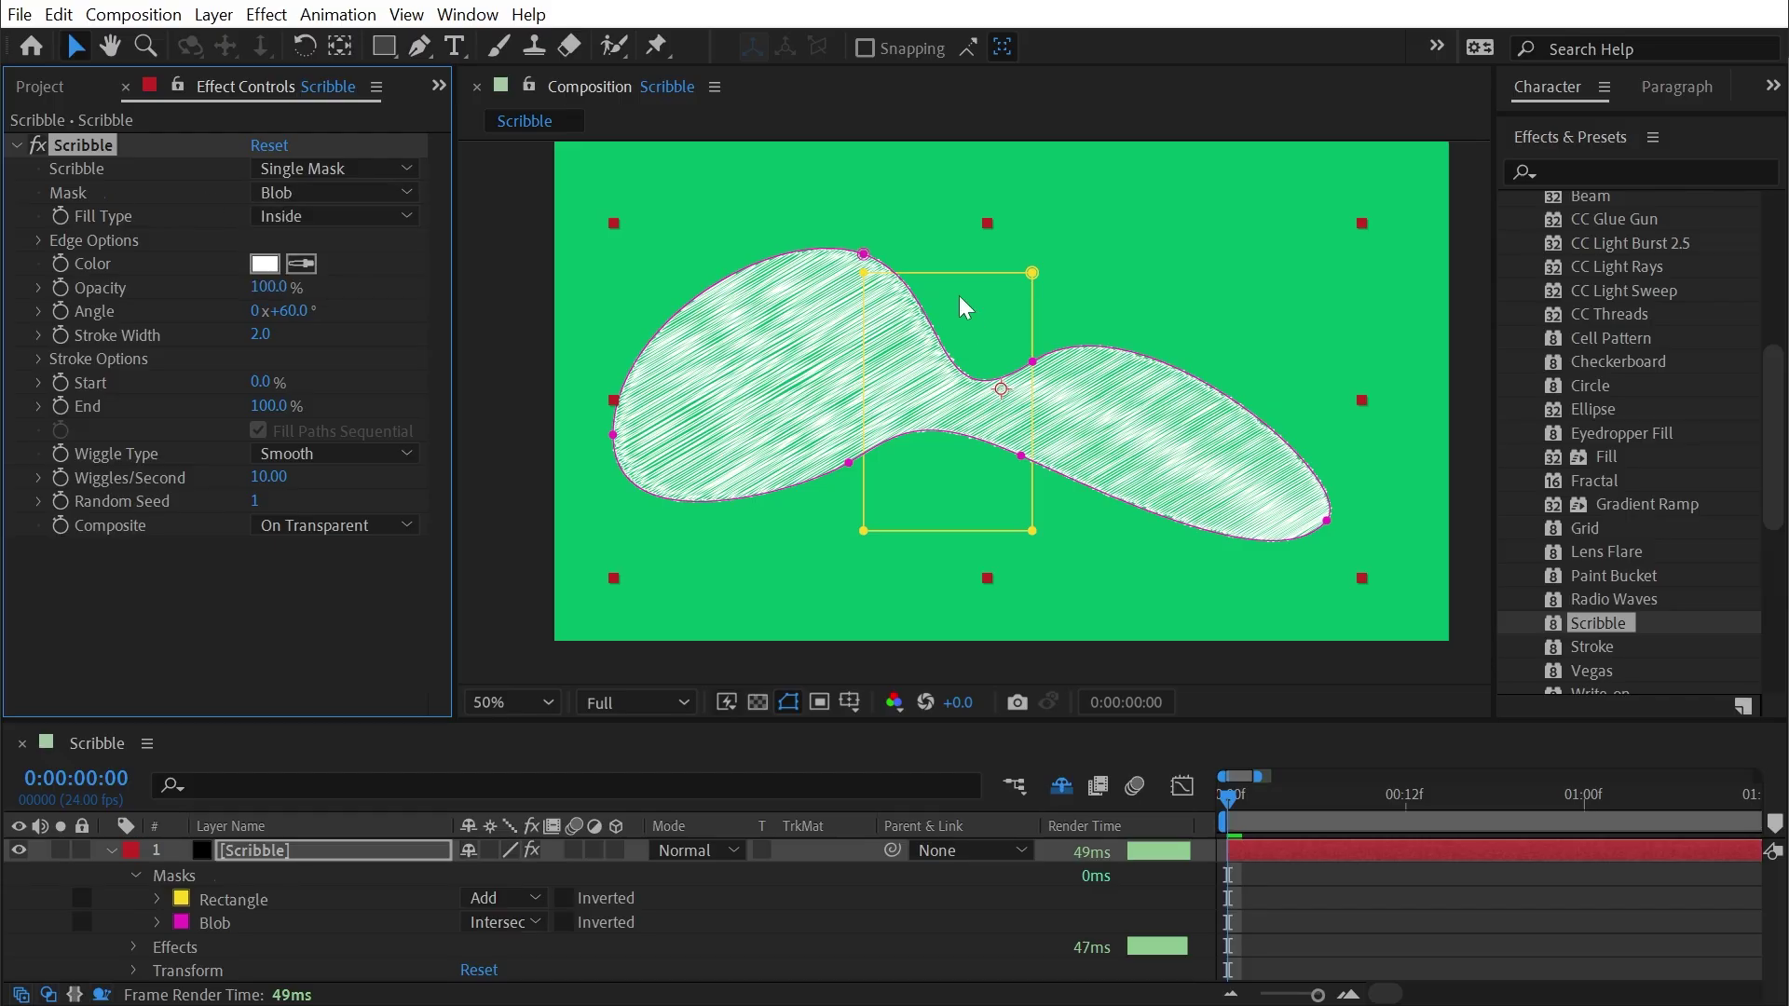
Delete the Rectangle mask and set the Blob mask's mode to Add
double_click(1031, 273)
click(276, 902)
key(Delete)
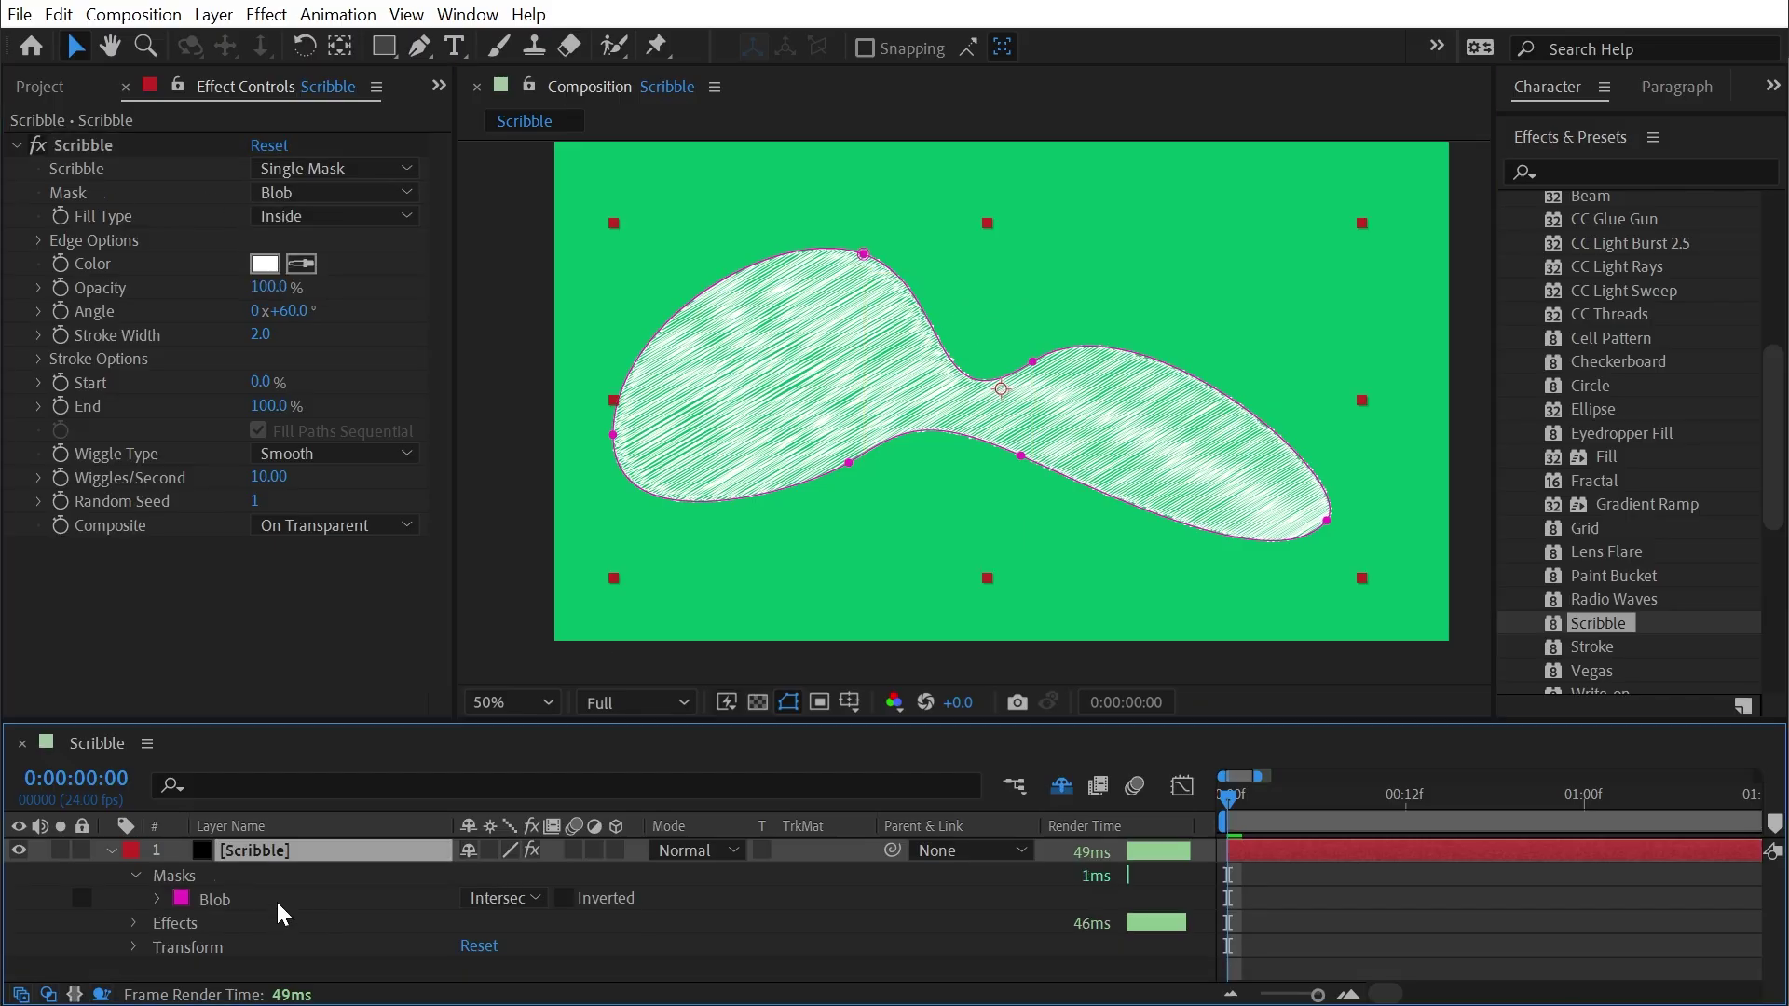
click(508, 897)
click(529, 953)
Expand the Scribble effect's Edge Options and set its fill type to Centered Edge
click(35, 240)
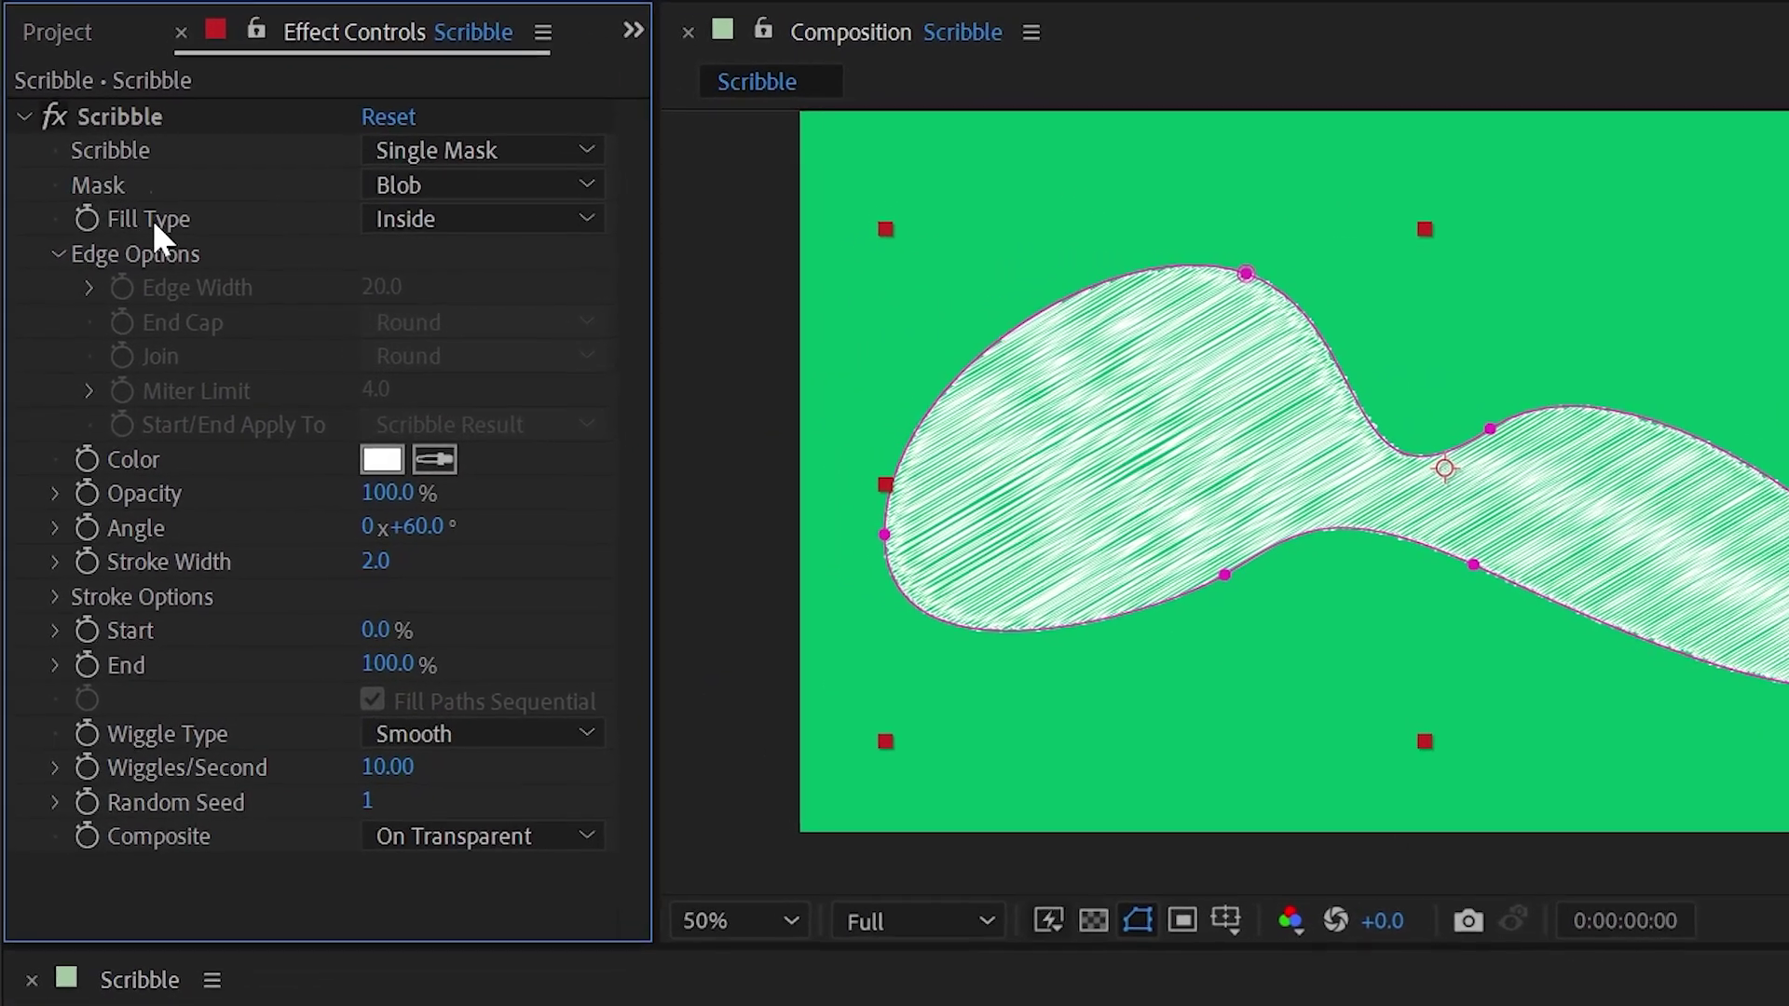
click(452, 228)
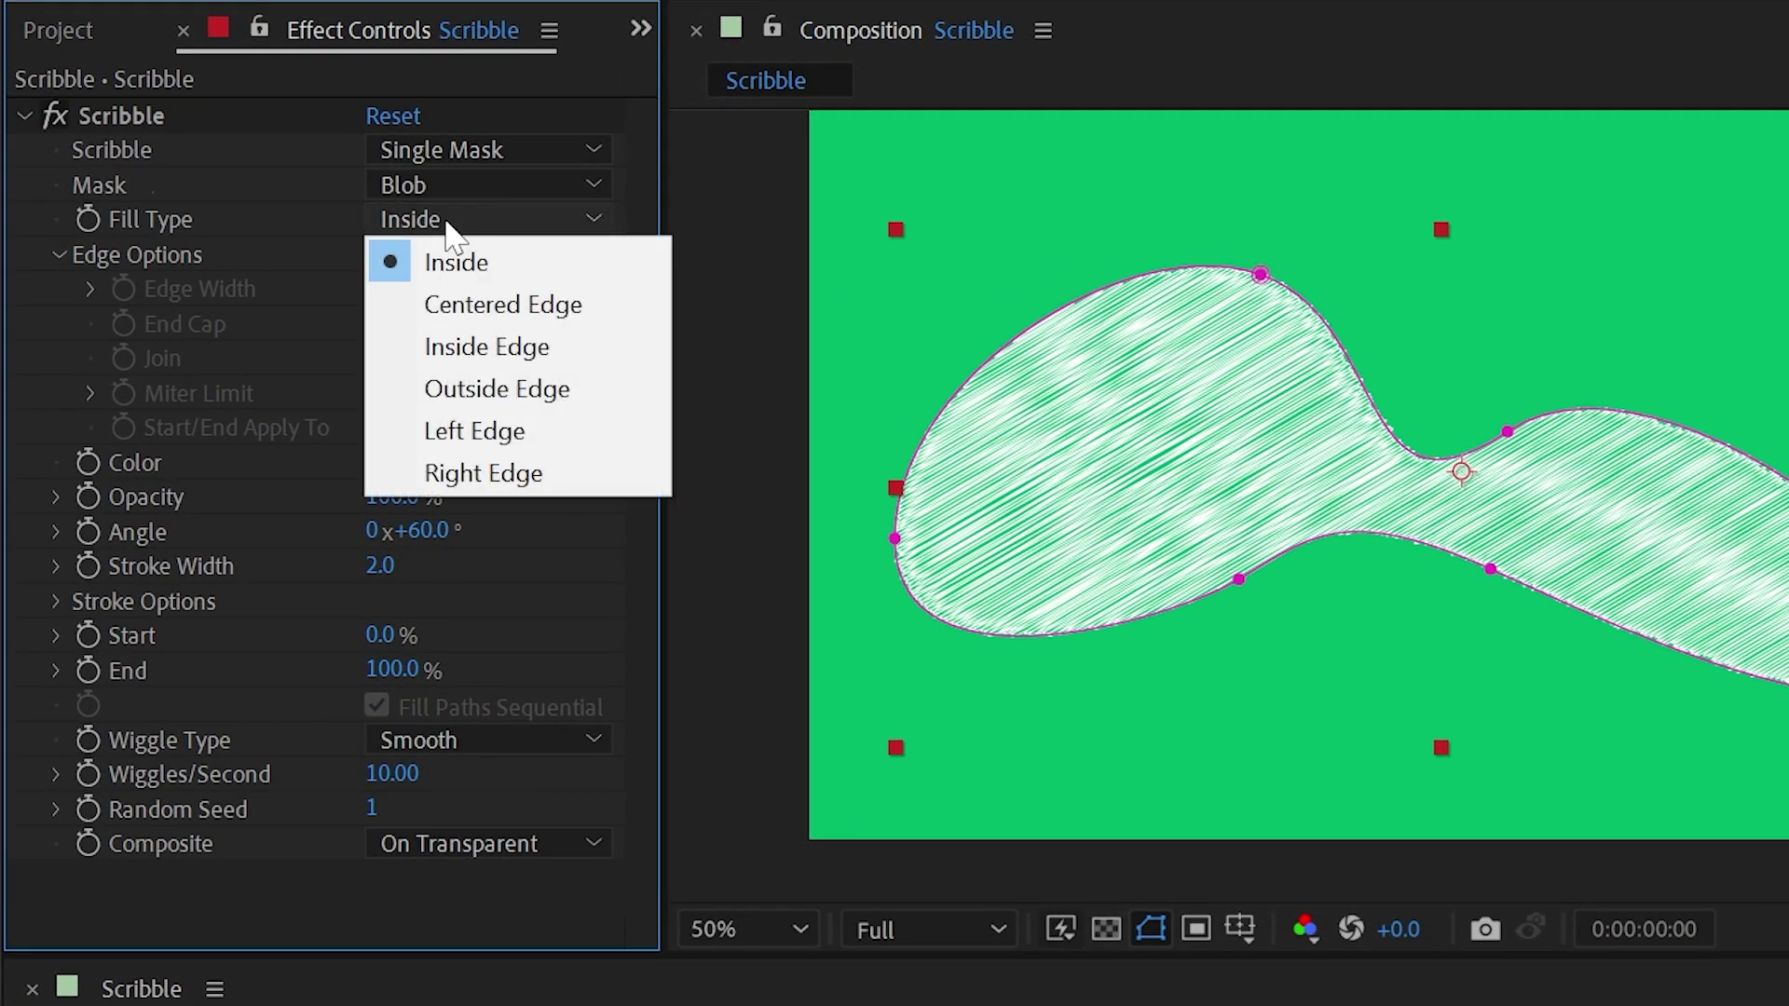
click(487, 308)
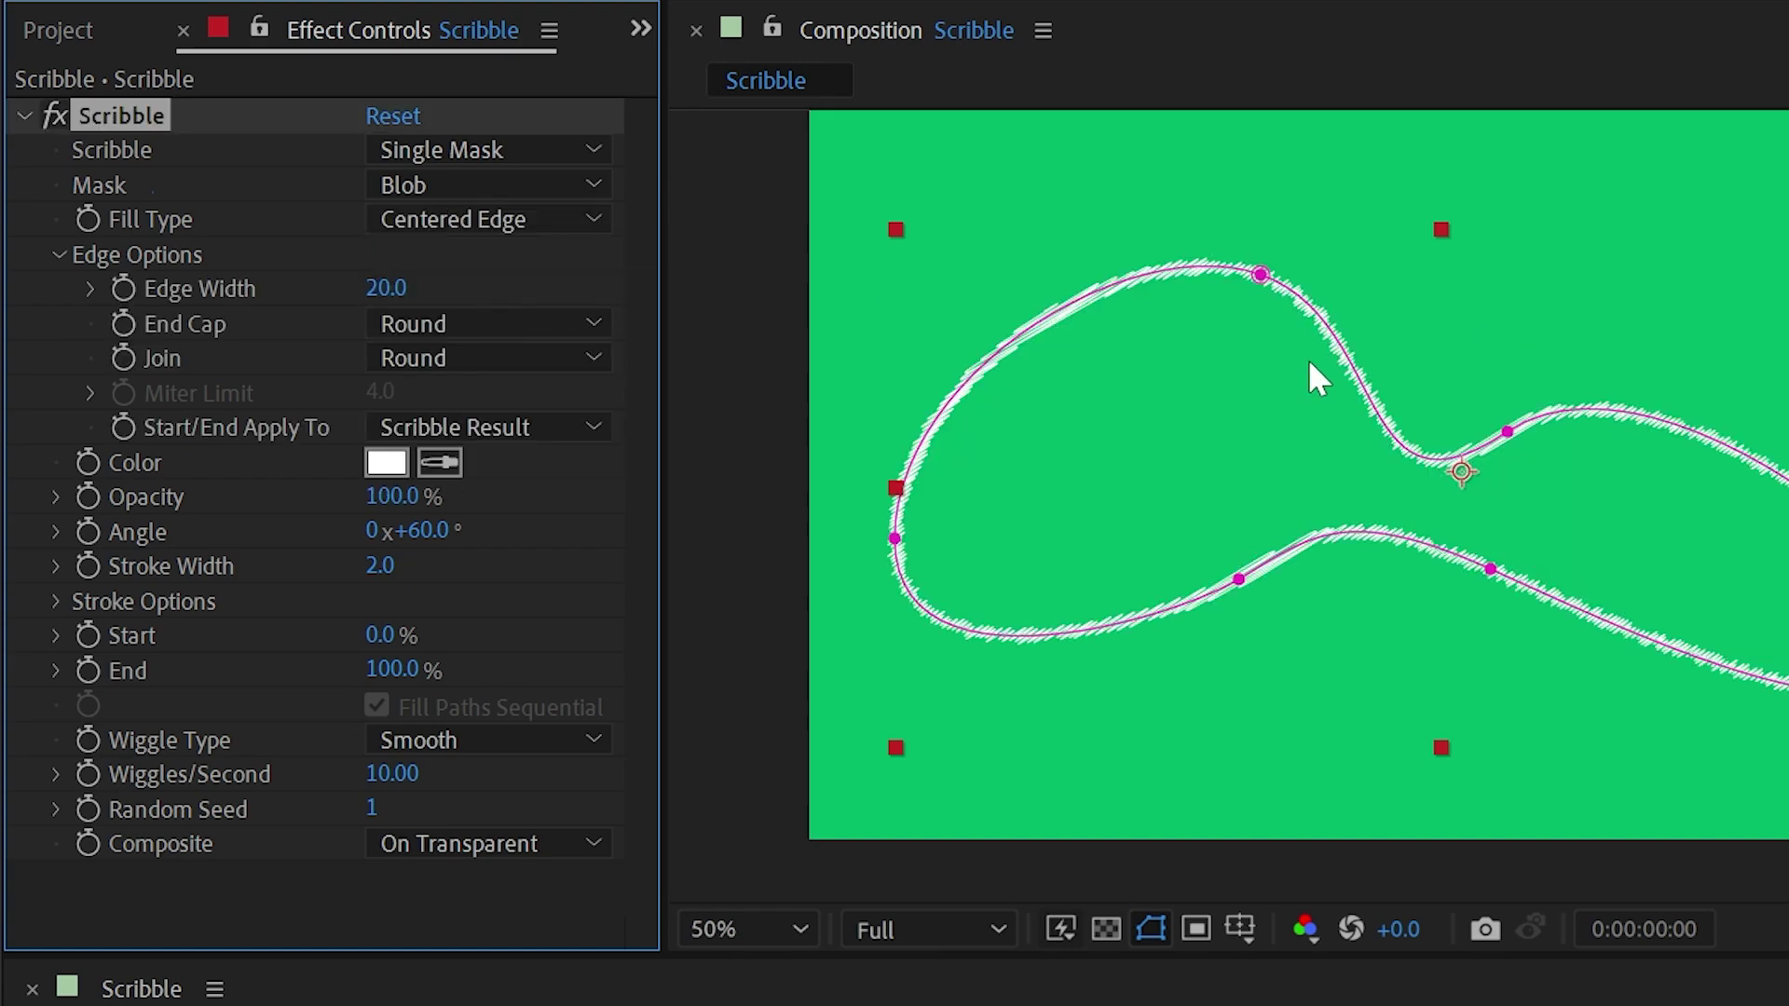
Set the scribble's edge width to 43.8
scroll(1317, 378, up, 2)
drag(1260, 316, 1601, 485)
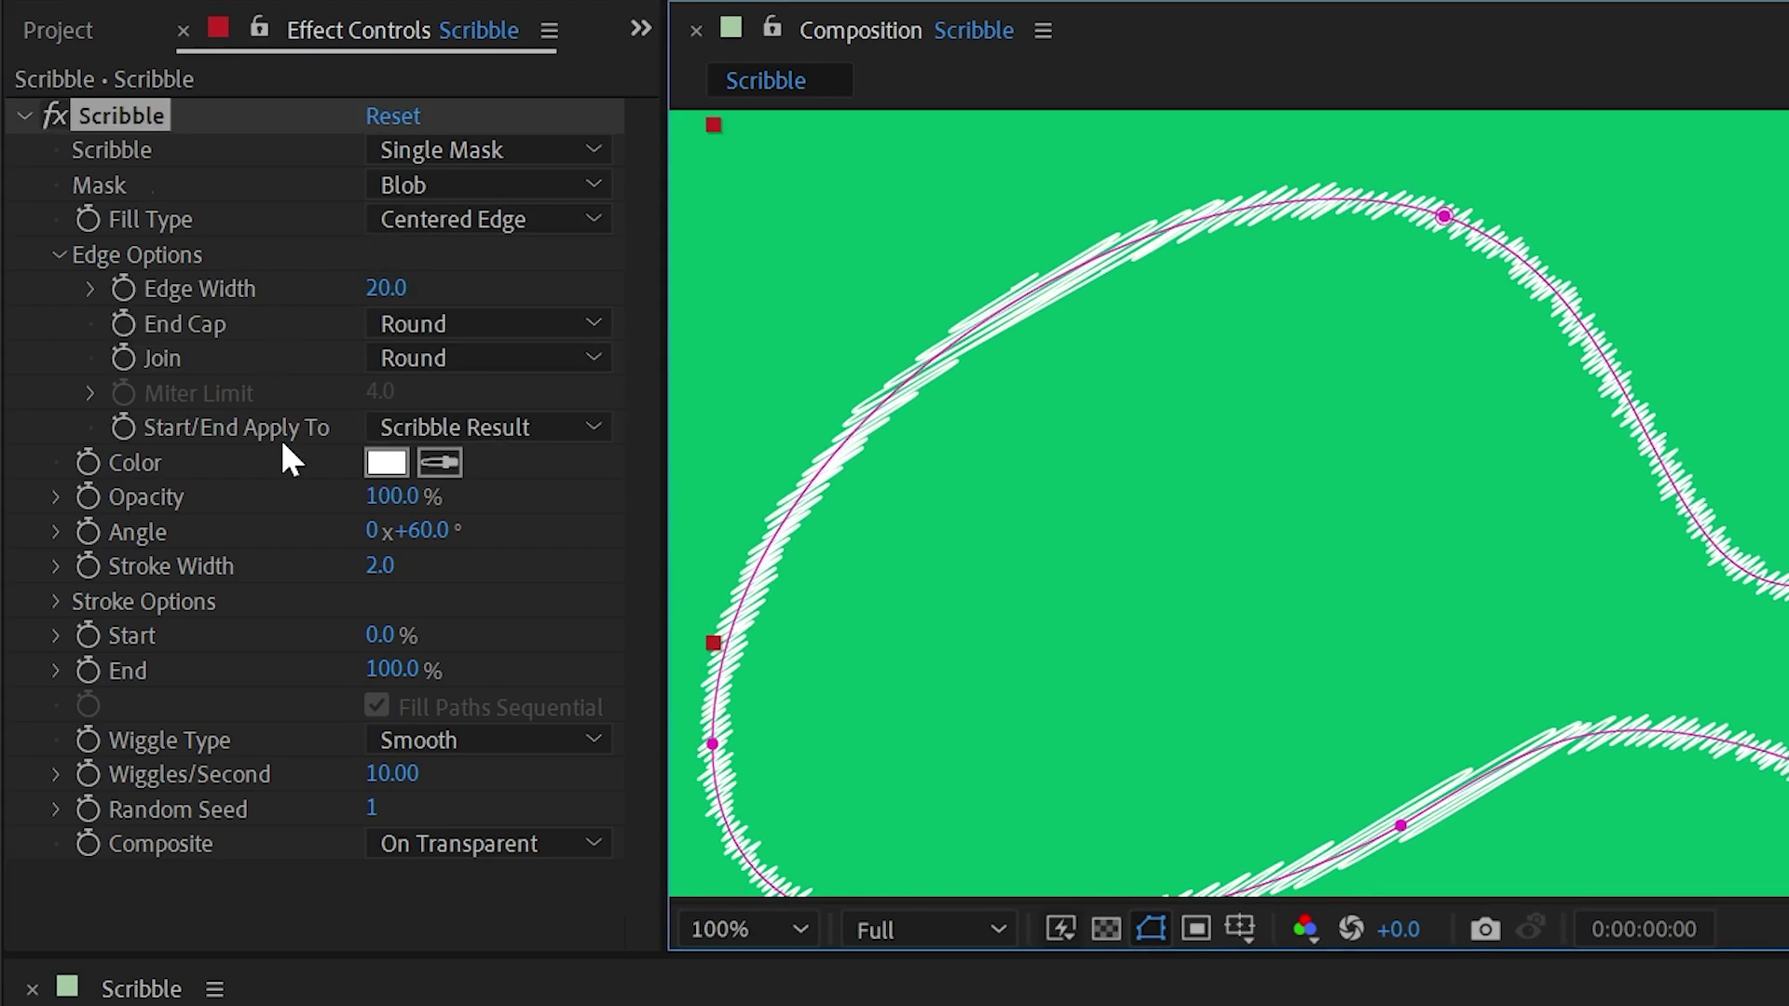
mouse_move(386, 288)
mouse_down()
mouse_move(930, 325)
mouse_move(820, 345)
mouse_move(844, 352)
mouse_up()
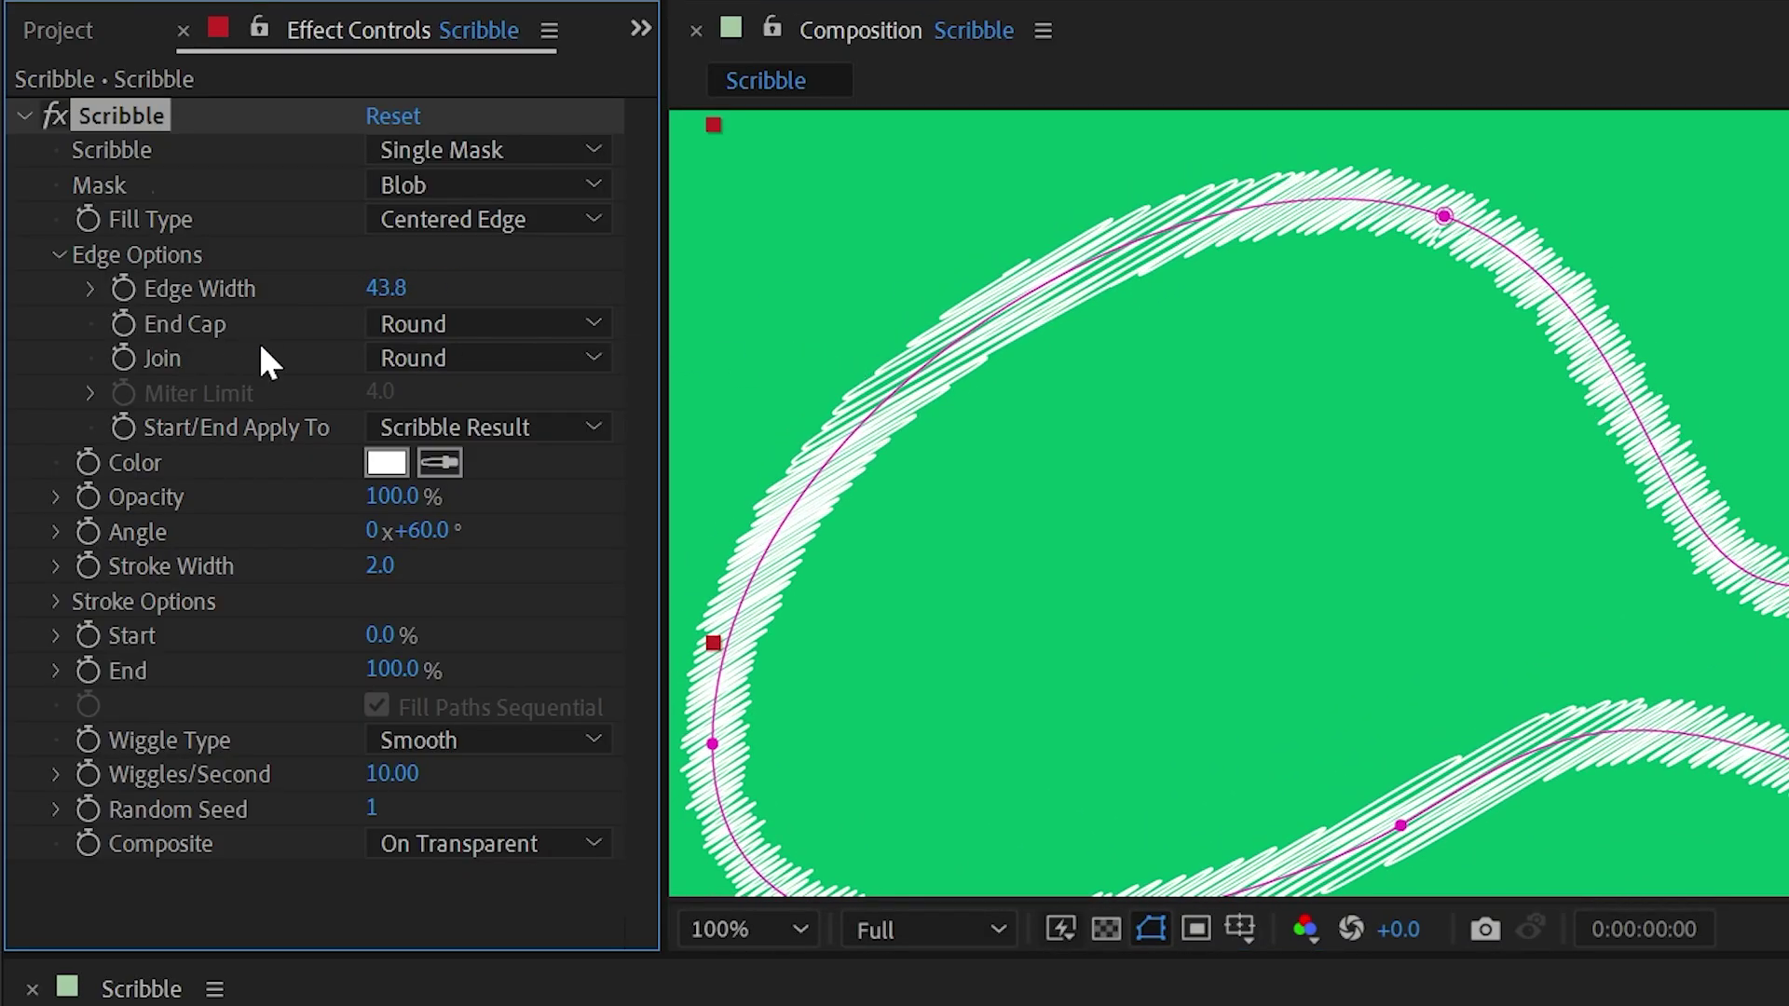
click(450, 326)
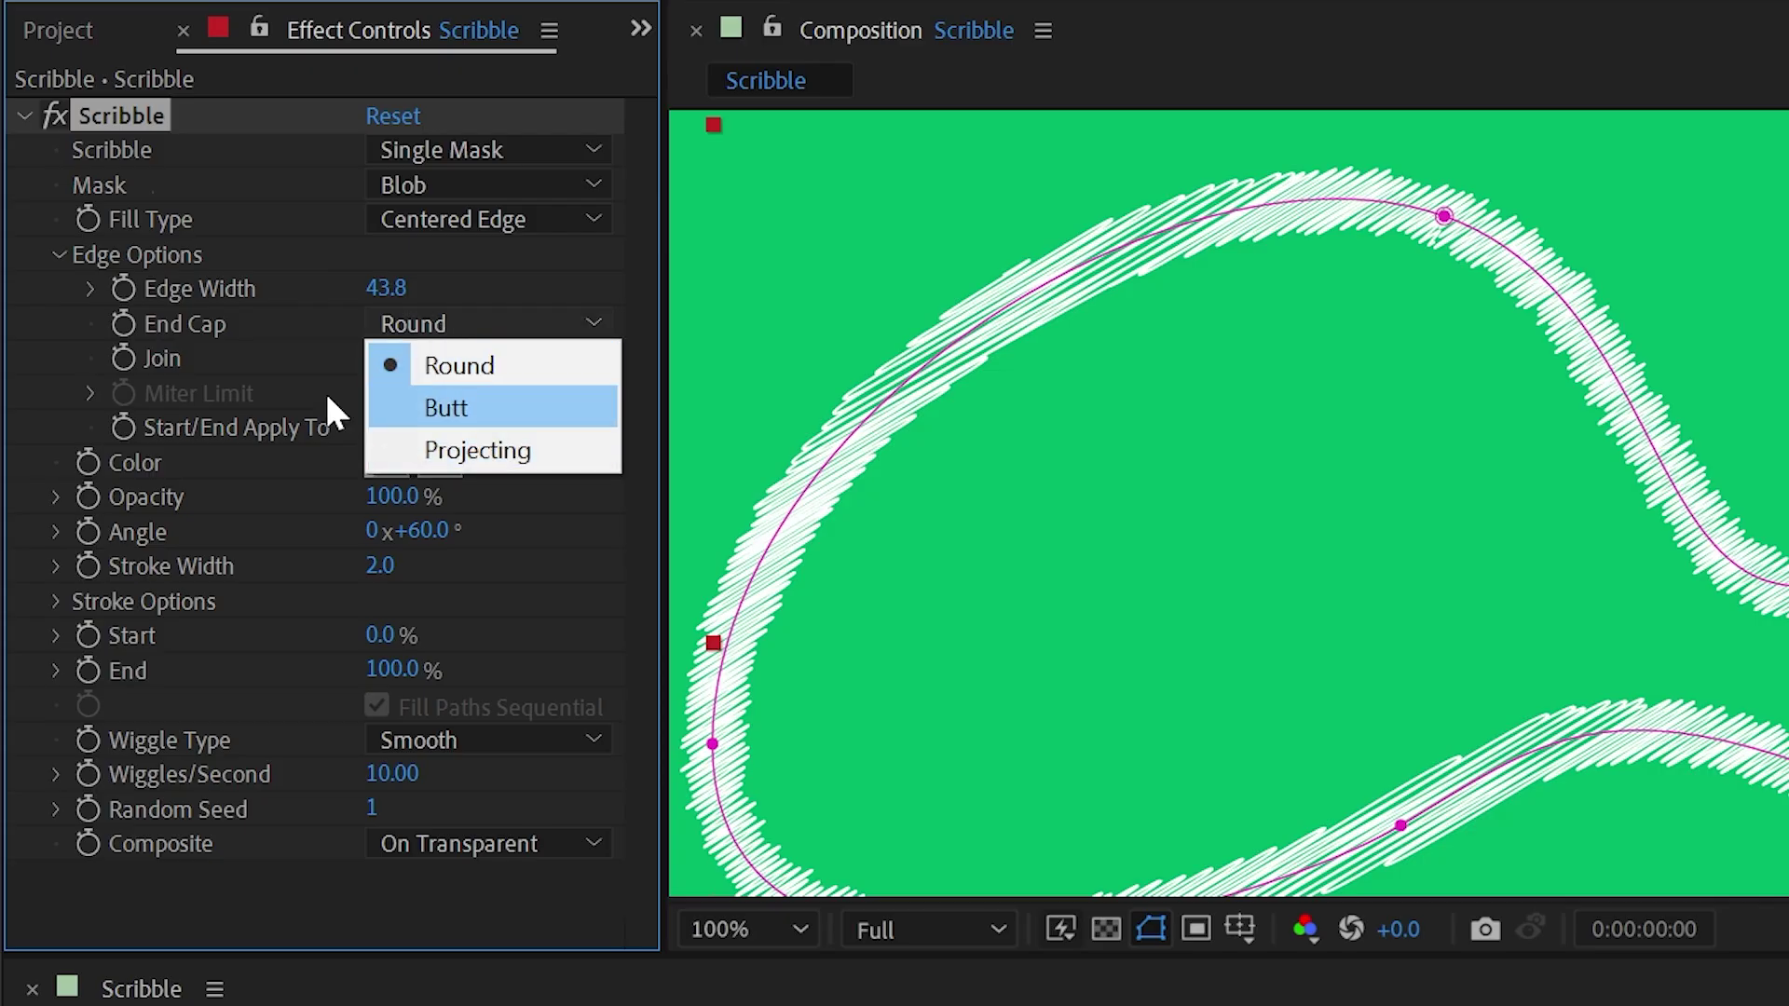
click(277, 366)
Make the Blob mask path open by turning off its Closed option
scroll(1353, 425, down, 2)
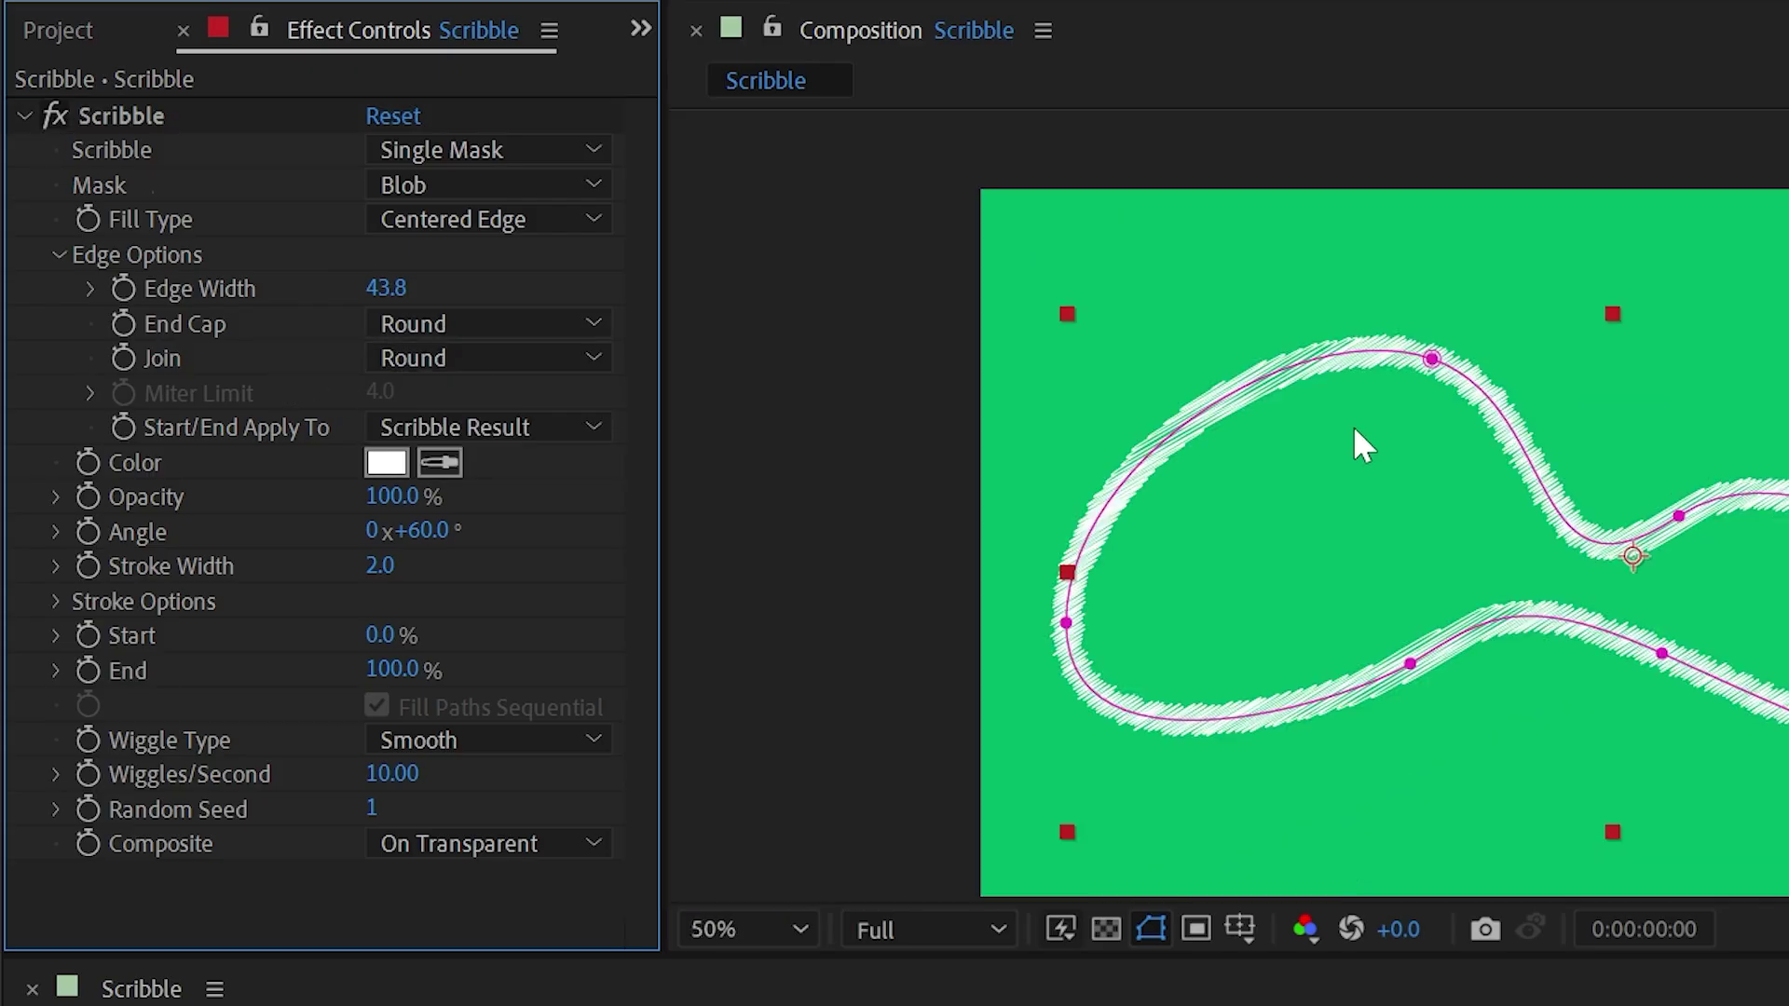
right_click(1495, 399)
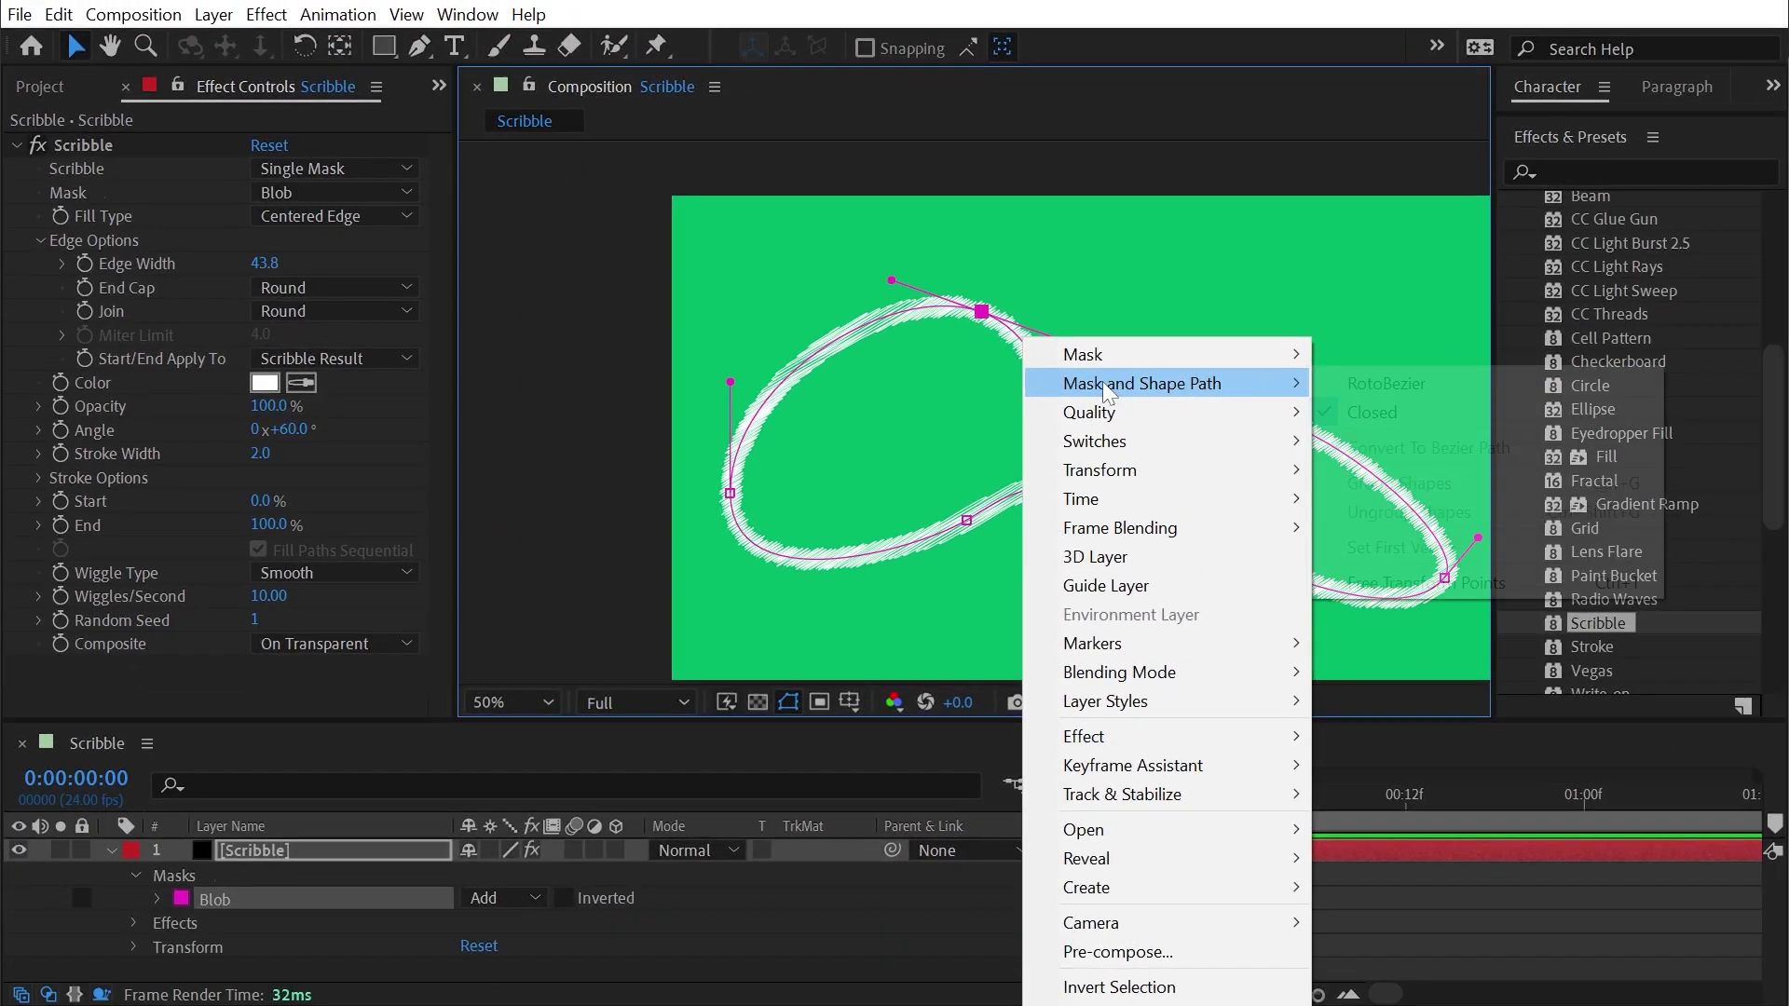
mouse_move(1489, 429)
click(1373, 413)
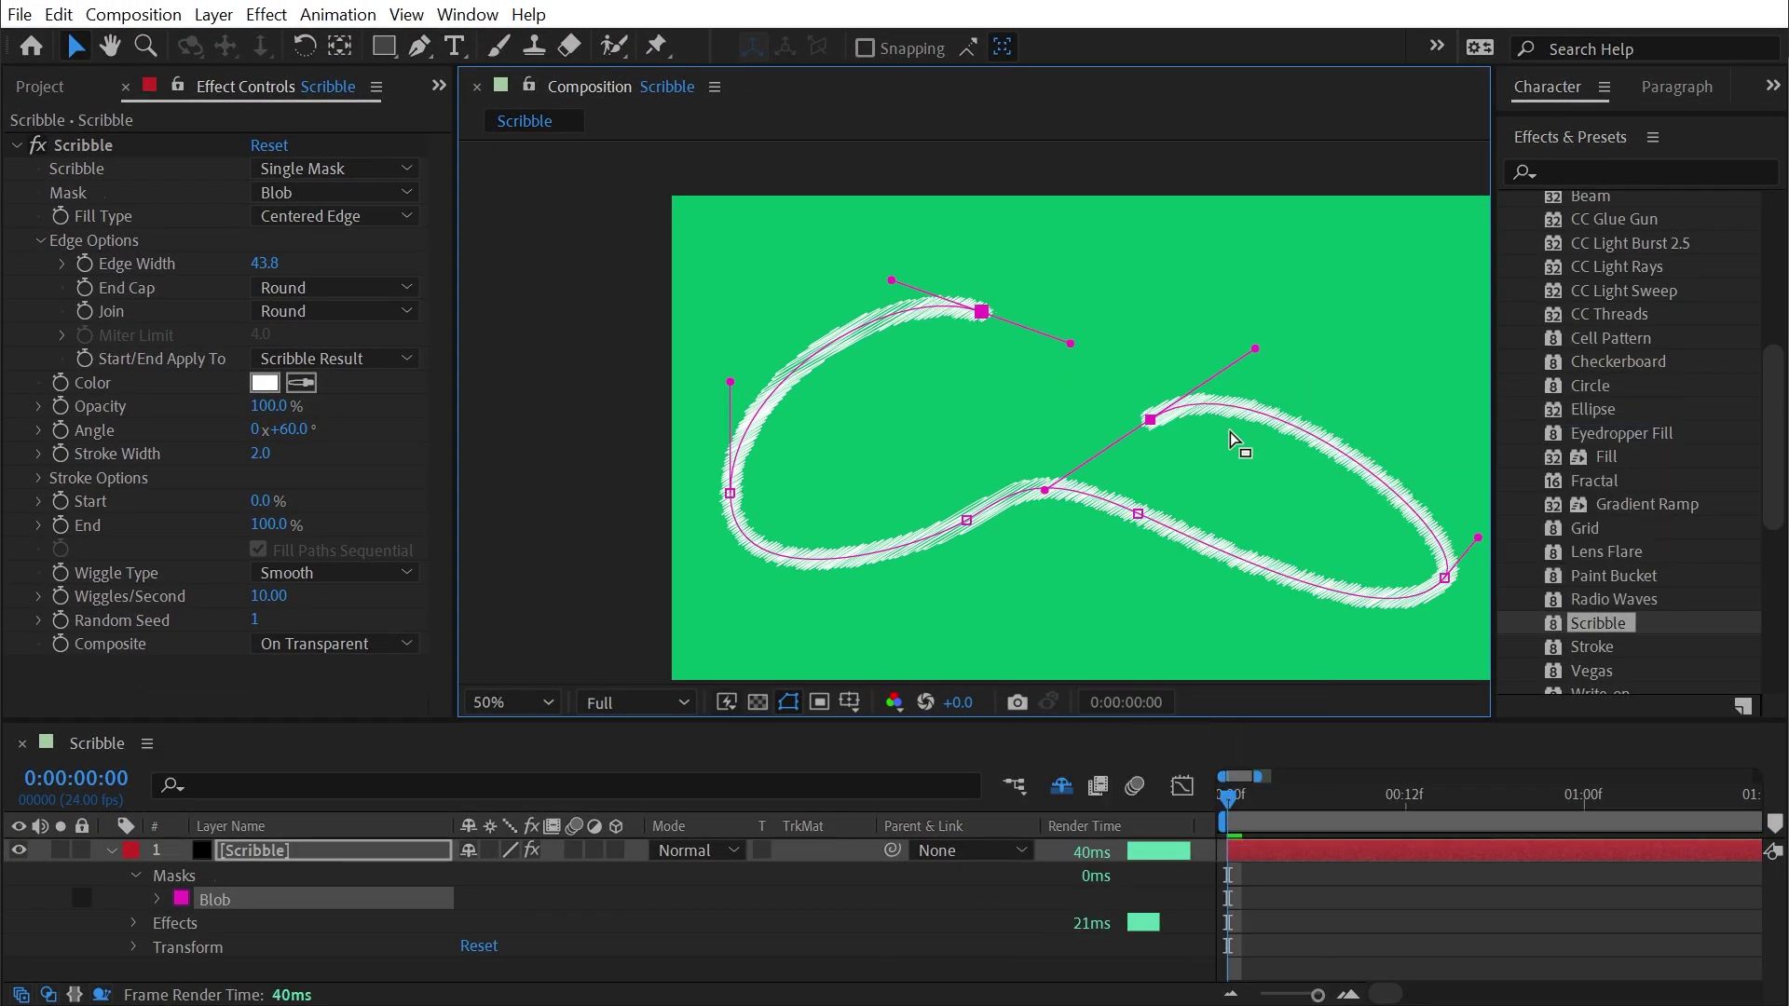
Set the scribble's end cap to Butt
scroll(1020, 312, up, 1)
click(279, 289)
click(293, 345)
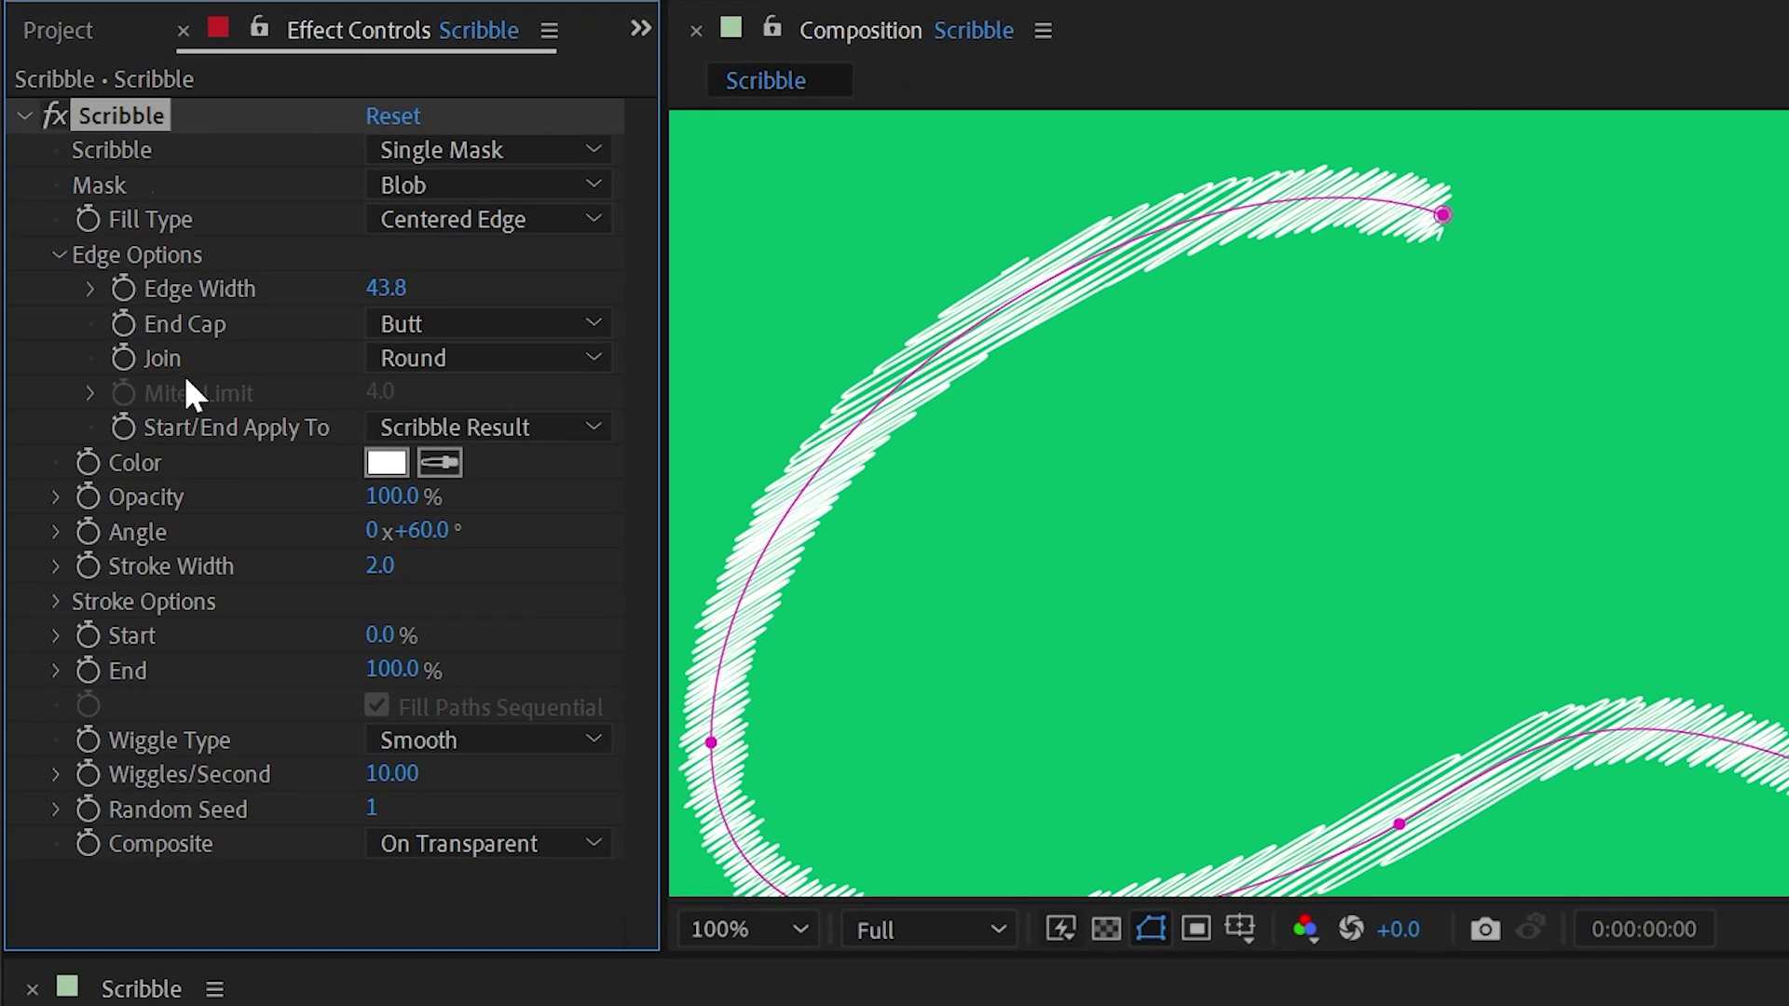
Set the join to Bevel and convert the Blob path's leftmost point into a sharp corner
click(396, 357)
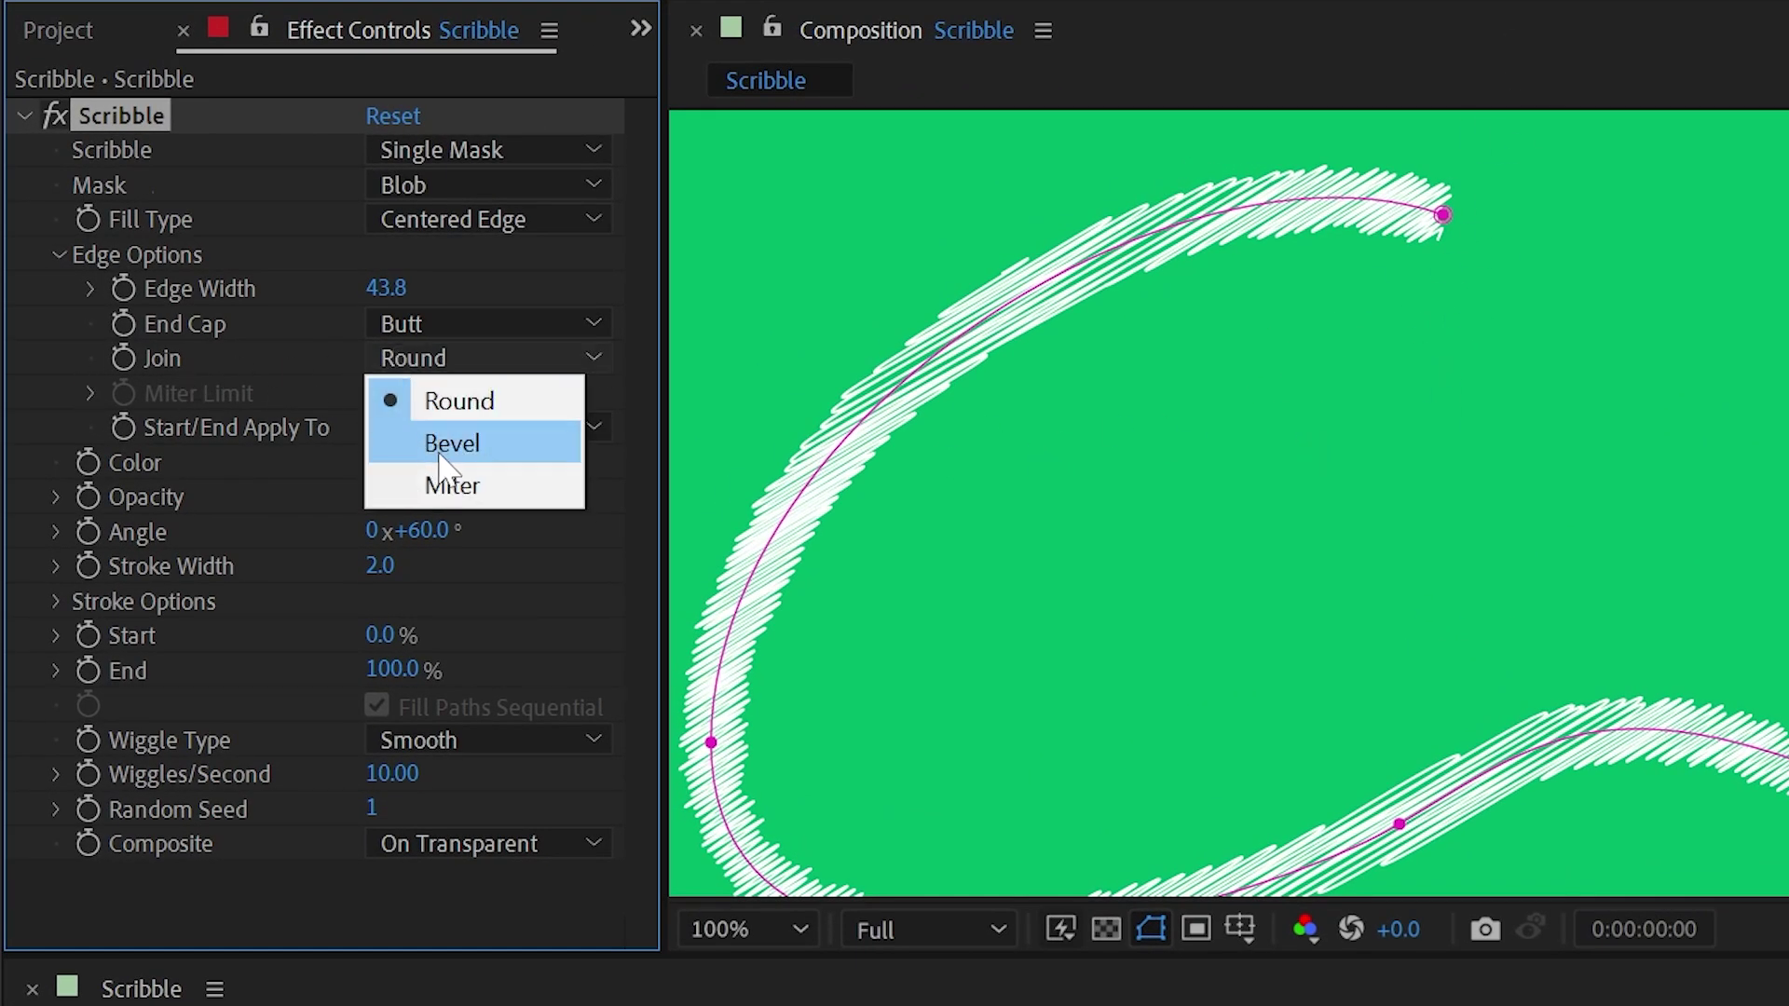
click(466, 441)
click(710, 744)
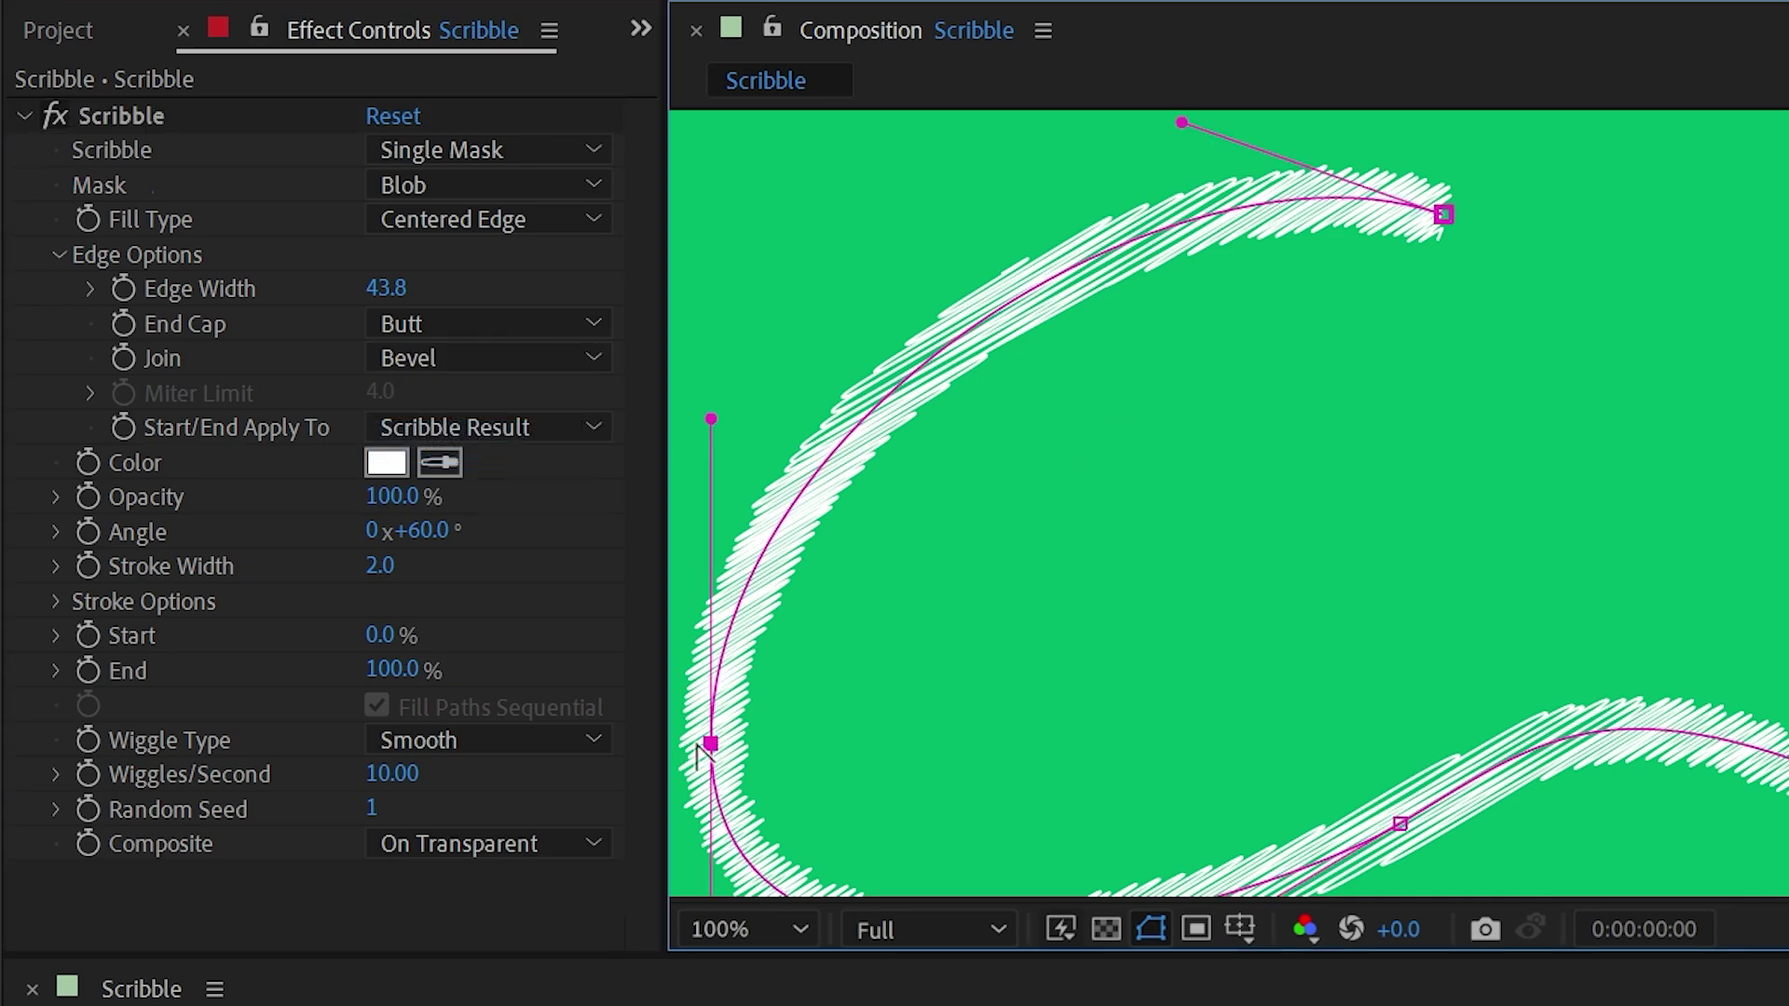
ctrl+alt+click(710, 743)
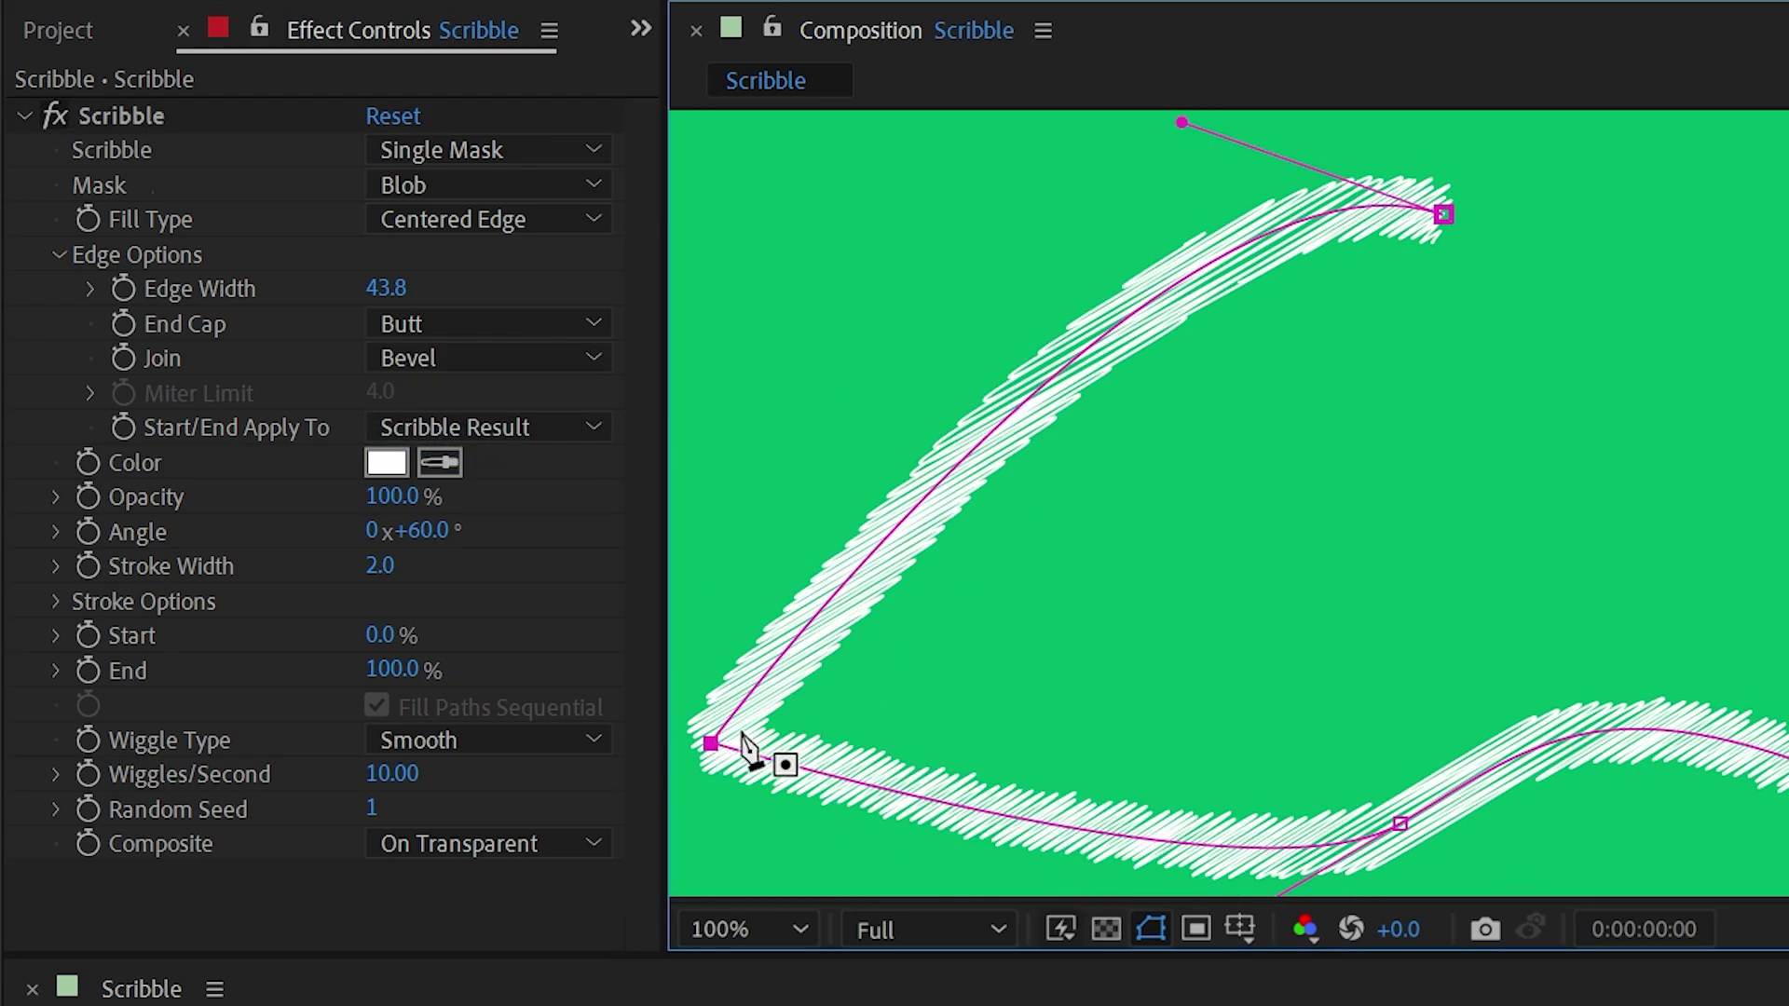
Compare the Round and Miter joins at the path's sharp left corner, ending on Miter
click(497, 360)
click(495, 404)
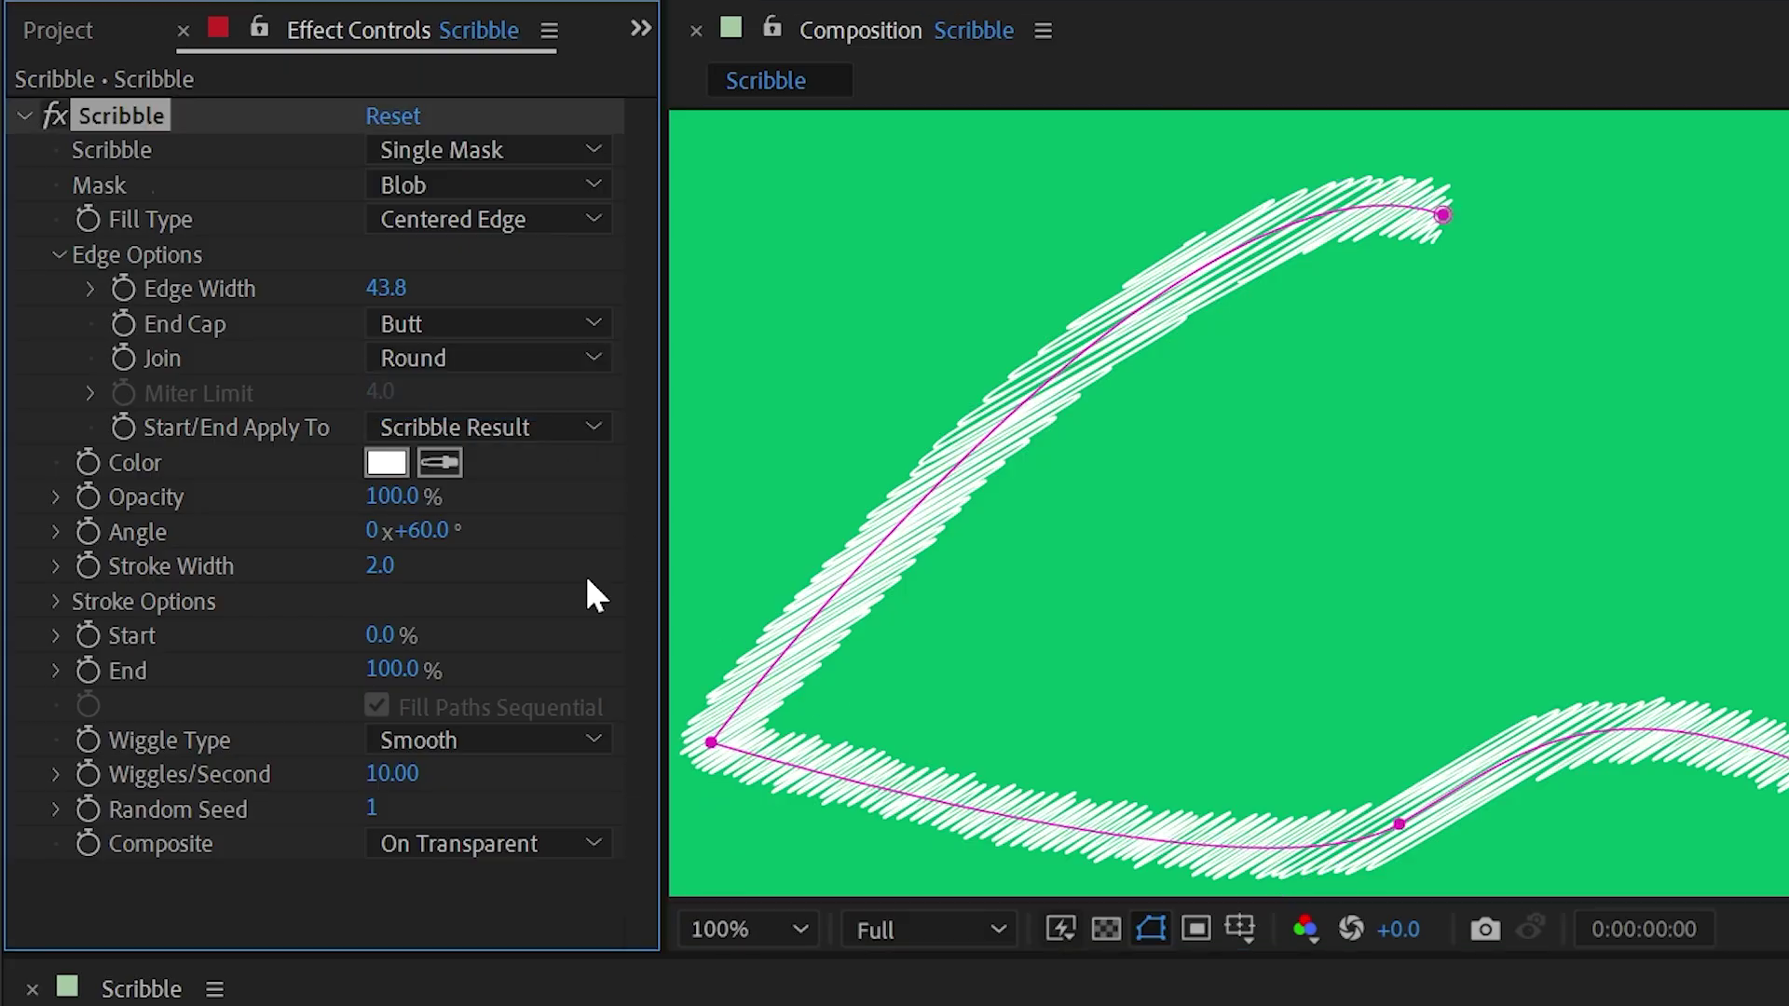
click(466, 357)
click(485, 484)
drag(792, 753, 952, 717)
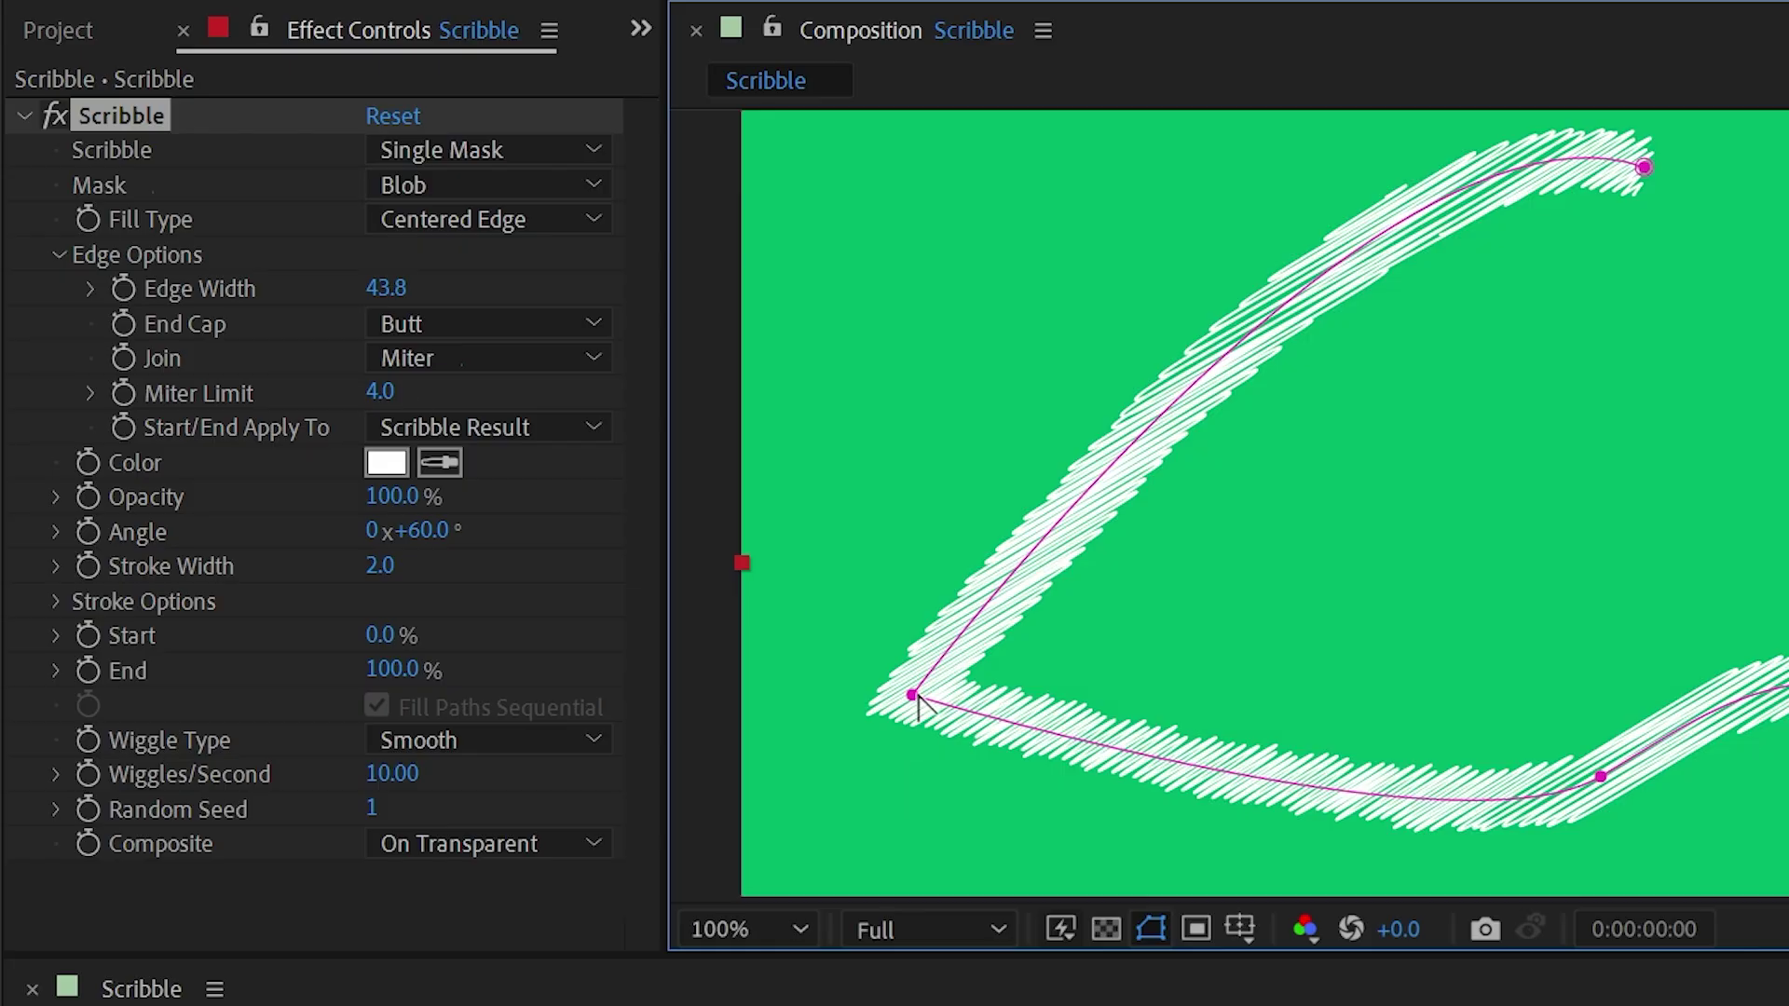
alt+click(912, 695)
mouse_move(935, 399)
mouse_down()
mouse_move(881, 477)
mouse_move(874, 596)
mouse_move(942, 562)
mouse_move(1006, 623)
mouse_up()
key(ctrl+z)
key(ctrl+z)
Try a miter limit of 1.0, settle on 2.0, and reshape the Blob's lower path into a sharp zigzag beside the left corner
drag(379, 398, 378, 398)
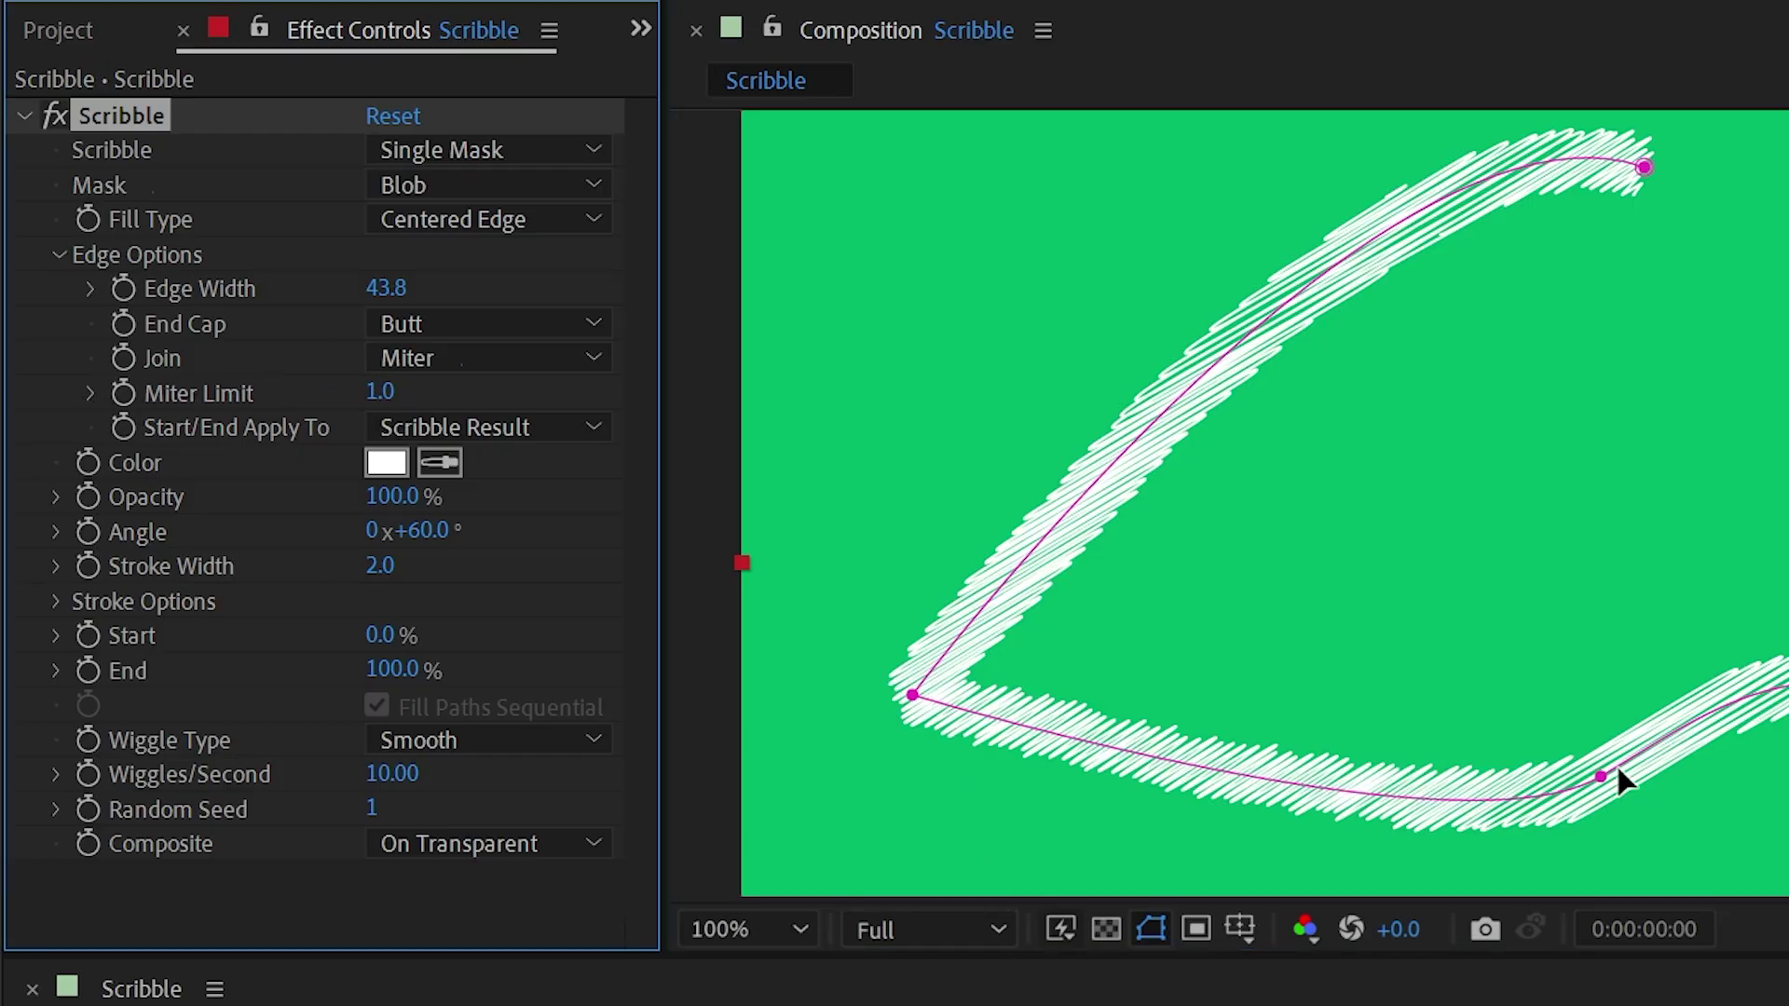
mouse_move(1601, 778)
mouse_down()
mouse_move(1354, 758)
mouse_move(1030, 798)
mouse_move(958, 847)
mouse_move(975, 804)
mouse_move(1091, 741)
mouse_up()
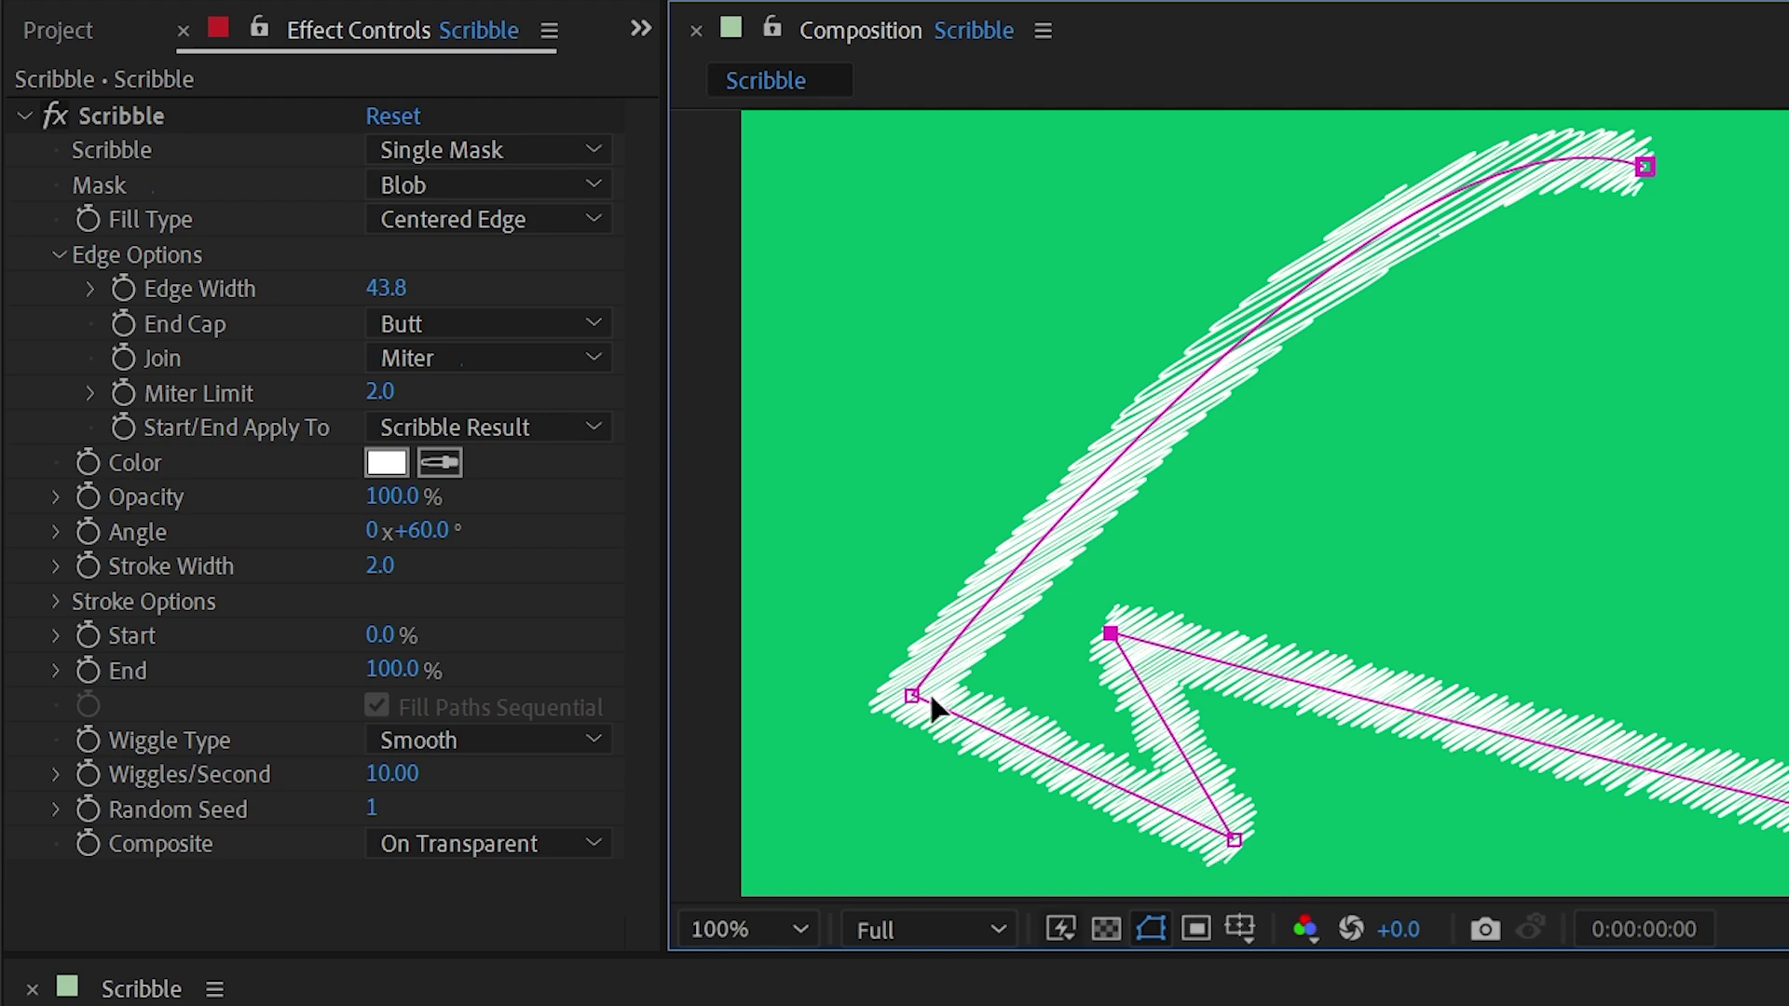
drag(1117, 638, 1174, 630)
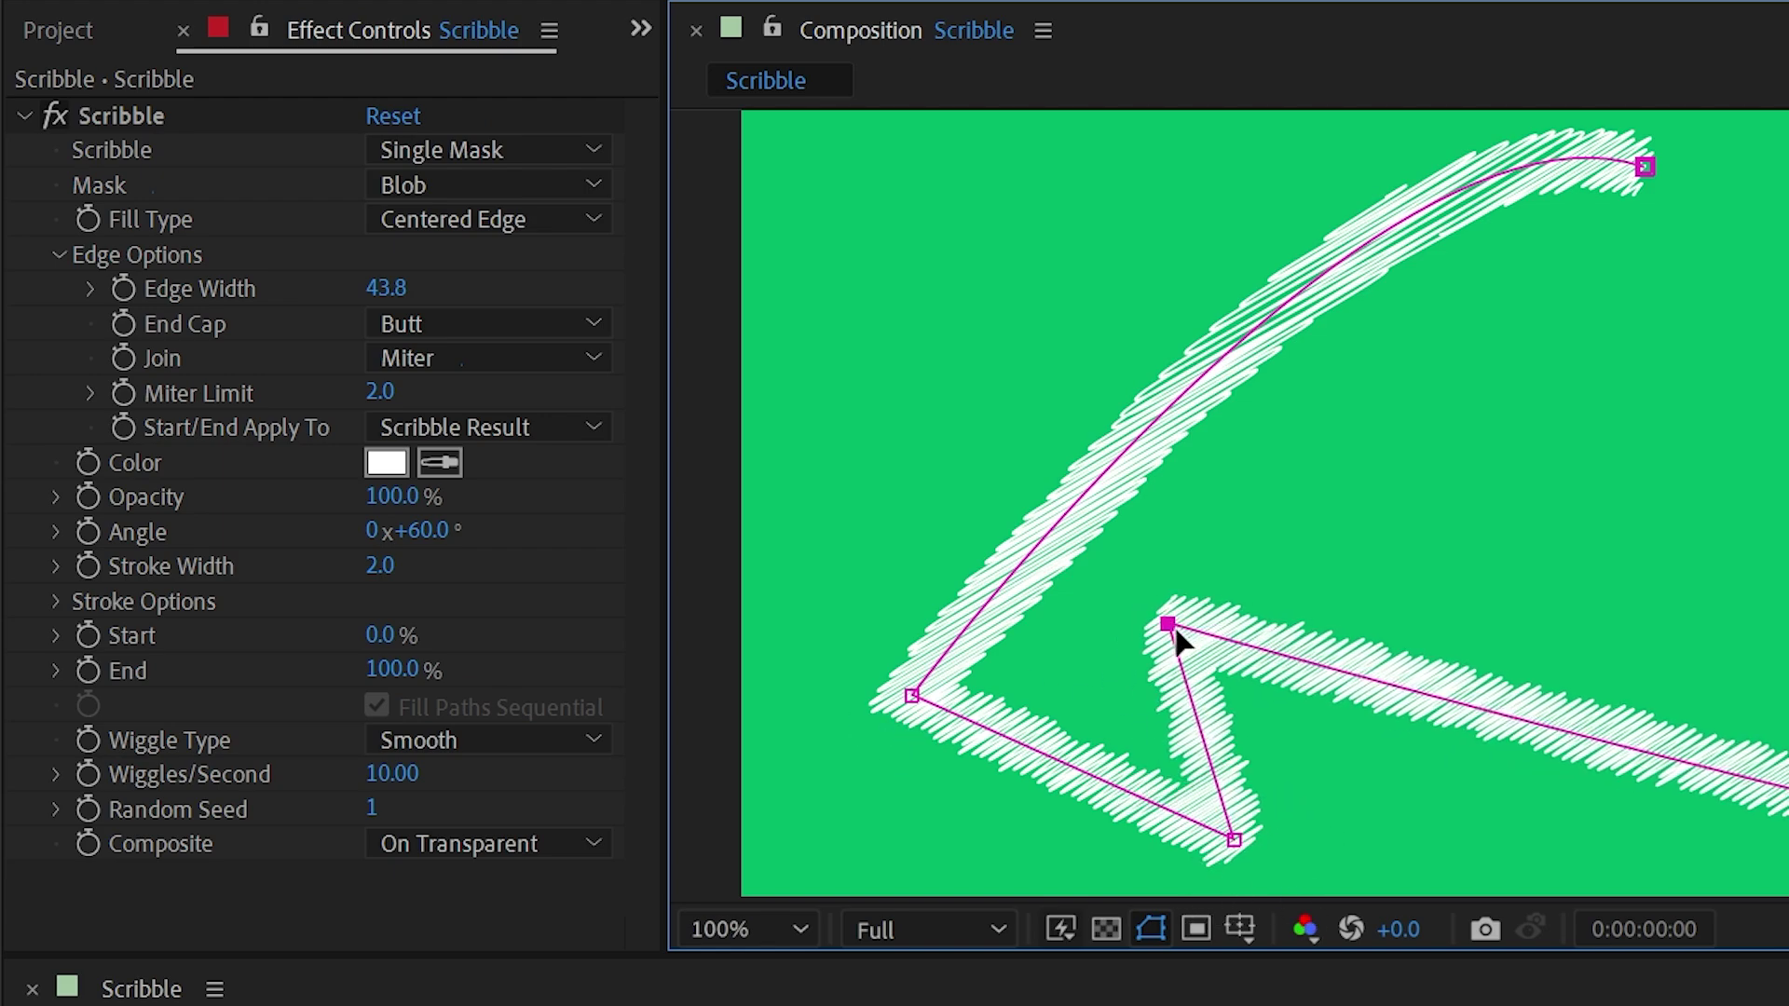
Add a slightly raised corner point to the Blob's lower path beside the zigzag and straighten the upper segment
click(1301, 668)
mouse_move(1299, 660)
mouse_down()
mouse_move(1281, 559)
mouse_move(1305, 605)
mouse_up()
key(v)
ctrl+alt+click(1277, 548)
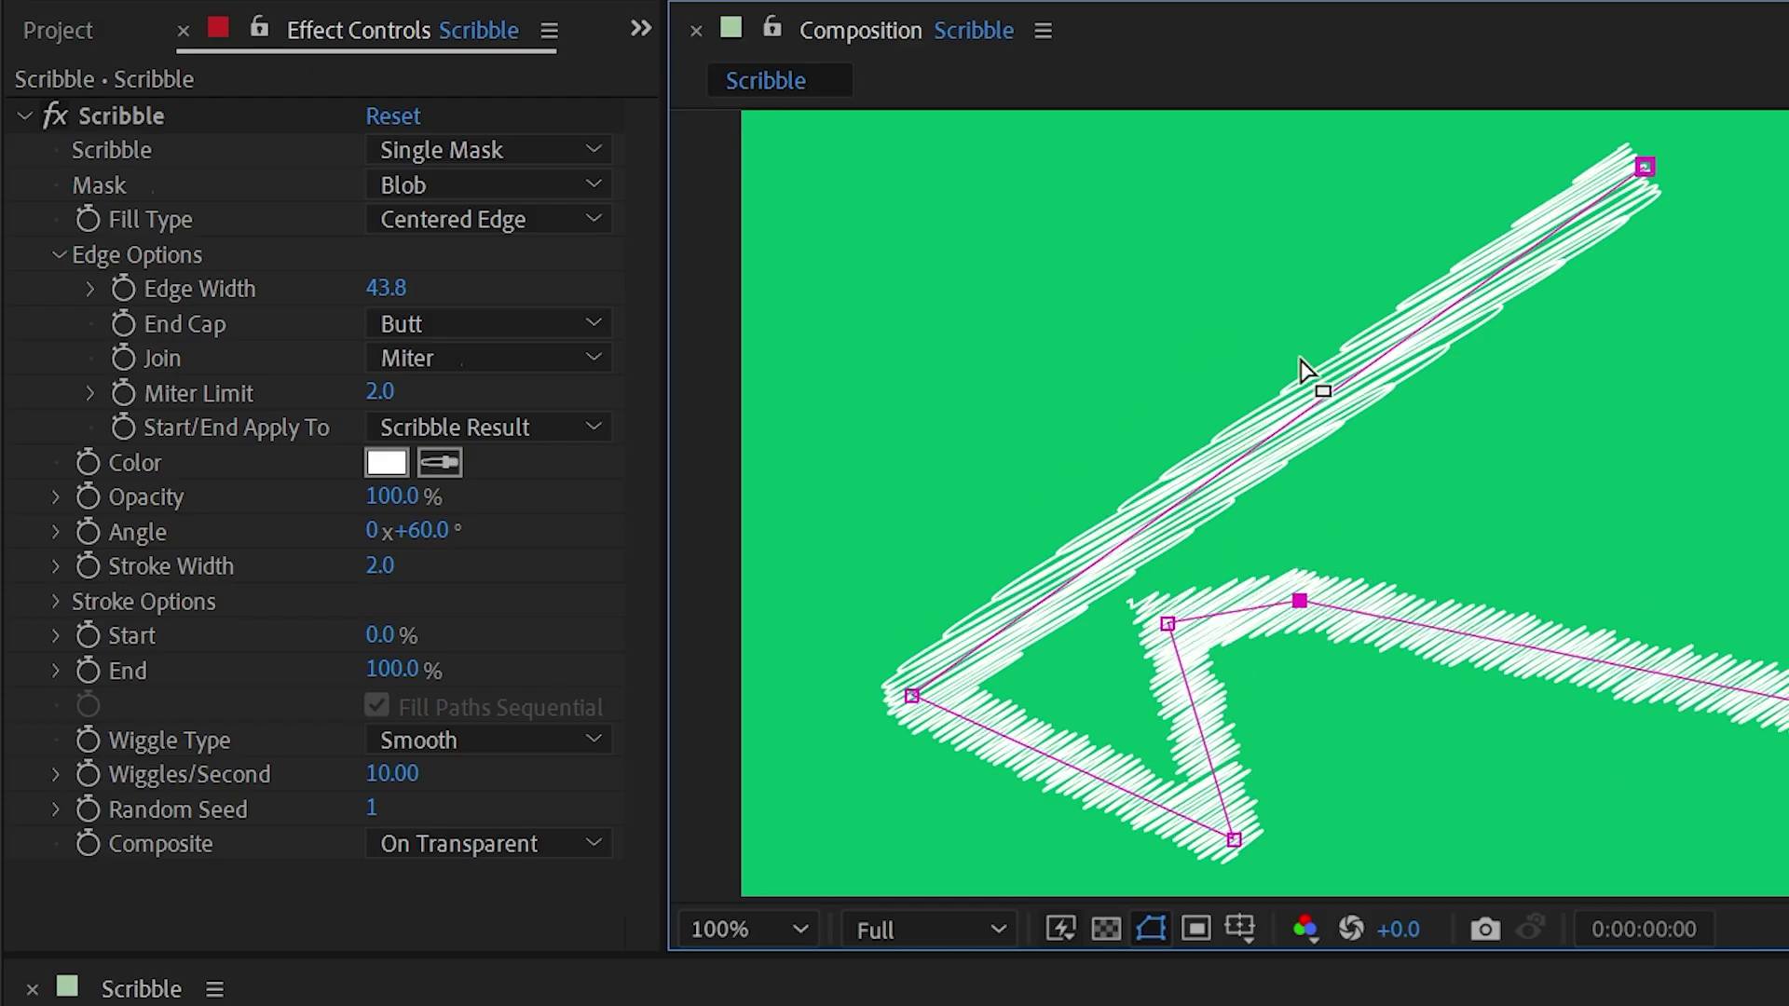
Try lowering the End value with Start/End Apply To on Scribble Result, and restore End to 100%
click(160, 428)
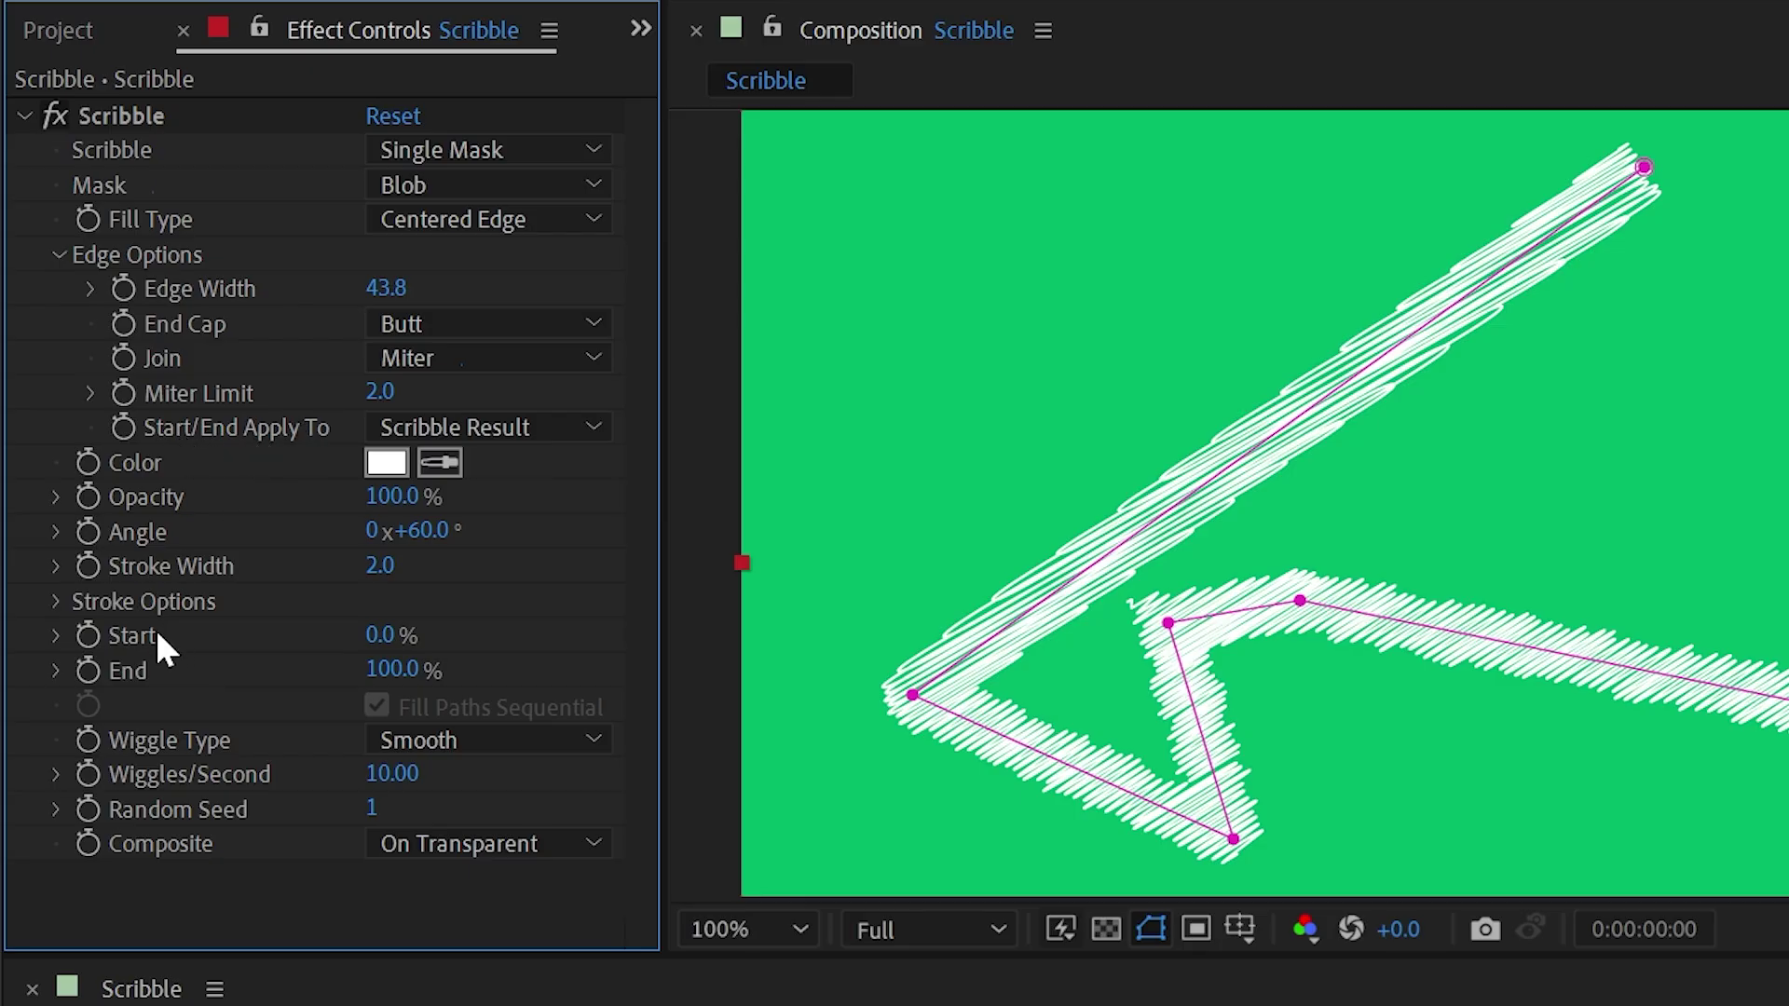
scroll(1756, 497, down, 1)
drag(1787, 534, 1721, 444)
mouse_move(387, 669)
mouse_down()
mouse_move(279, 667)
mouse_move(263, 647)
mouse_move(419, 642)
mouse_move(431, 615)
mouse_move(466, 619)
mouse_move(369, 593)
mouse_move(419, 583)
mouse_move(308, 587)
mouse_up()
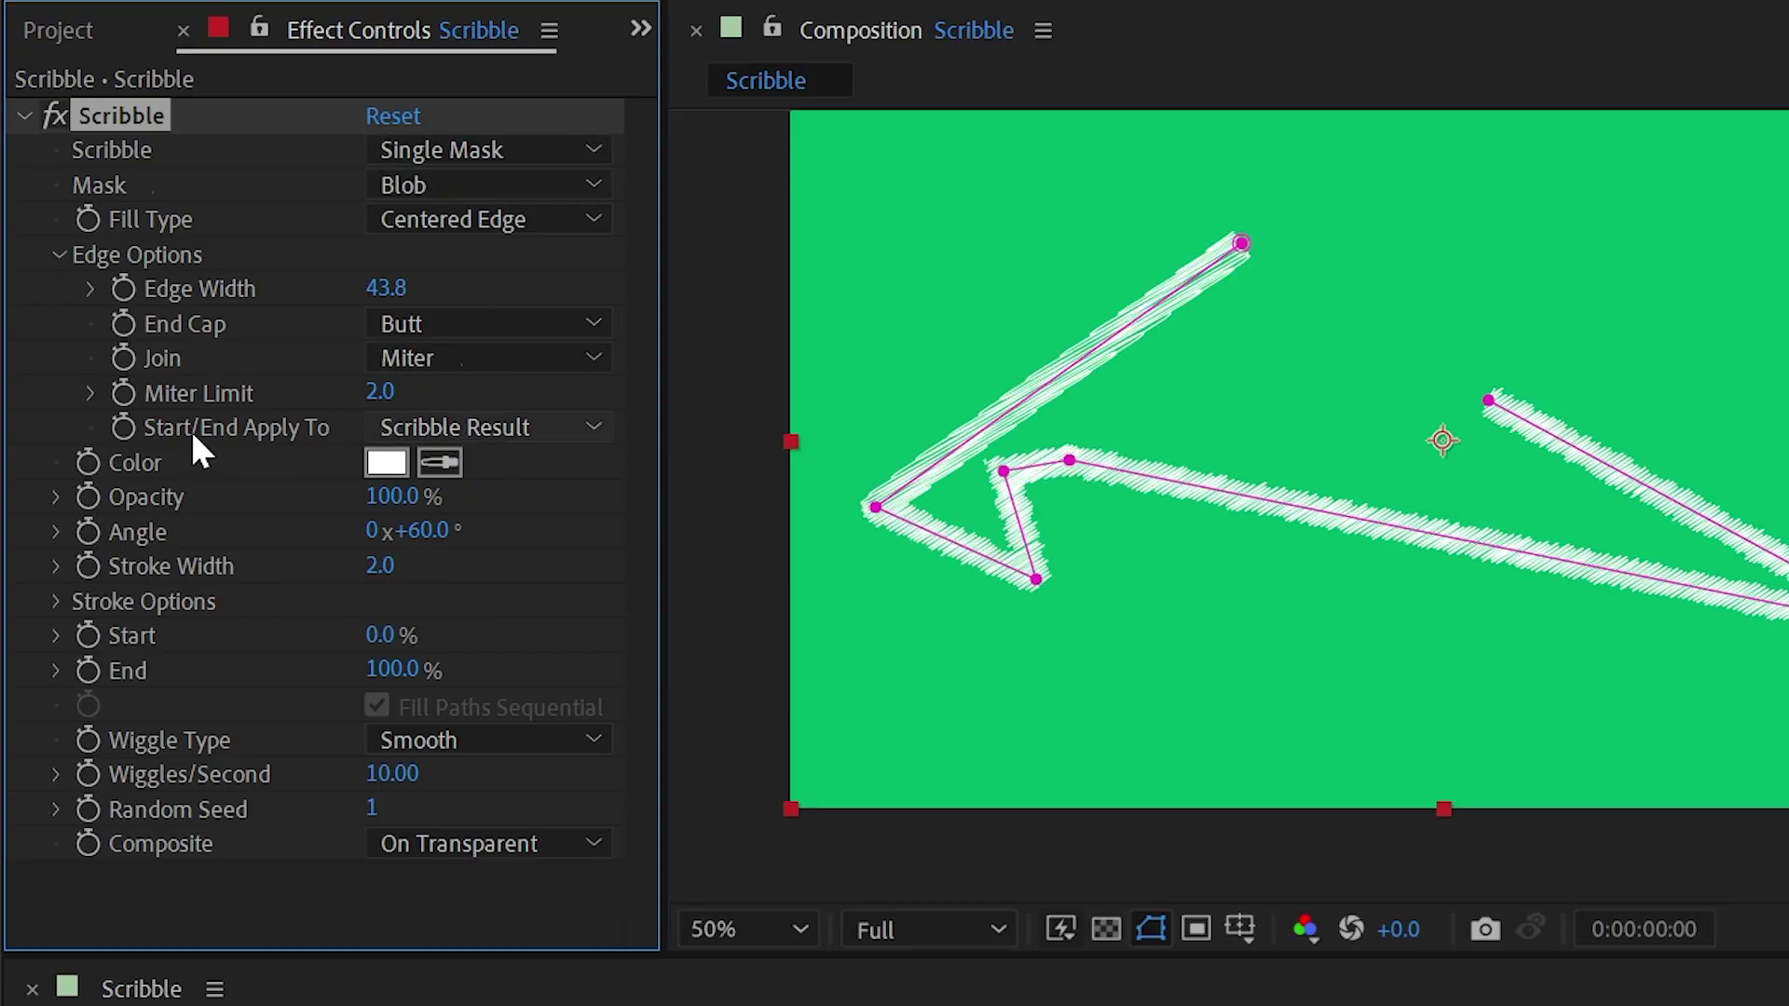
Try the Start and End values with Start/End Apply To on Mask Path, restoring 0% and 100%, while inspecting the path's open end
click(493, 425)
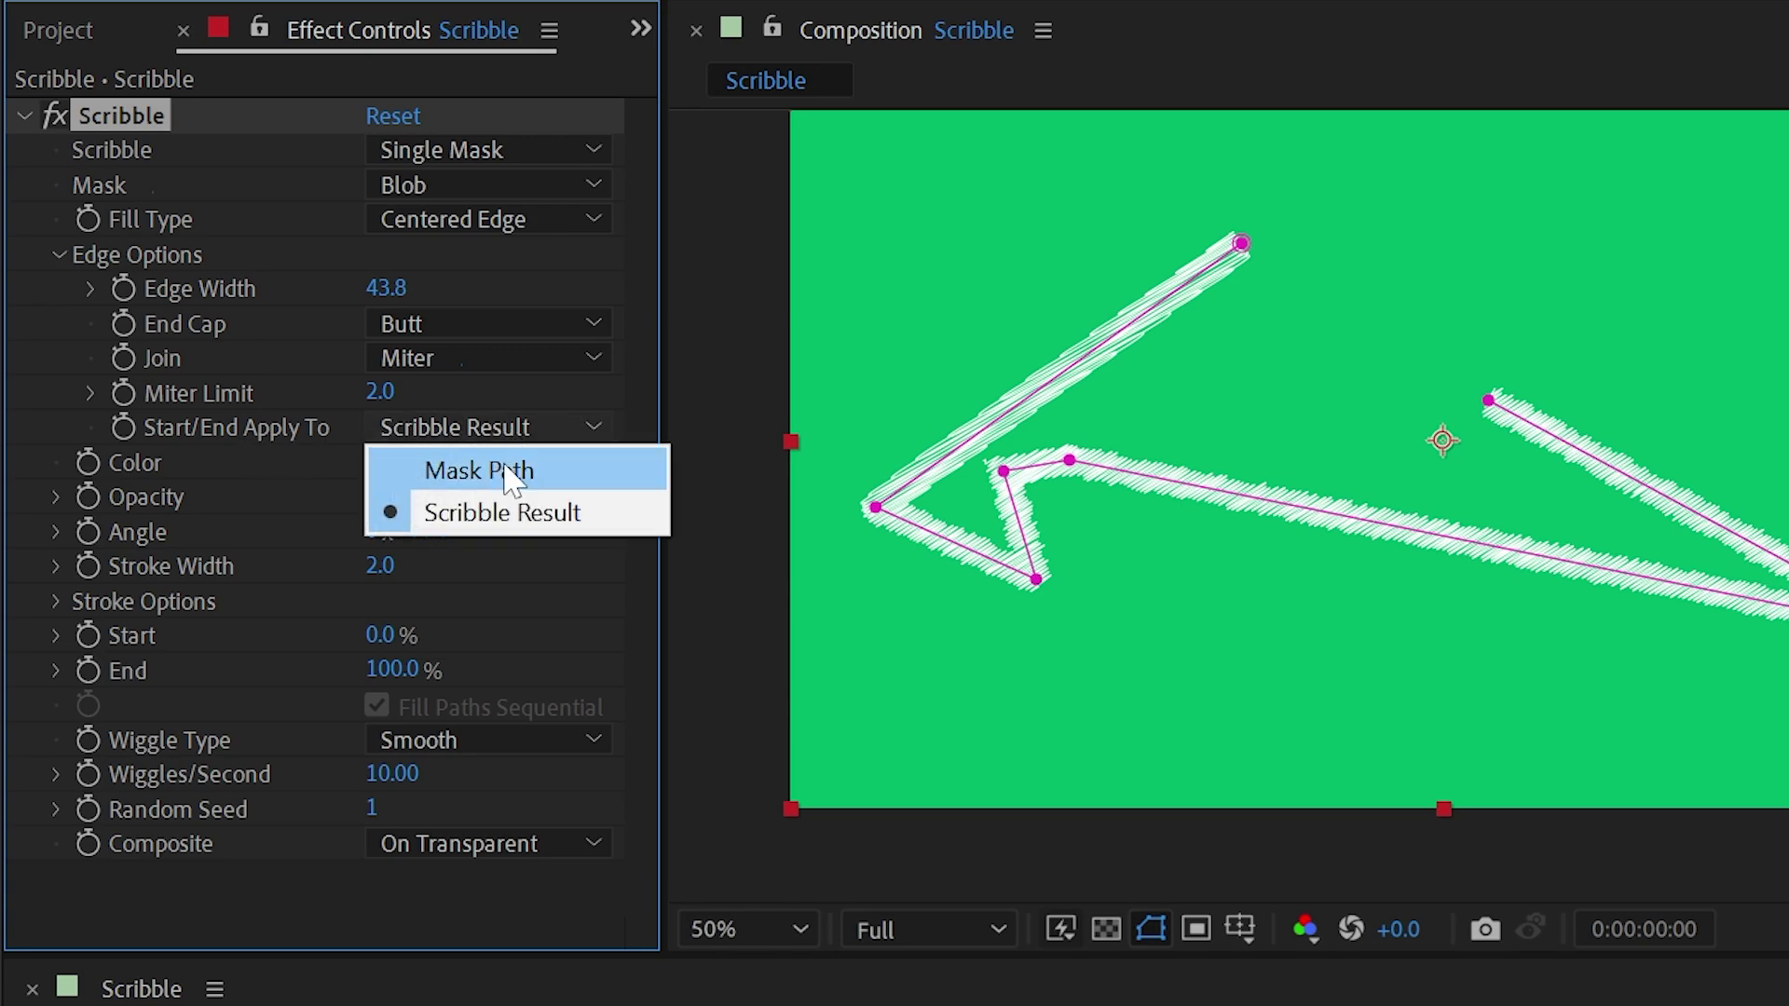
click(500, 468)
mouse_move(429, 678)
mouse_down()
mouse_move(239, 687)
mouse_move(494, 686)
mouse_up()
drag(387, 635, 279, 634)
scroll(1630, 456, up, 4)
mouse_move(1623, 441)
mouse_down()
mouse_move(1162, 559)
mouse_move(1102, 503)
mouse_up()
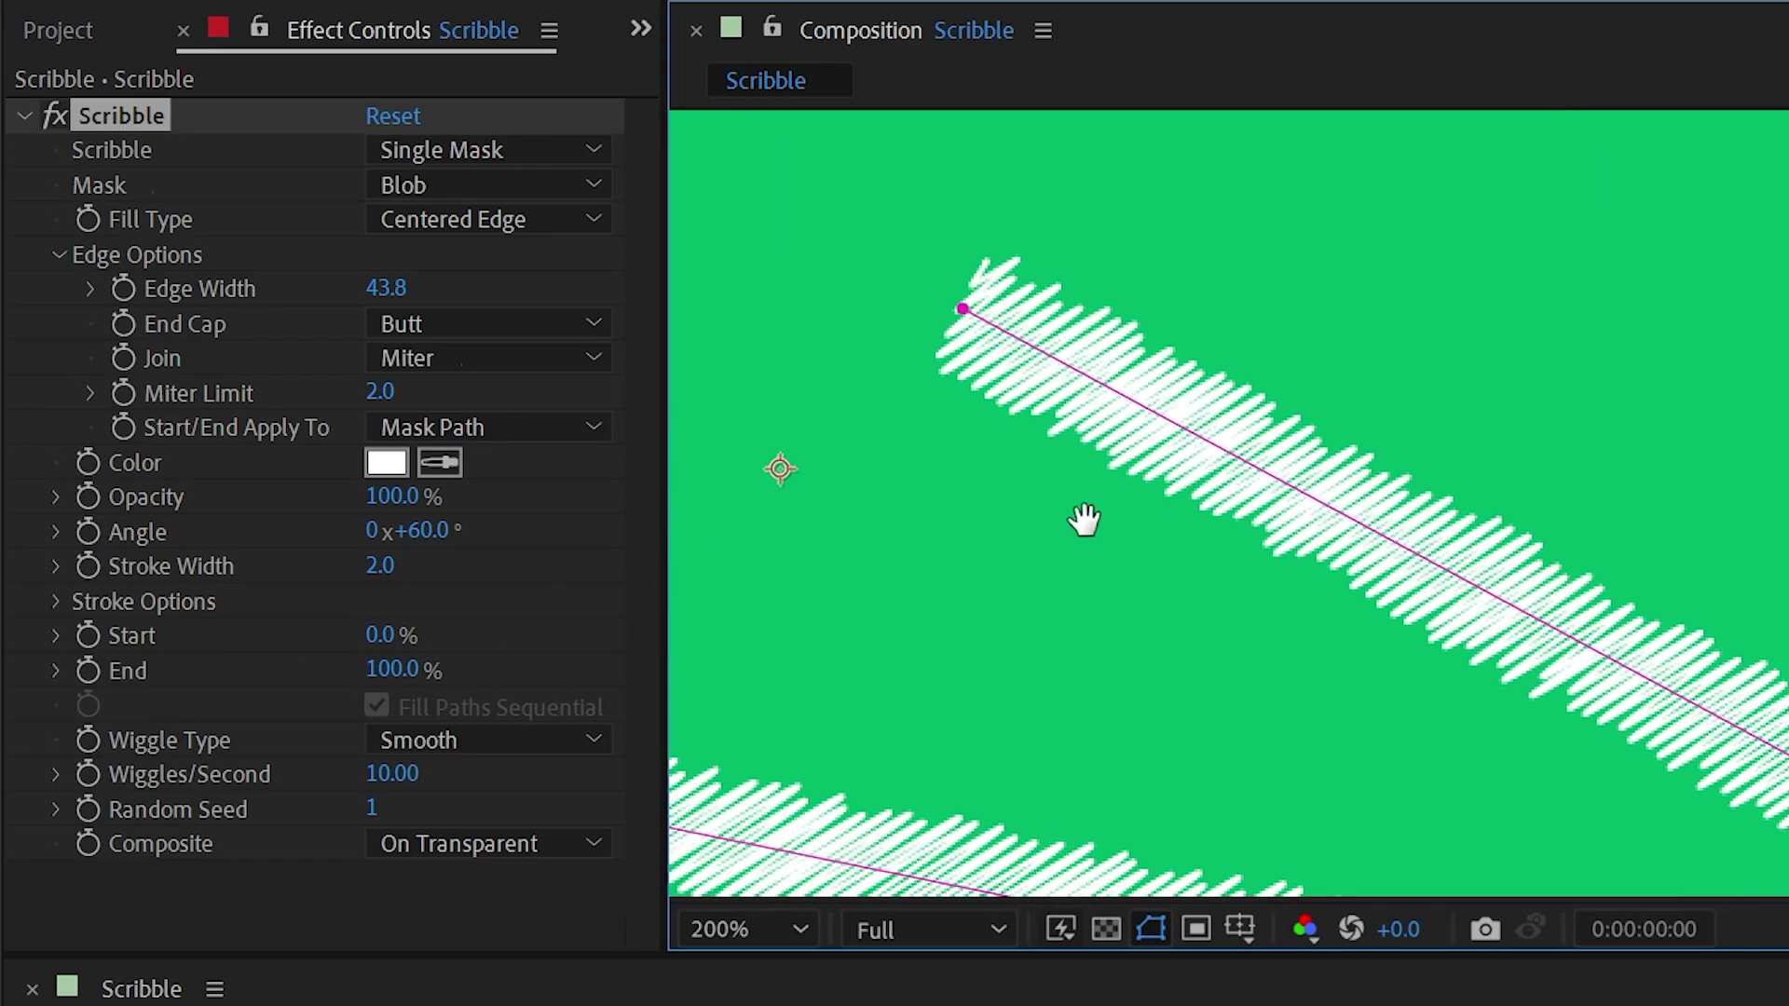
mouse_move(410, 669)
mouse_down()
mouse_move(279, 669)
mouse_move(428, 659)
mouse_up()
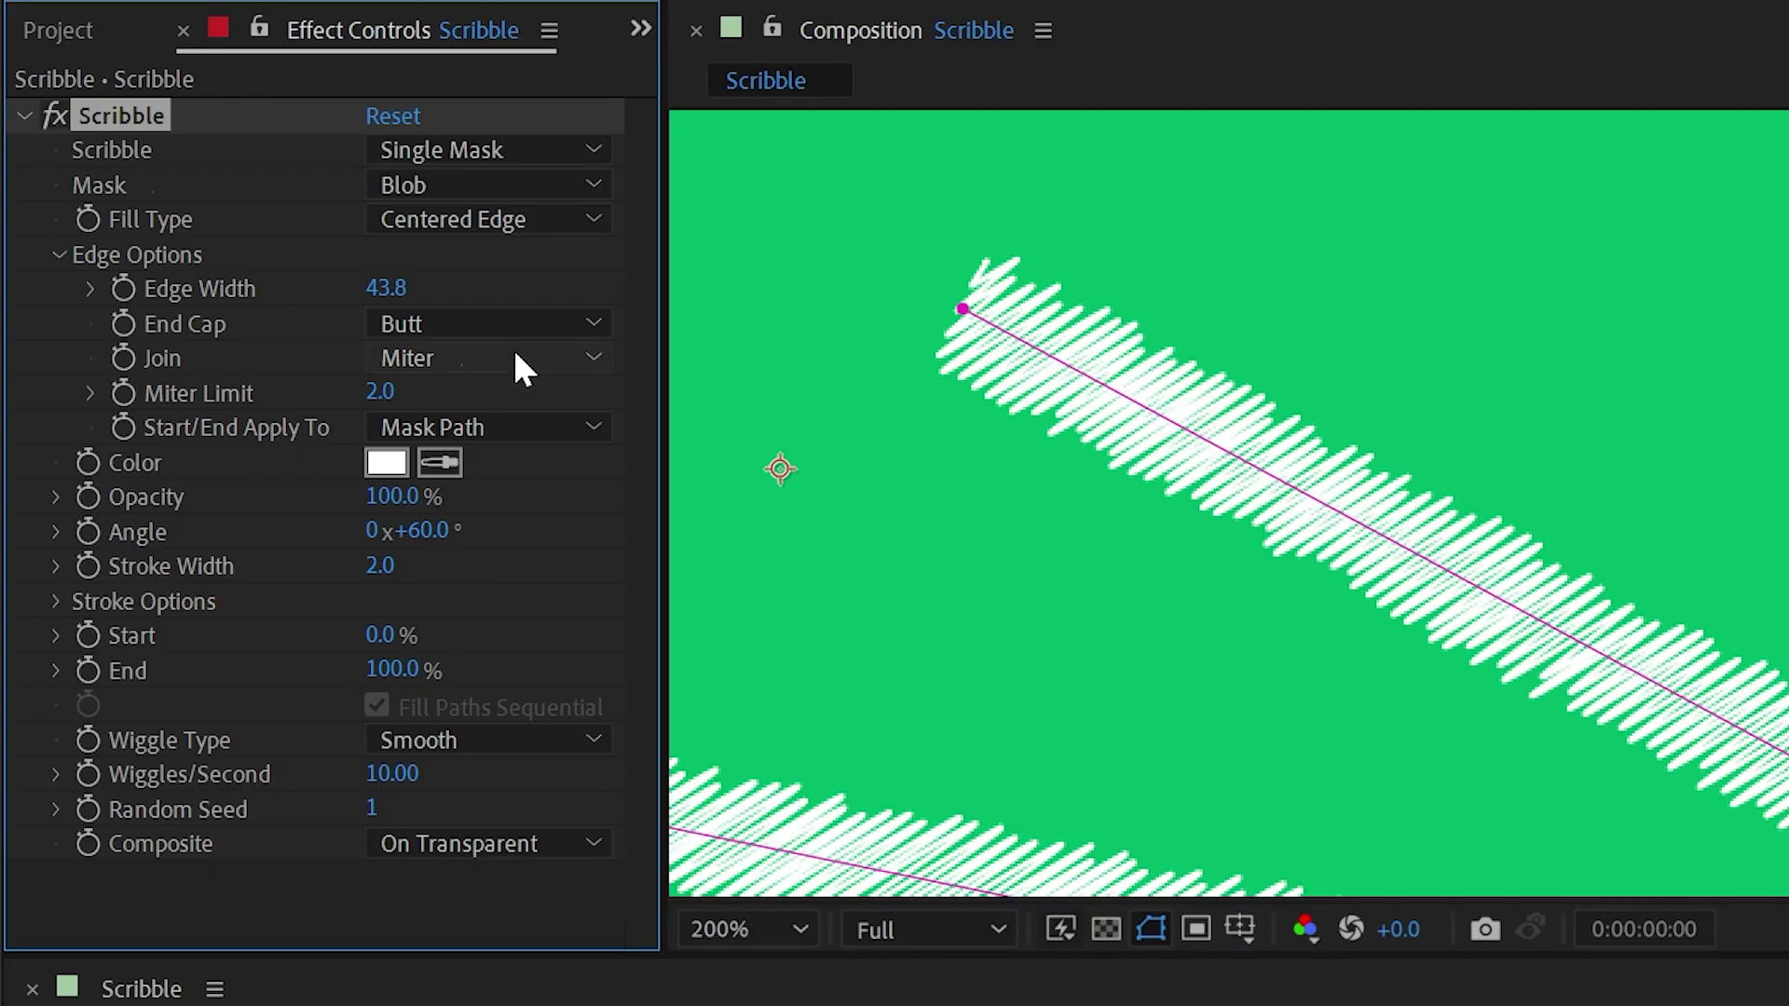
Switch Start/End Apply To back to Scribble Result, try lowering the End value for comparison, and restore it to 100%
click(493, 426)
click(499, 510)
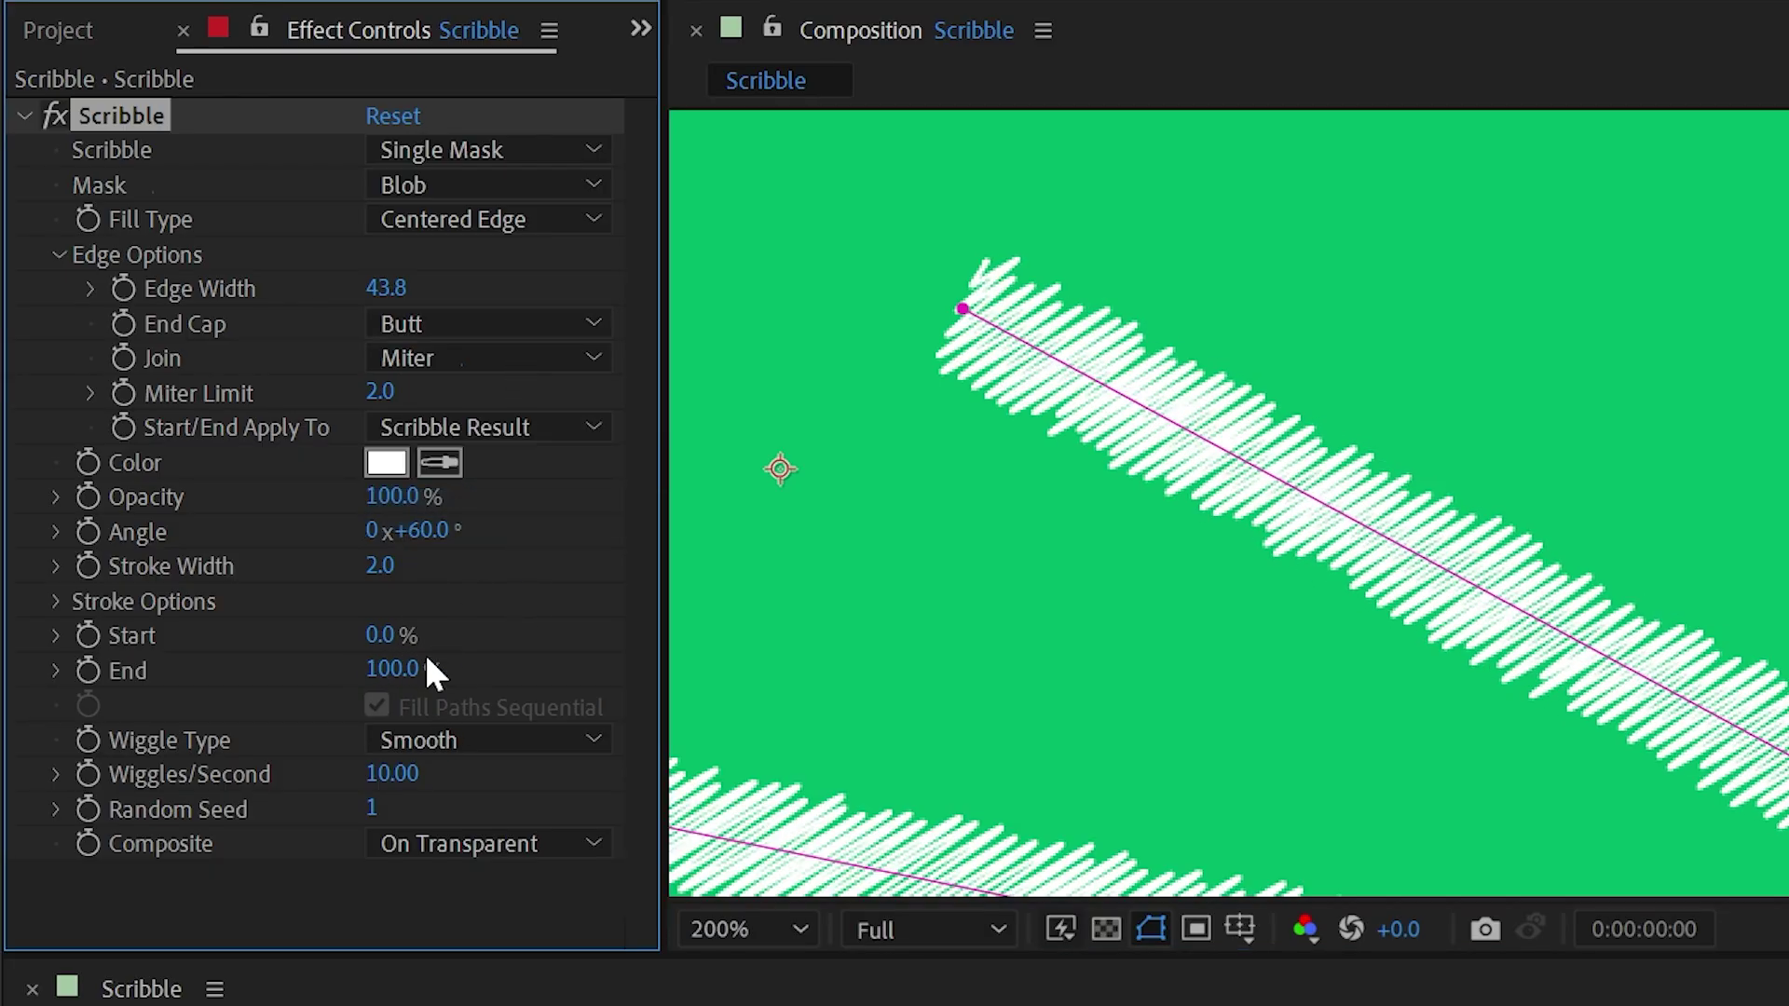
mouse_move(408, 678)
mouse_down()
mouse_move(283, 652)
mouse_move(463, 658)
mouse_up()
drag(410, 671, 499, 647)
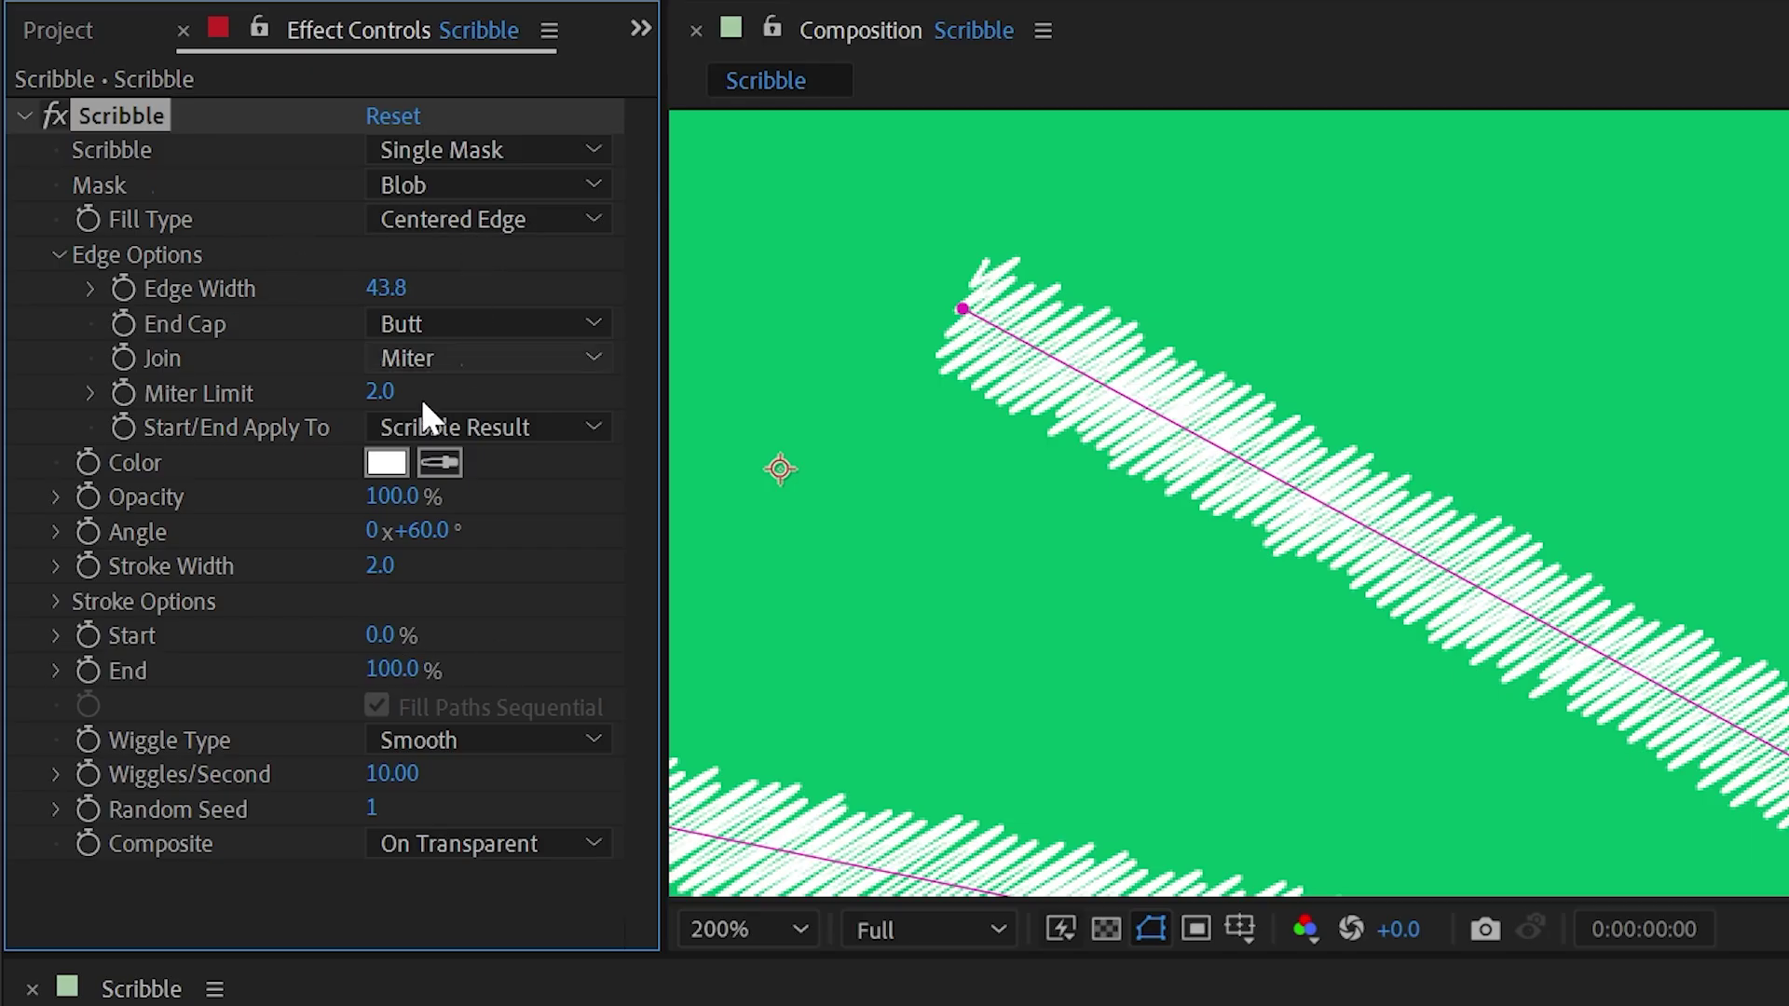
Set the Fill Type to Inside and close the Blob mask by joining its two open end points
click(481, 222)
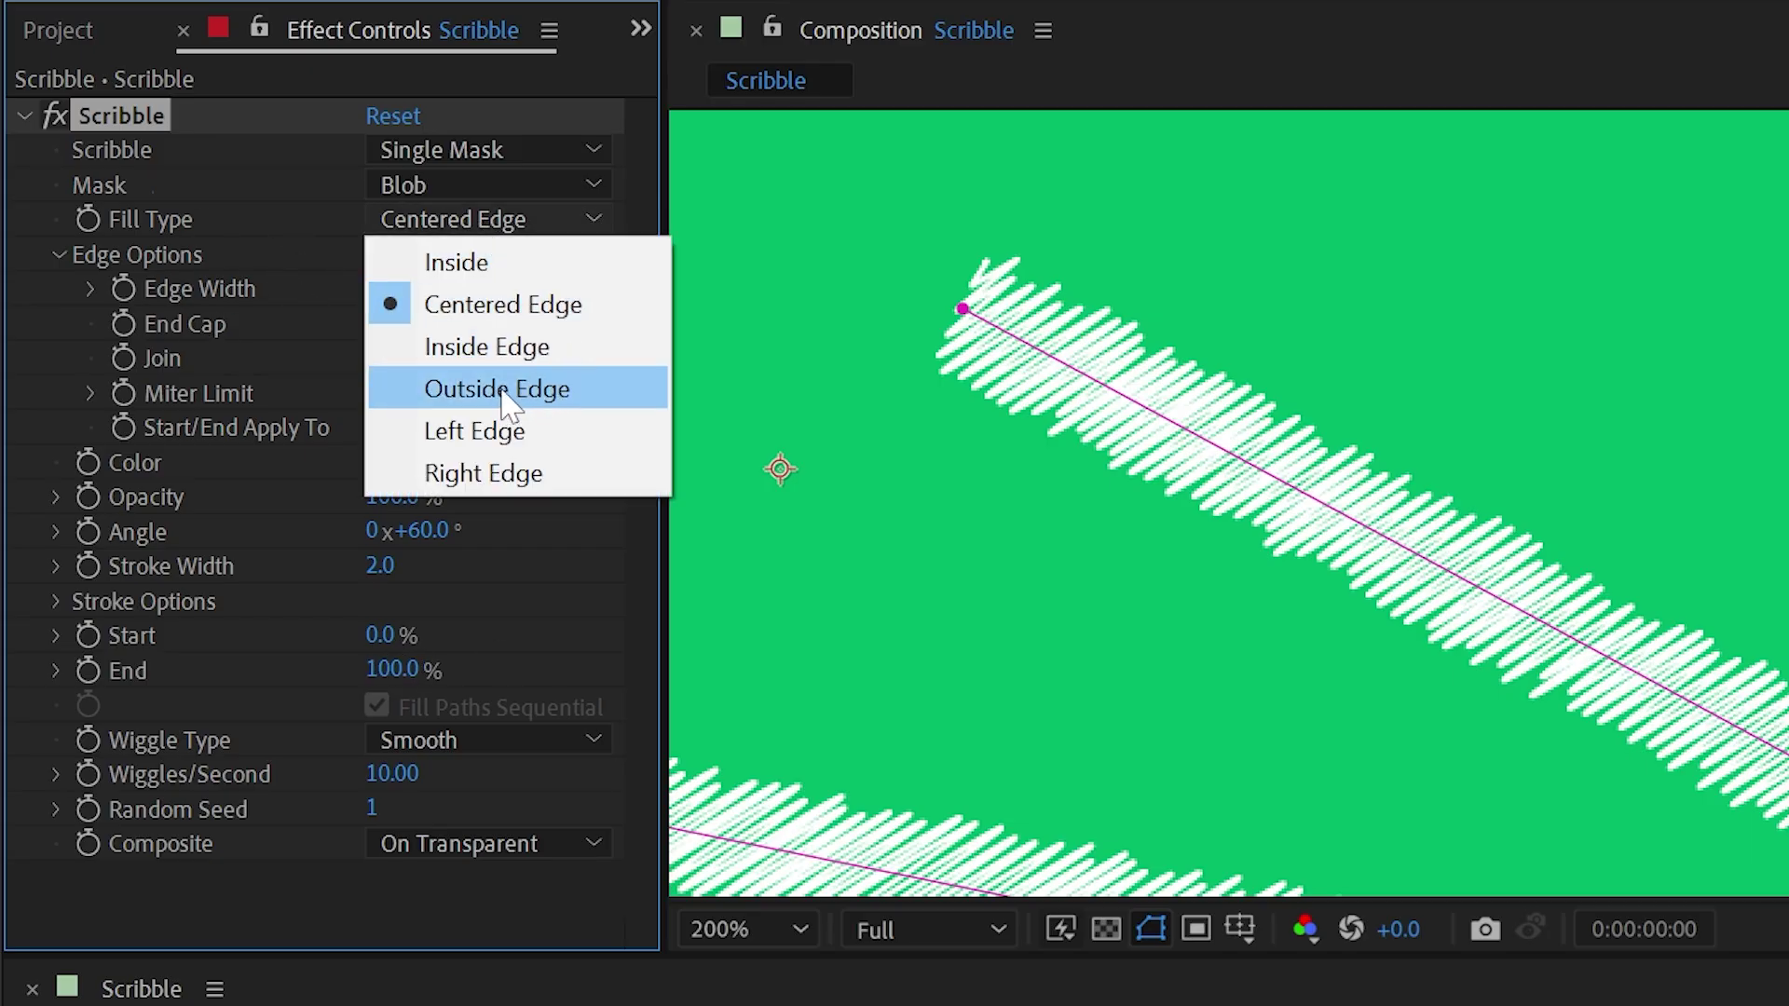
click(508, 264)
scroll(1099, 494, down, 4)
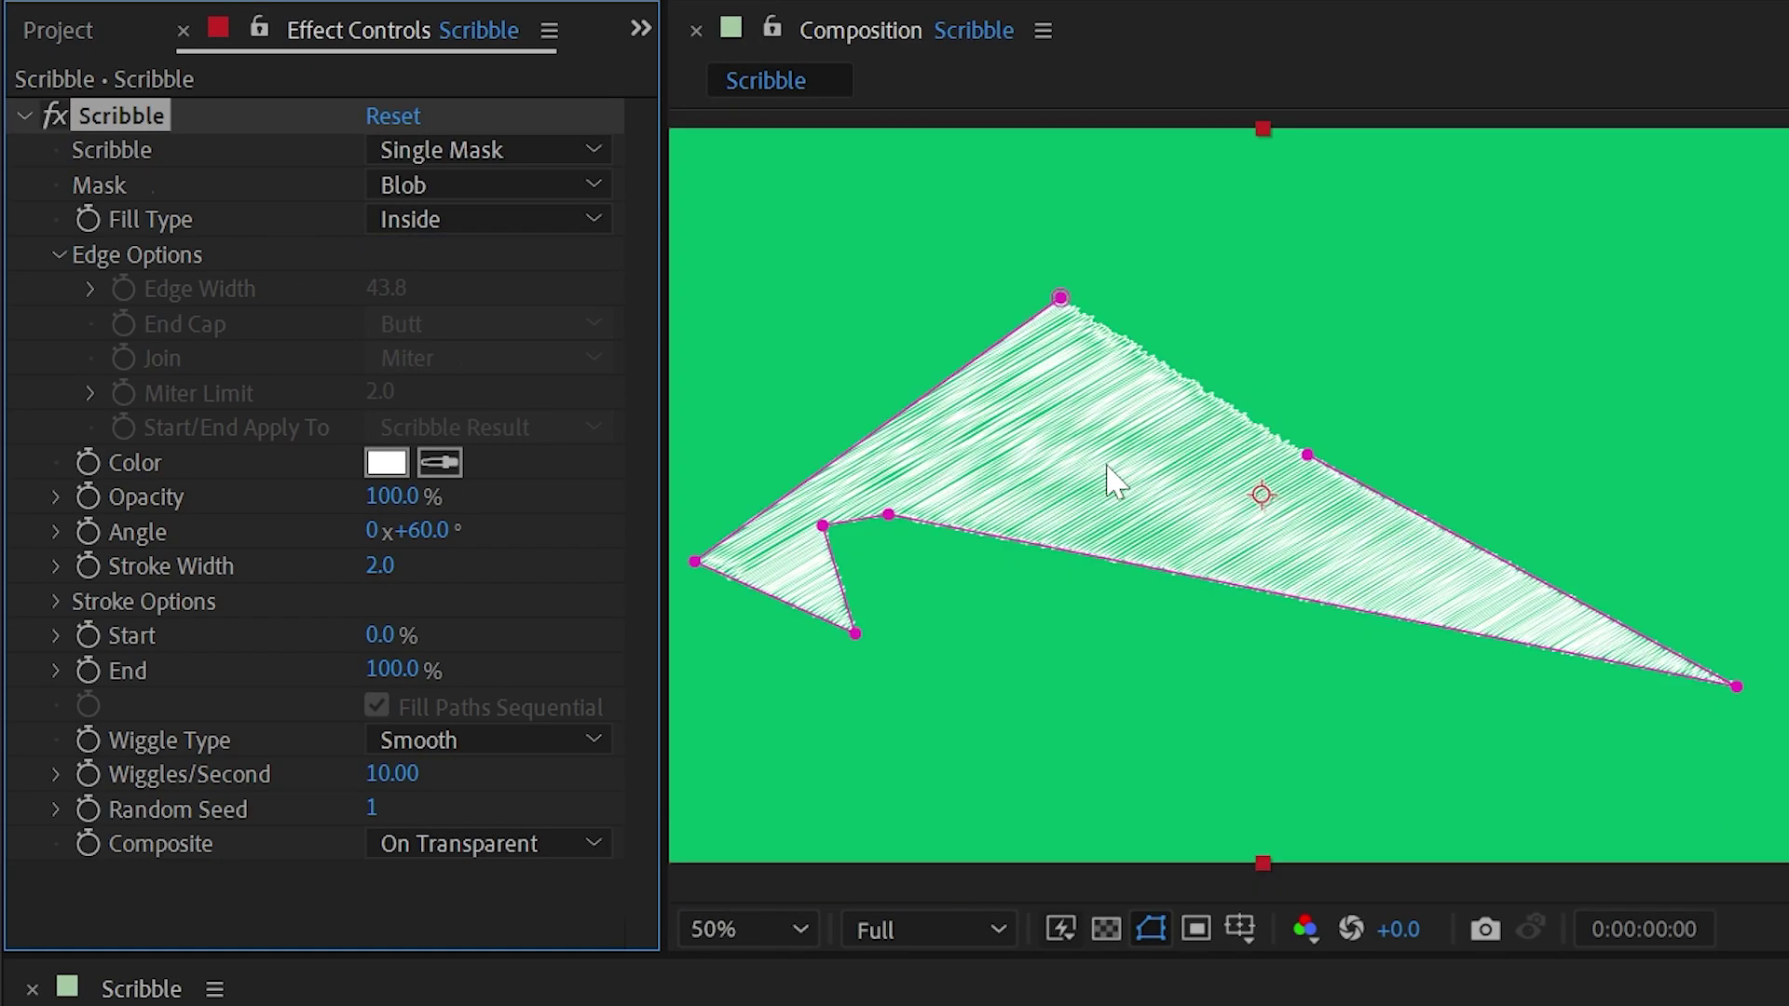
click(1305, 456)
click(1068, 307)
Convert the Blob mask's points to smooth curves and reshape its lower path into a rounded outline without the zigzag
key(v)
drag(1770, 267, 823, 768)
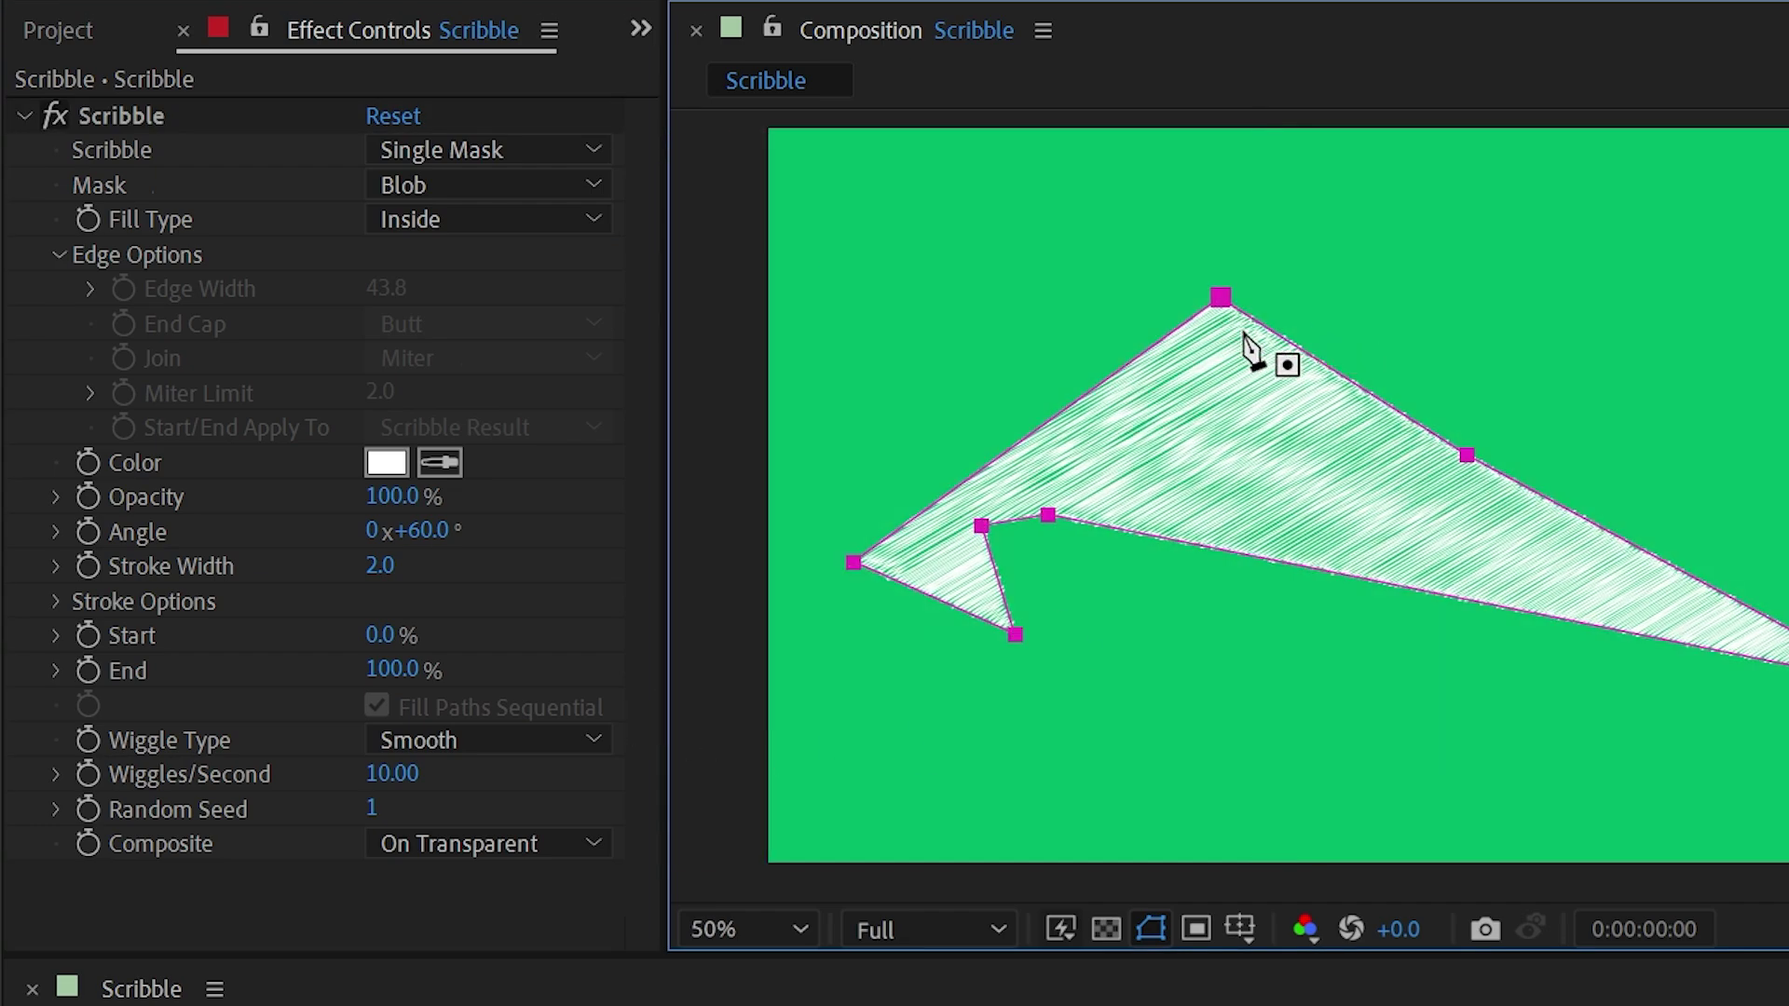
ctrl+alt+click(1221, 297)
drag(1220, 297, 1225, 286)
drag(1053, 504, 1455, 679)
drag(993, 518, 1178, 473)
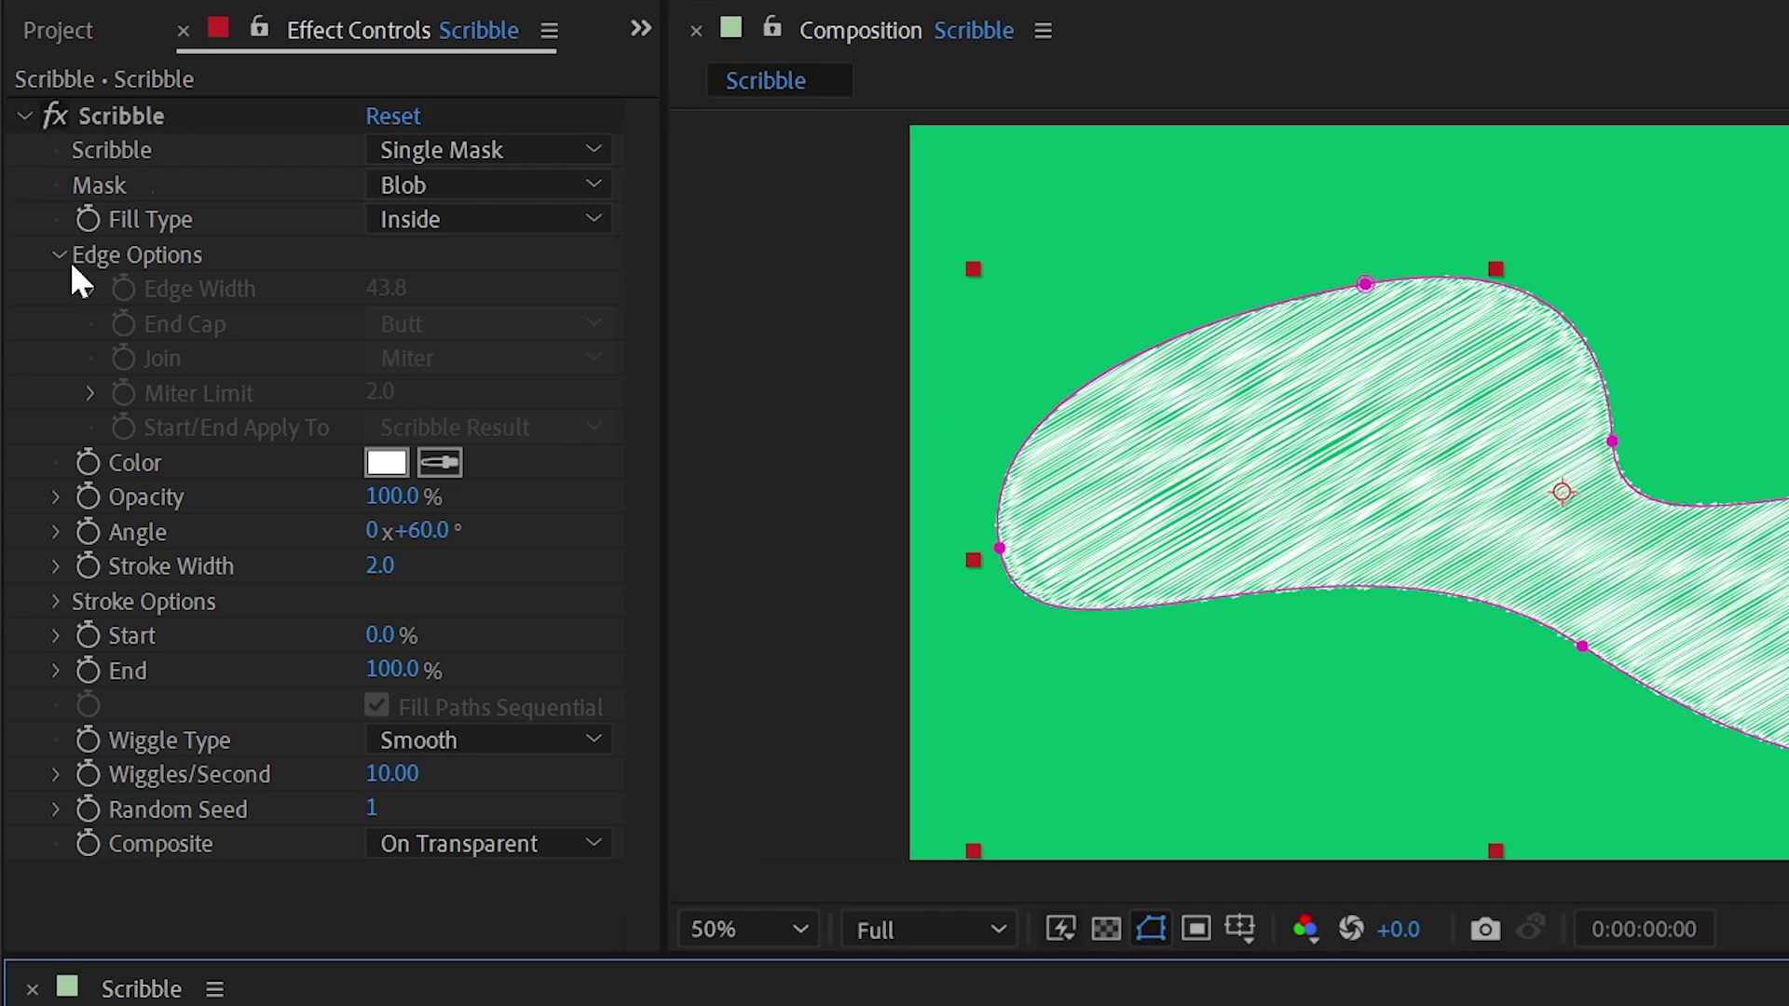
Collapse the Edge Options and change the scribble color to pale yellow
click(55, 255)
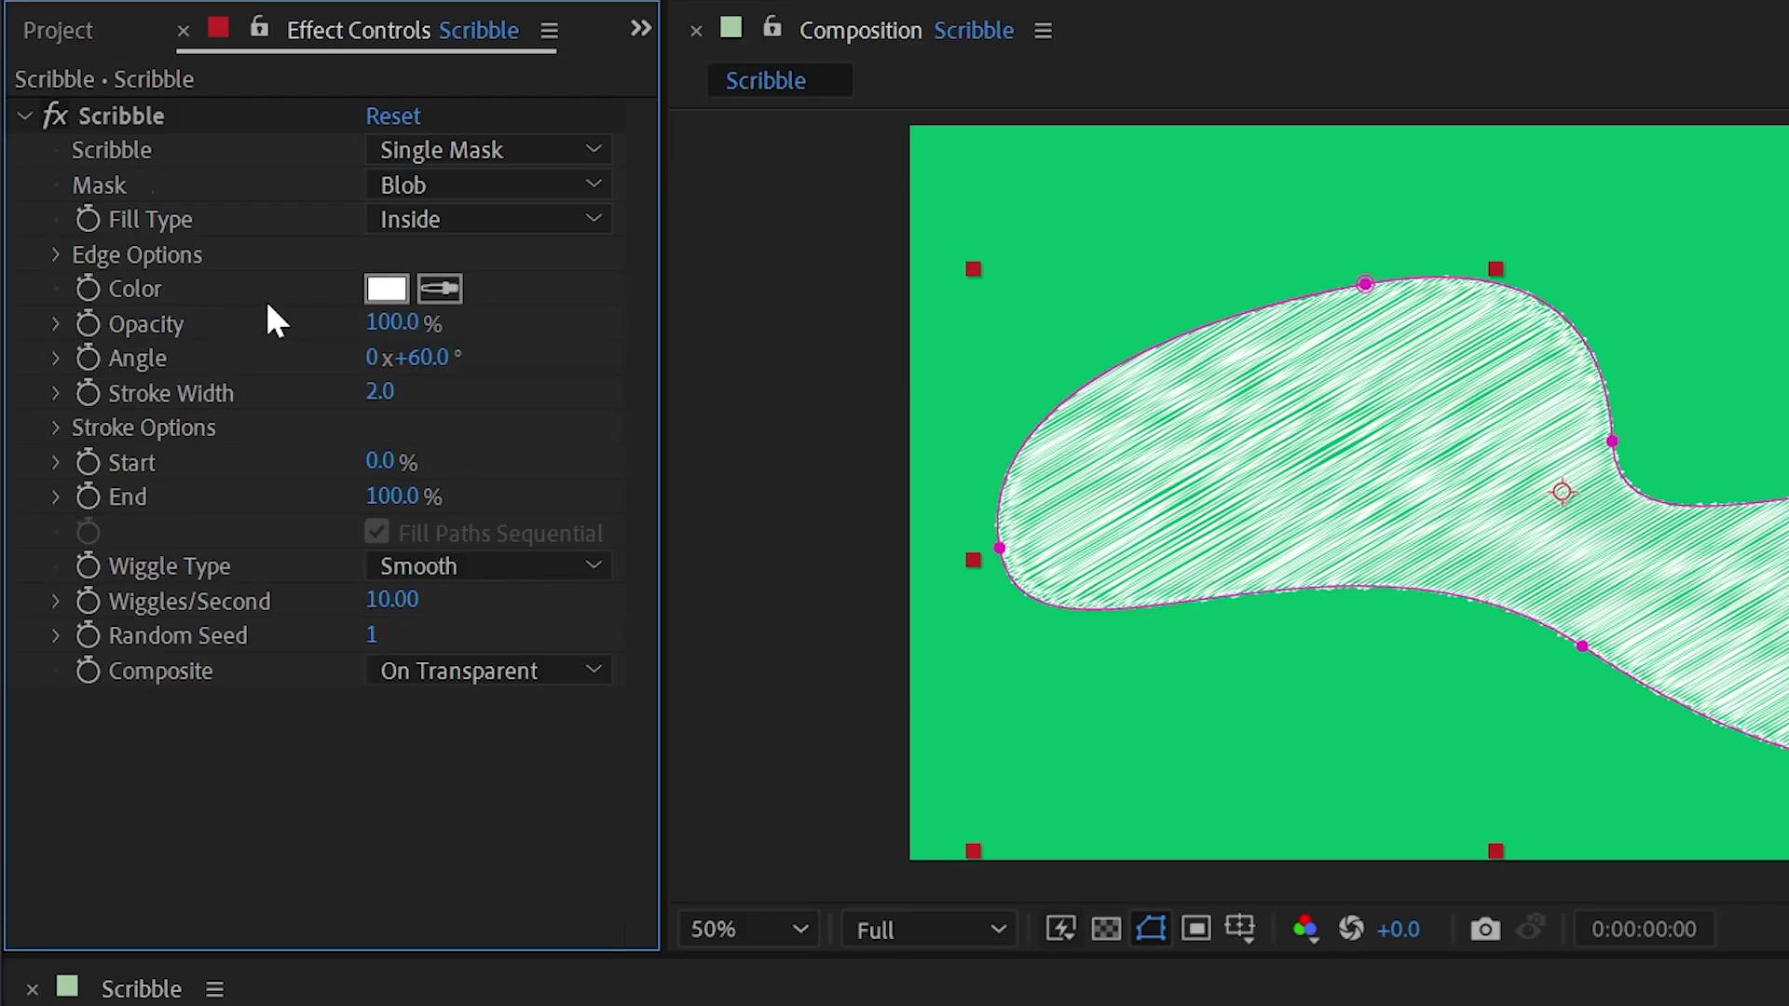
click(385, 289)
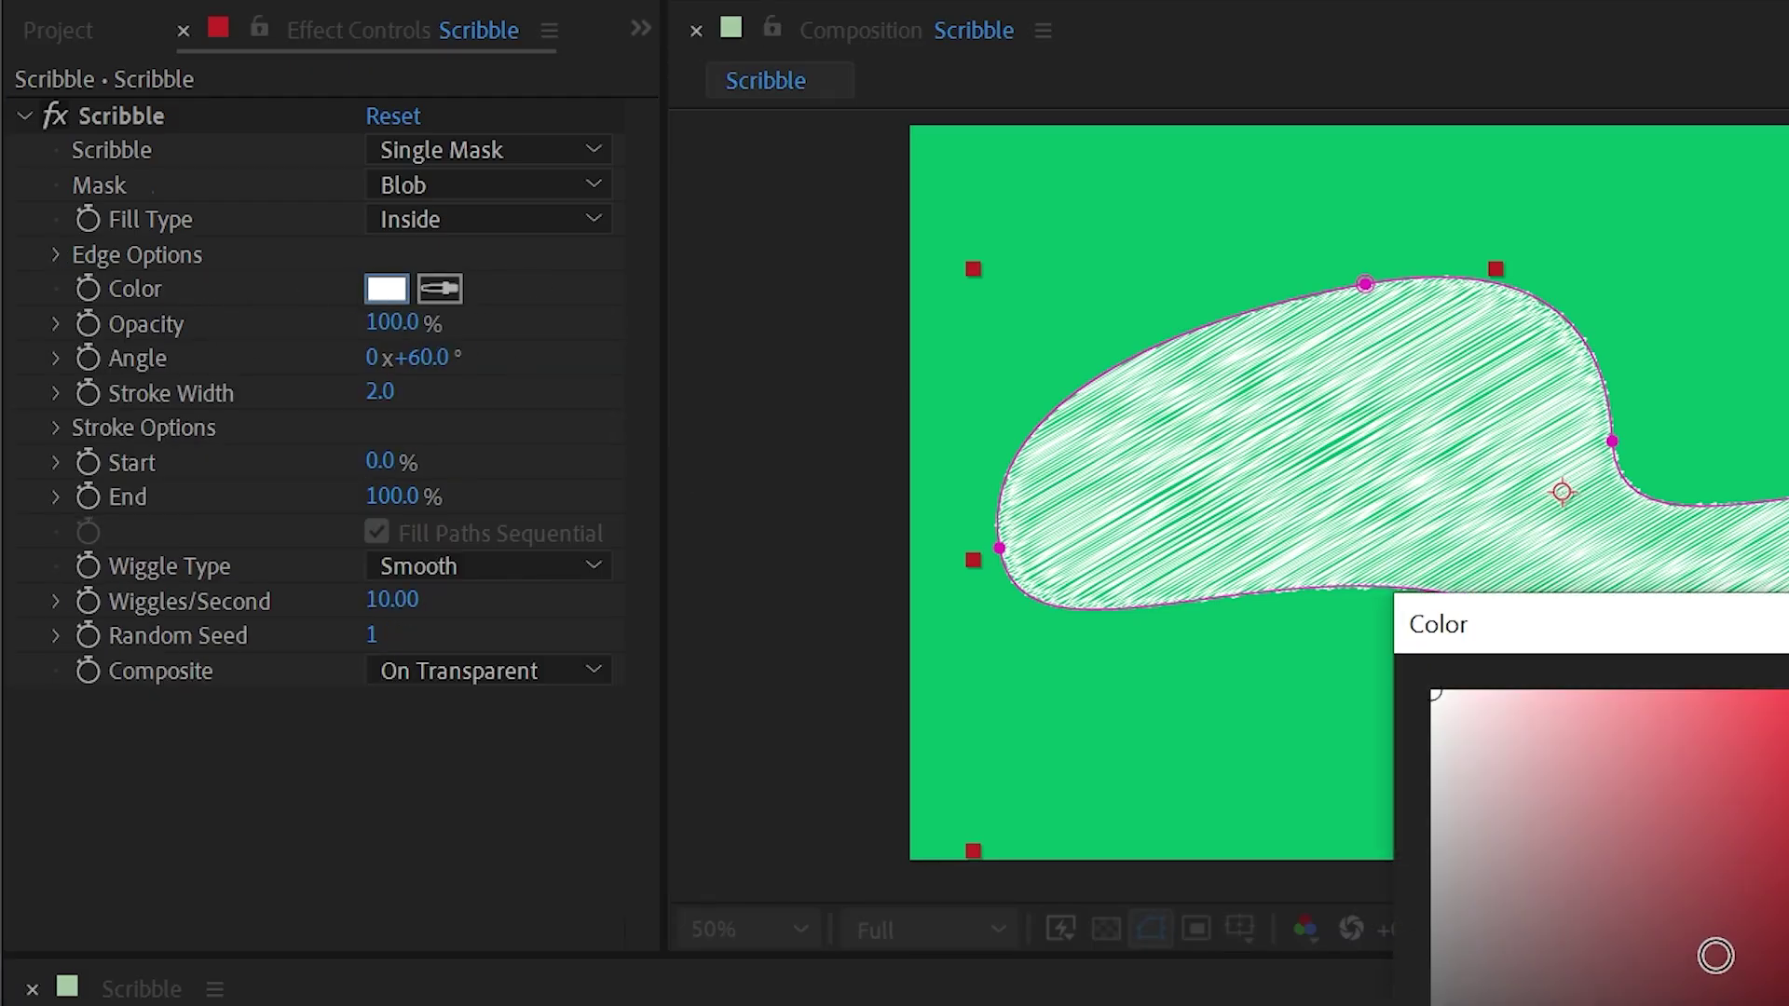
drag(1517, 842, 1454, 897)
drag(1346, 832, 1353, 807)
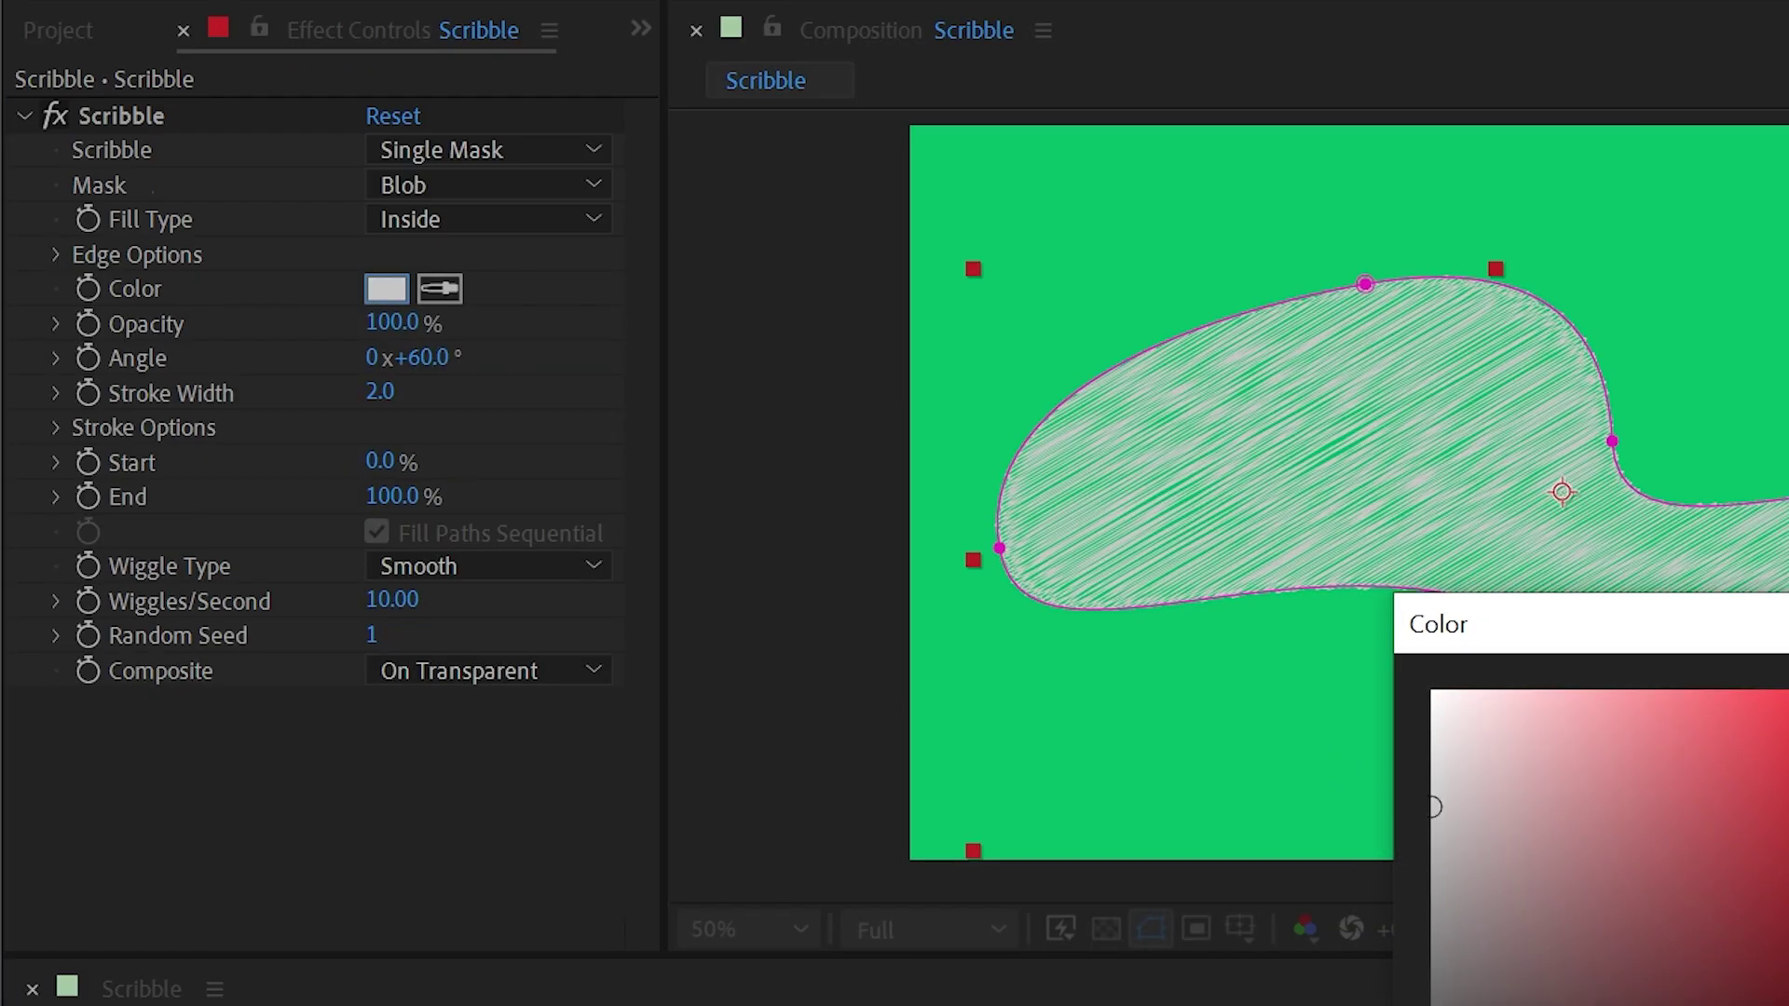
click(1710, 723)
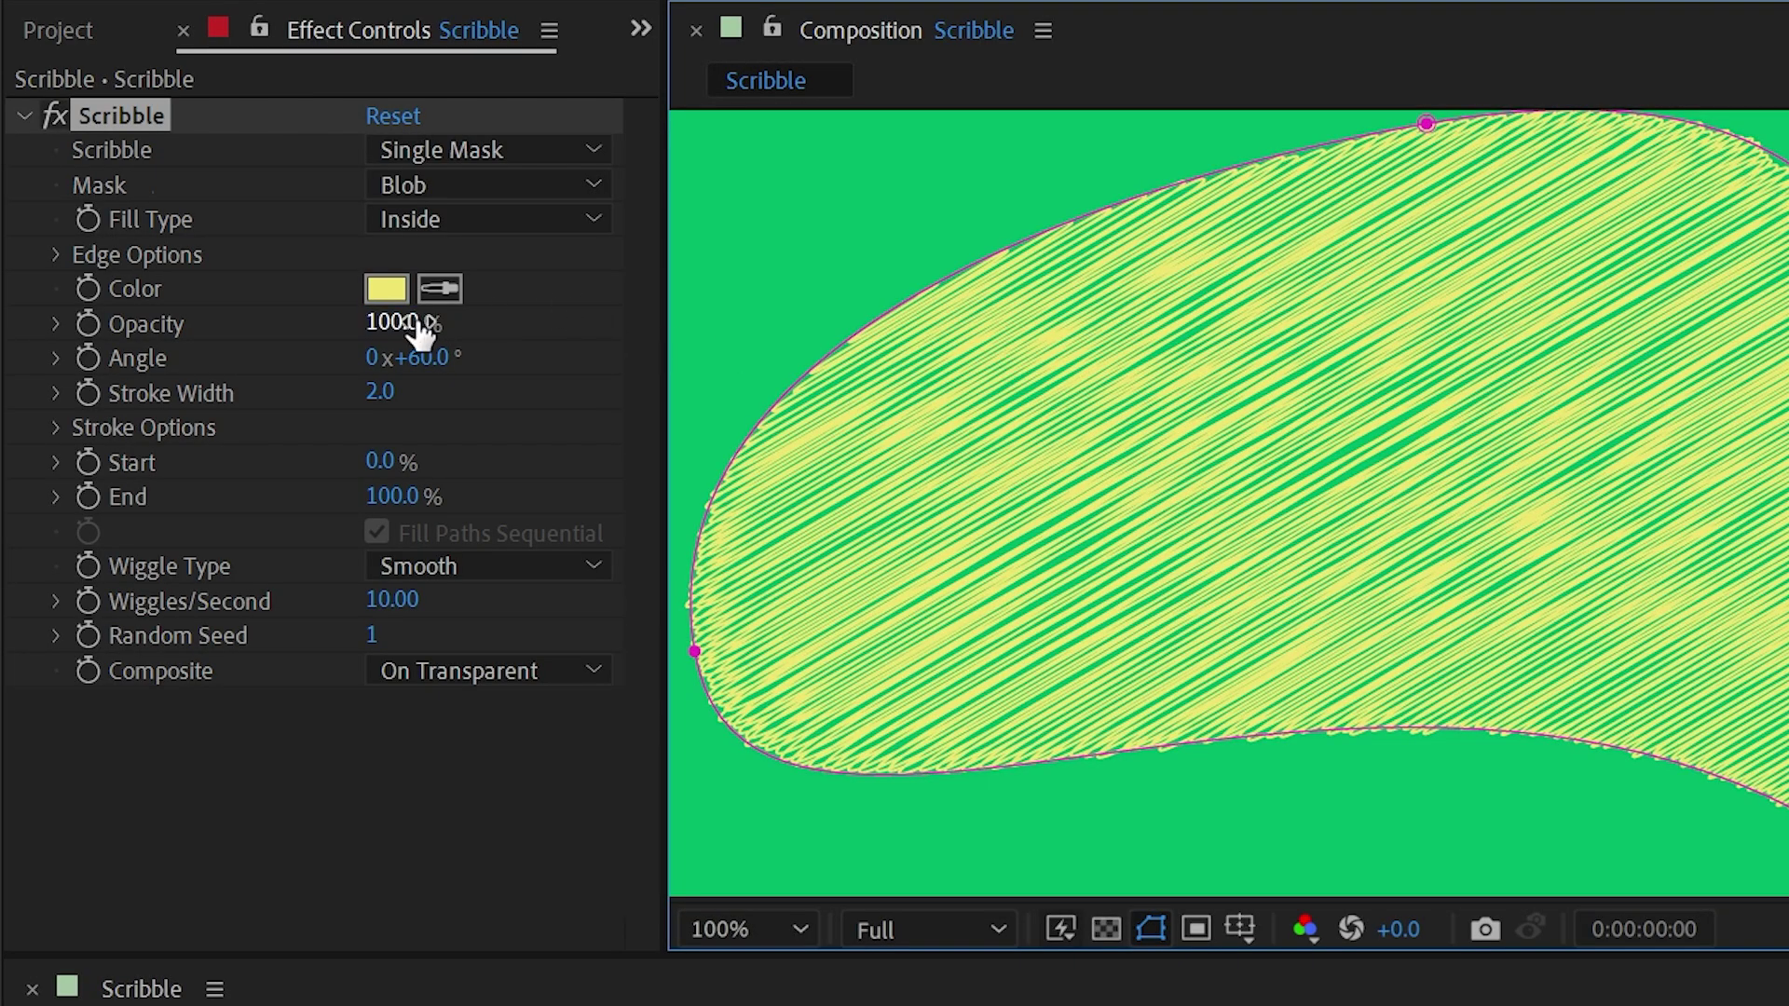
Try a lower Opacity, restore it to 100%, and set the Angle to -35° and Stroke Width to 5.9
mouse_move(419, 331)
mouse_down()
mouse_move(99, 287)
mouse_move(630, 277)
mouse_up()
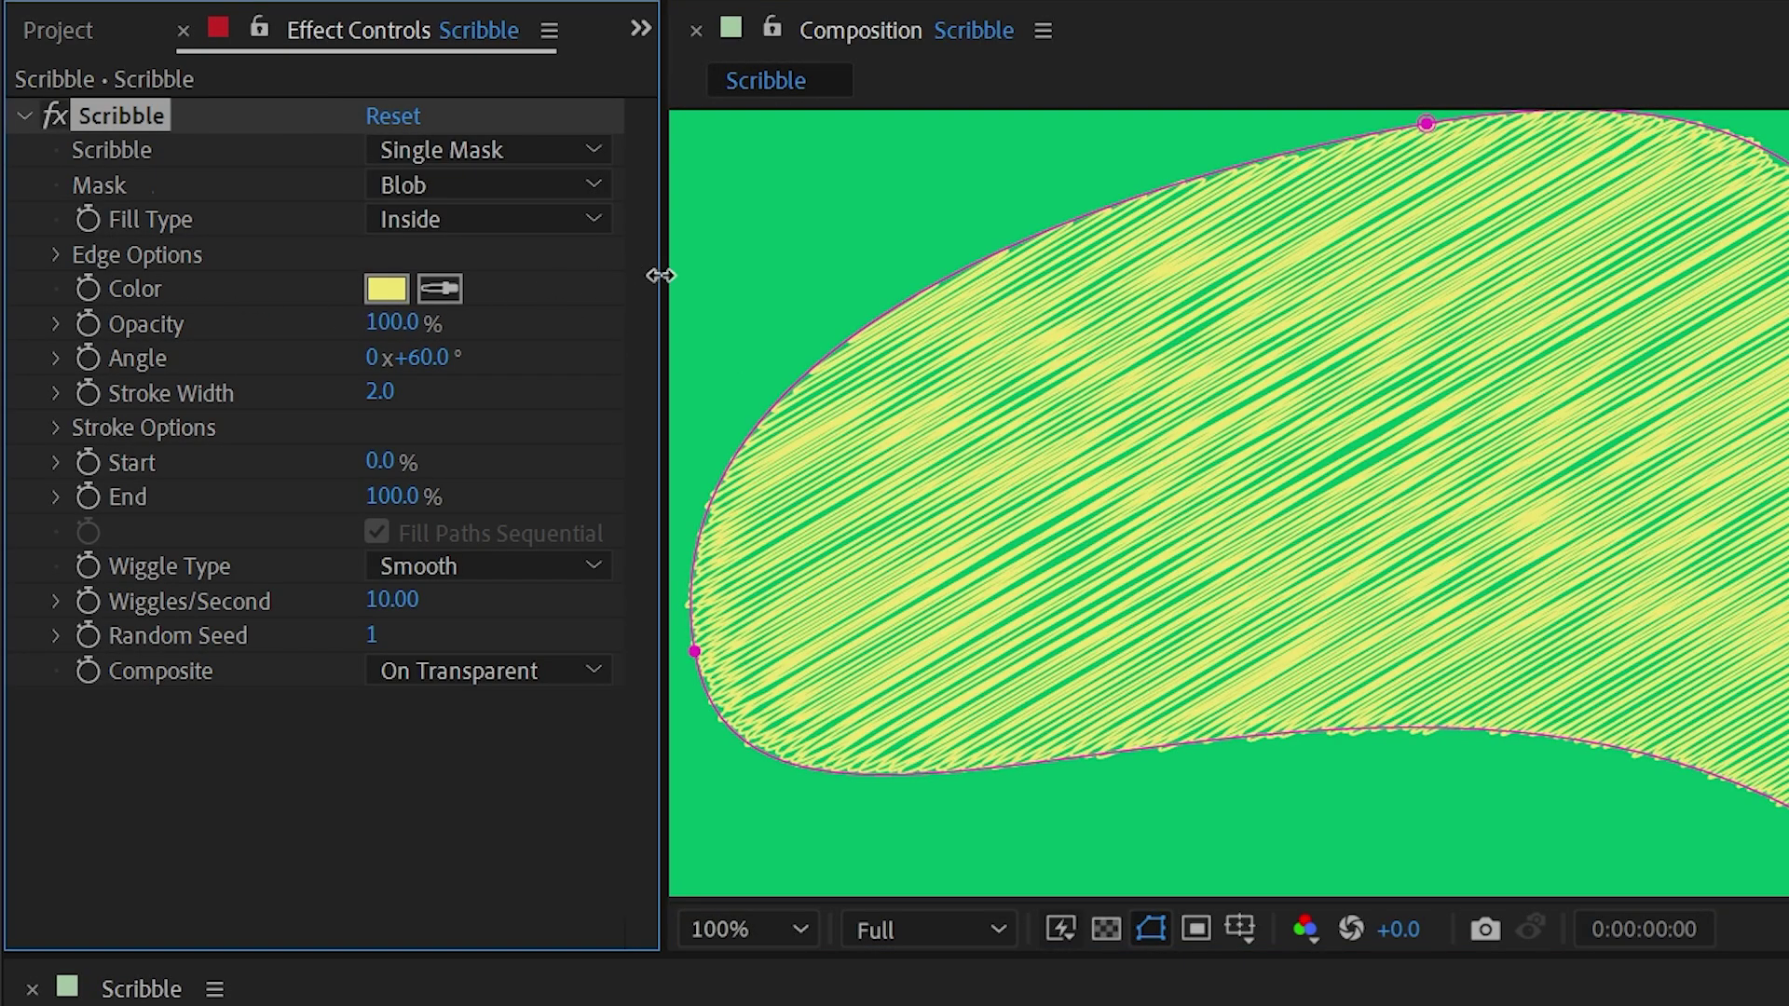
mouse_move(431, 377)
mouse_down()
mouse_move(379, 362)
mouse_move(467, 379)
mouse_move(231, 356)
mouse_move(444, 357)
mouse_move(415, 400)
mouse_move(313, 385)
mouse_move(443, 386)
mouse_up()
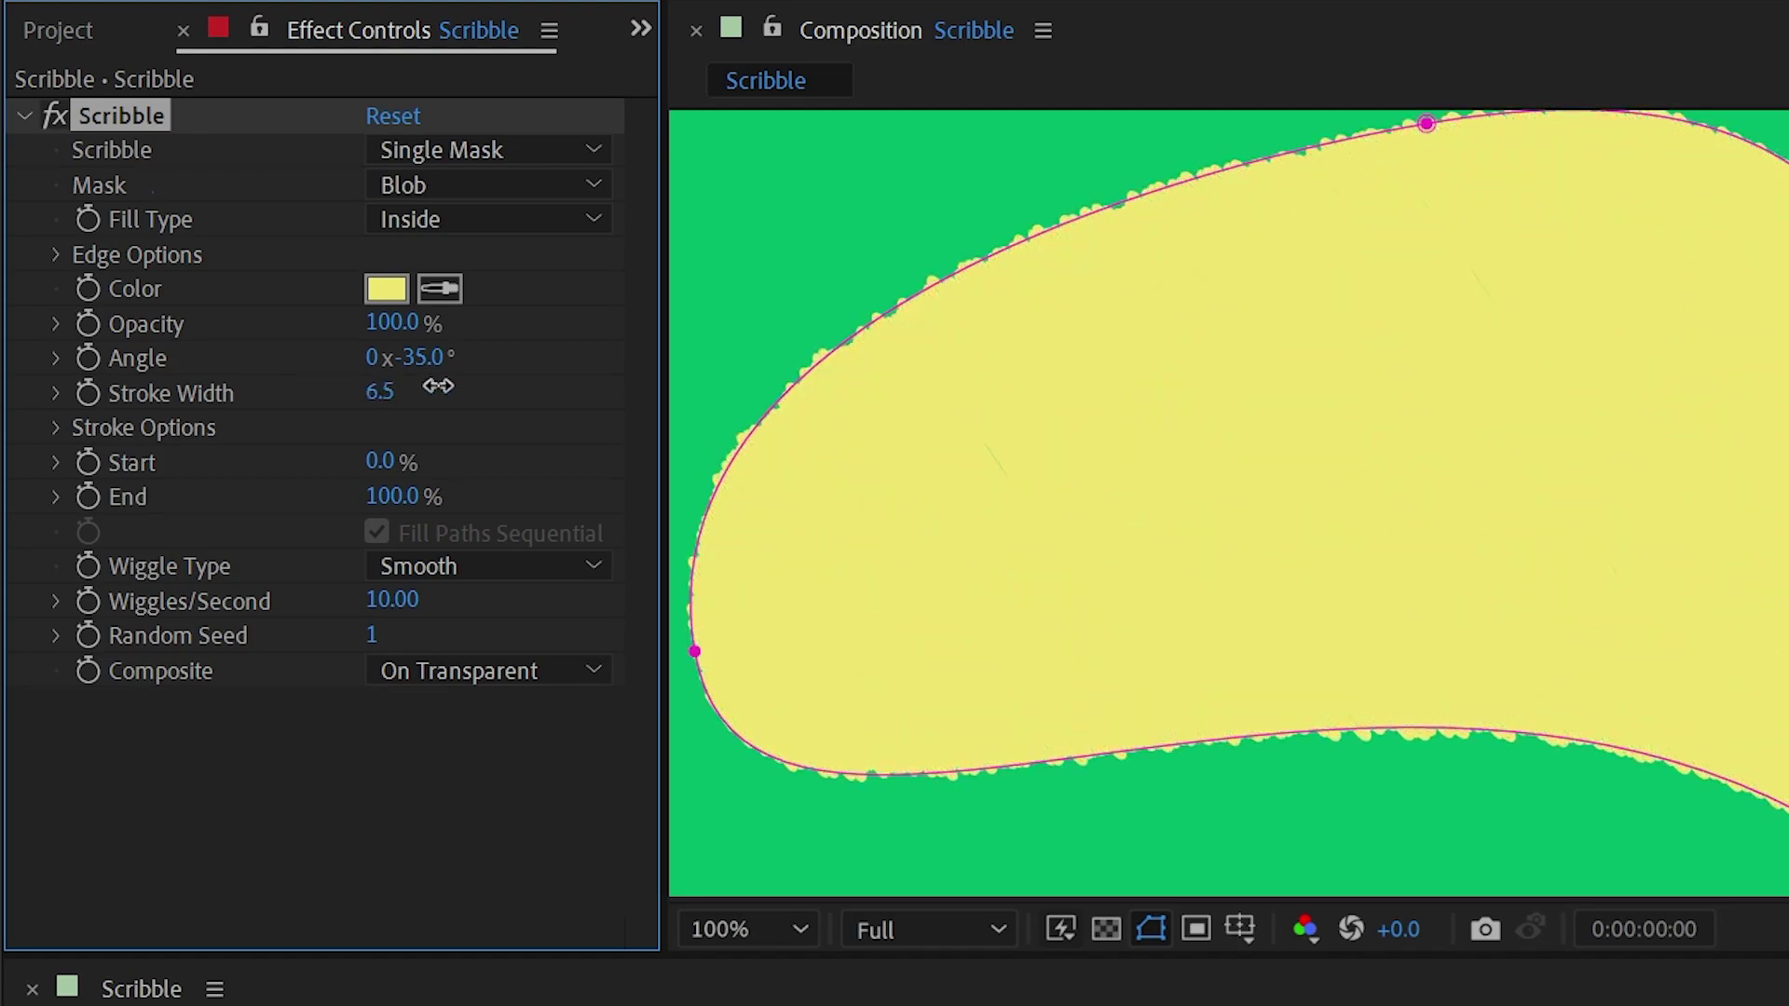
drag(1756, 599, 1322, 367)
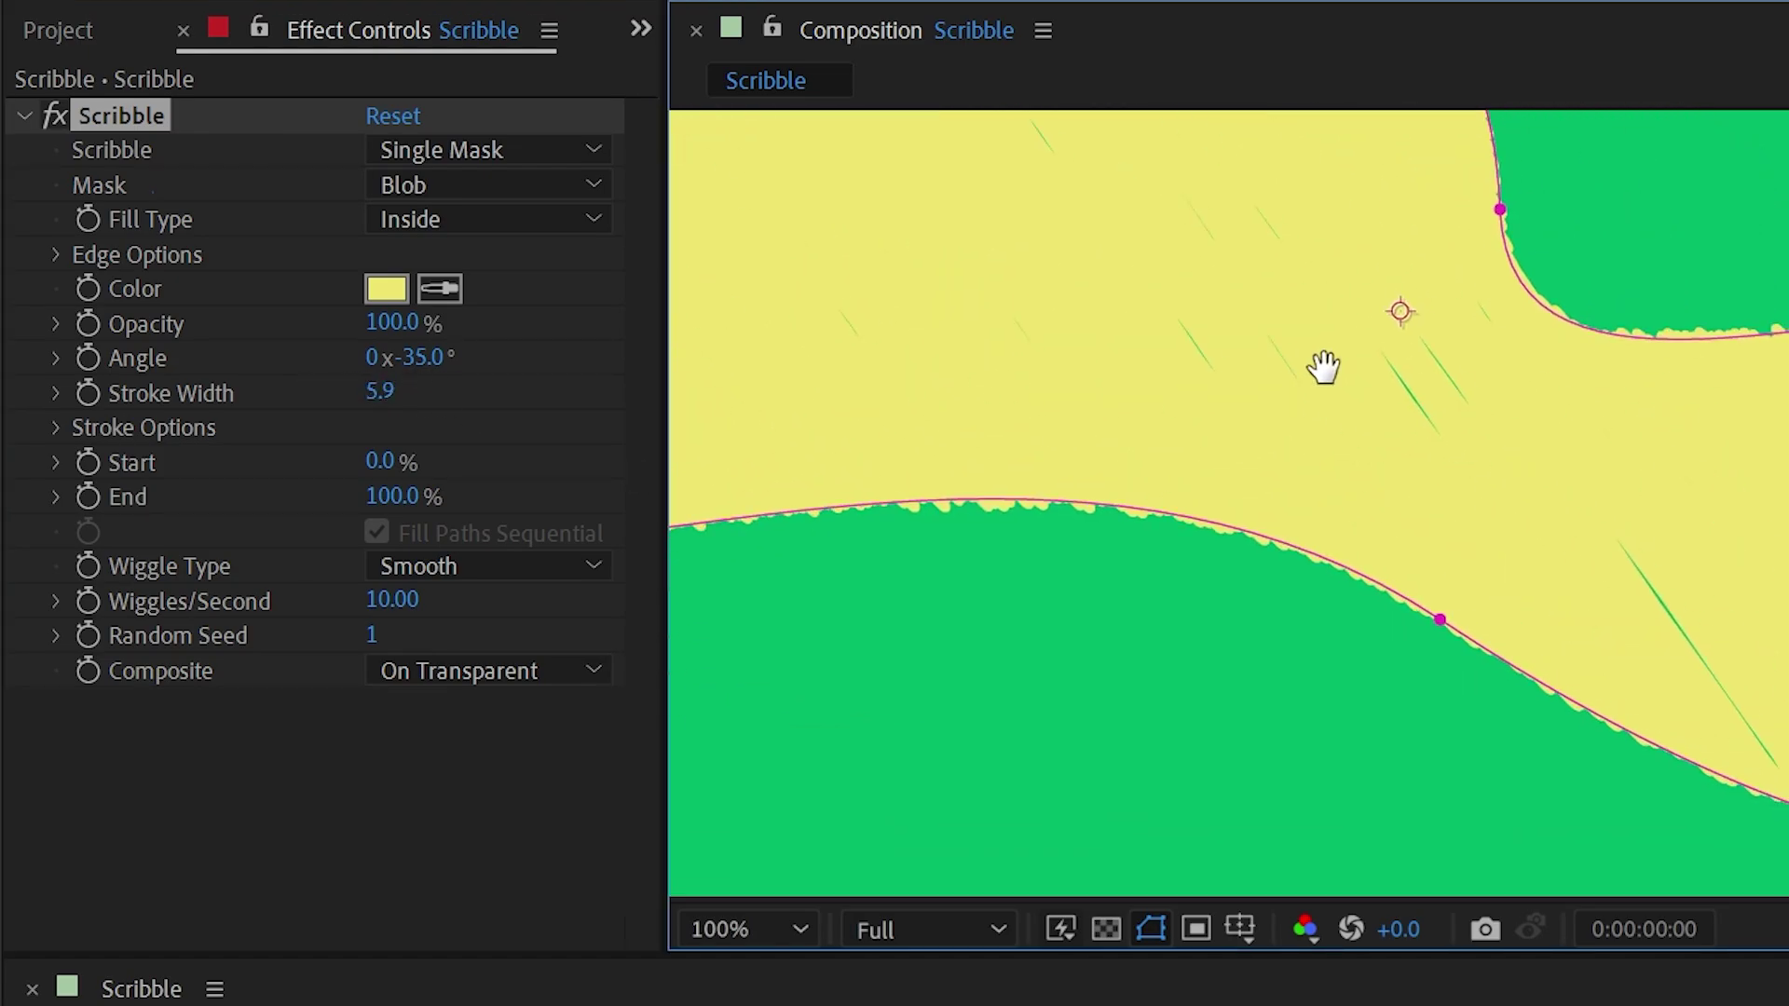
scroll(1351, 391, down, 2)
scroll(917, 264, up, 1)
drag(1127, 416, 1577, 644)
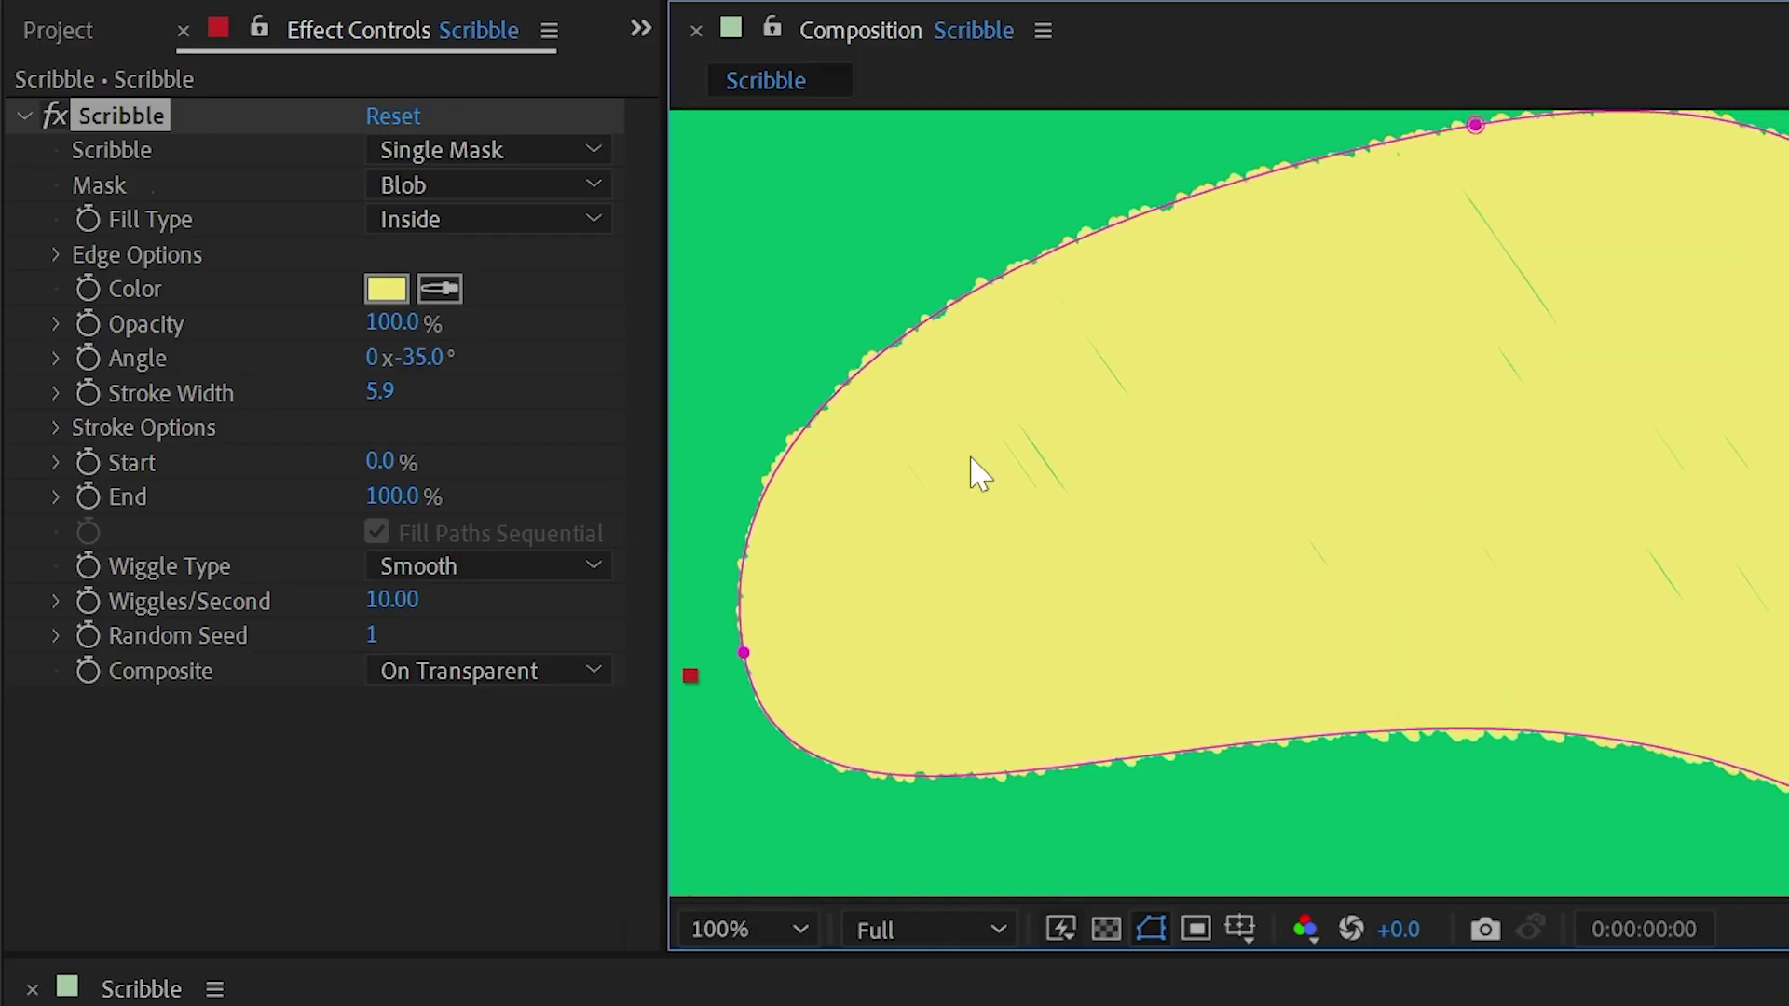
Try Spacing values of 78.0, 200.0 and 10.1 in the Stroke Options and reset Spacing to 5.0
click(52, 428)
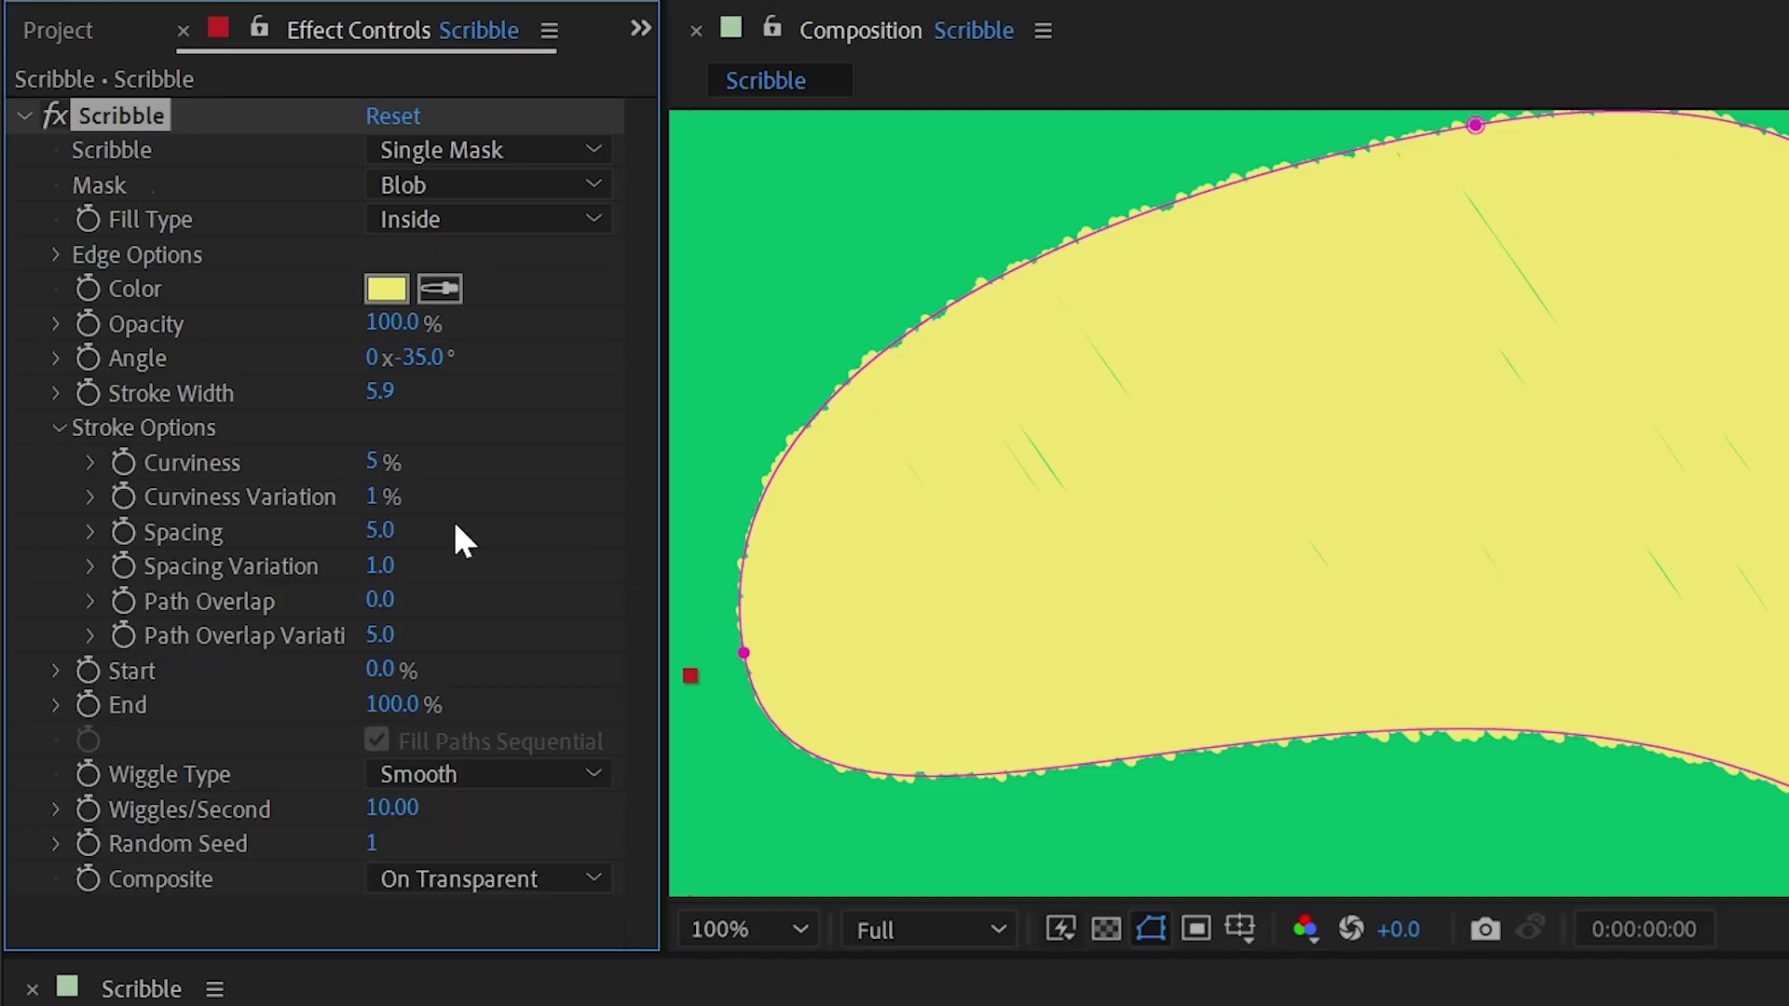
mouse_move(378, 527)
mouse_down()
mouse_move(770, 471)
mouse_move(429, 506)
mouse_move(1776, 427)
mouse_move(1733, 448)
mouse_up()
scroll(1694, 482, down, 1)
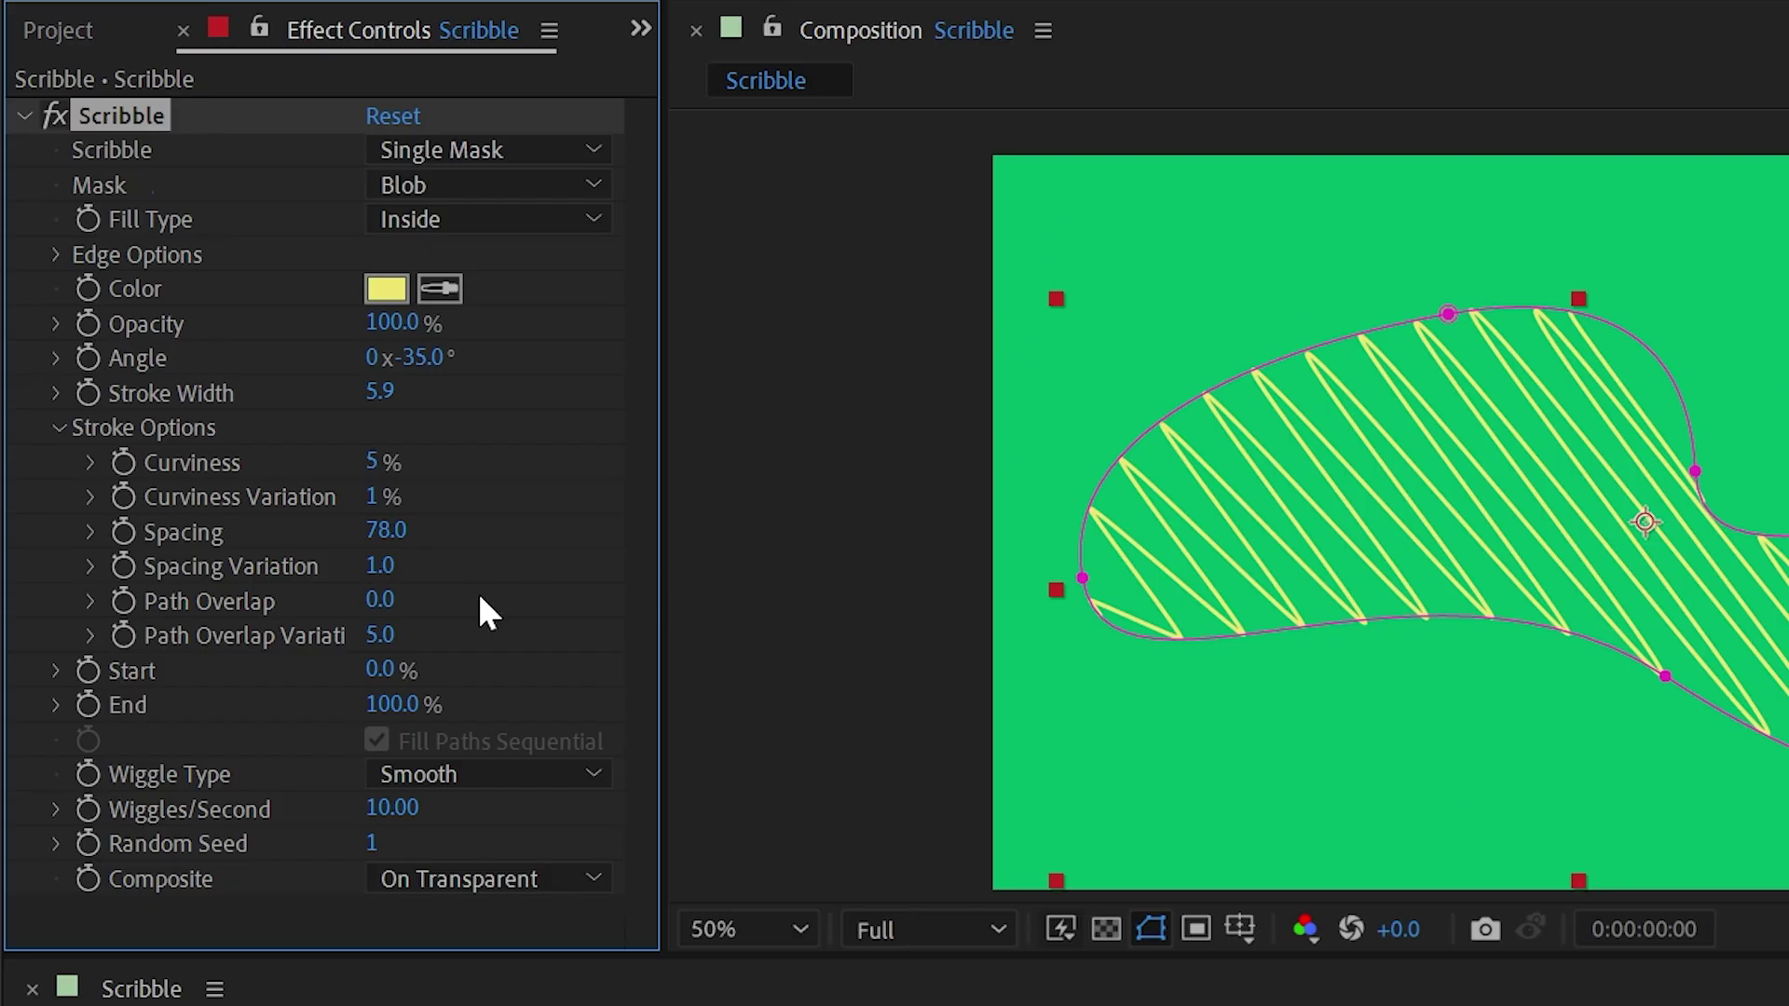
drag(386, 536, 859, 497)
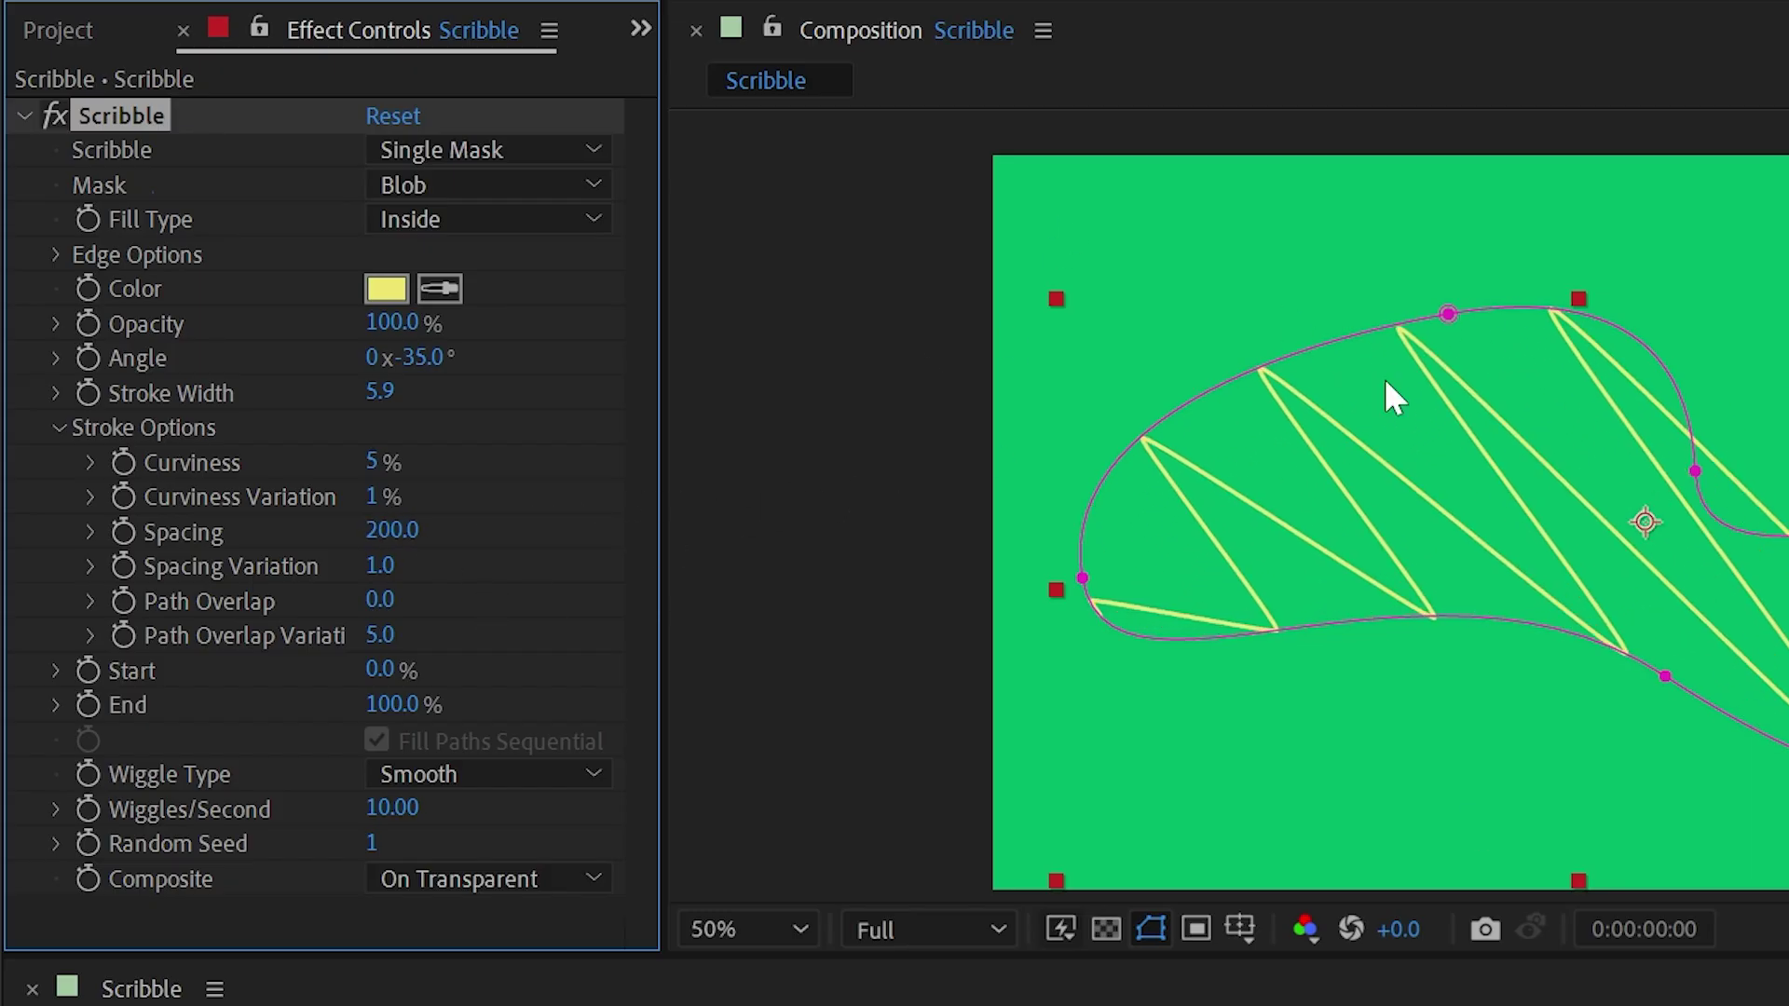
drag(392, 530, 23, 557)
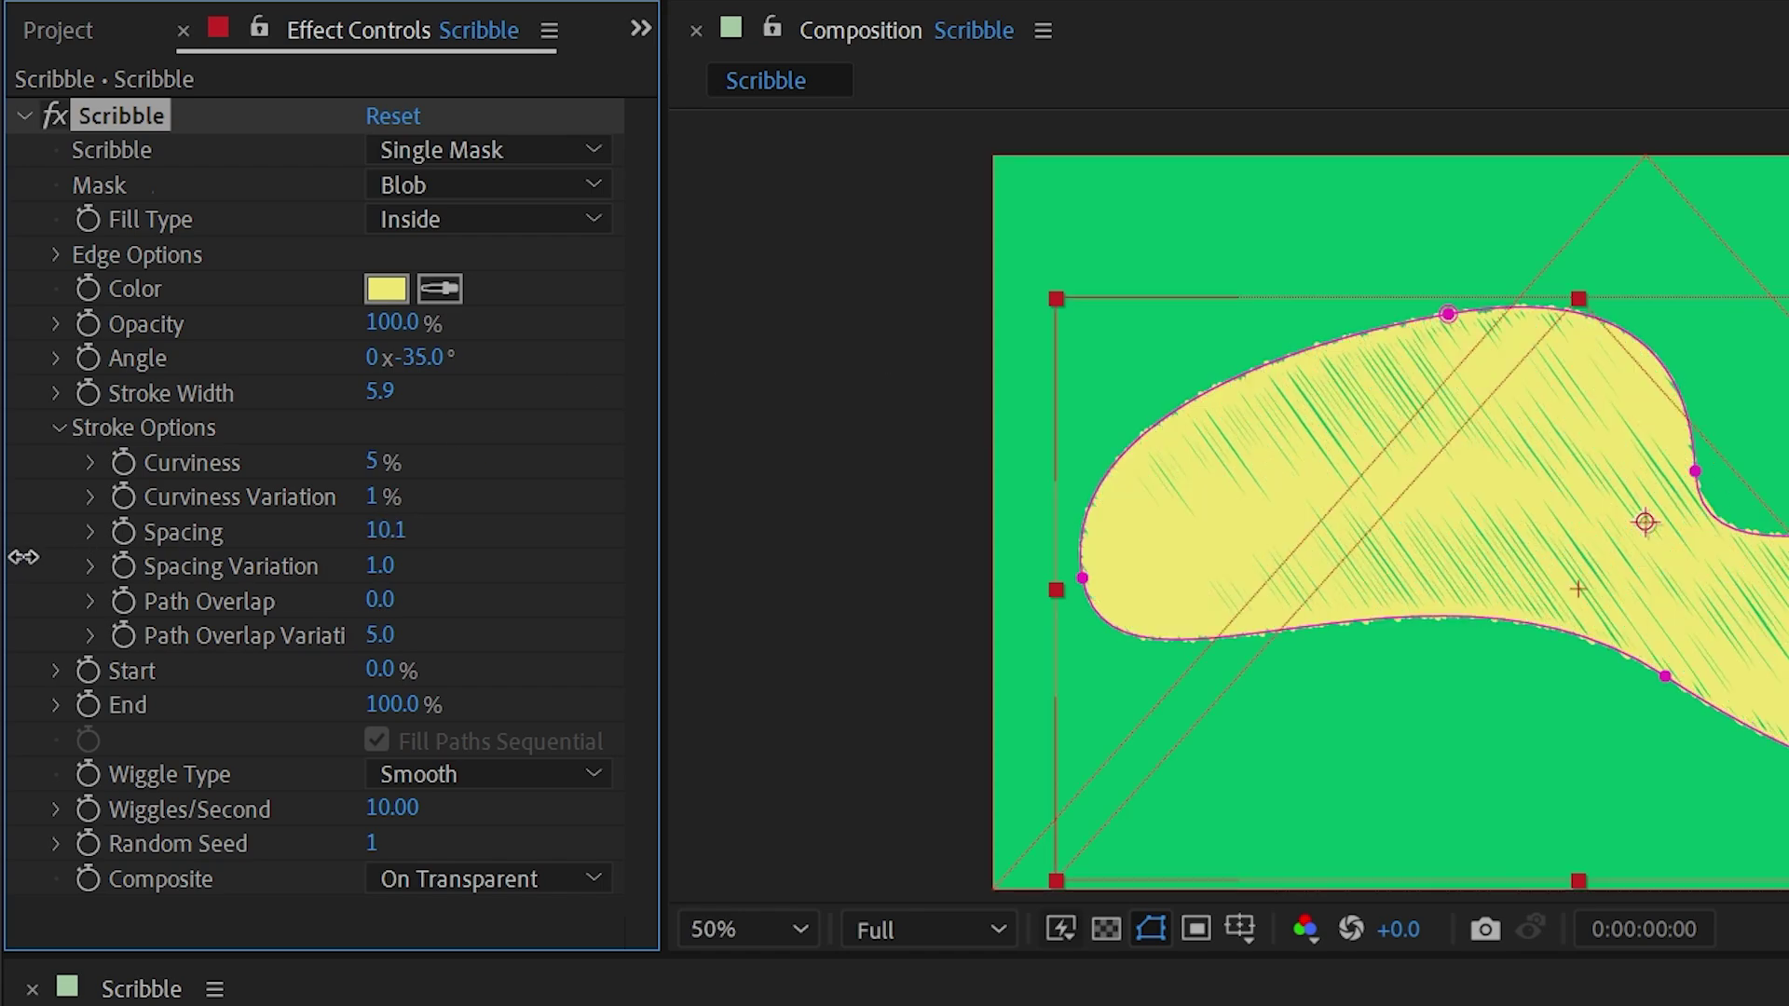
mouse_move(386, 530)
mouse_down()
mouse_move(471, 523)
mouse_move(430, 527)
mouse_up()
right_click(214, 544)
click(347, 875)
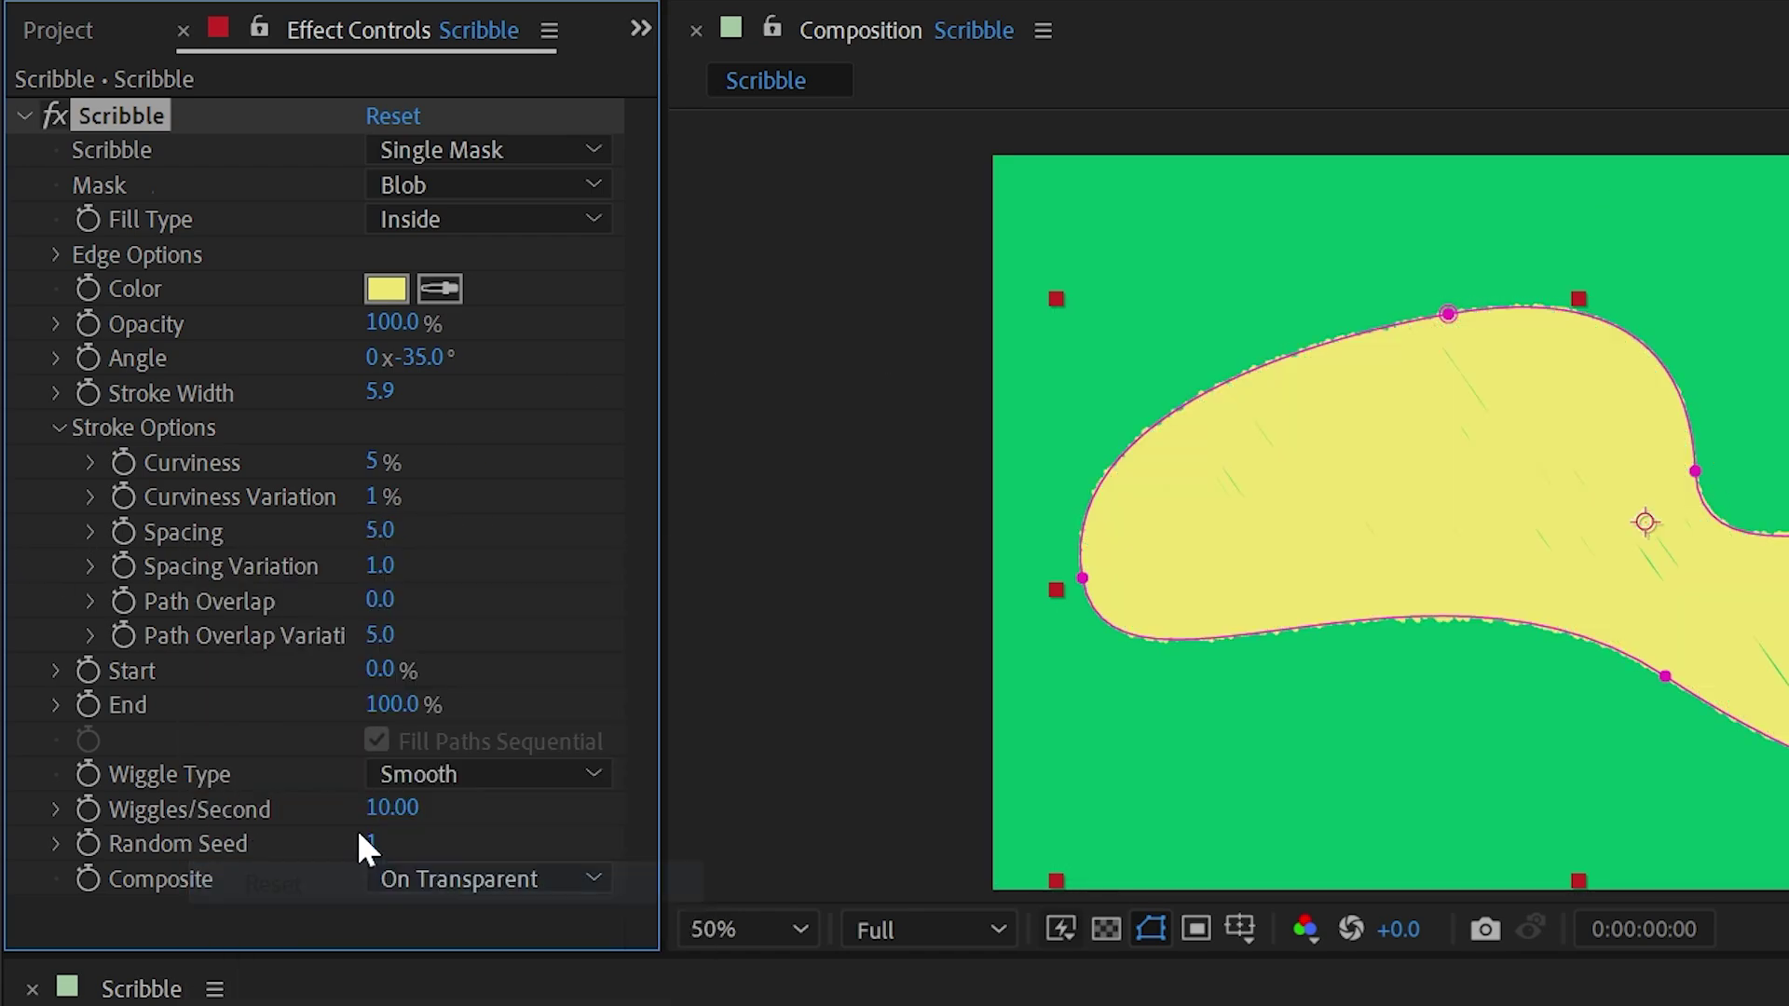
Reduce the Stroke Width to 3.3 and raise the Curviness to 39%
mouse_move(373, 399)
mouse_down()
mouse_move(271, 399)
mouse_move(319, 398)
mouse_up()
scroll(1435, 489, up, 2)
mouse_move(1005, 494)
mouse_down()
mouse_move(979, 451)
mouse_move(946, 507)
mouse_up()
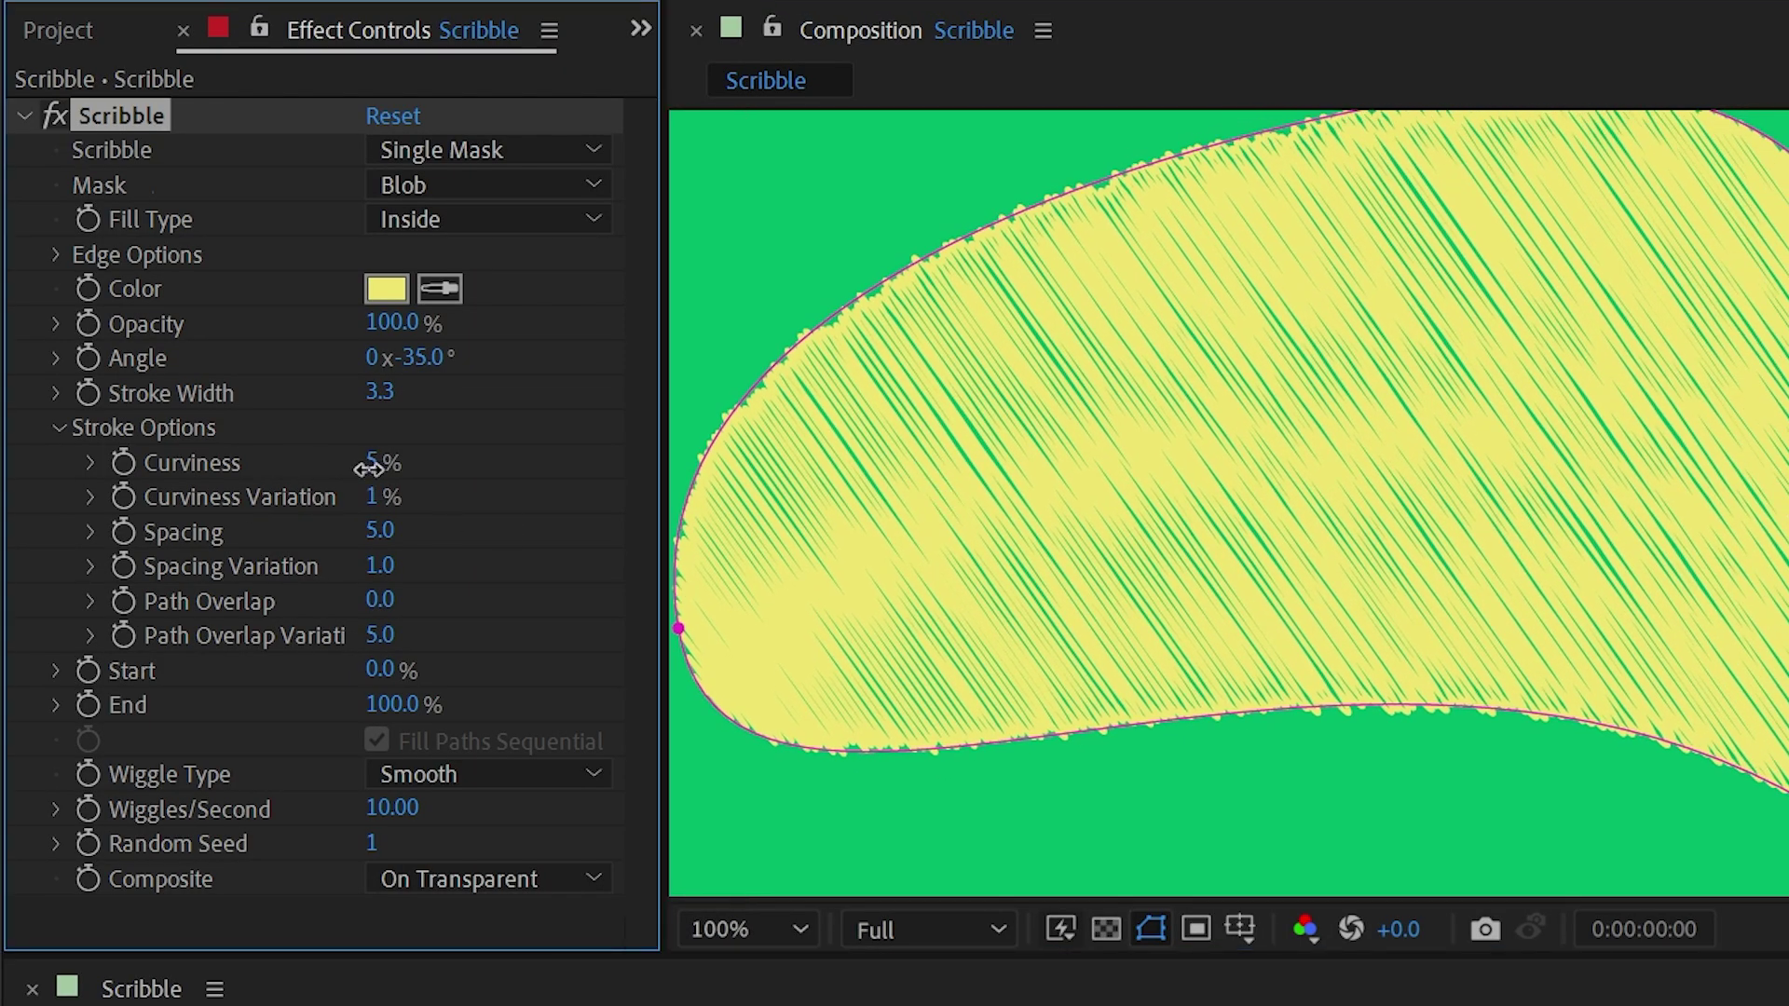
mouse_move(386, 468)
mouse_down()
mouse_move(479, 463)
mouse_move(360, 467)
mouse_move(437, 479)
mouse_up()
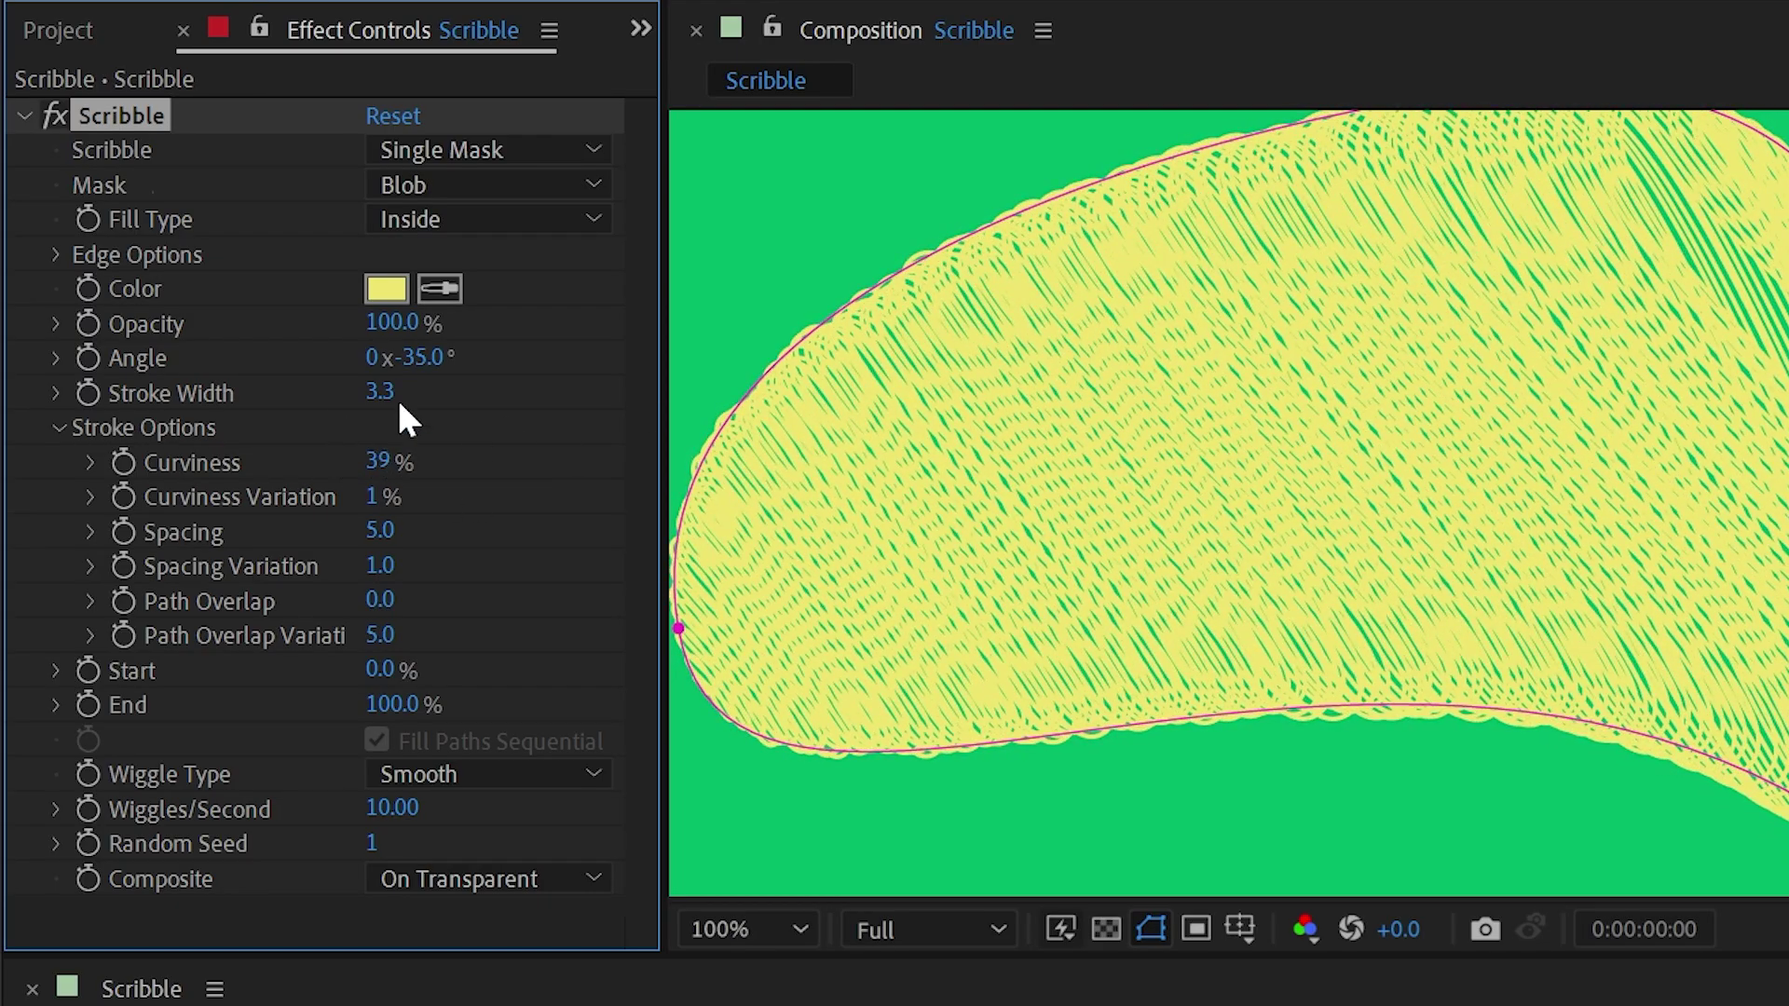
Widen the Spacing to 77.0 and compare Curviness at 0%, 7% and a higher value, resetting it along the way
mouse_move(606, 532)
mouse_down()
mouse_move(922, 499)
mouse_move(491, 511)
mouse_move(1290, 490)
mouse_move(559, 513)
mouse_move(570, 522)
mouse_up()
drag(382, 461, 288, 459)
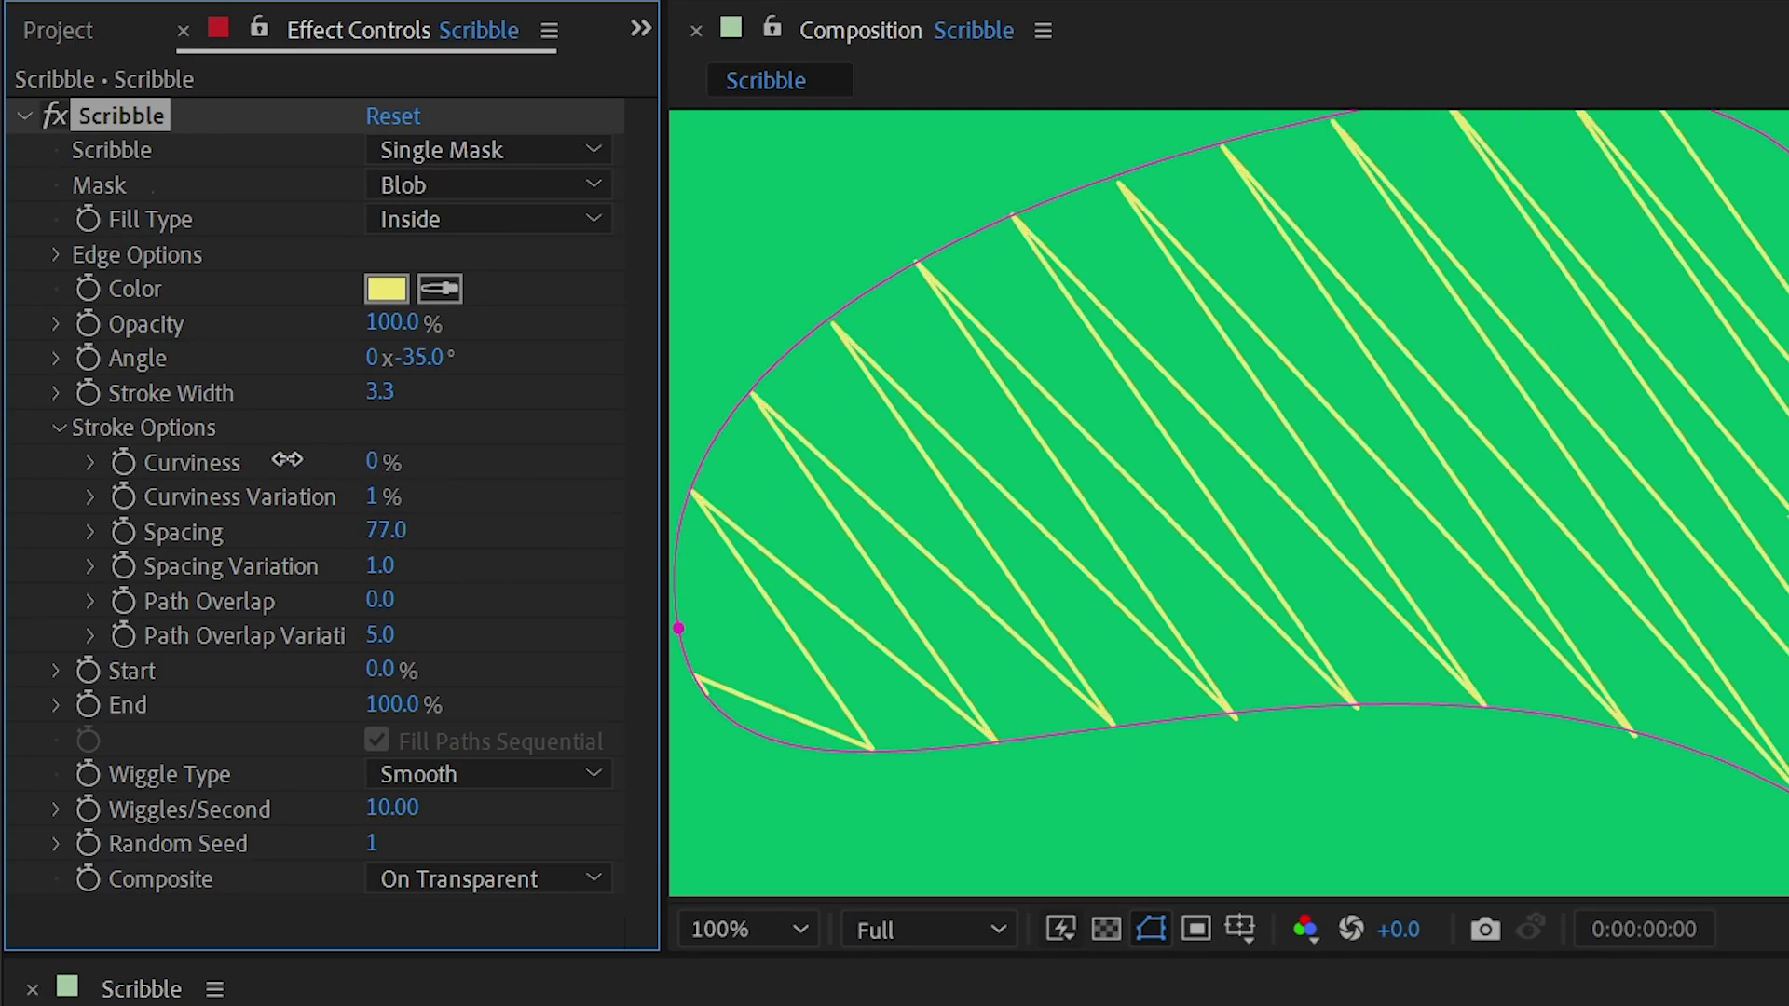
right_click(193, 456)
click(280, 795)
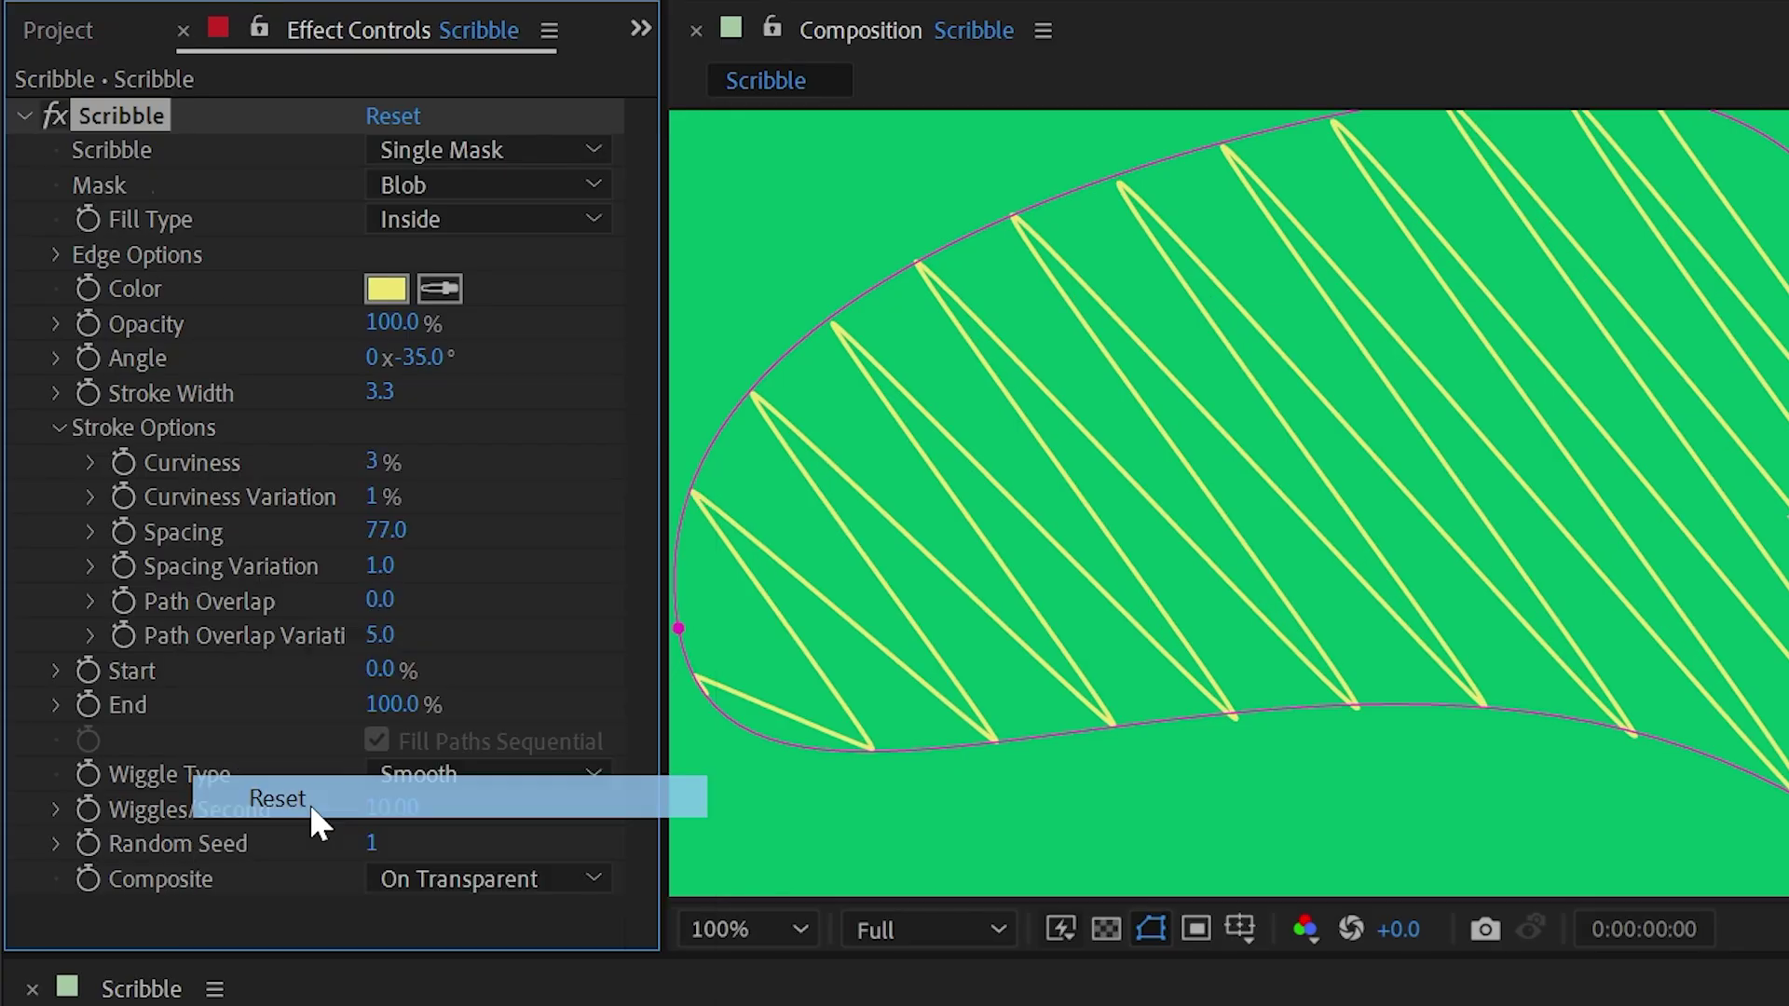
drag(372, 459, 374, 458)
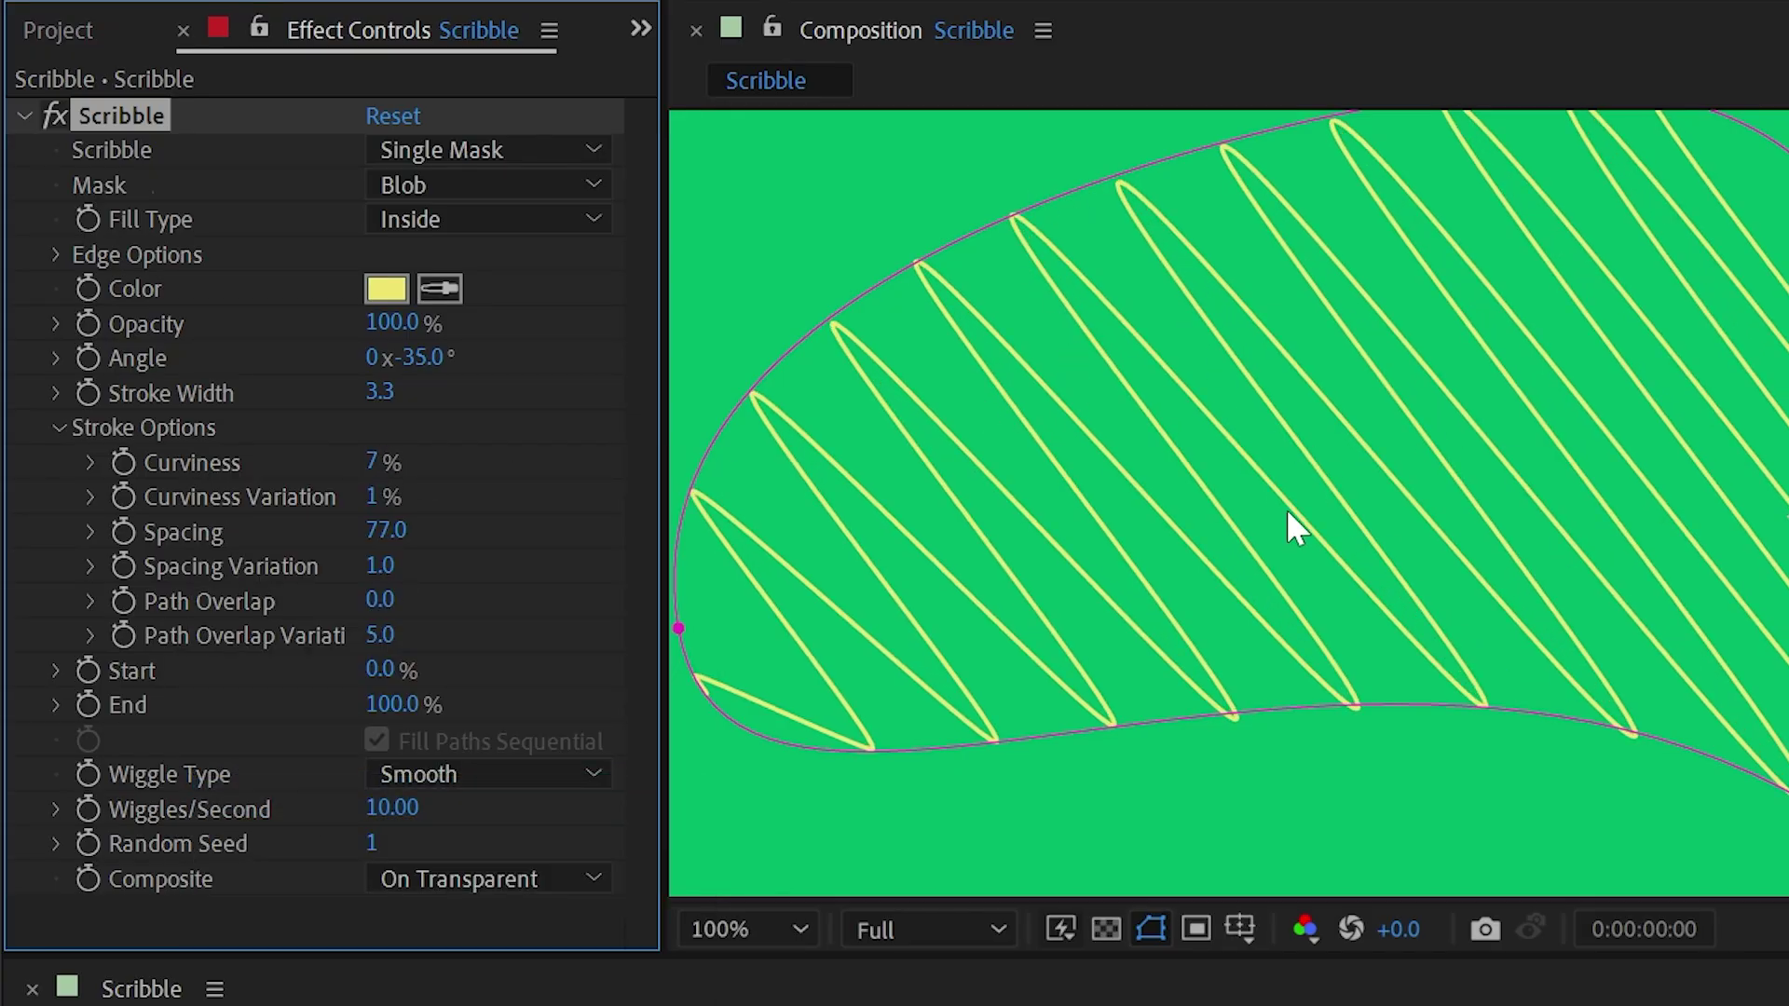
mouse_move(370, 461)
mouse_down()
mouse_move(739, 431)
mouse_move(420, 479)
mouse_move(759, 428)
mouse_move(665, 413)
mouse_up()
Set Curviness Variation to 86%, Curviness to 5% and Spacing to 5.0
mouse_move(383, 496)
mouse_down()
mouse_move(531, 491)
mouse_move(261, 513)
mouse_move(467, 483)
mouse_move(436, 457)
mouse_move(105, 471)
mouse_move(136, 463)
mouse_up()
click(392, 461)
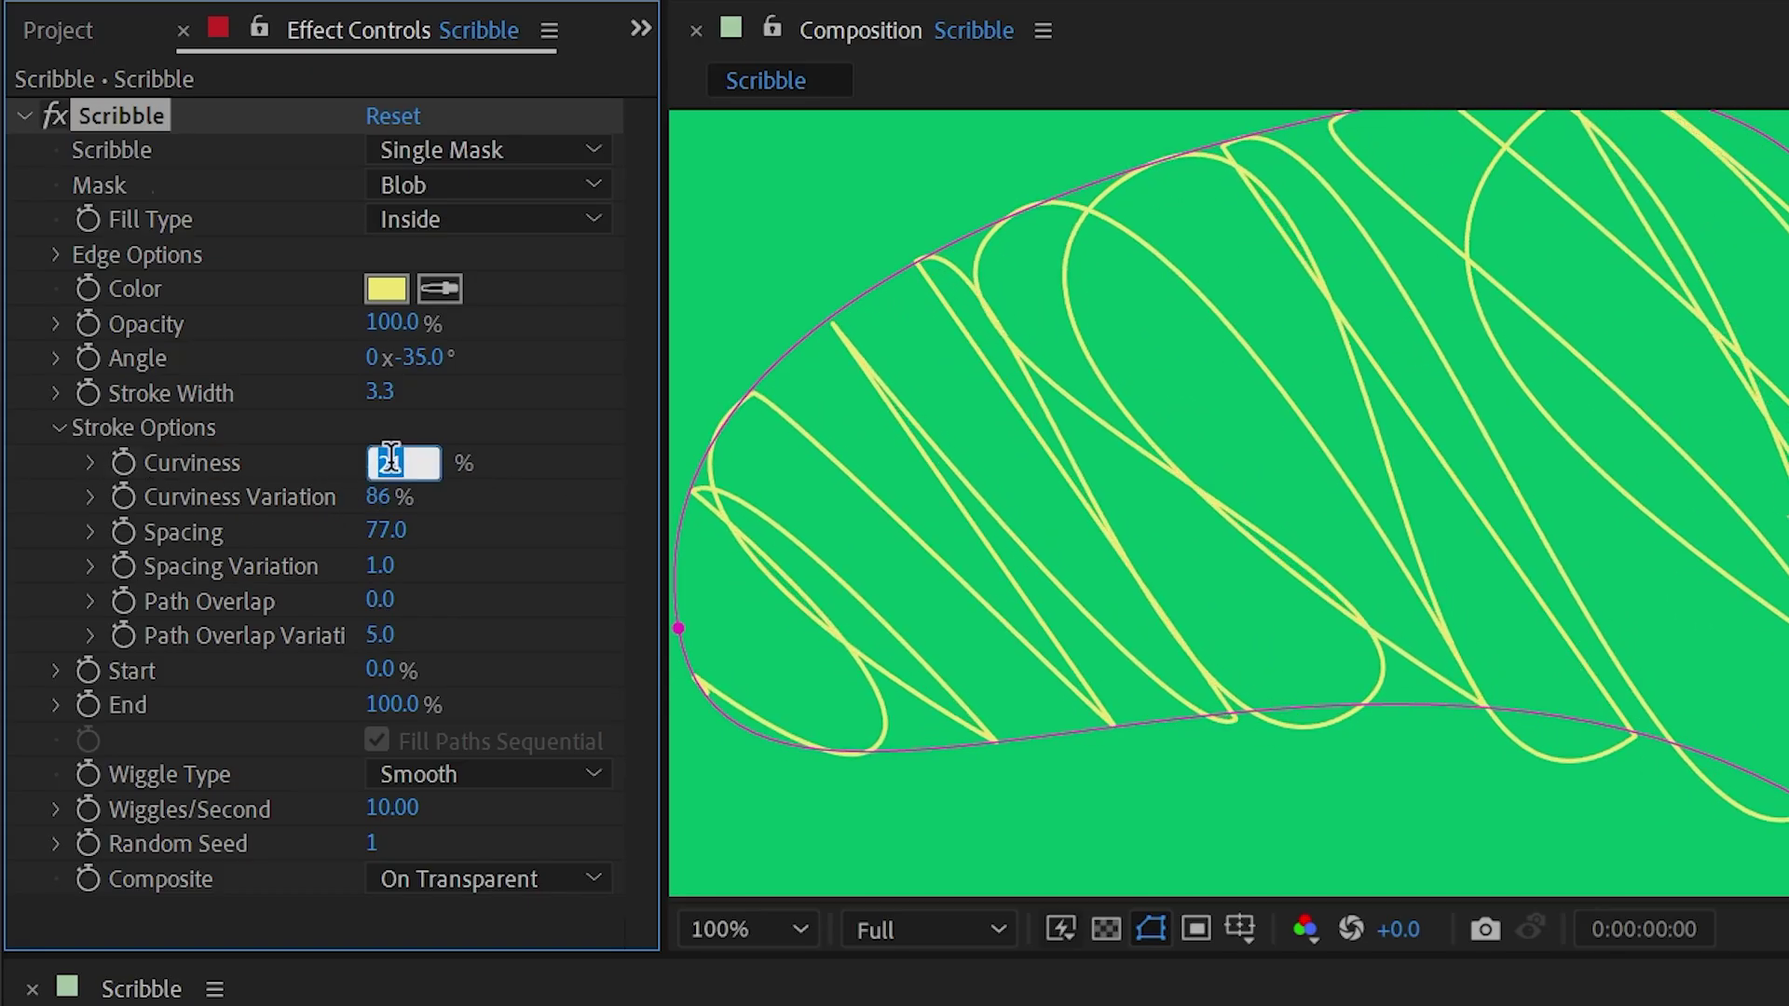
text(5)
key(Return)
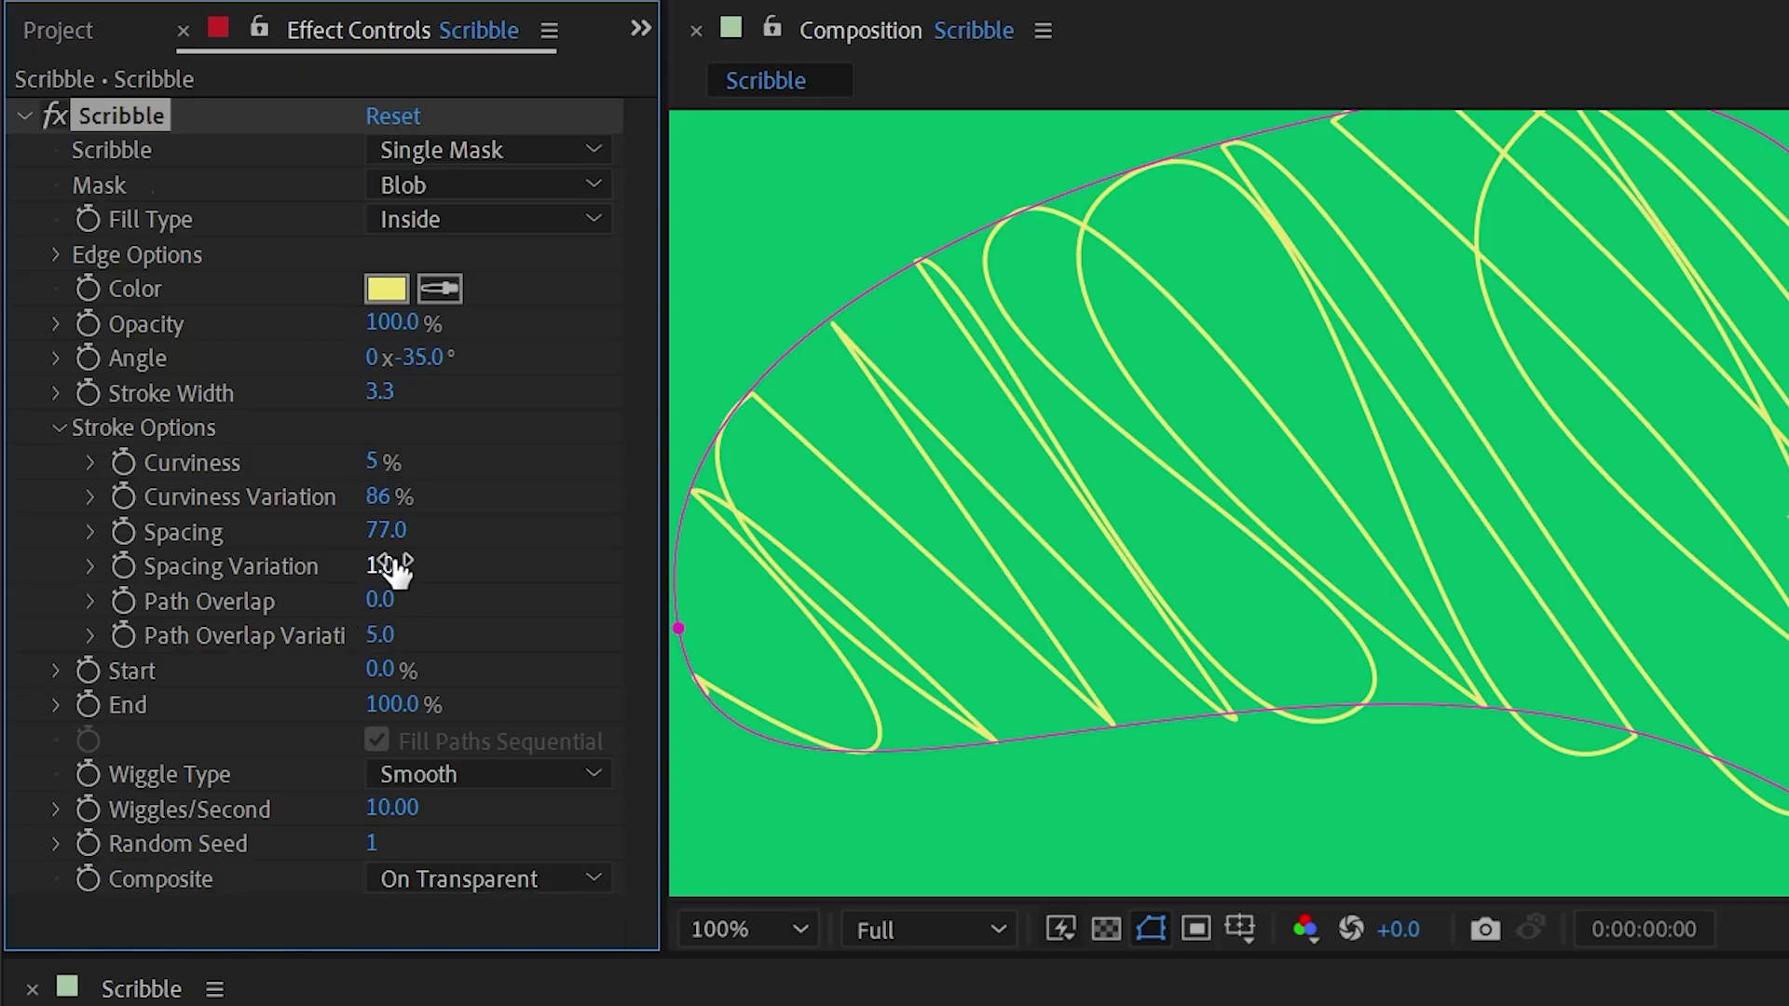
drag(390, 530, 5, 541)
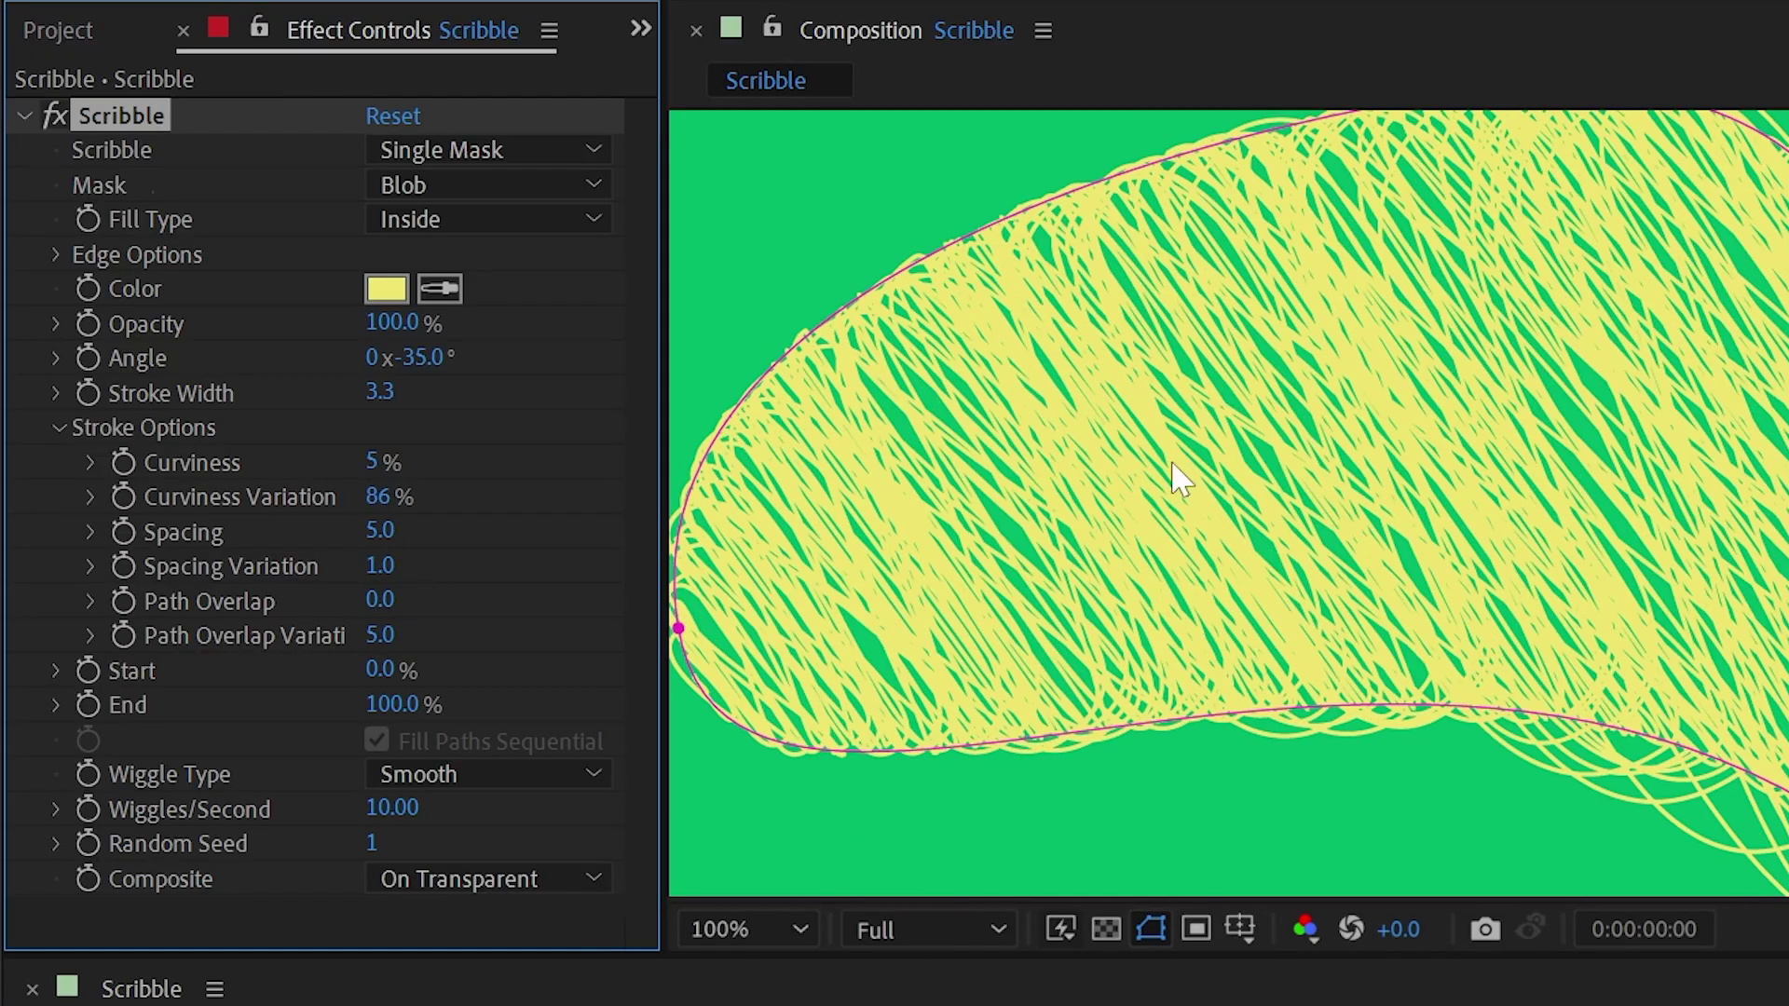
Lower the Curviness Variation to 44% and raise the Path Overlap to 74.0 so the strokes extend beyond the mask
drag(378, 497, 304, 498)
mouse_move(380, 599)
mouse_down()
mouse_move(591, 598)
mouse_move(388, 599)
mouse_move(447, 599)
mouse_move(411, 601)
mouse_move(444, 572)
mouse_move(486, 574)
mouse_up()
scroll(1421, 503, down, 2)
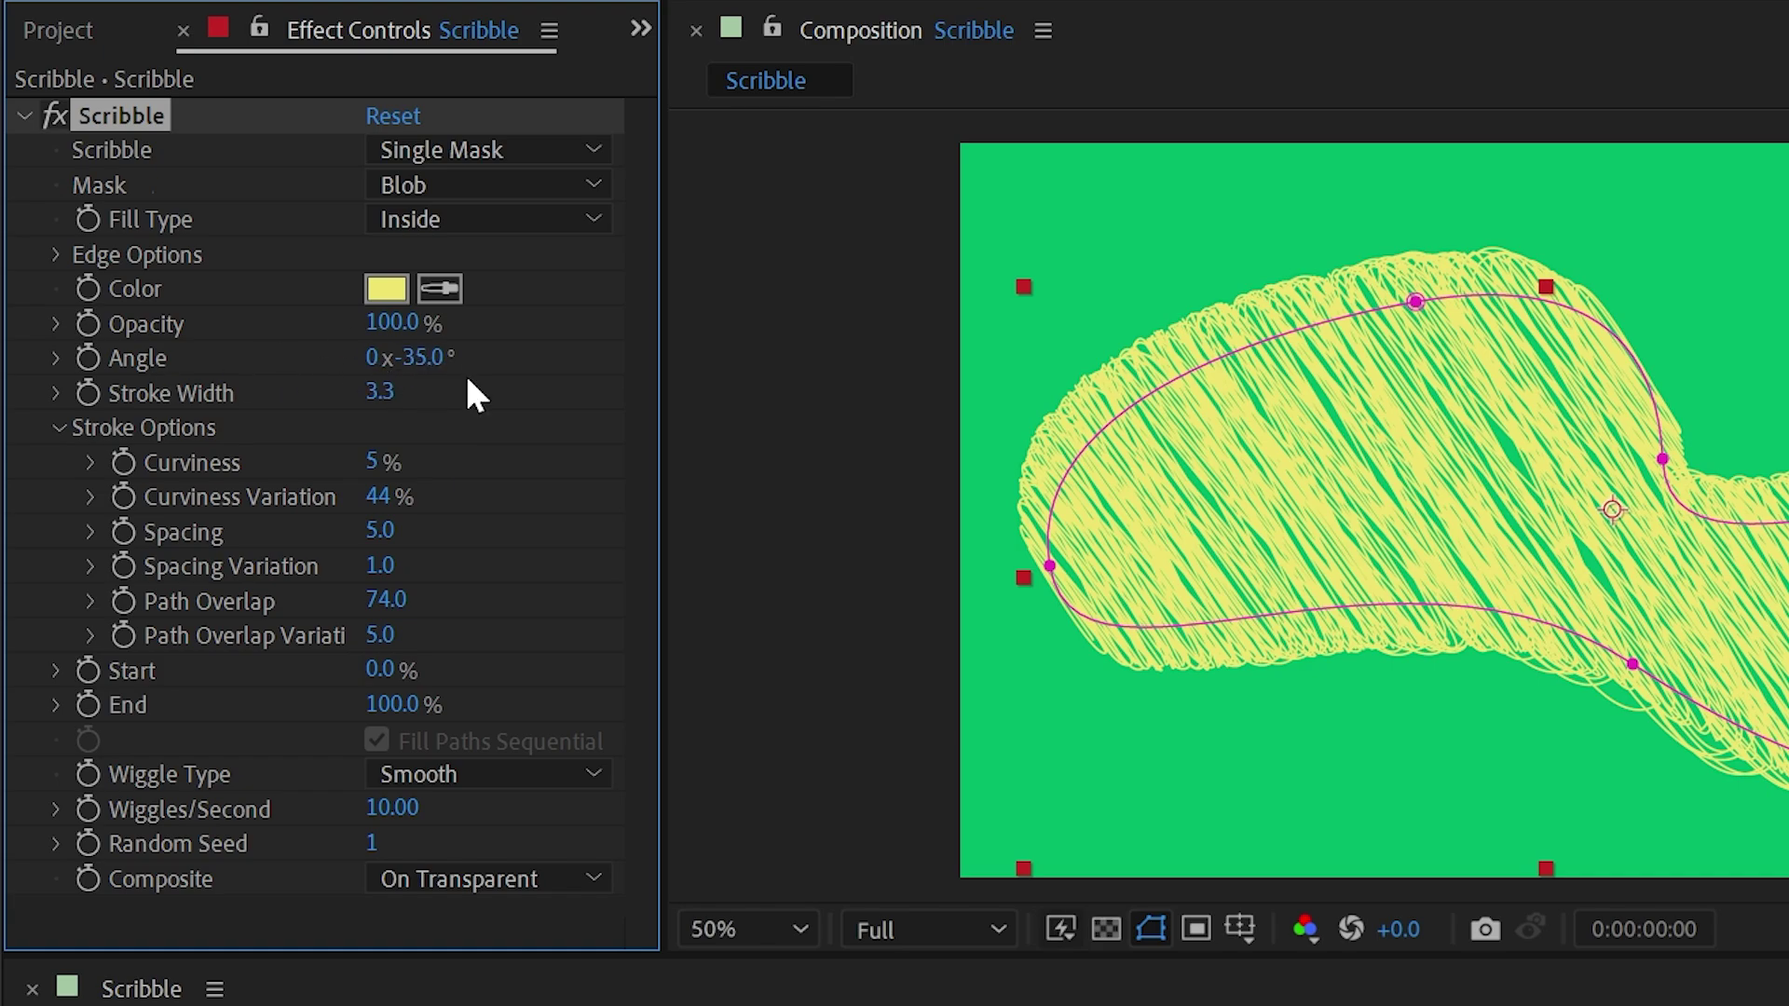
Set the scribble Angle to +4.0° and the Path Overlap Variation to 20.0
mouse_move(442, 365)
mouse_down()
mouse_move(550, 373)
mouse_move(423, 372)
mouse_move(535, 363)
mouse_move(497, 360)
mouse_move(511, 378)
mouse_up()
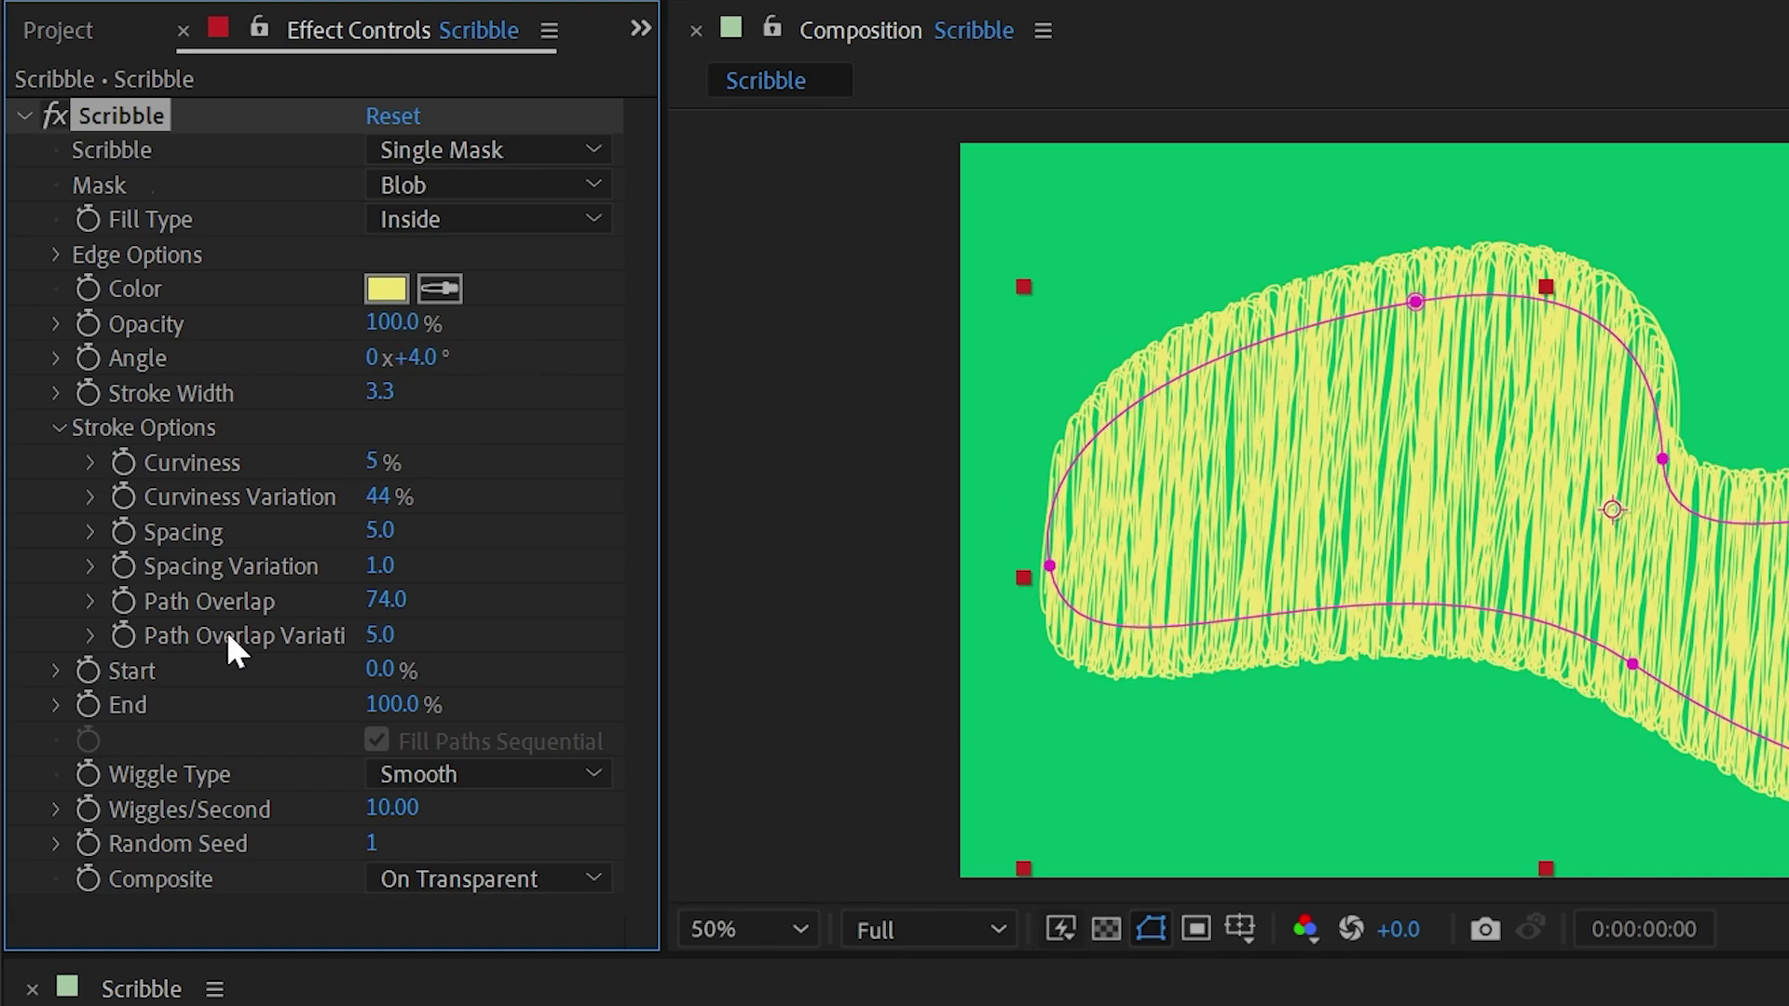
mouse_move(392, 643)
mouse_down()
mouse_move(467, 634)
mouse_move(409, 633)
mouse_up()
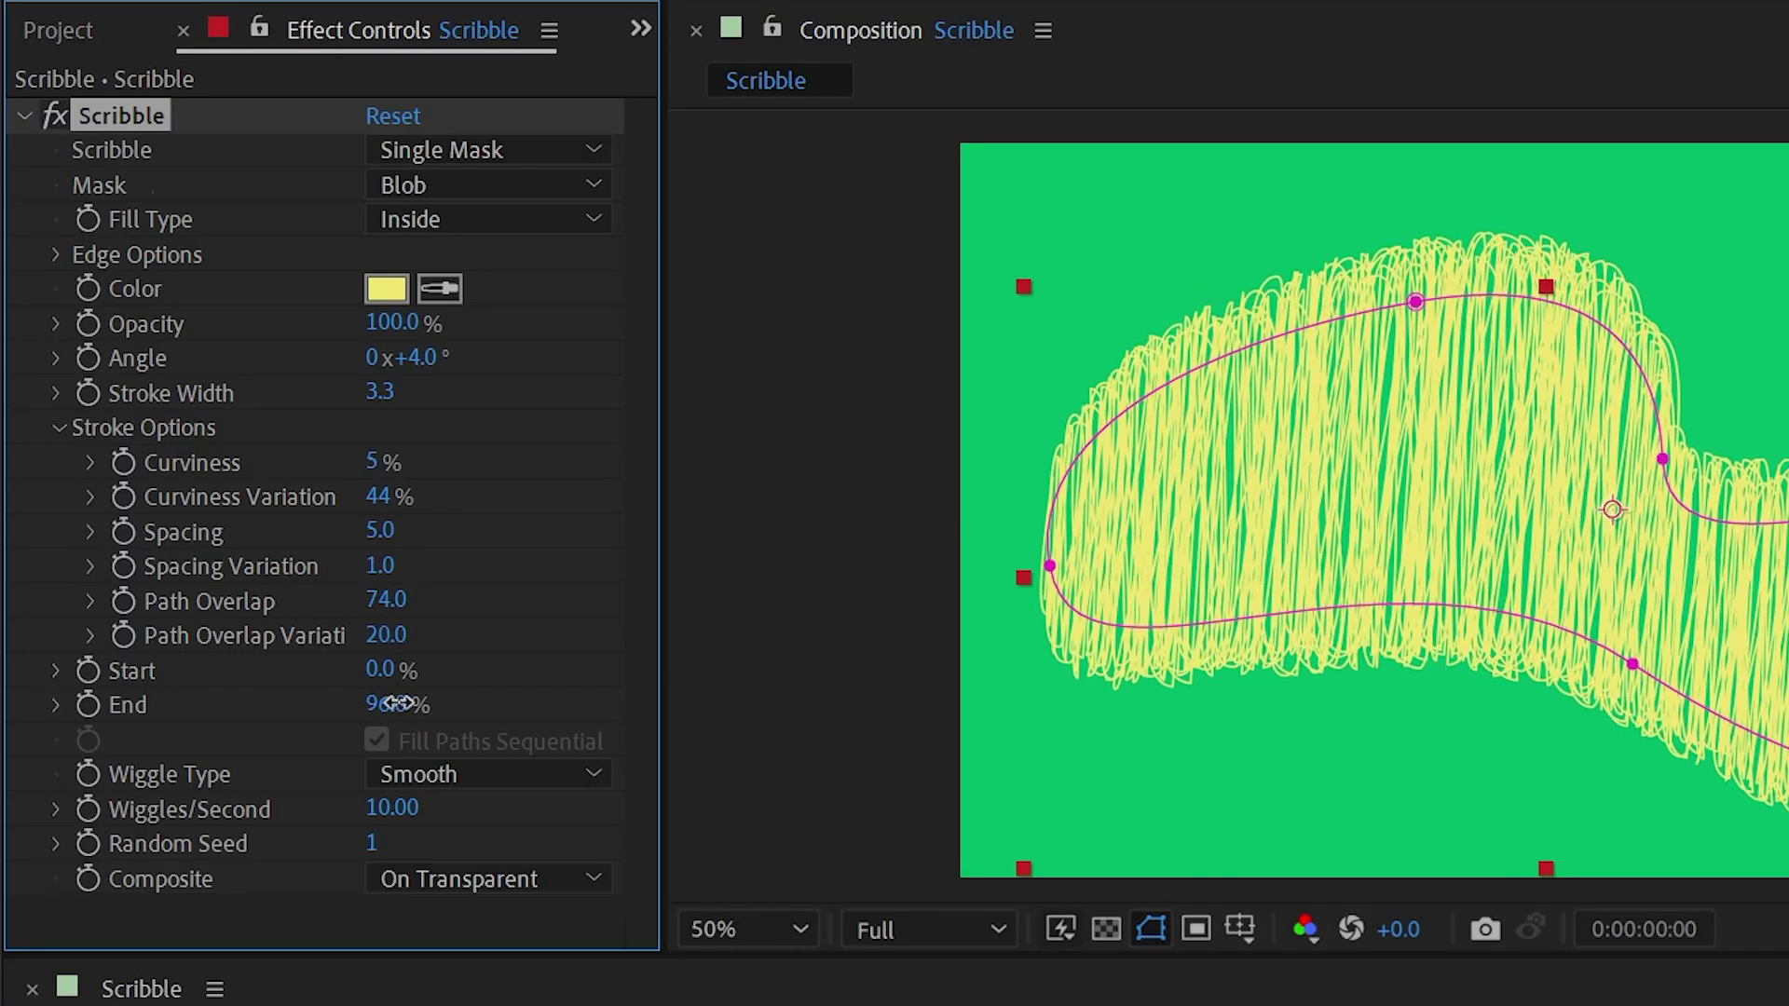
Try lowering the End value on the filled Blob and restore it to 100%
mouse_move(332, 700)
mouse_down()
mouse_move(196, 699)
mouse_move(182, 675)
mouse_move(452, 663)
mouse_move(396, 707)
mouse_move(1074, 743)
mouse_up()
drag(396, 698, 458, 752)
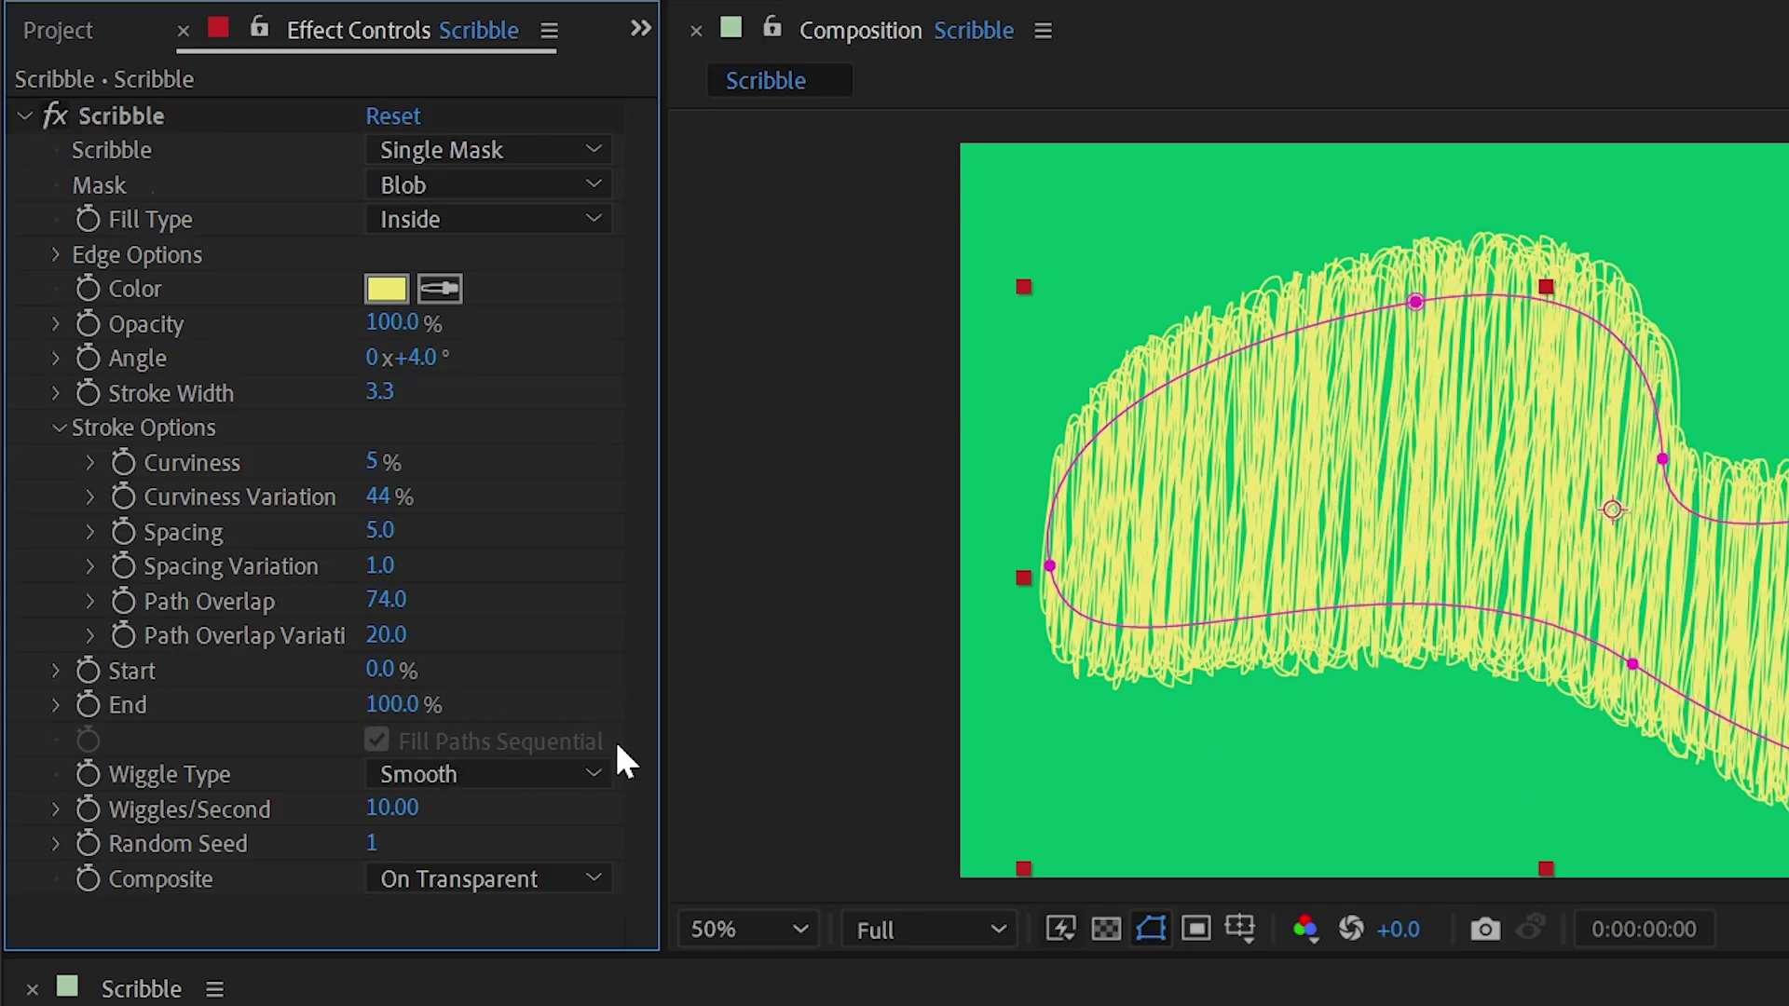
Set the Scribble option to All Masks and draw a second closed, curved mask above the Blob's narrower end
click(415, 149)
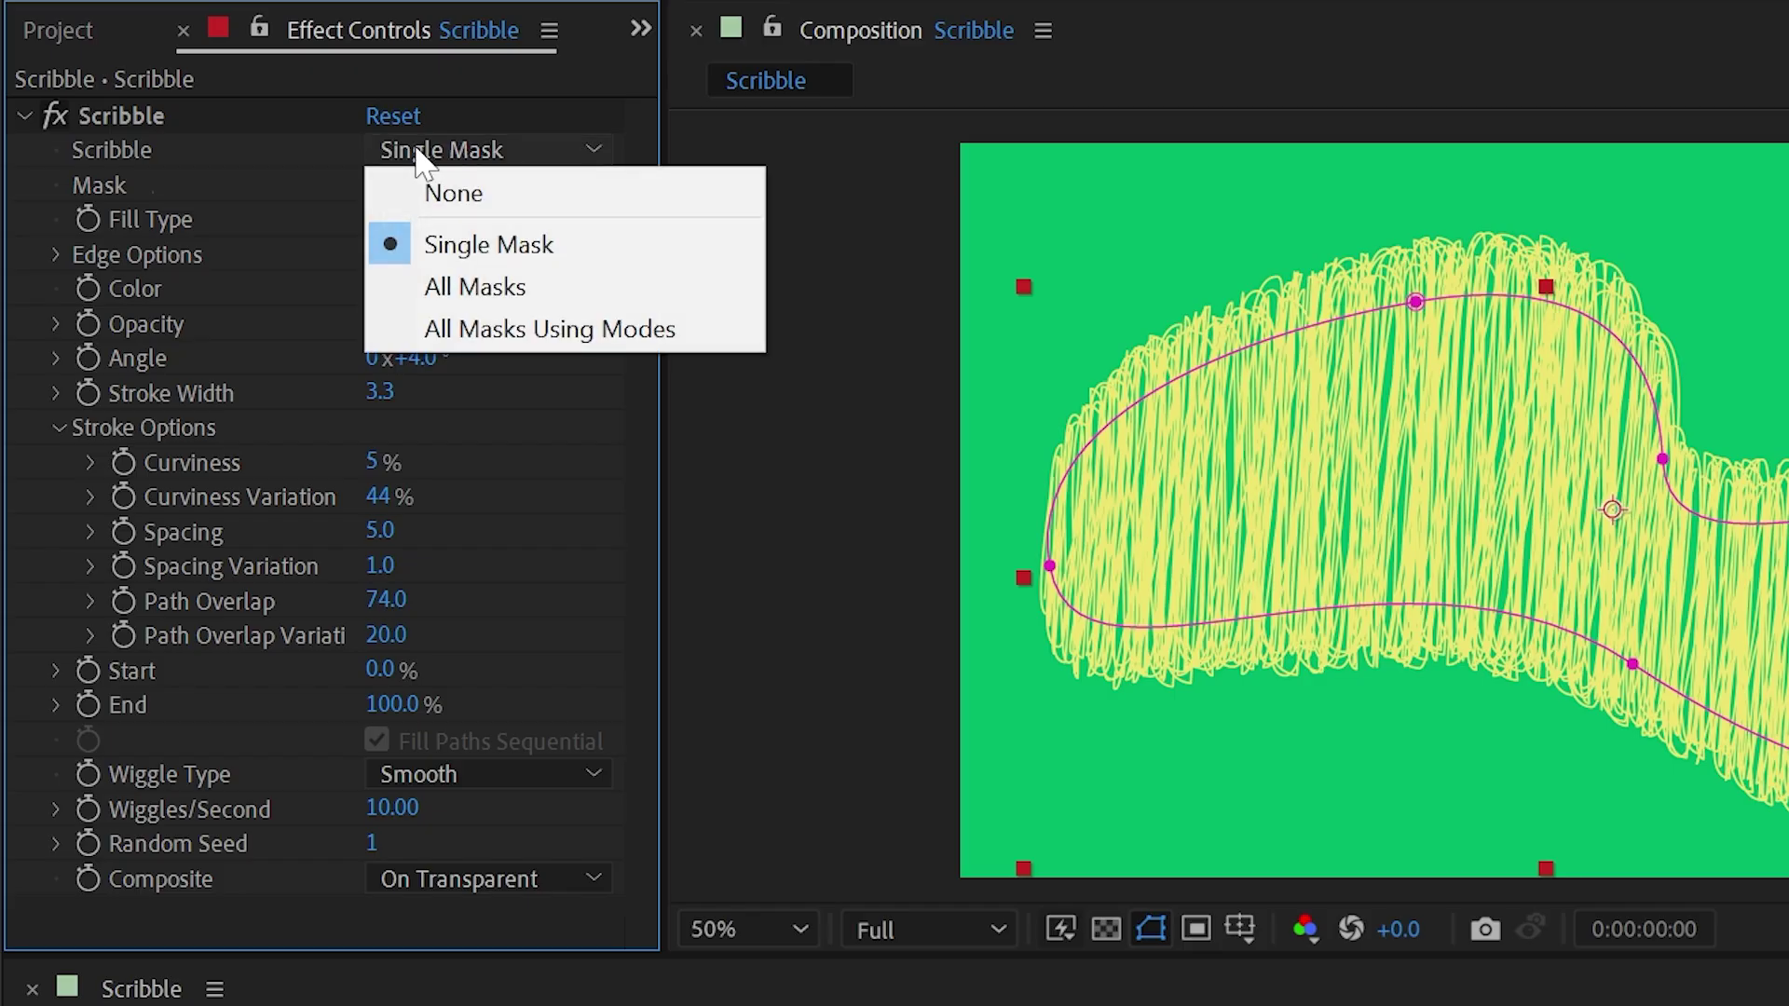
click(498, 291)
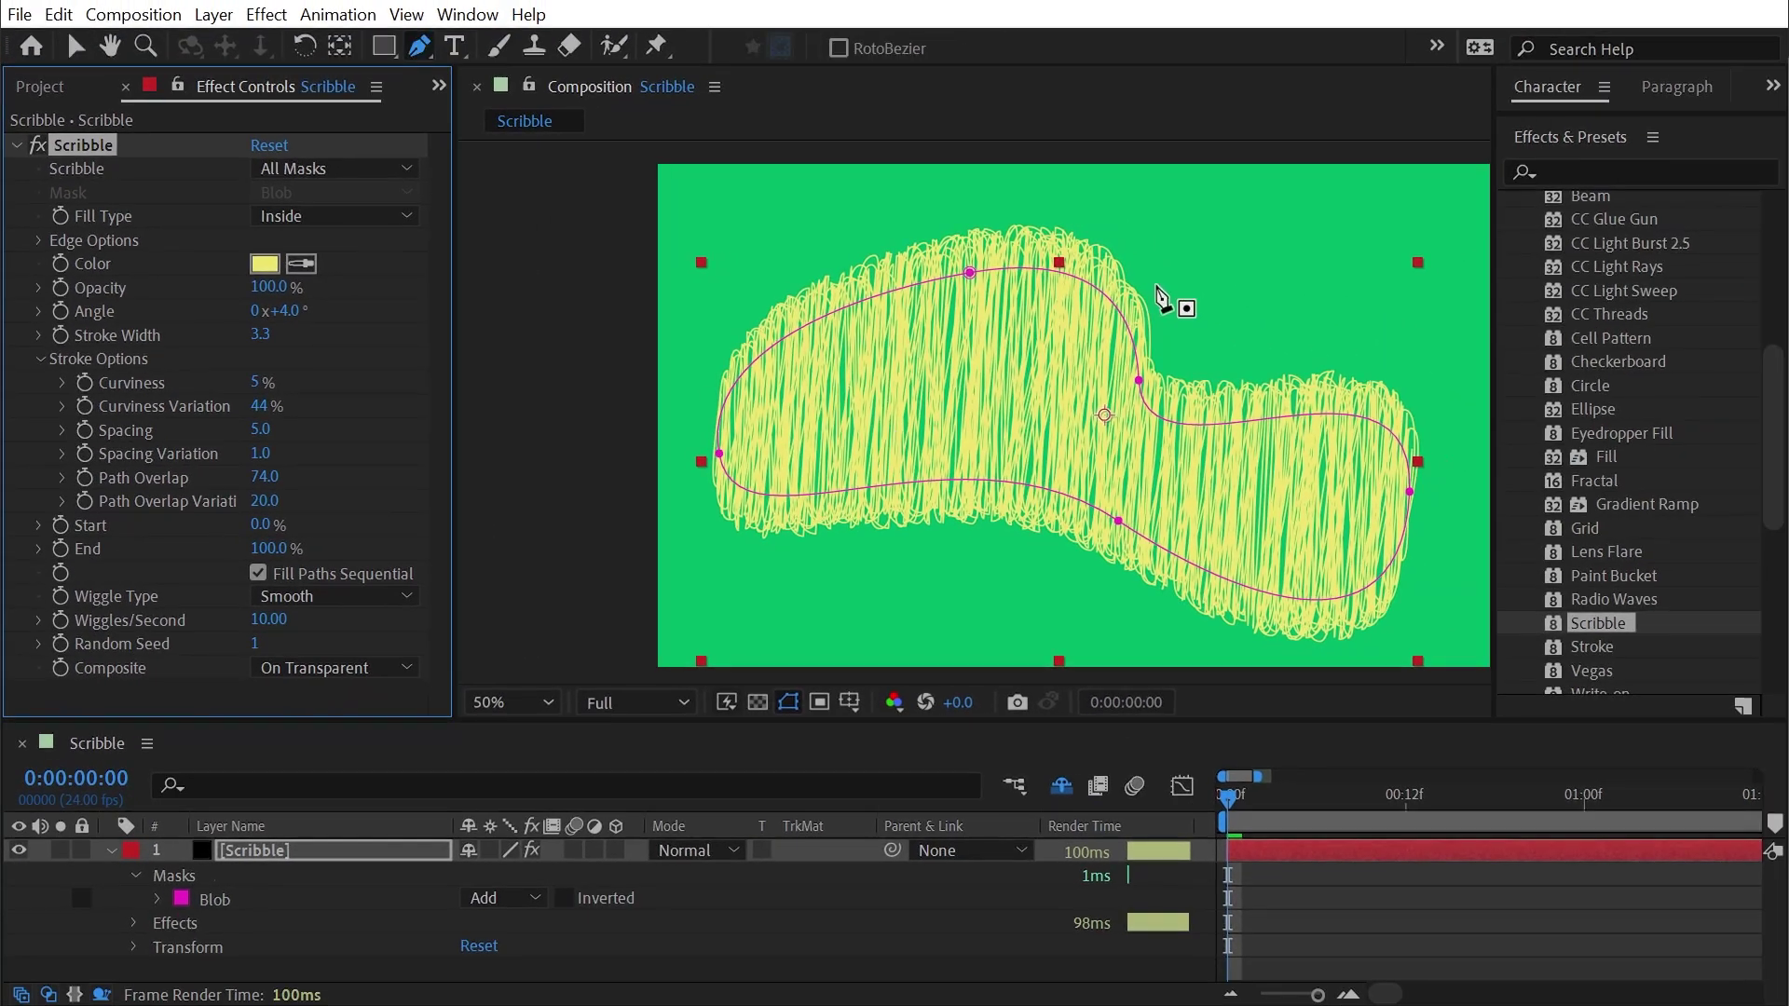
mouse_move(1188, 270)
mouse_down()
mouse_move(1250, 231)
mouse_move(1305, 327)
mouse_move(1182, 329)
mouse_up()
click(1189, 270)
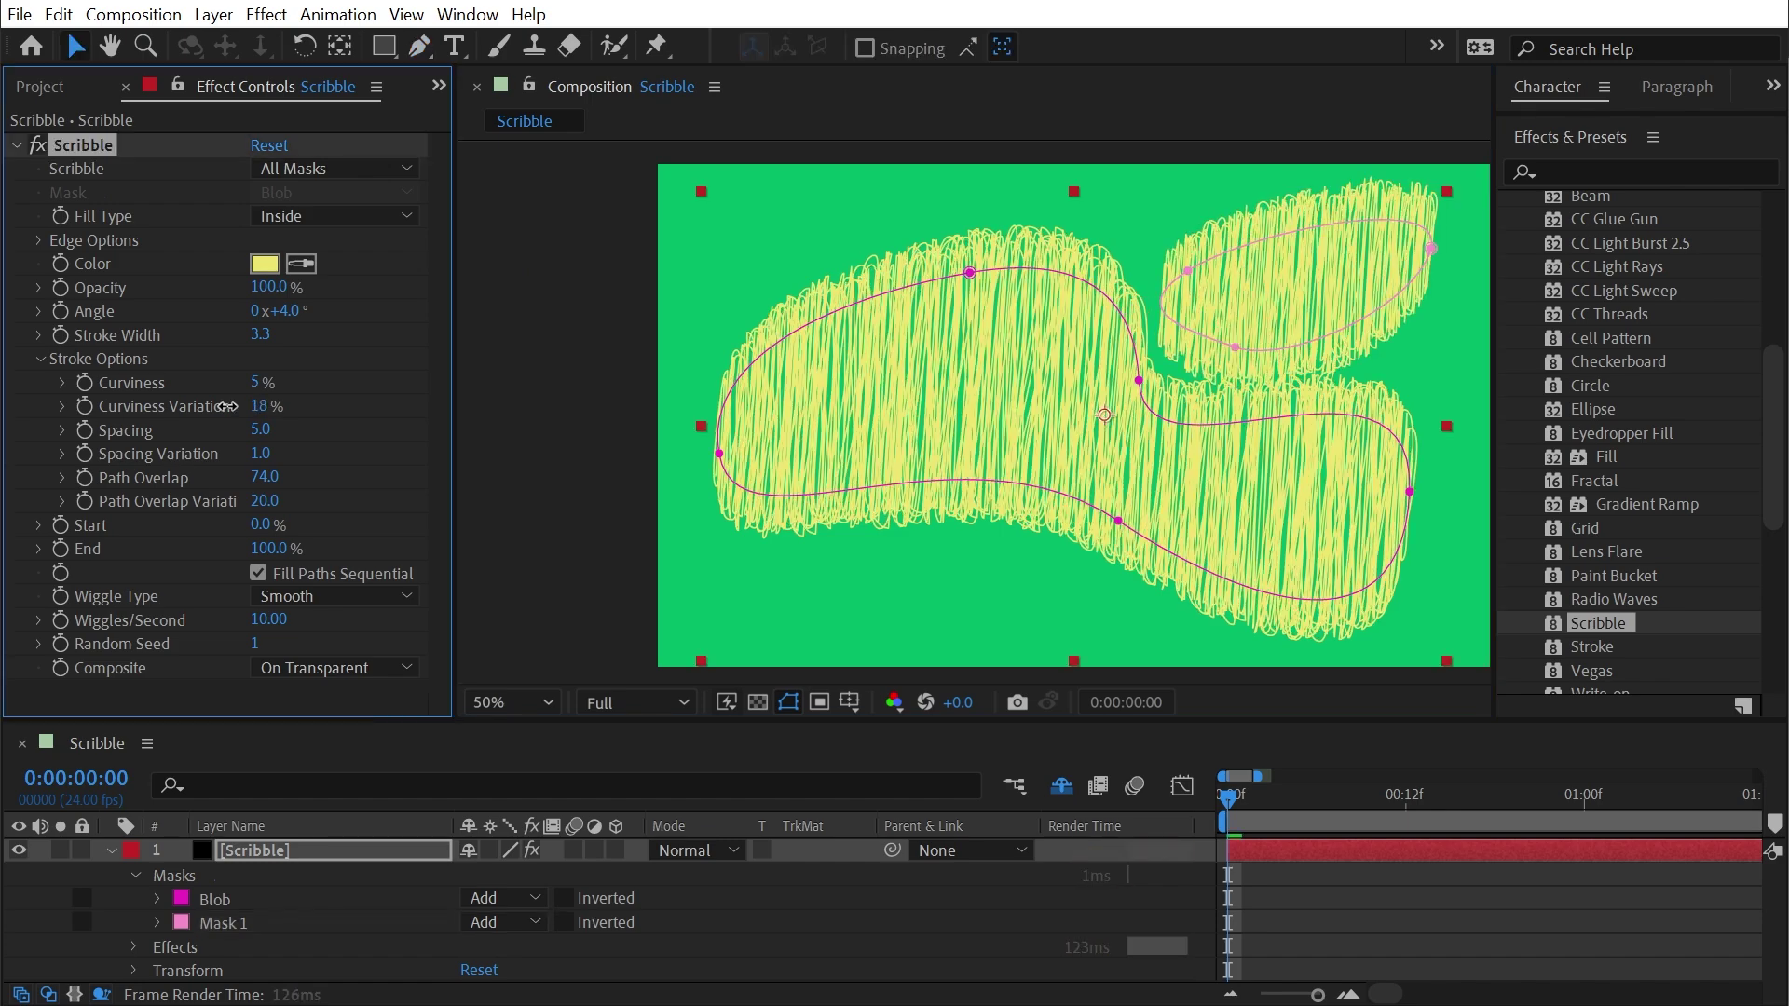
Lower the Curviness Variation to 13% and reset the Path Overlap to its default of 0.0
drag(256, 407, 220, 408)
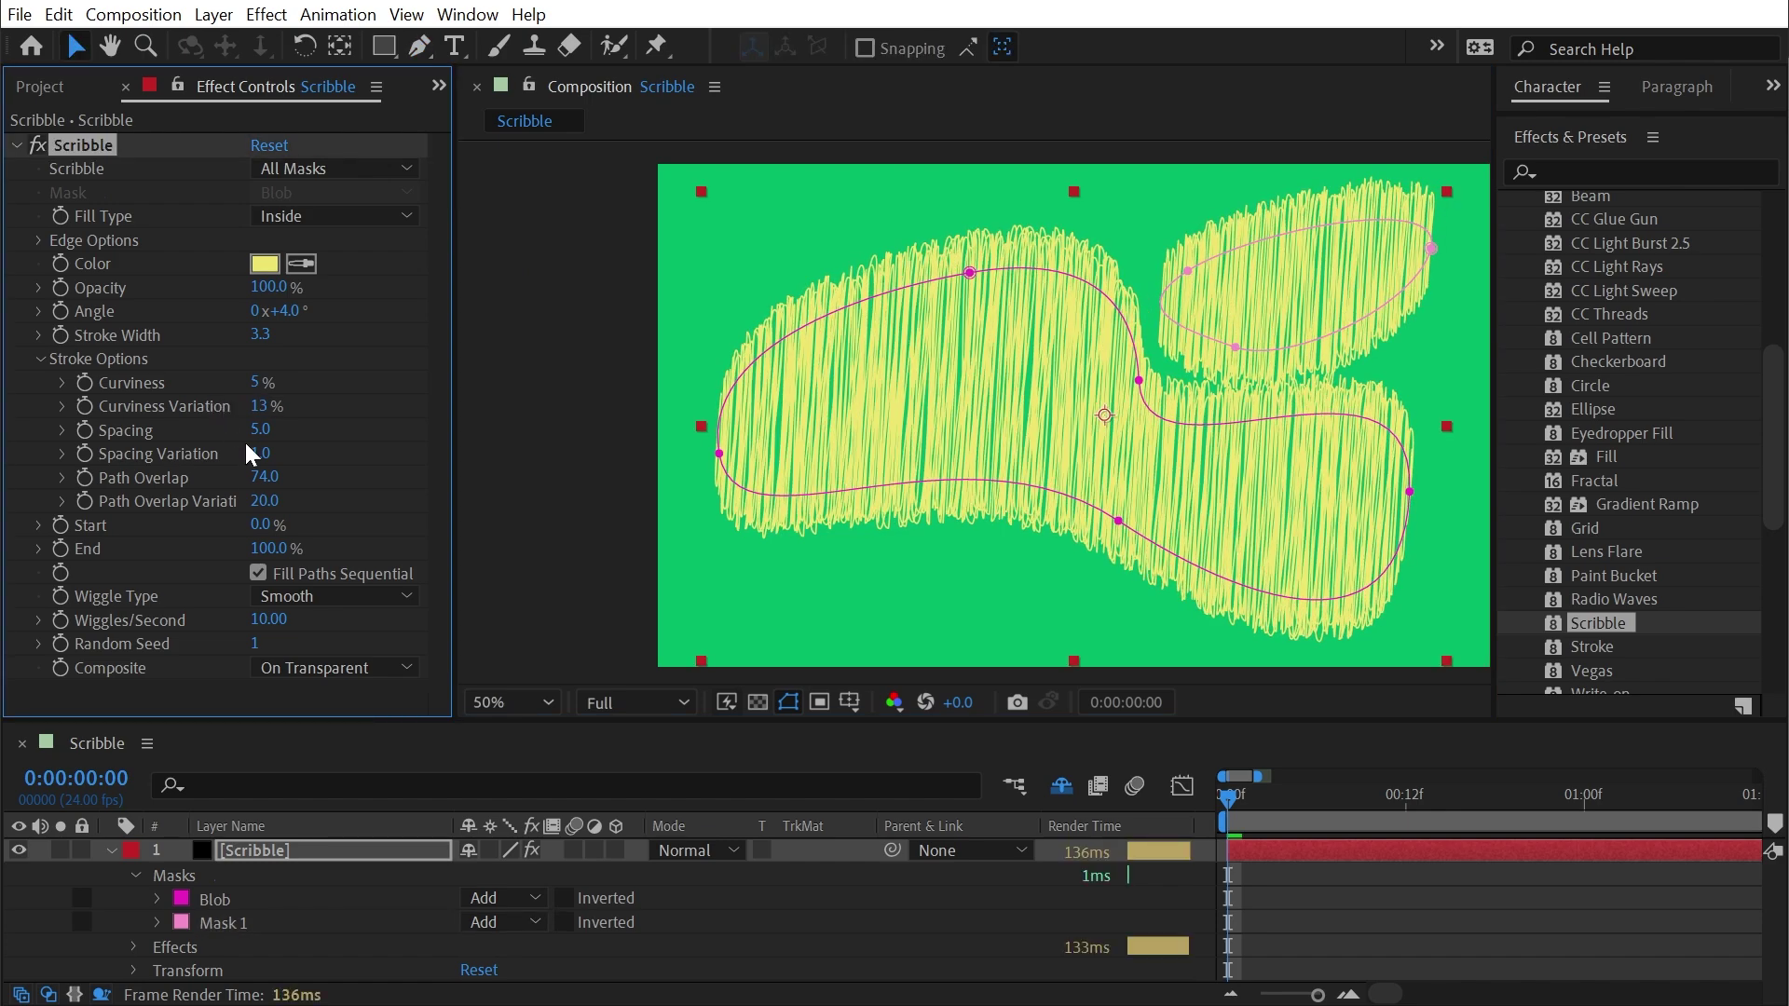
right_click(261, 477)
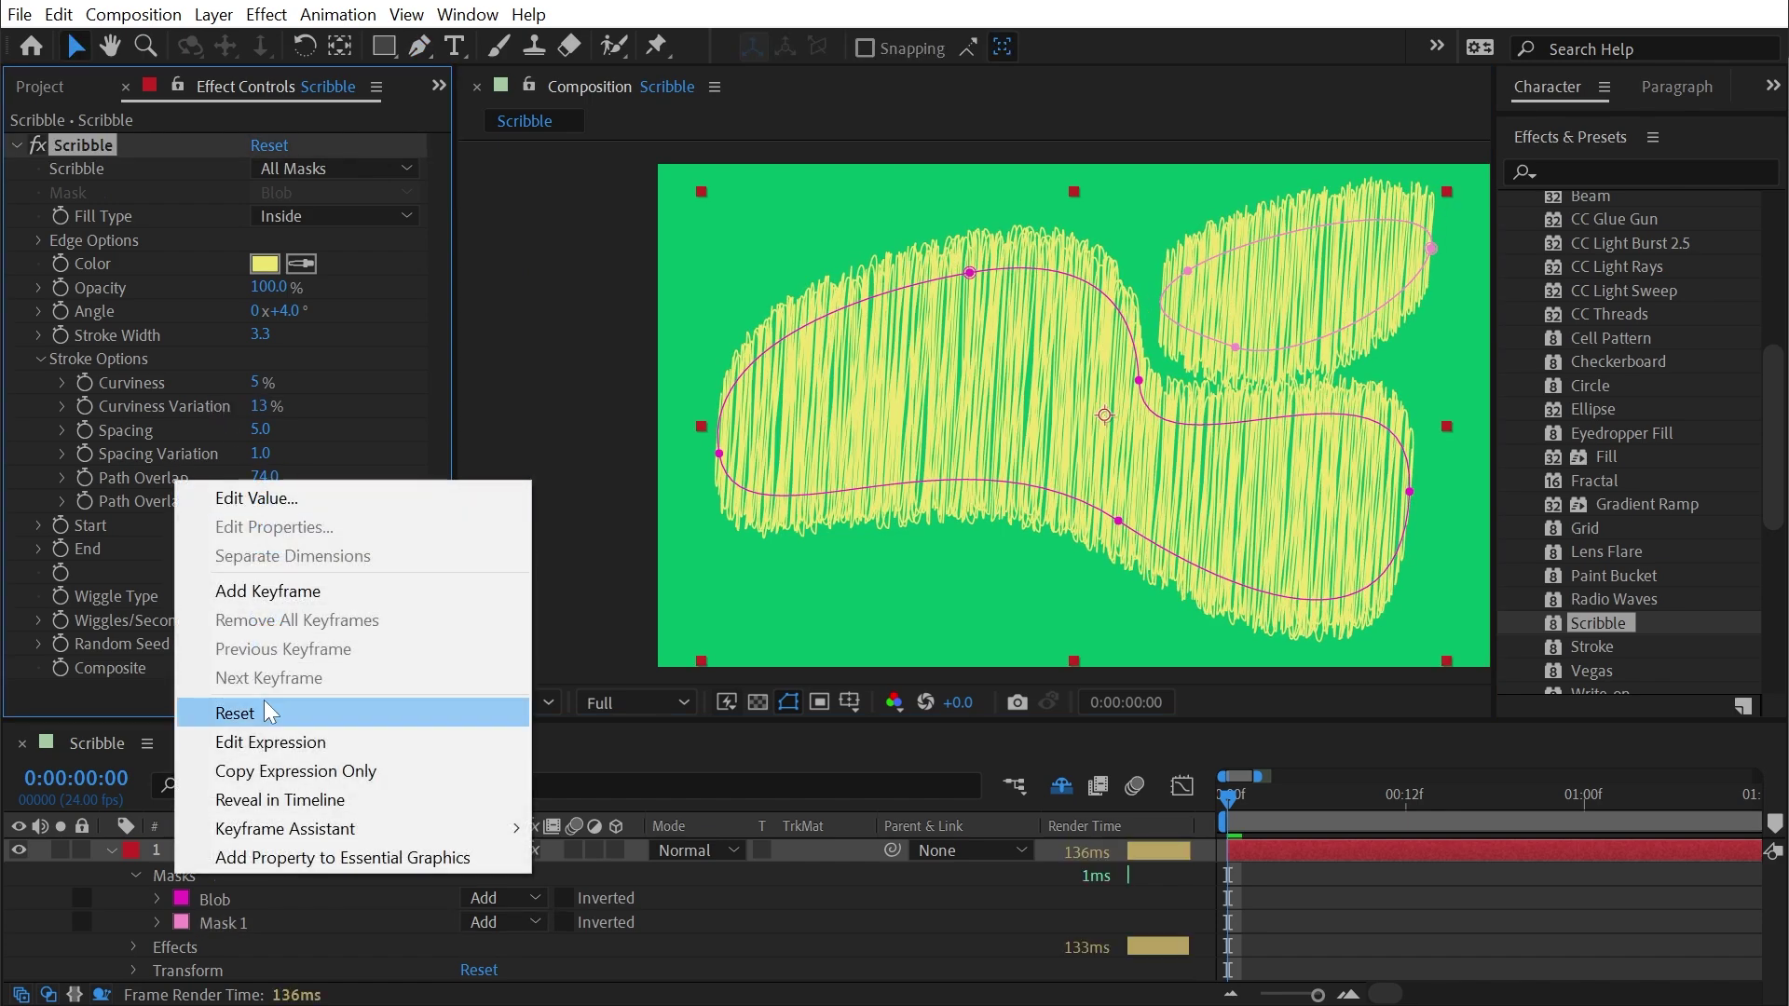
click(235, 713)
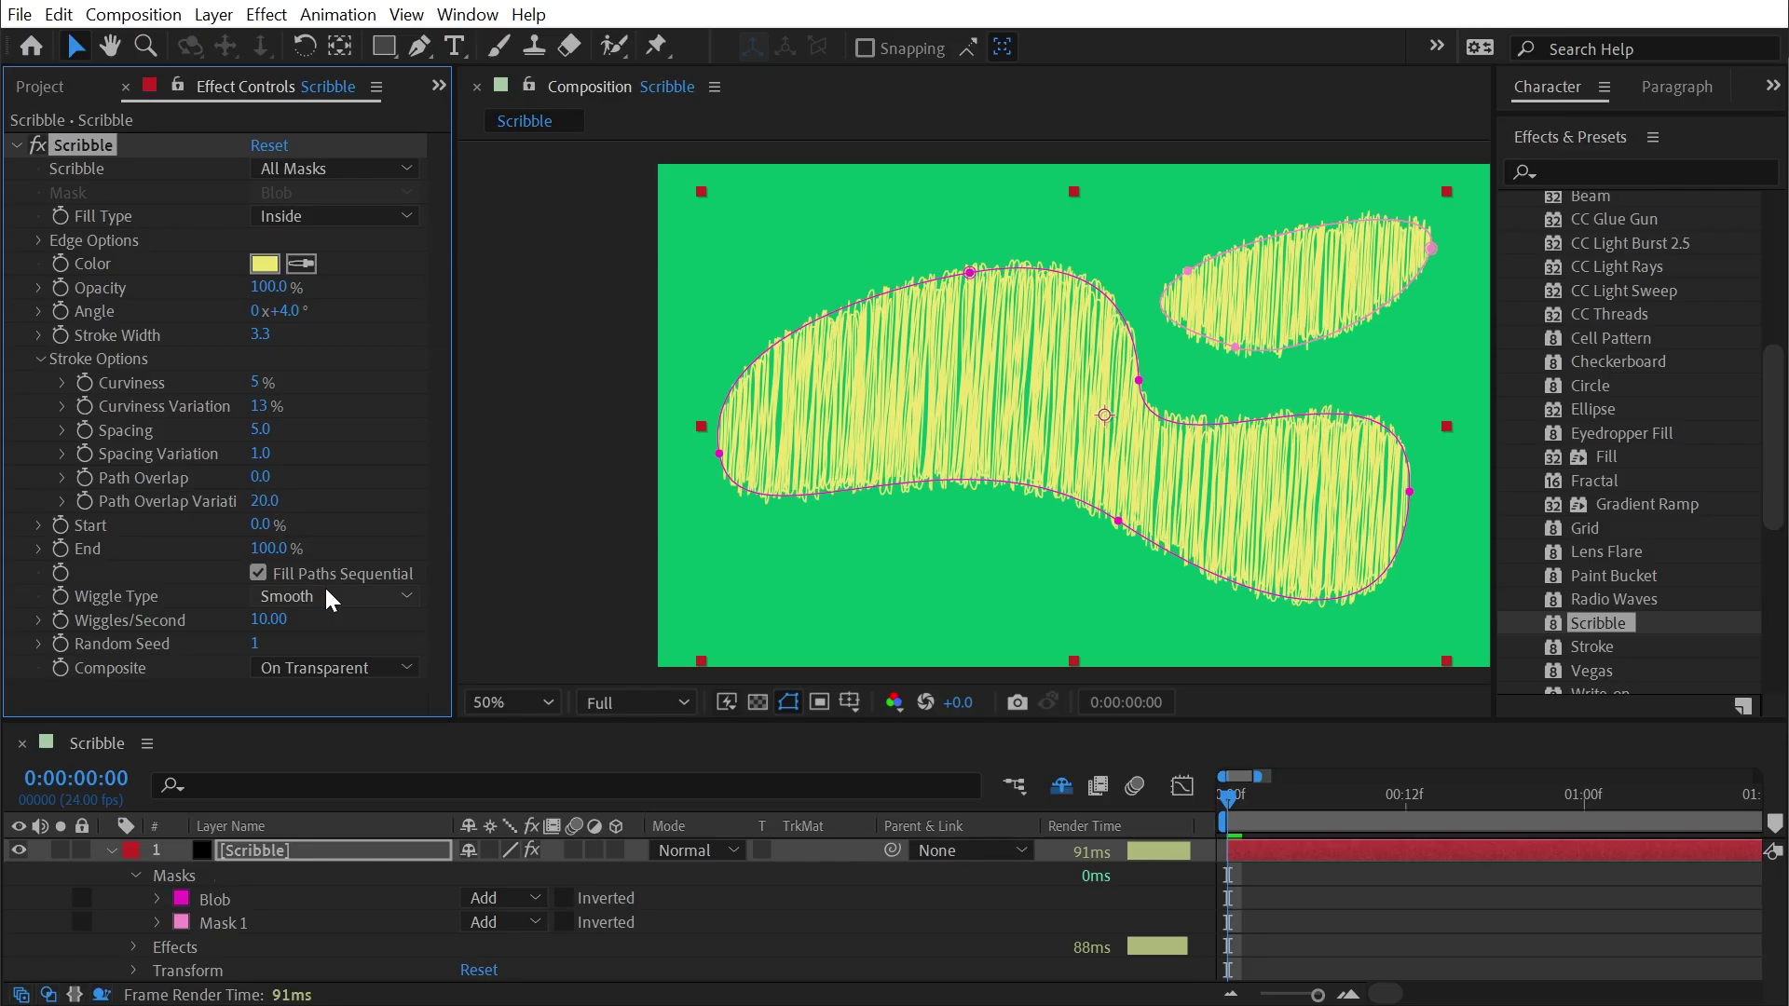
mouse_move(278, 558)
mouse_down()
mouse_move(140, 536)
mouse_move(253, 532)
mouse_move(140, 539)
mouse_move(280, 545)
mouse_move(164, 535)
mouse_move(234, 529)
mouse_up()
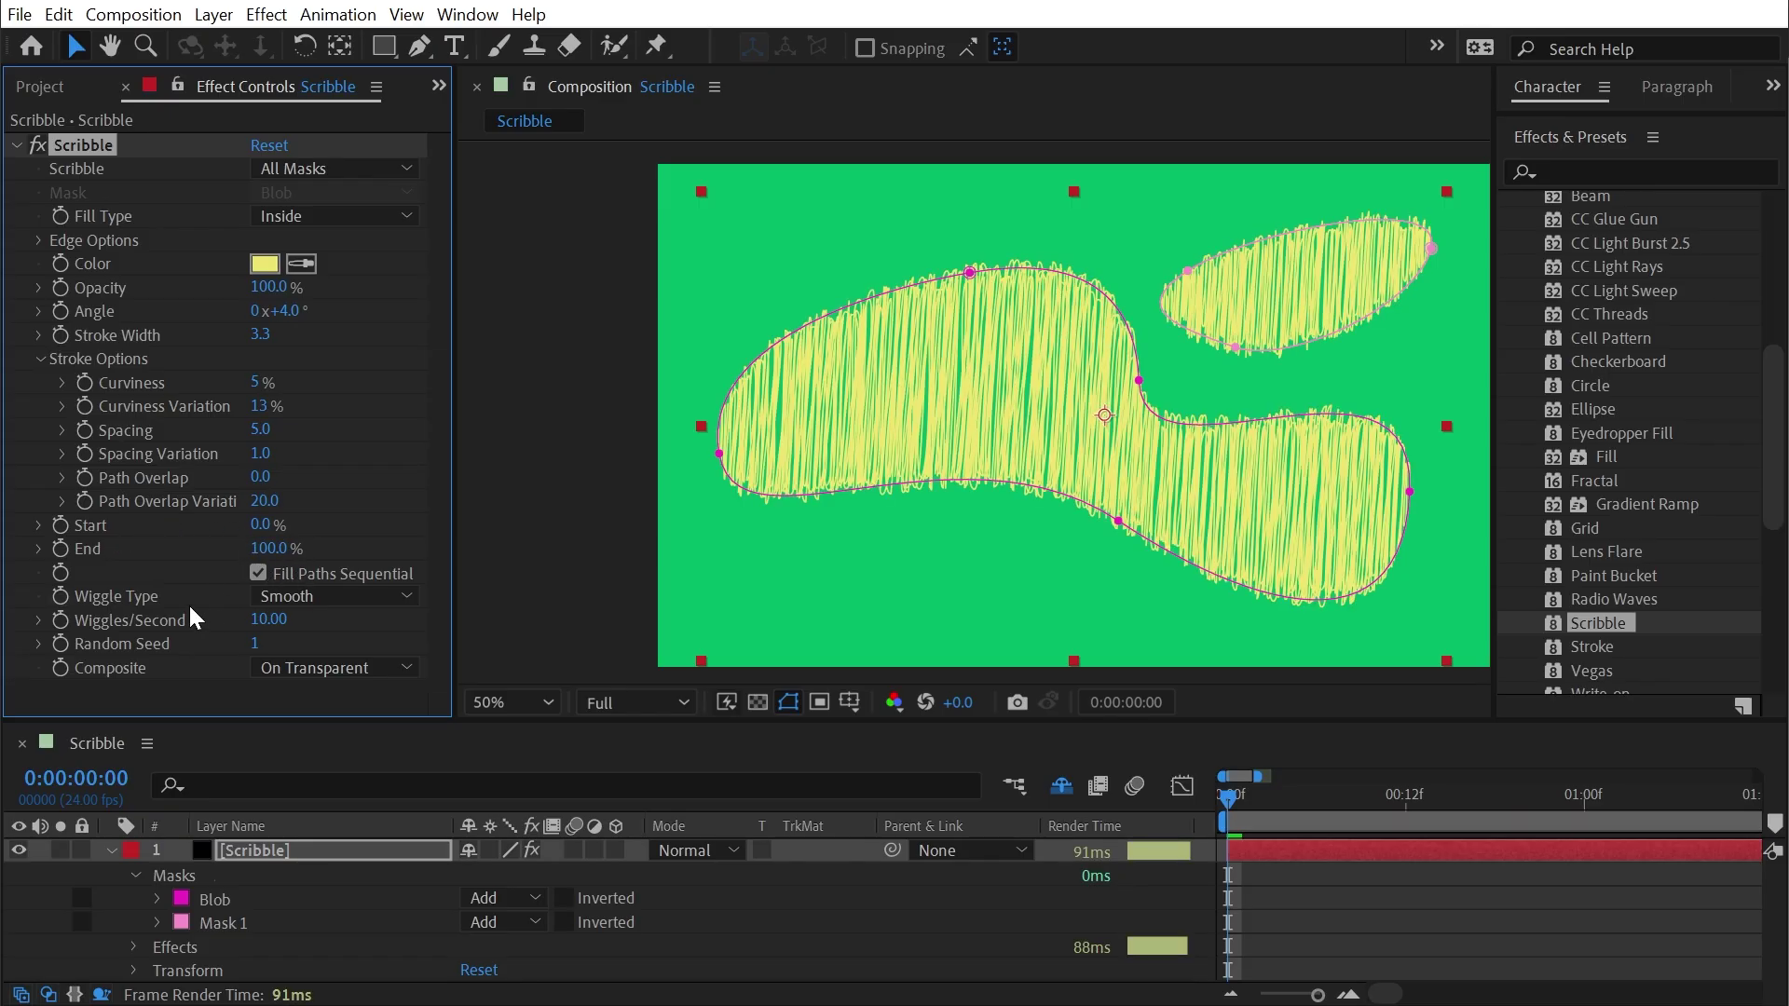
Play back the composition from the start and inspect the scribble's wiggling strokes up close
drag(1232, 801, 1194, 801)
key(space)
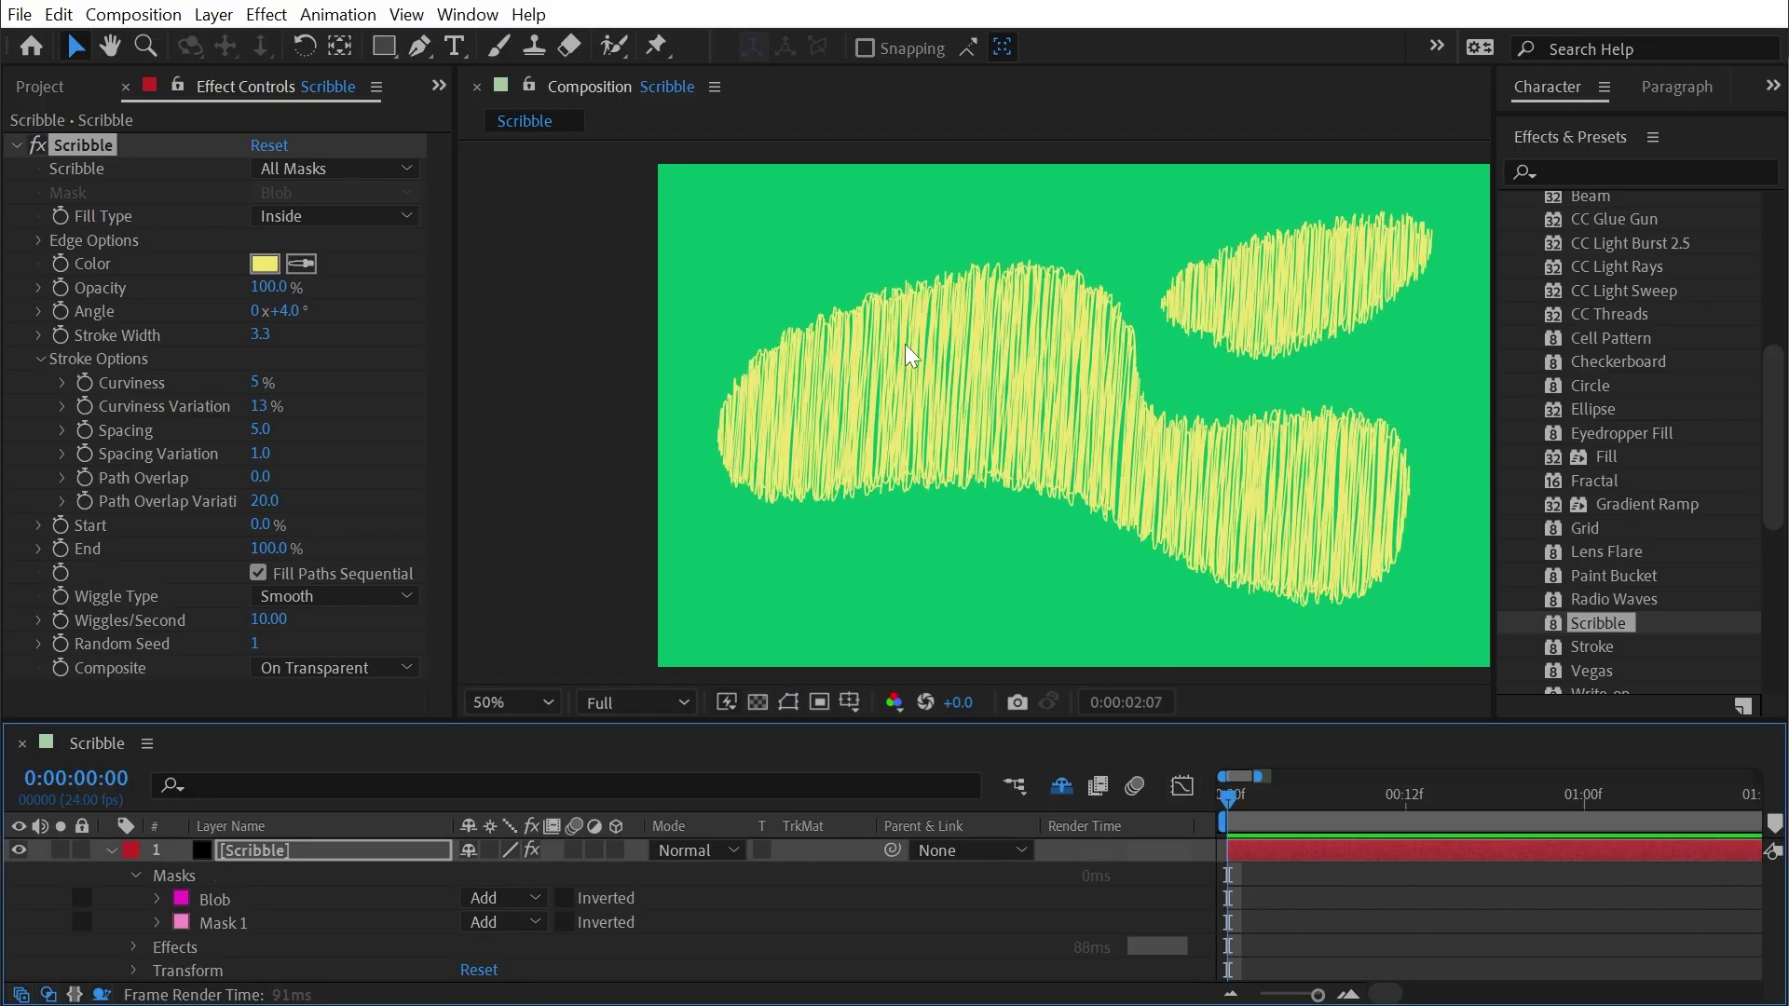
scroll(875, 348, up, 2)
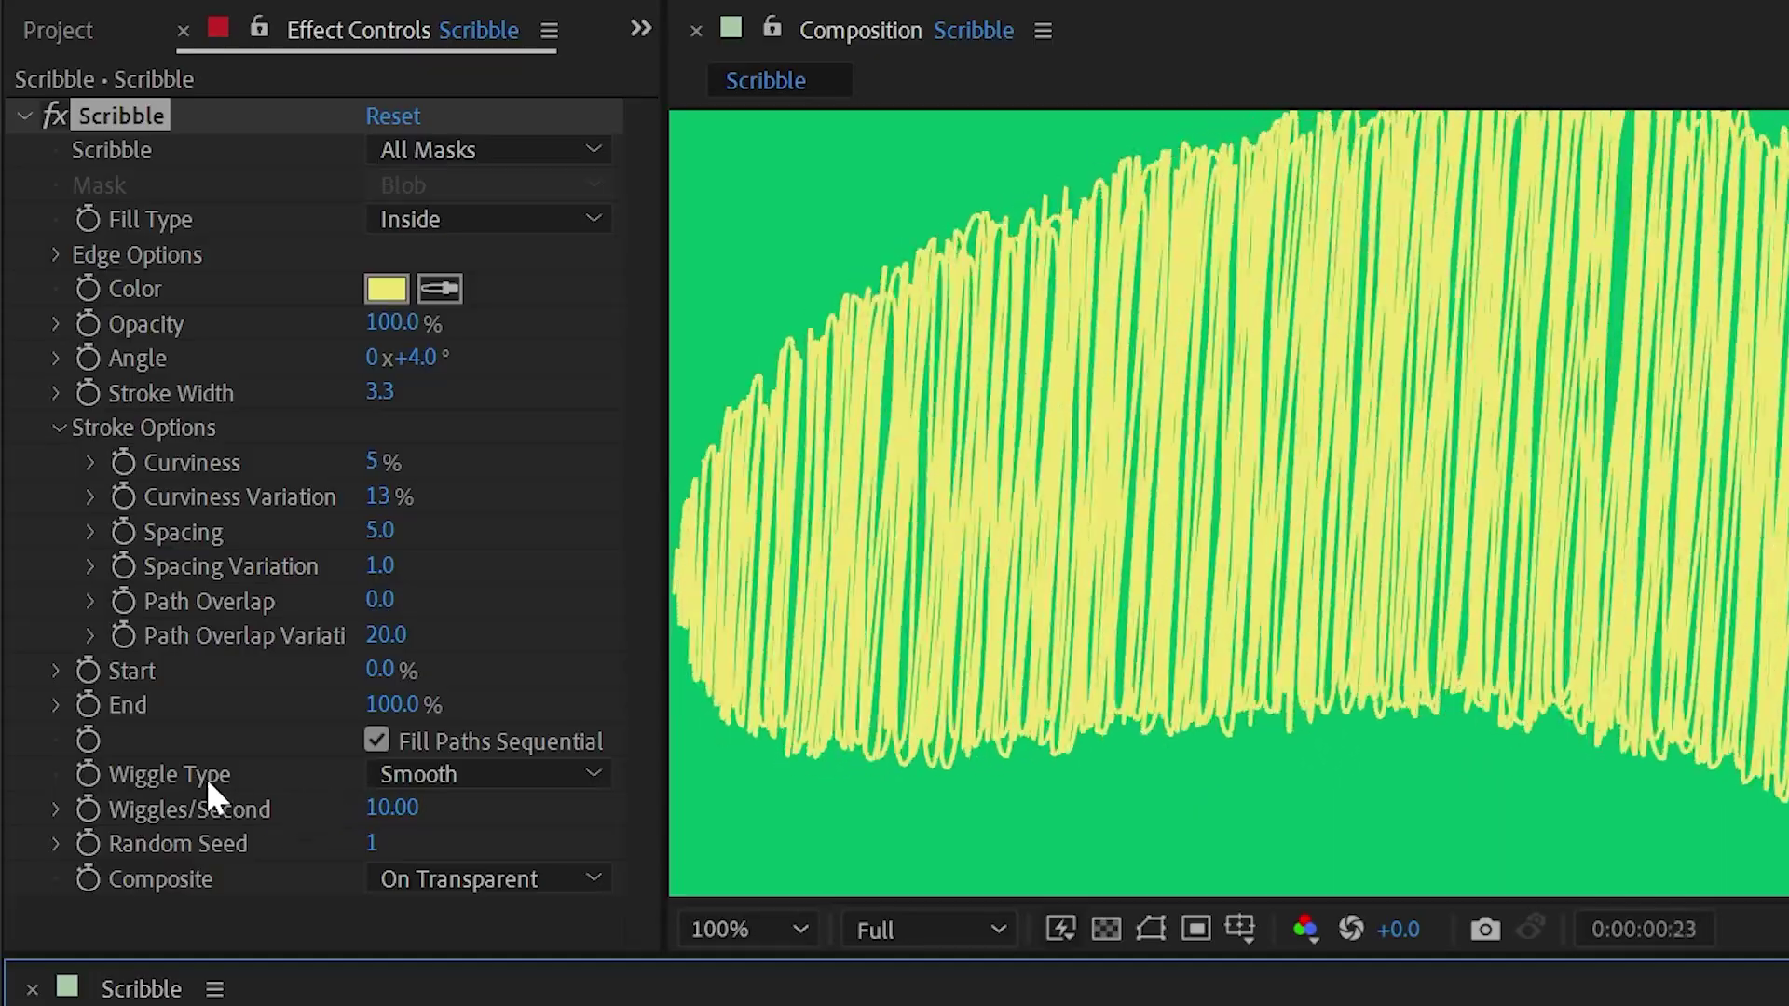
Try the Jumpy and Static wiggle types during playback and return the Wiggle Type to Smooth
click(404, 775)
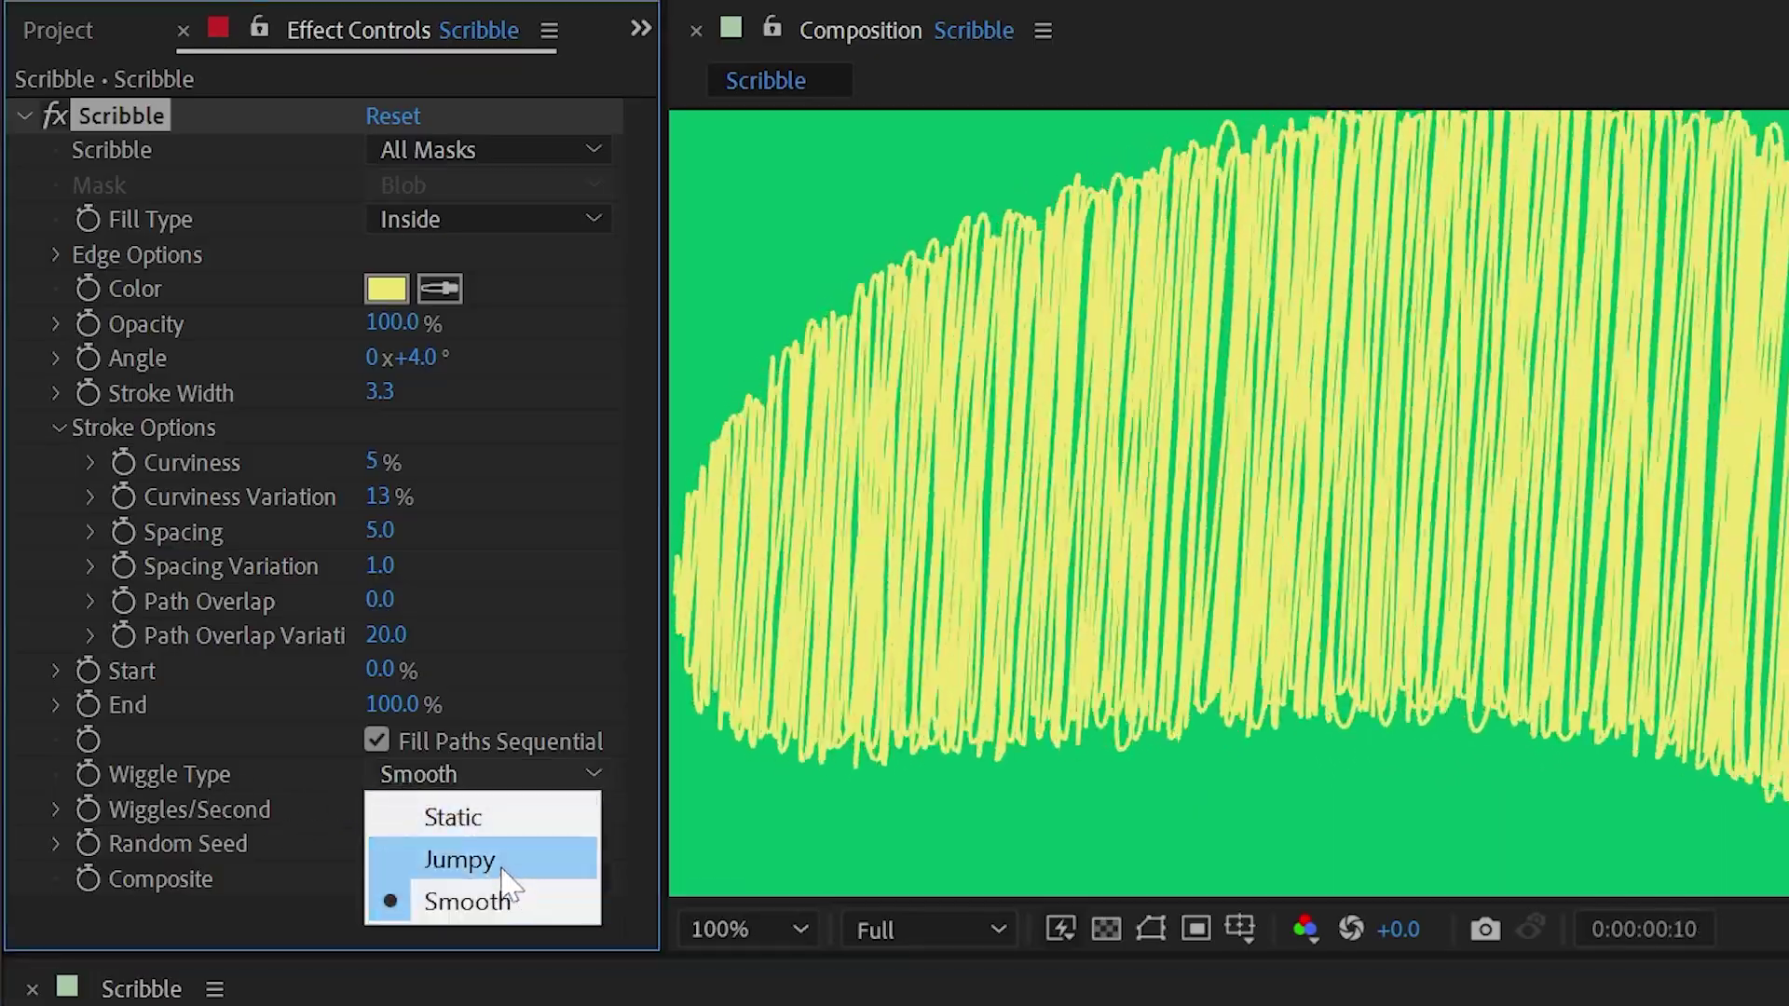
click(500, 865)
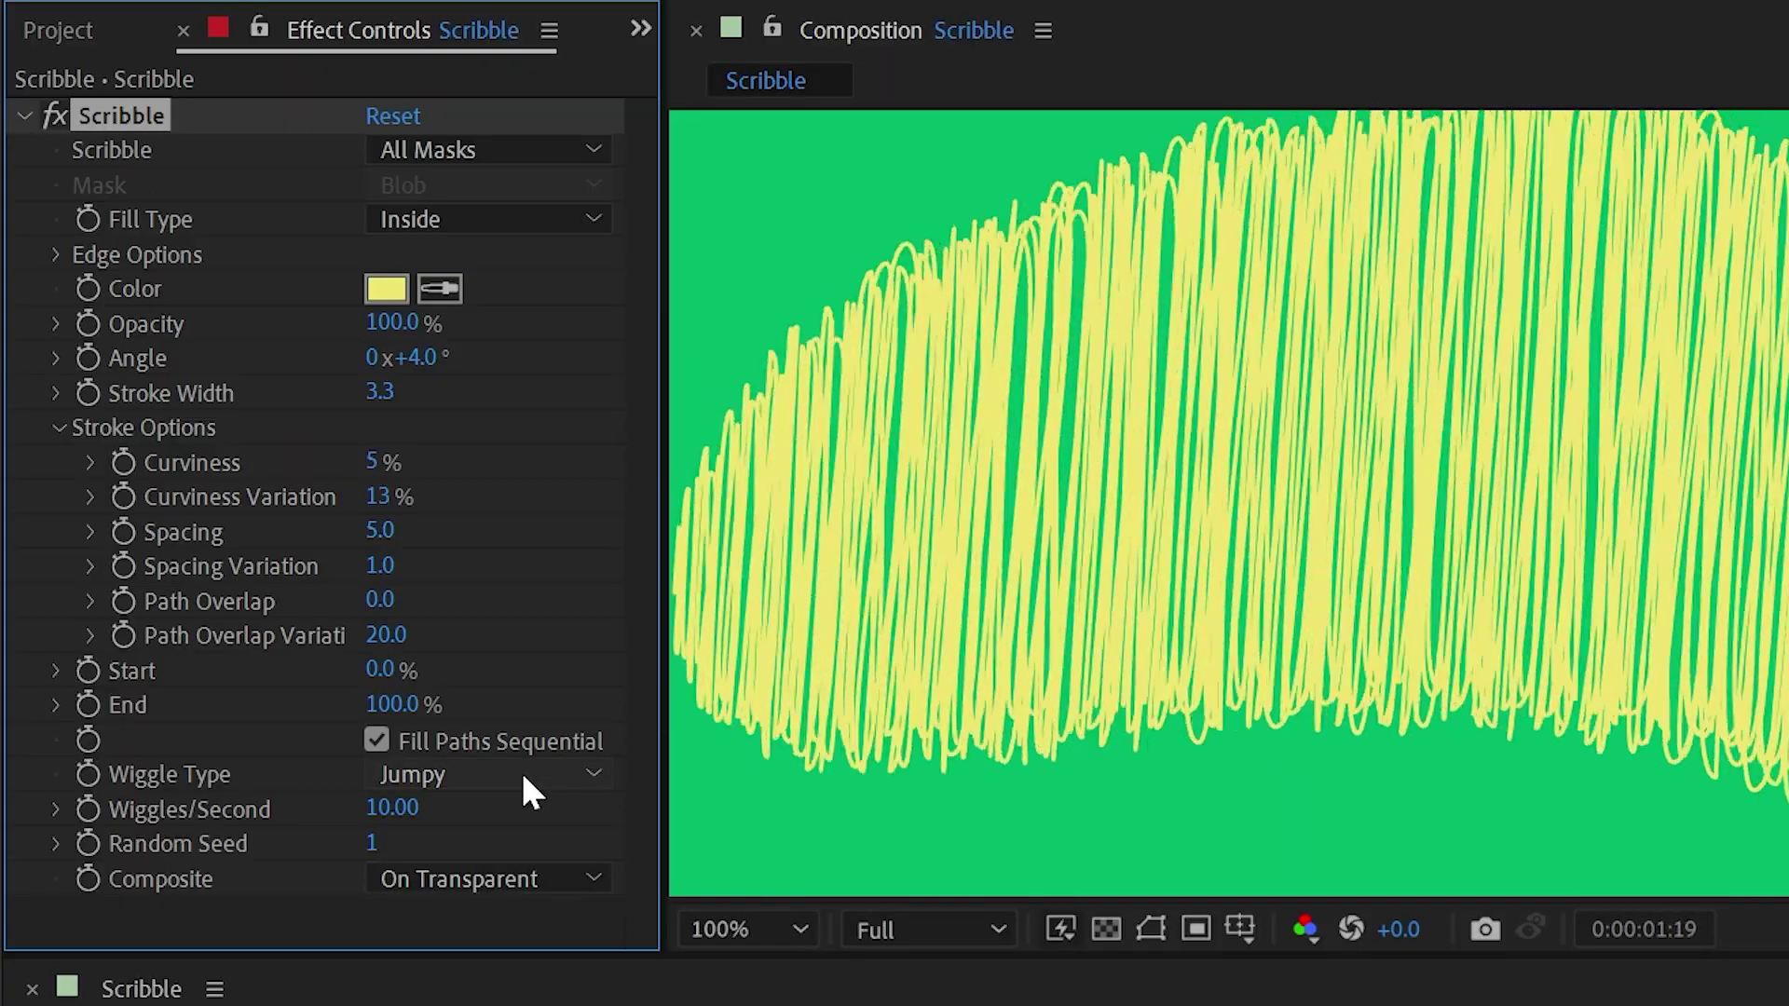
click(528, 773)
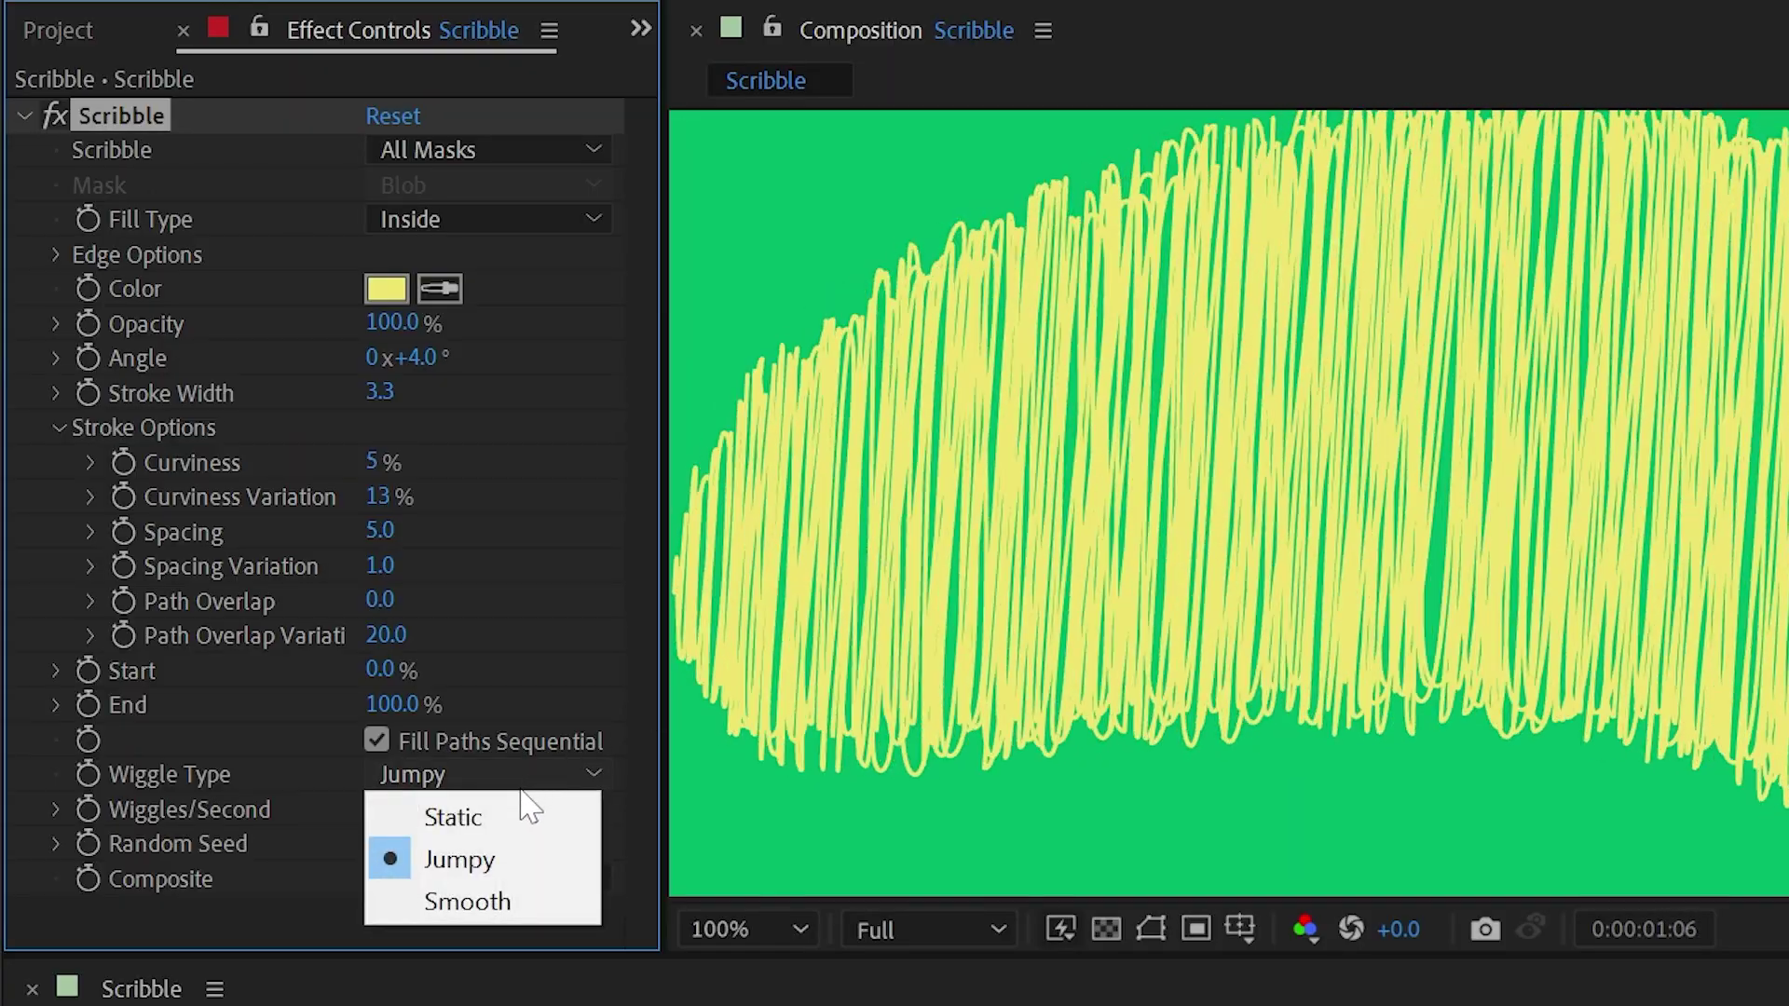
click(522, 811)
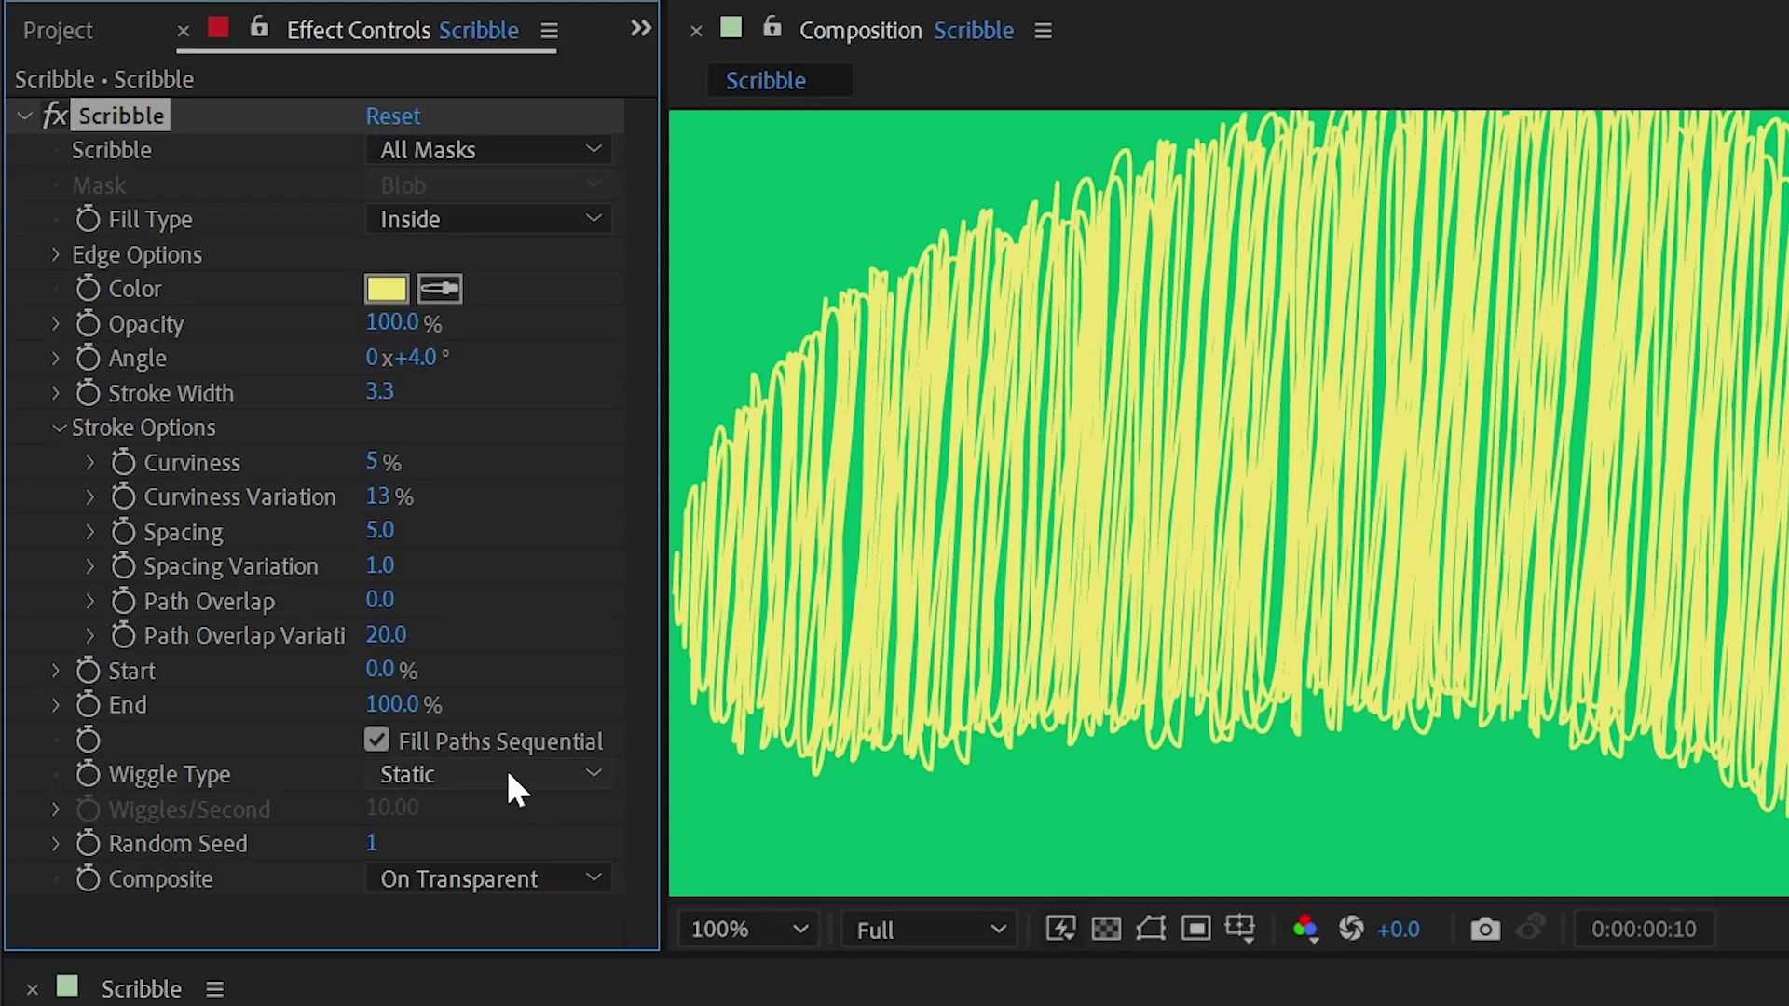
click(510, 774)
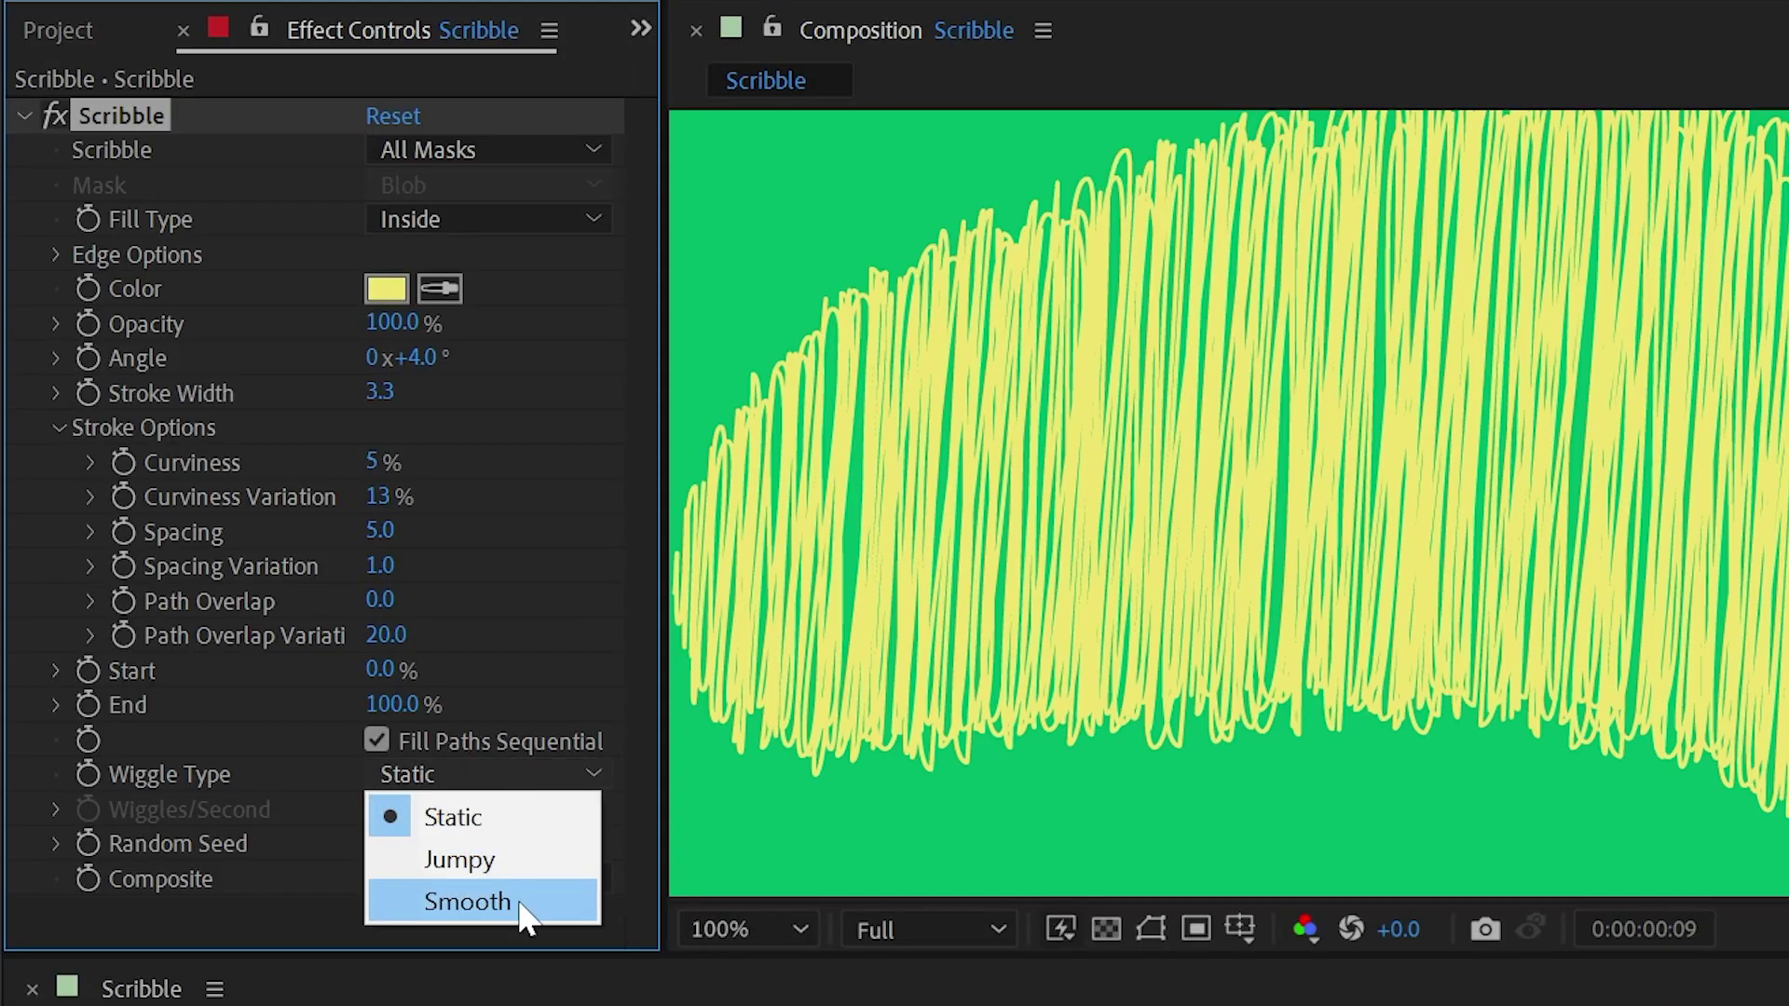
click(519, 901)
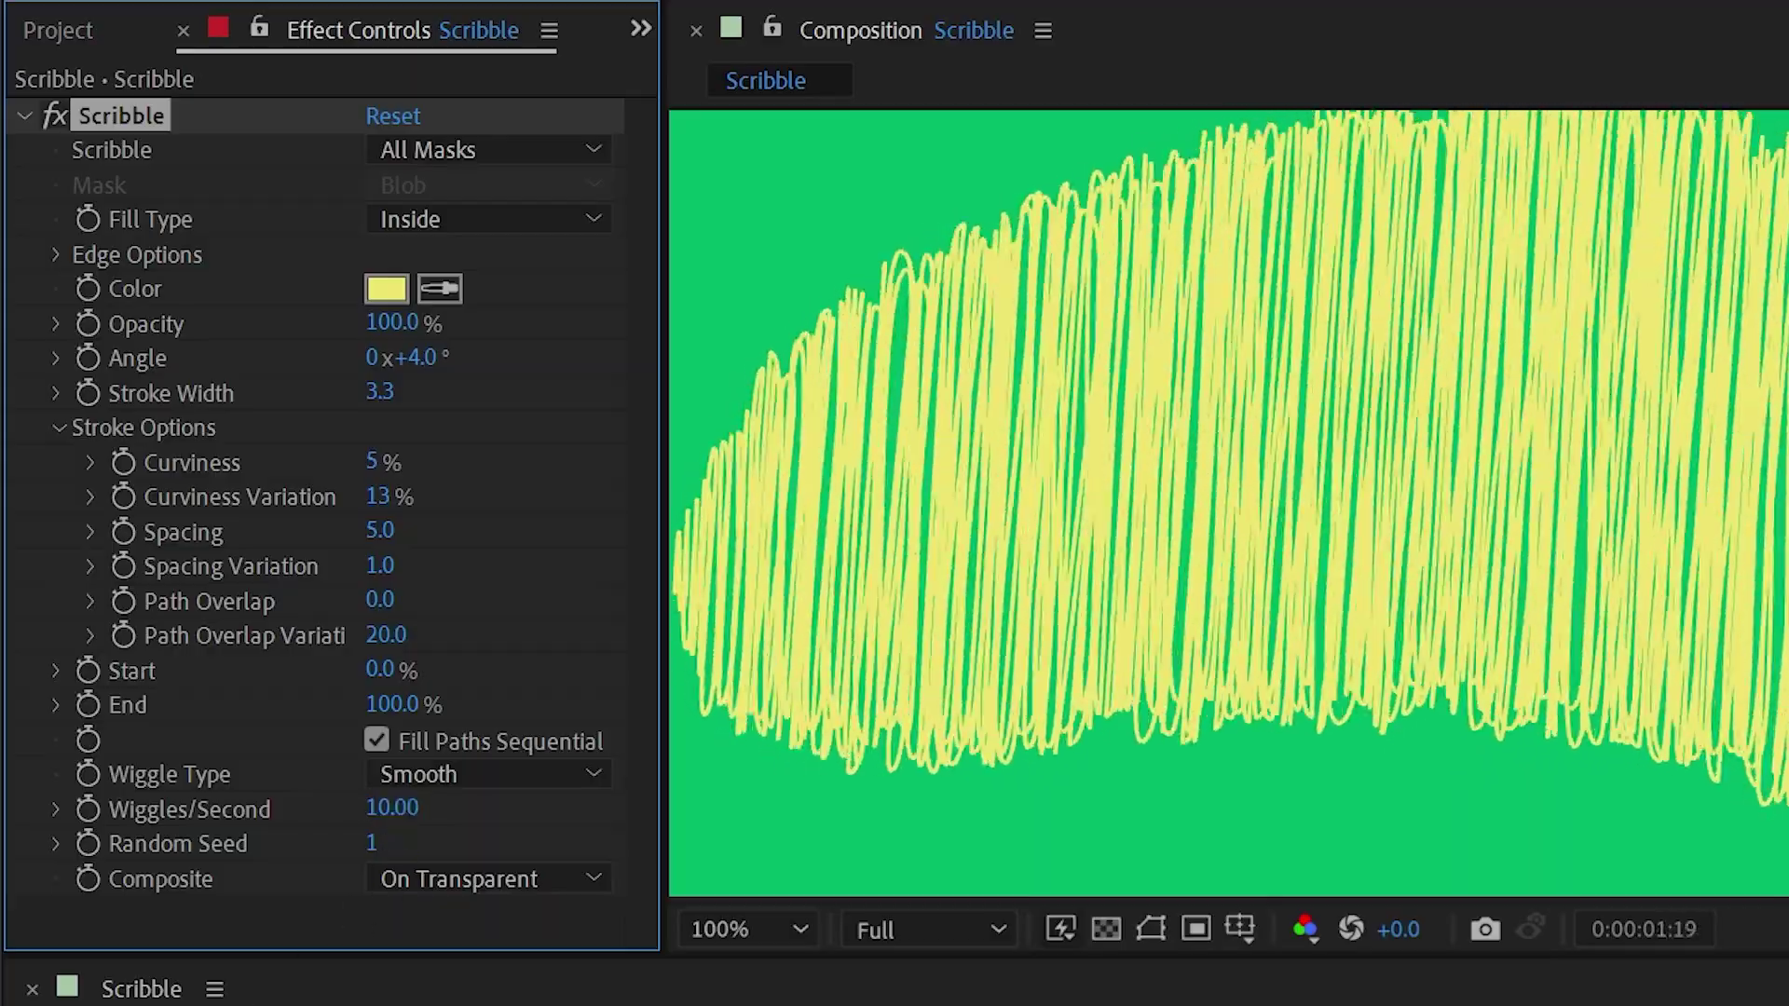
Set Wiggles/Second to 24 and preview the faster smooth wiggle from near the start
click(392, 809)
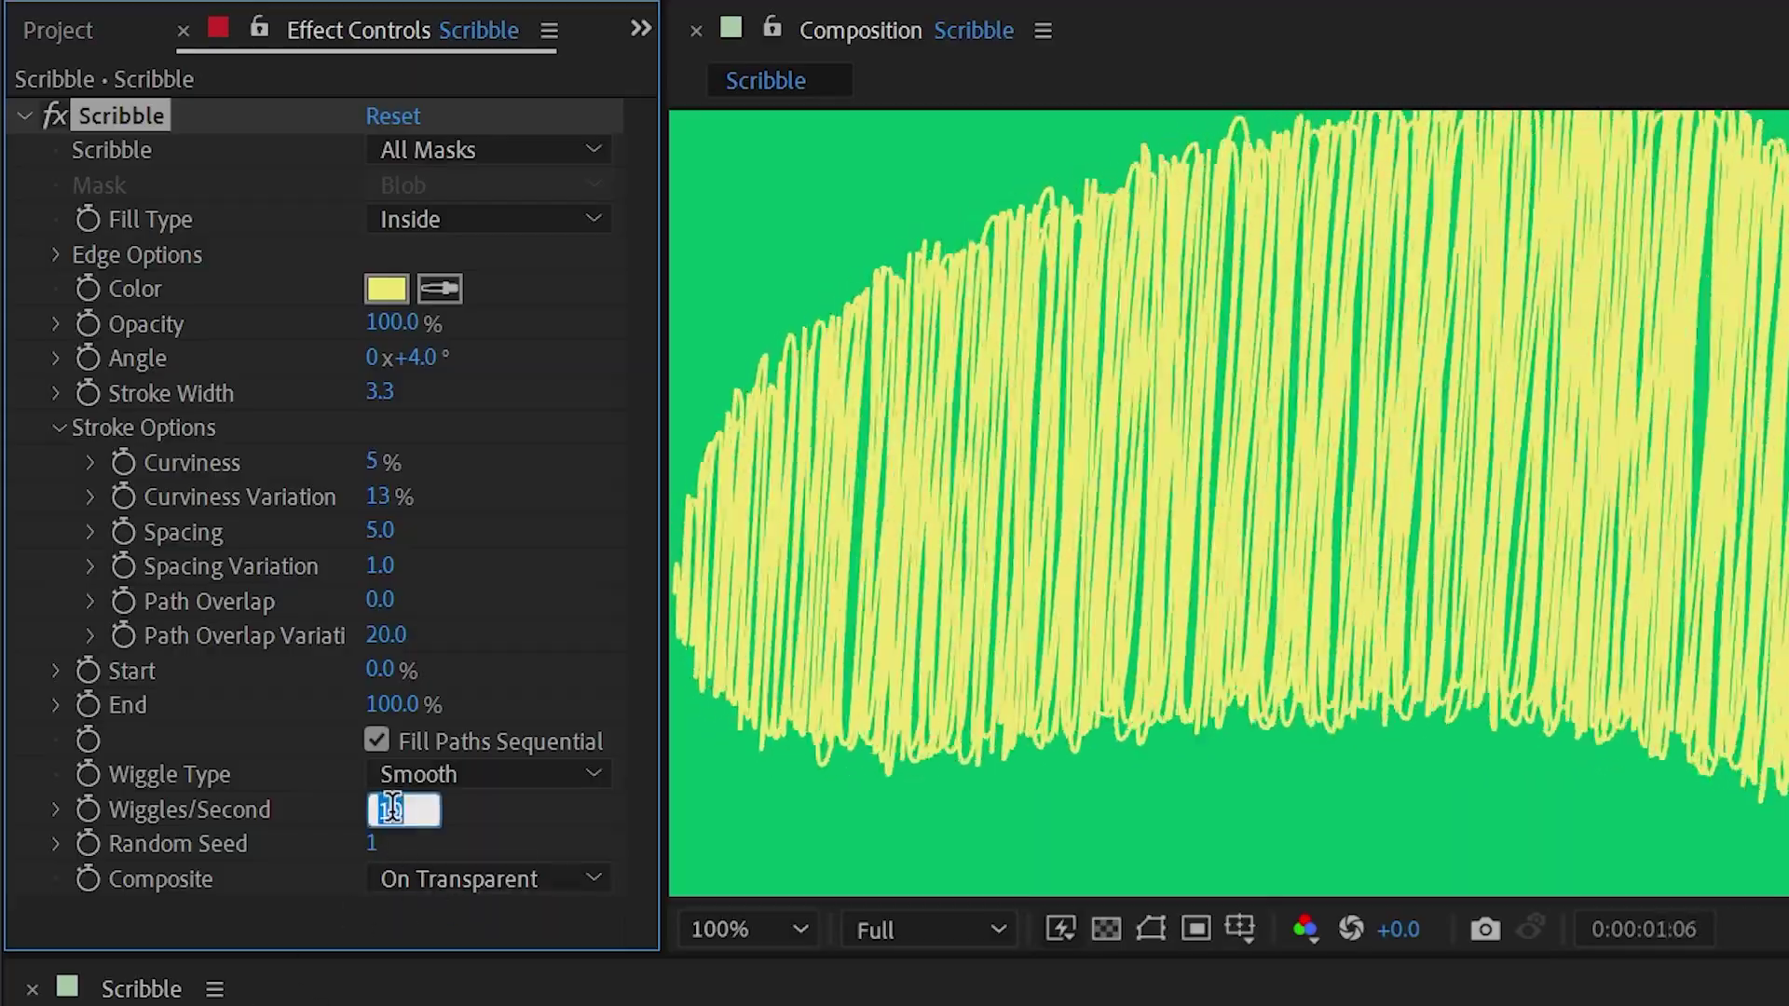
text(24)
key(Return)
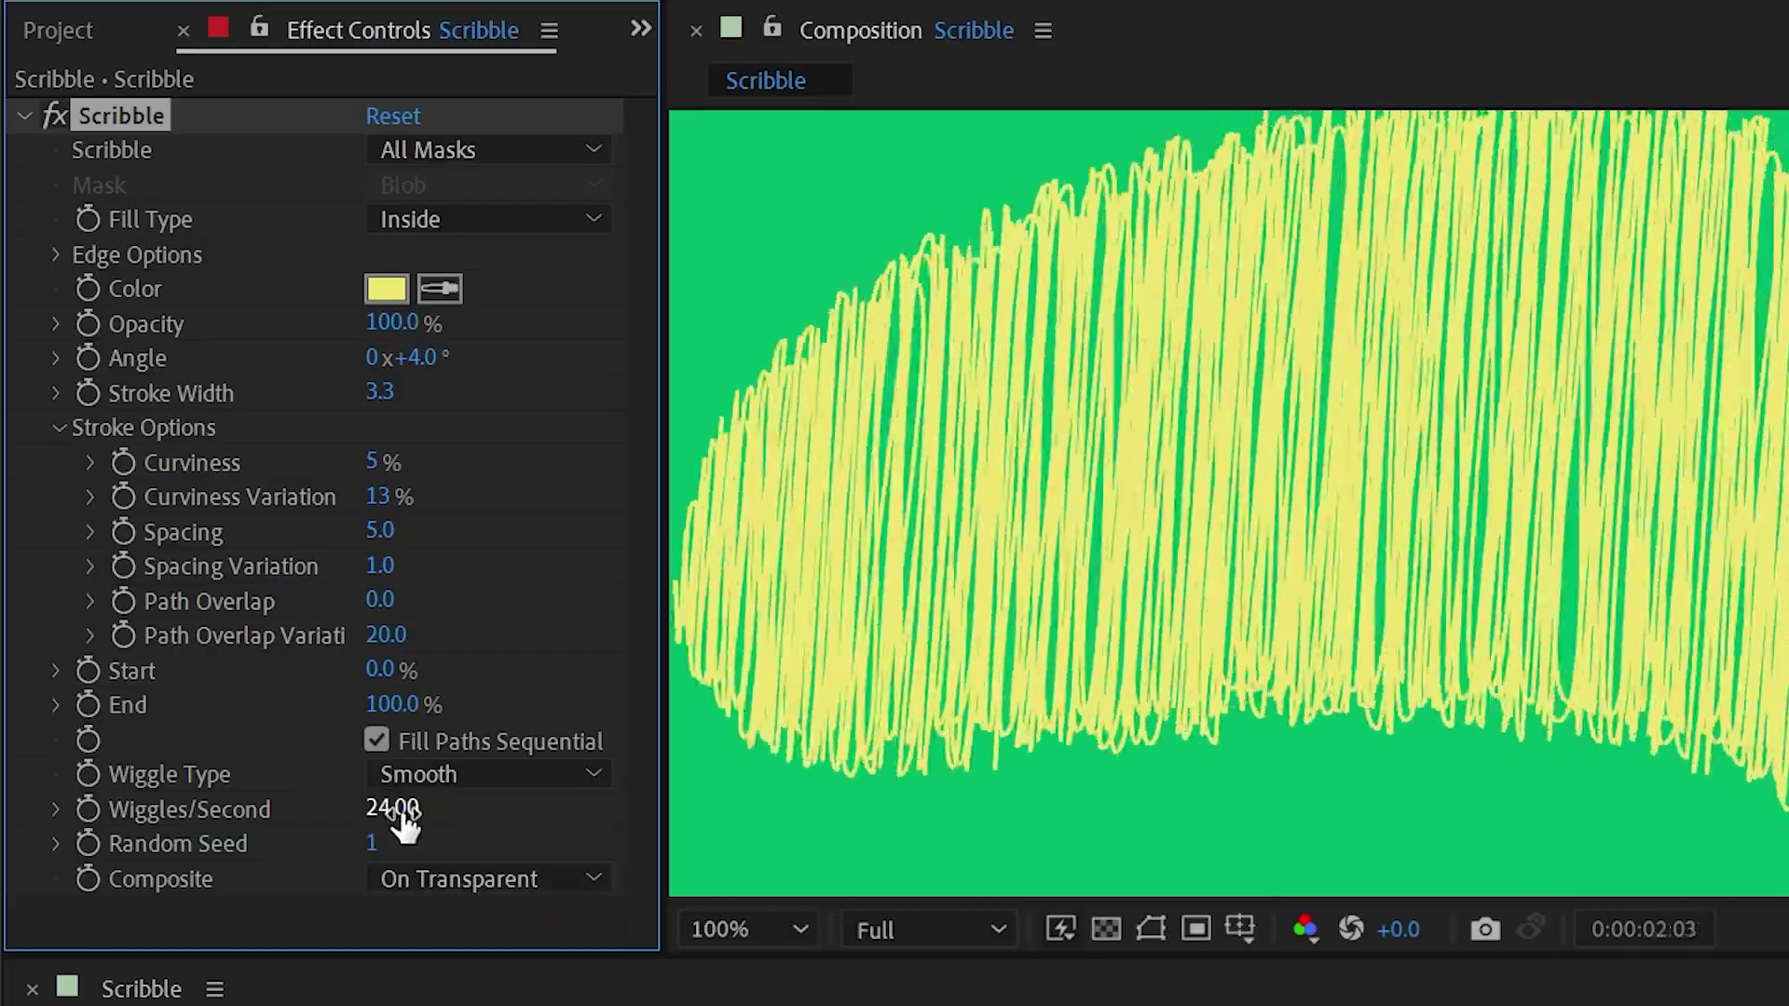
key(space)
click(1211, 1002)
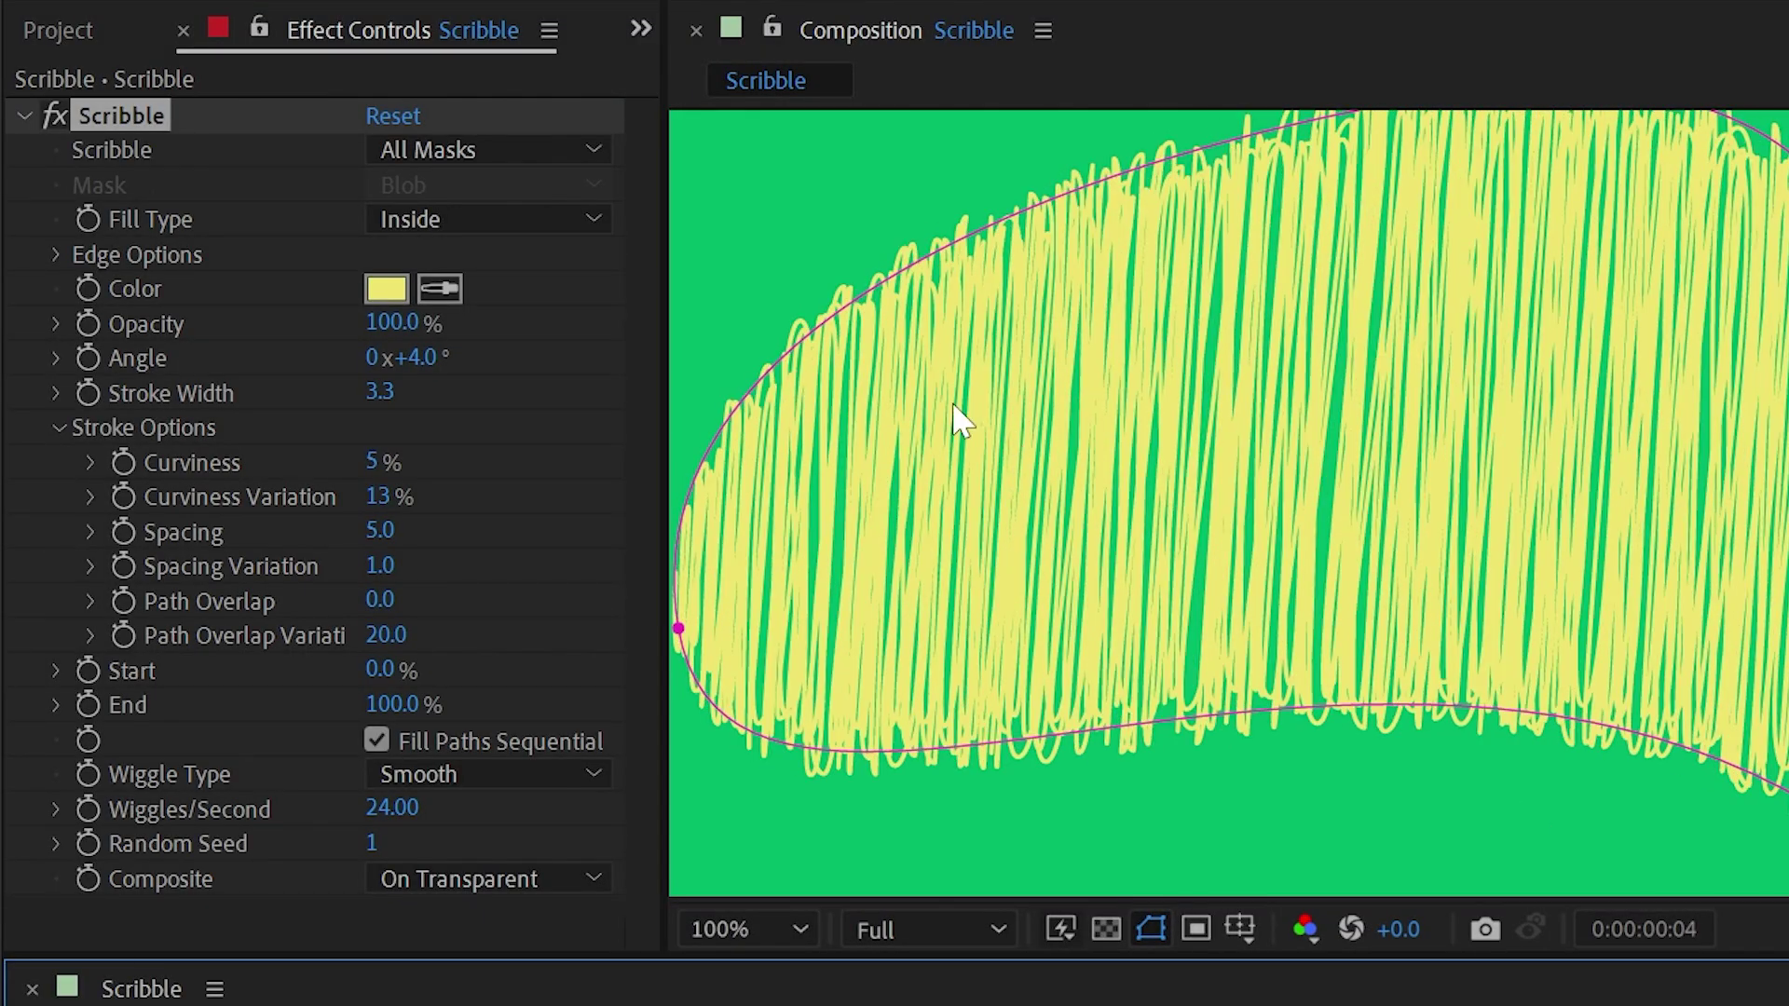
Set Wiggles/Second to 6 and change the Wiggle Type to Jumpy
click(390, 809)
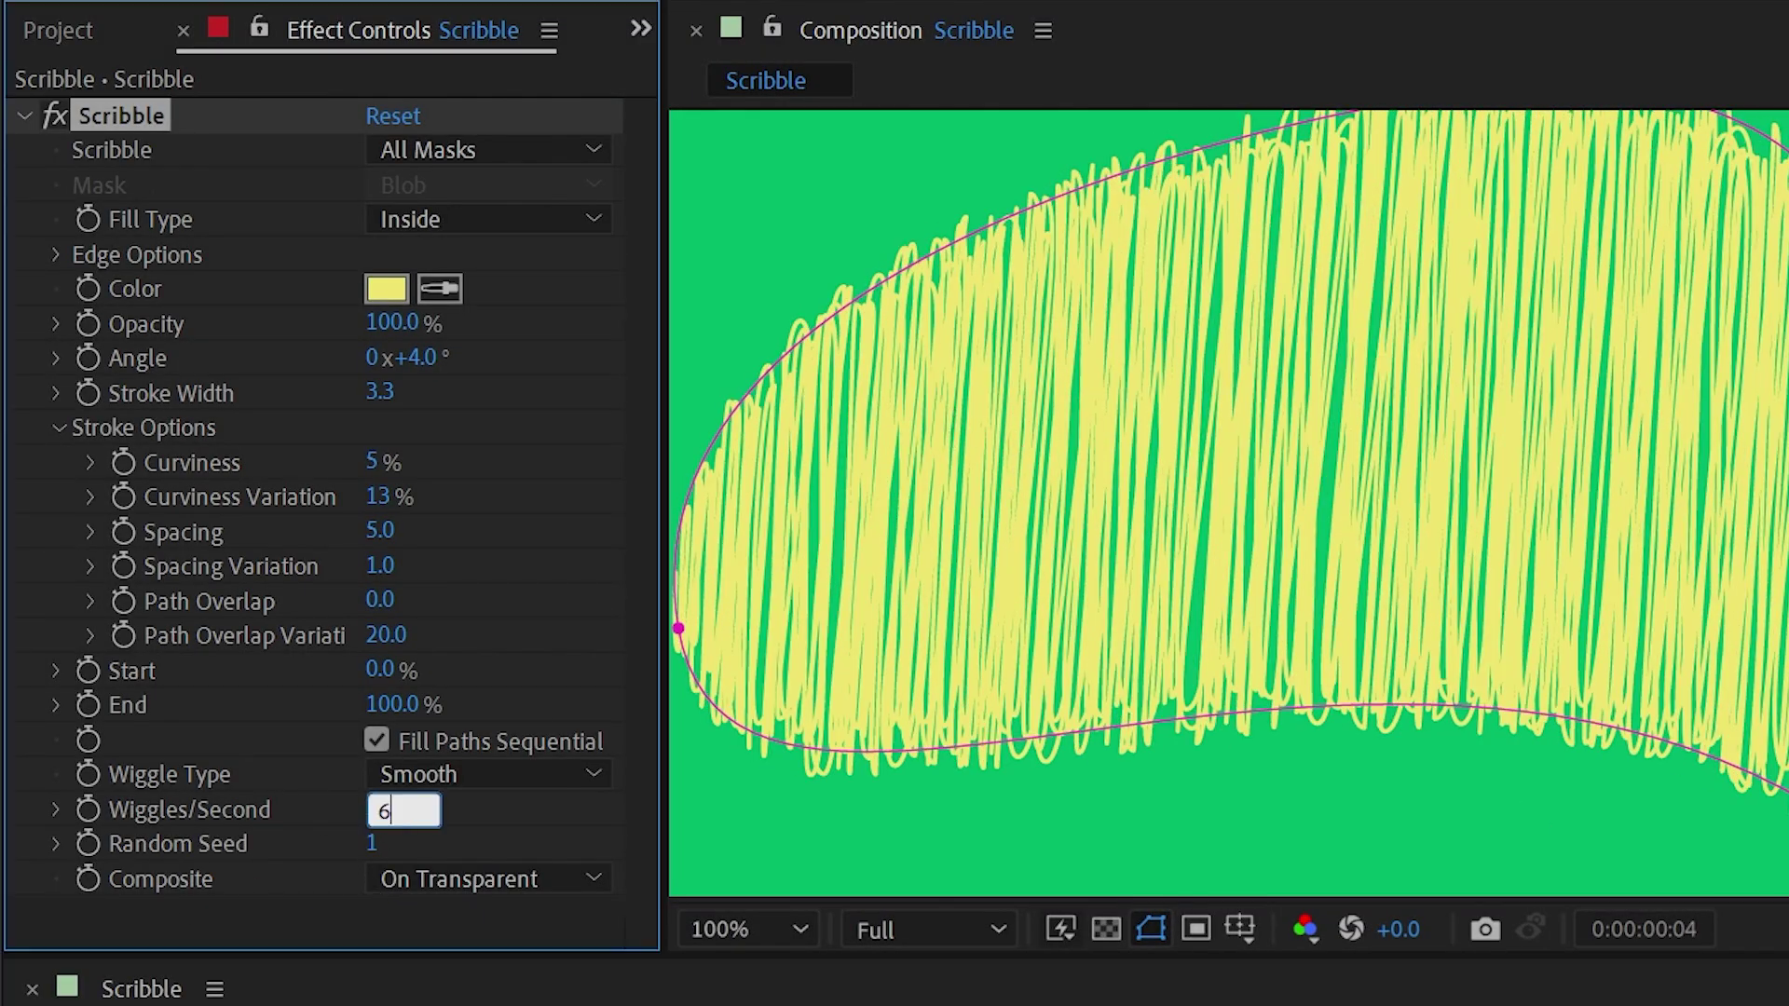
text(6)
key(Return)
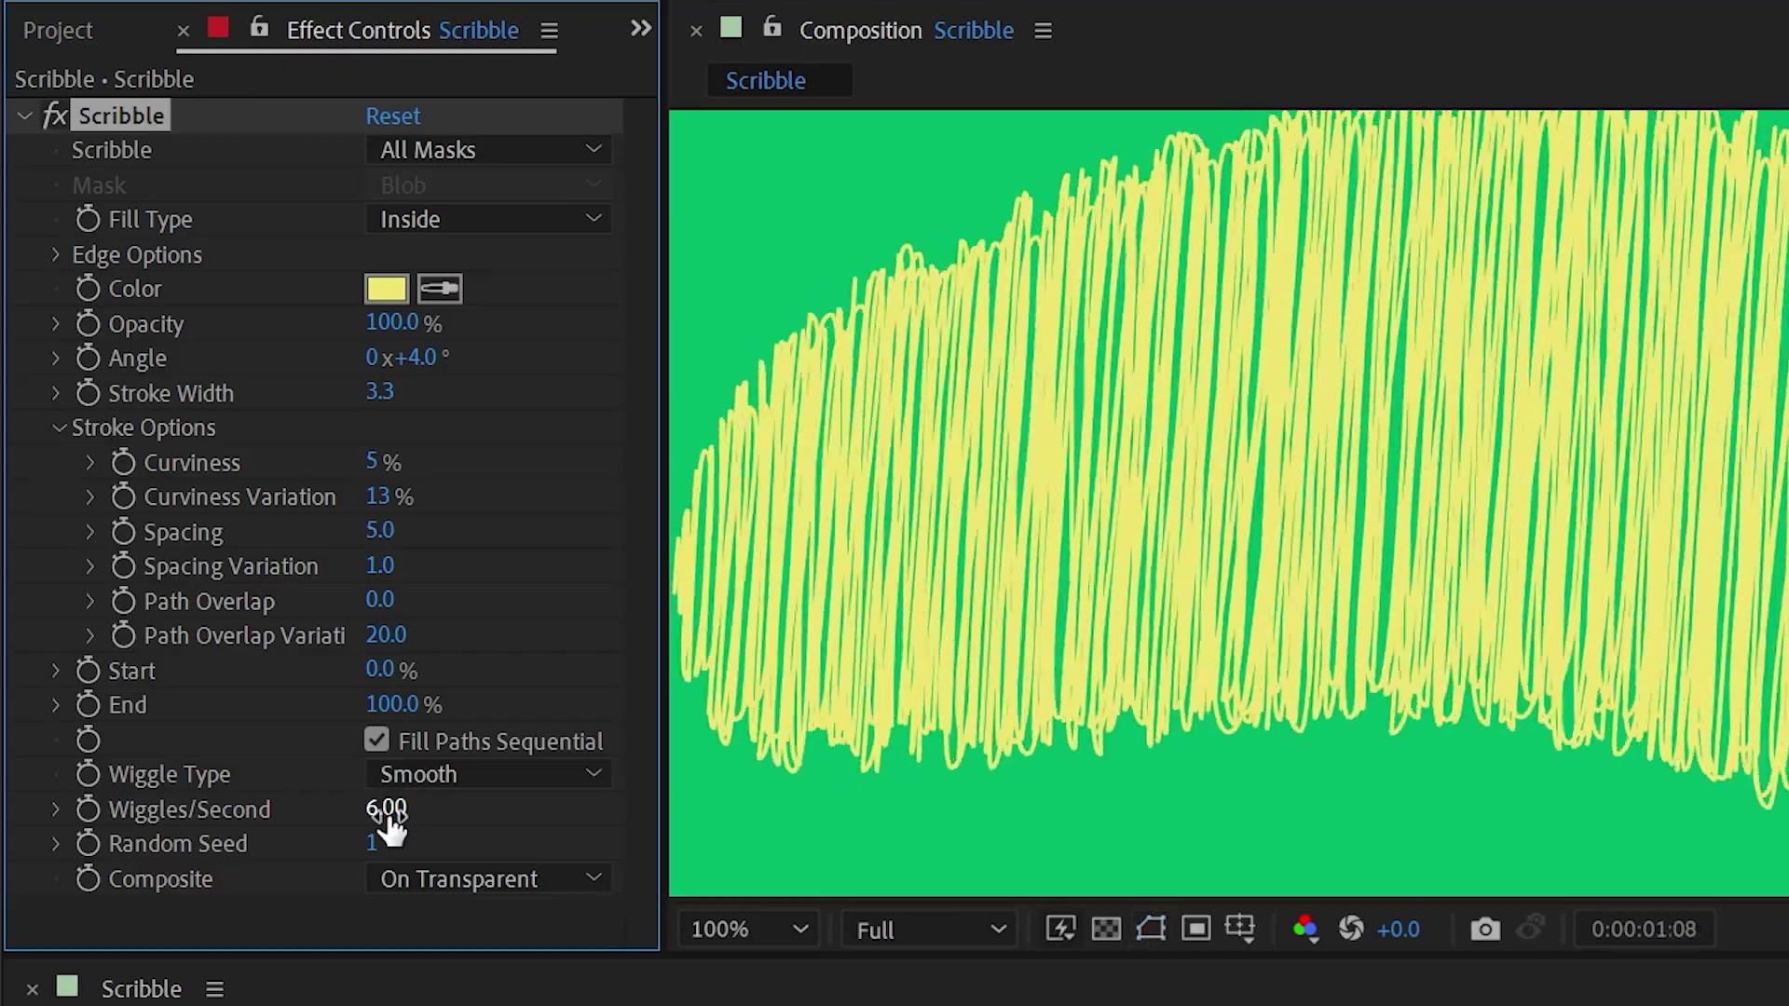
click(466, 774)
click(463, 862)
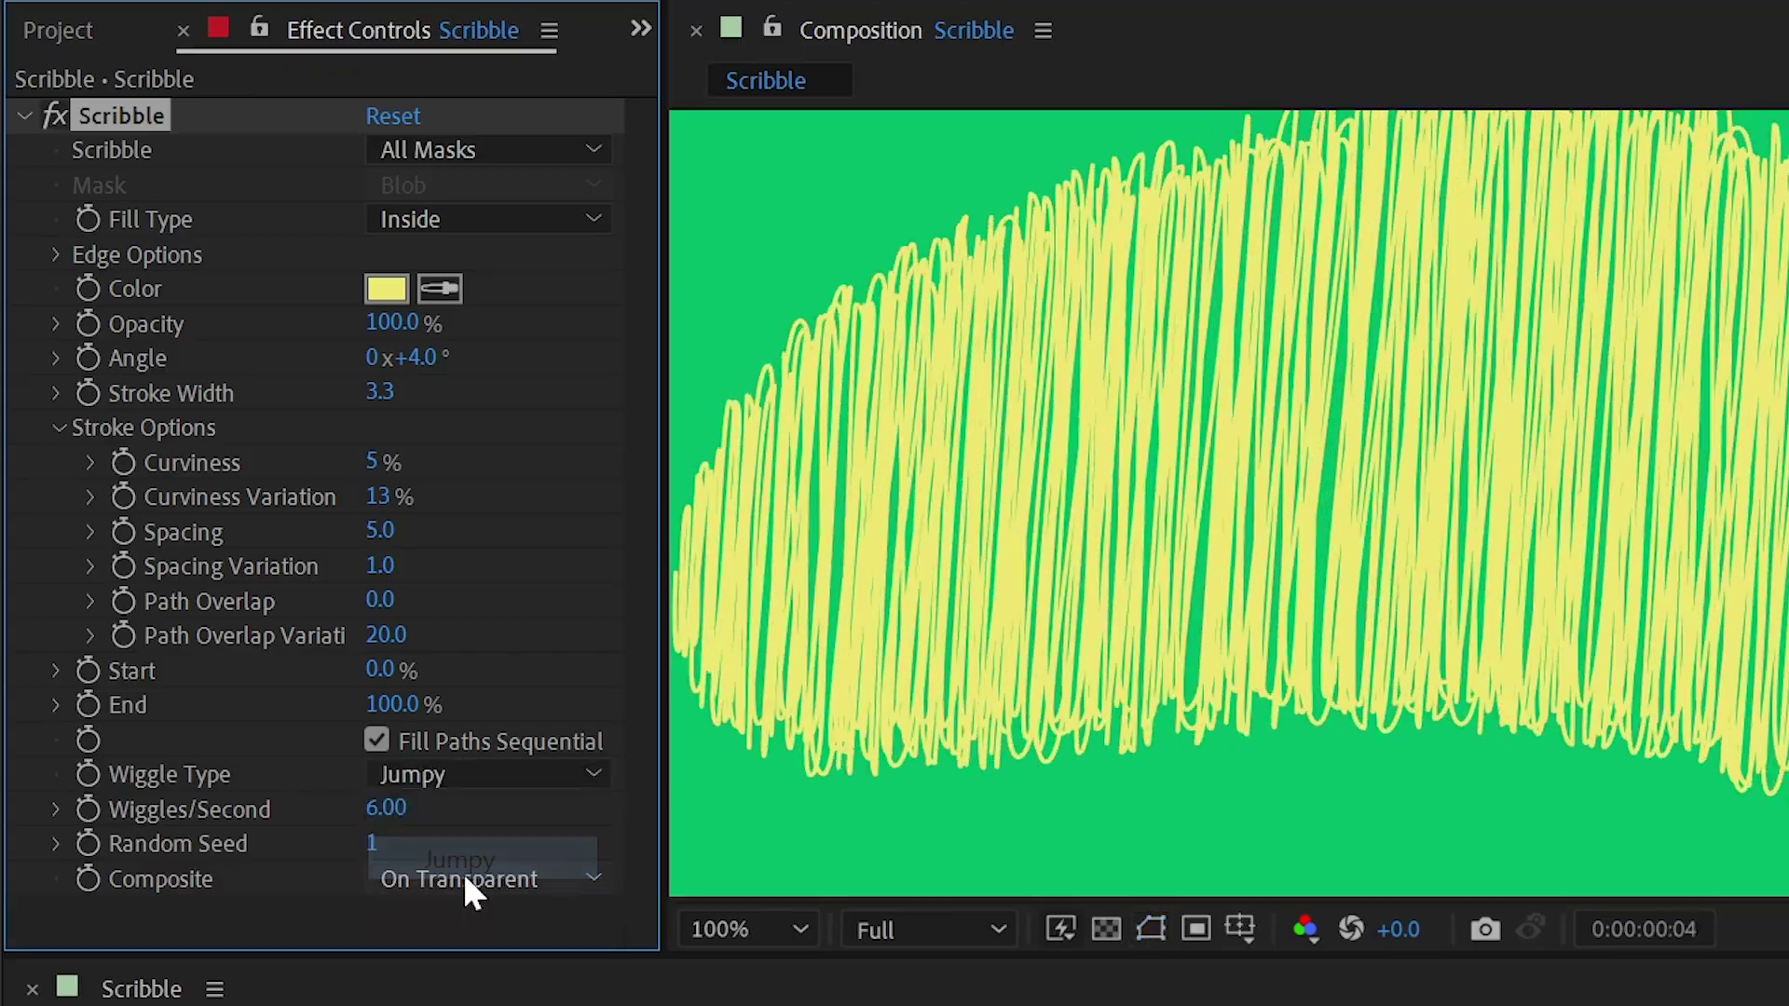
Set Wiggles/Second to 12 for the Jumpy wiggle
click(390, 809)
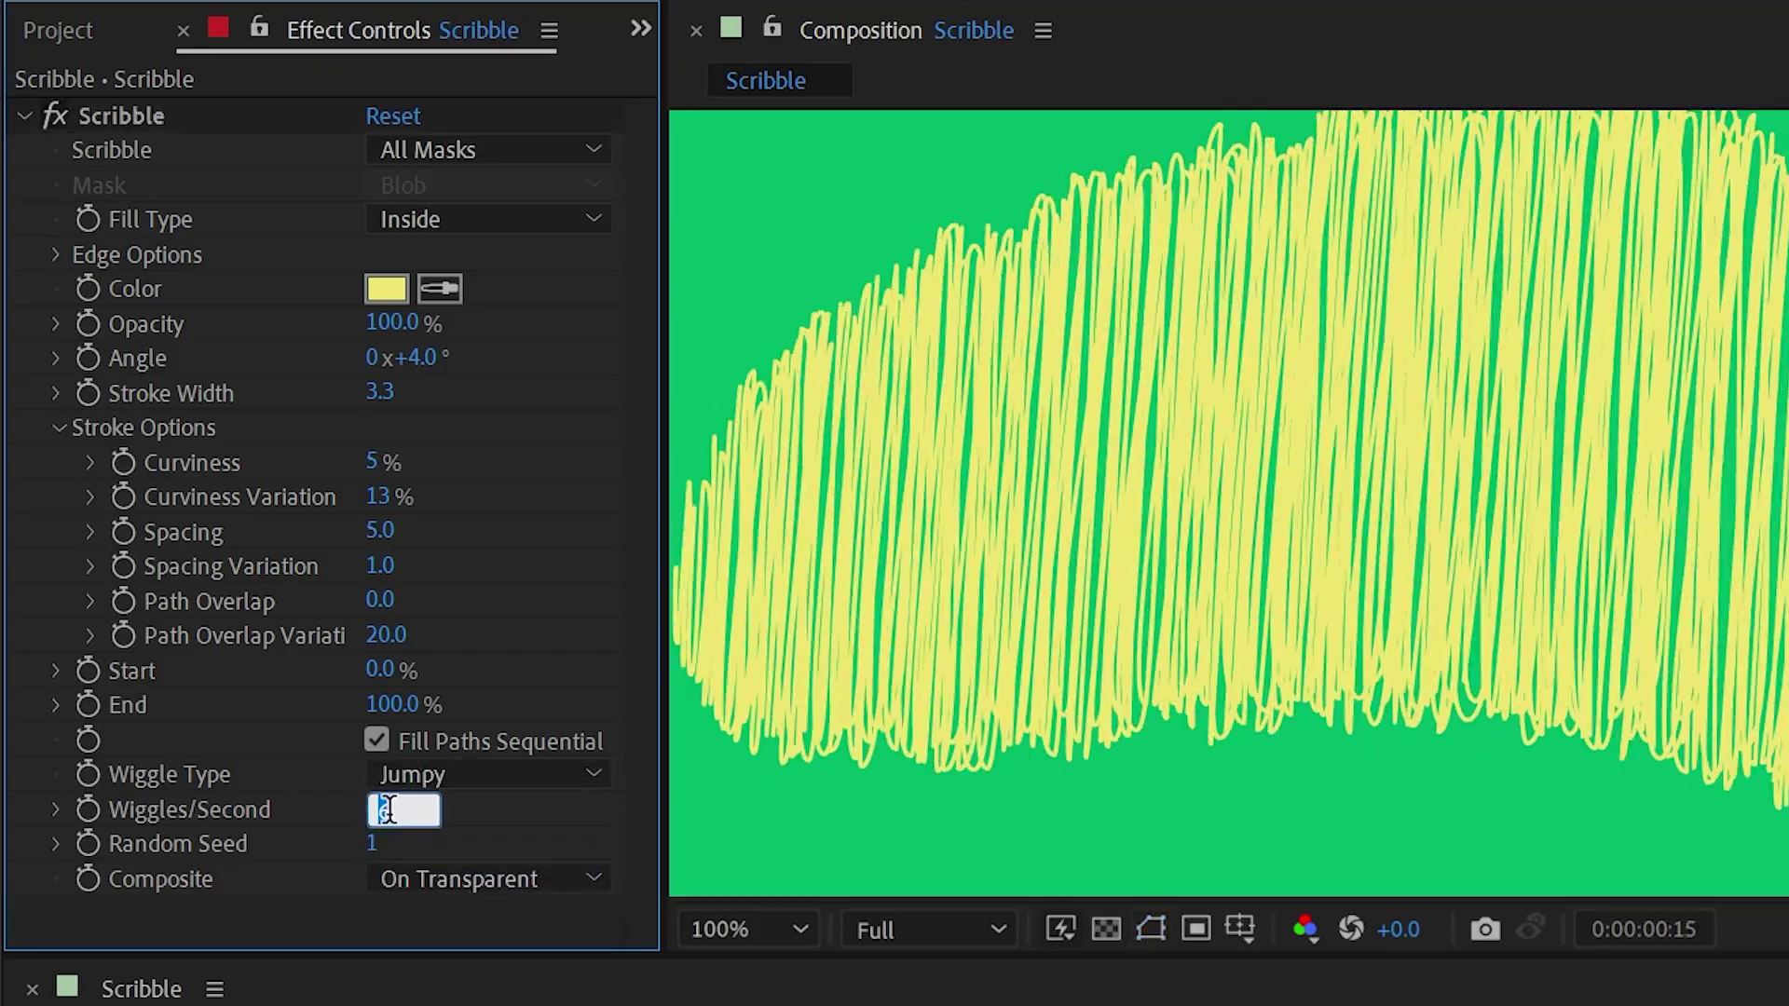
text(12)
key(Return)
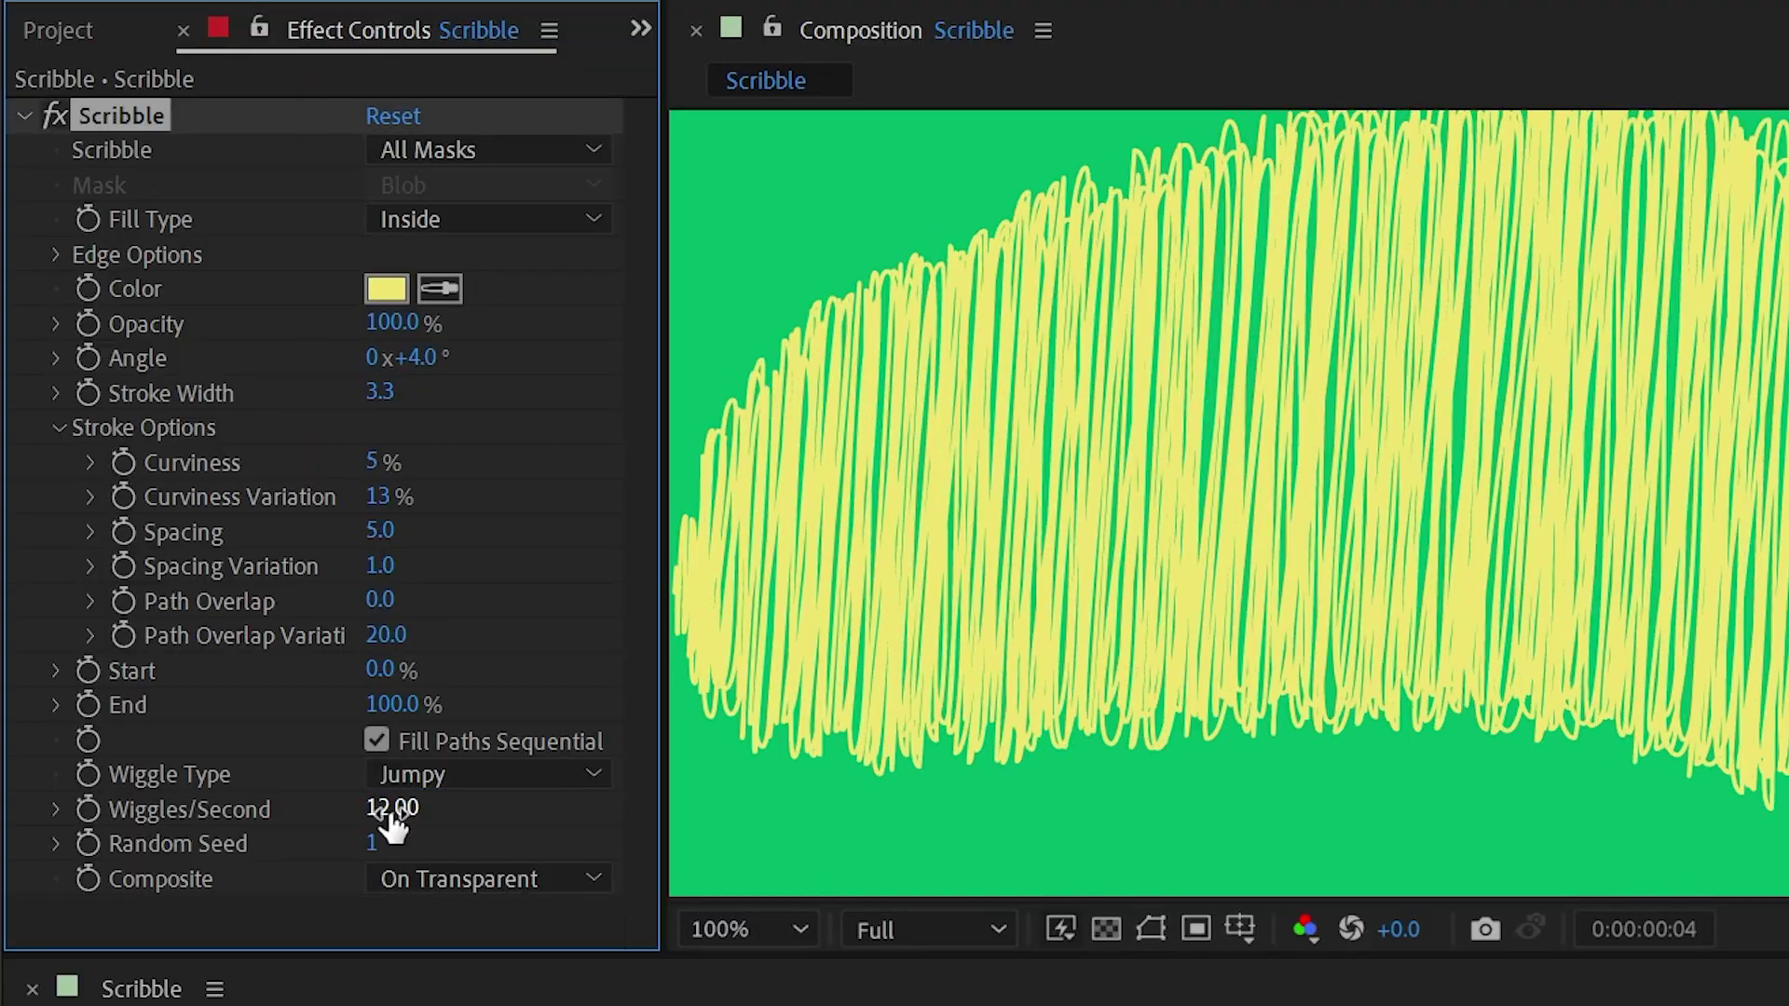
Set Wiggles/Second to 24 for the Jumpy wiggle and stop the preview after checking the motion
scroll(1217, 572, down, 1)
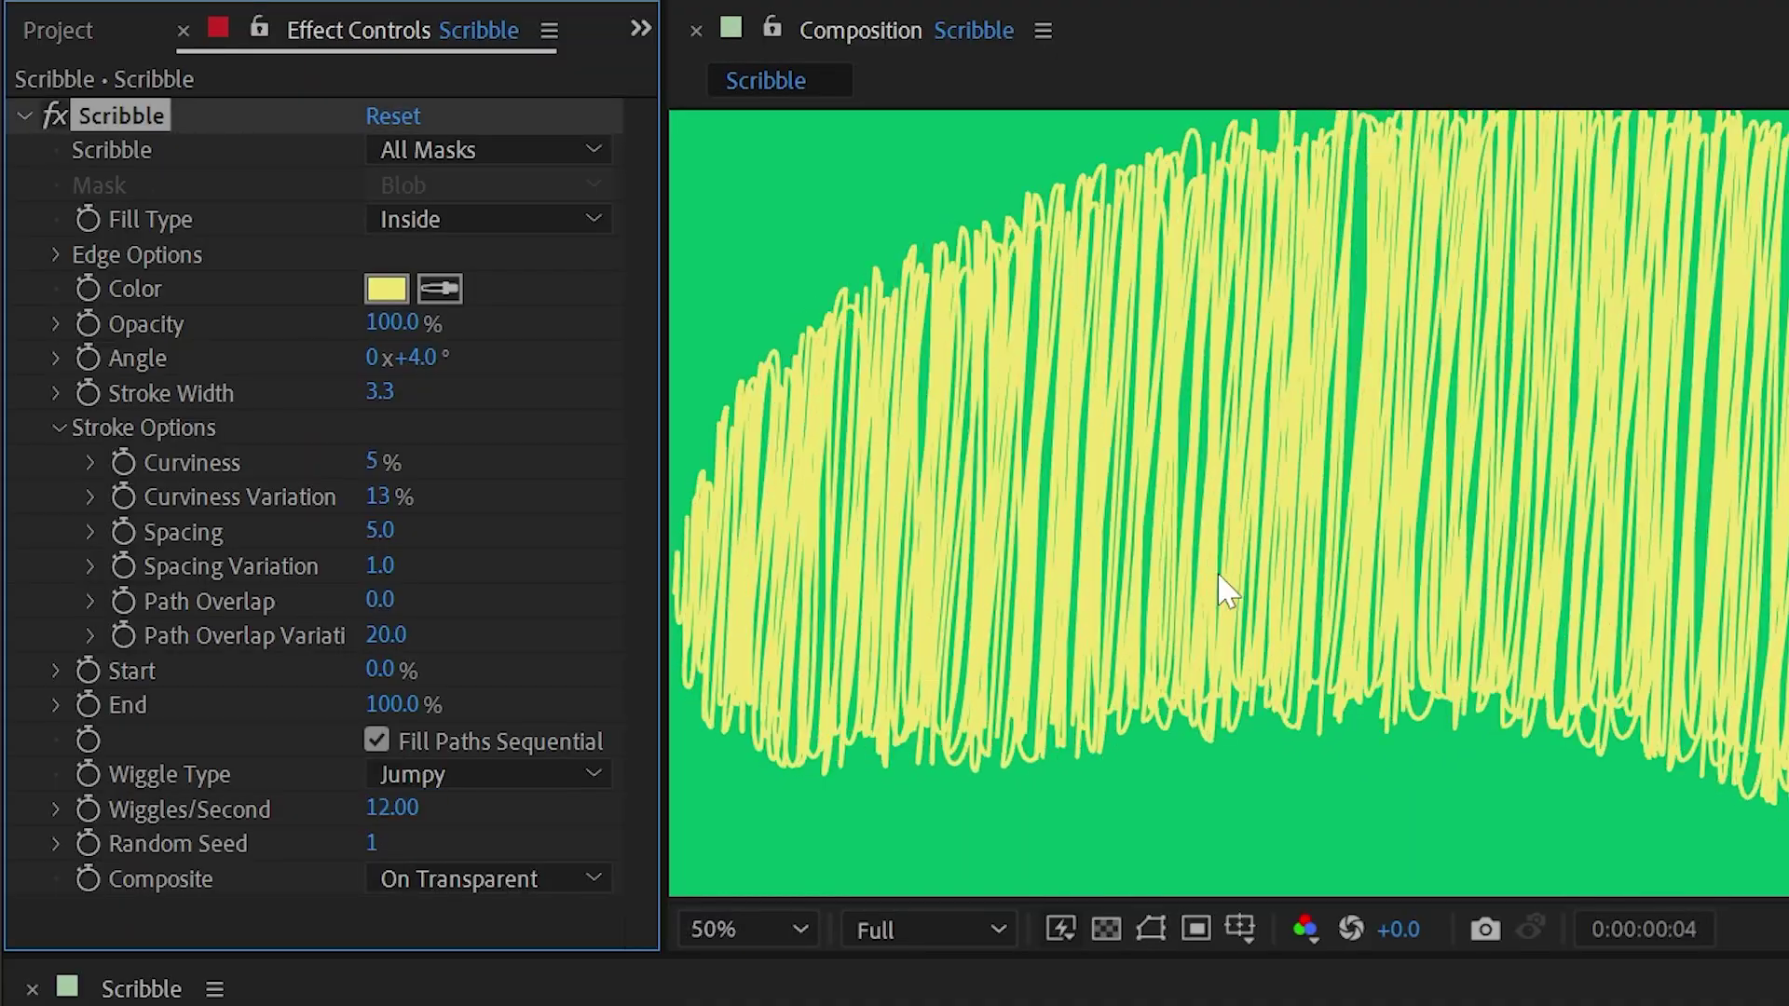
click(408, 810)
text(24)
key(Return)
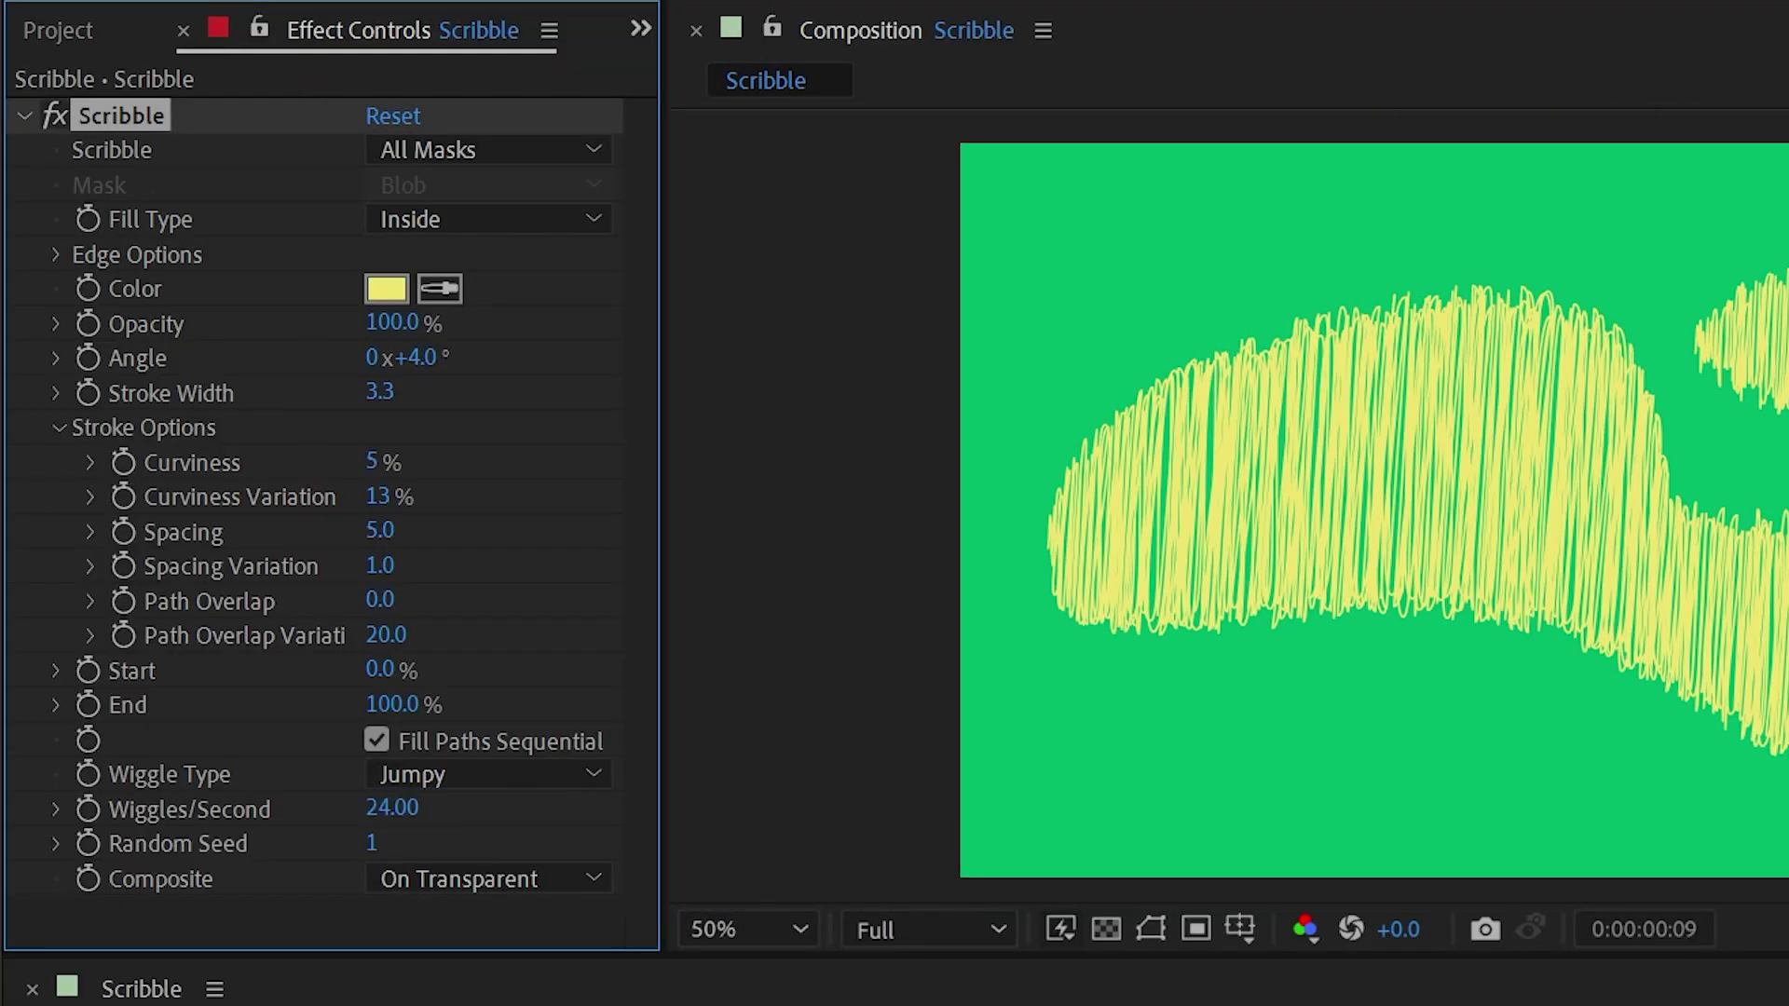
scroll(1402, 477, up, 2)
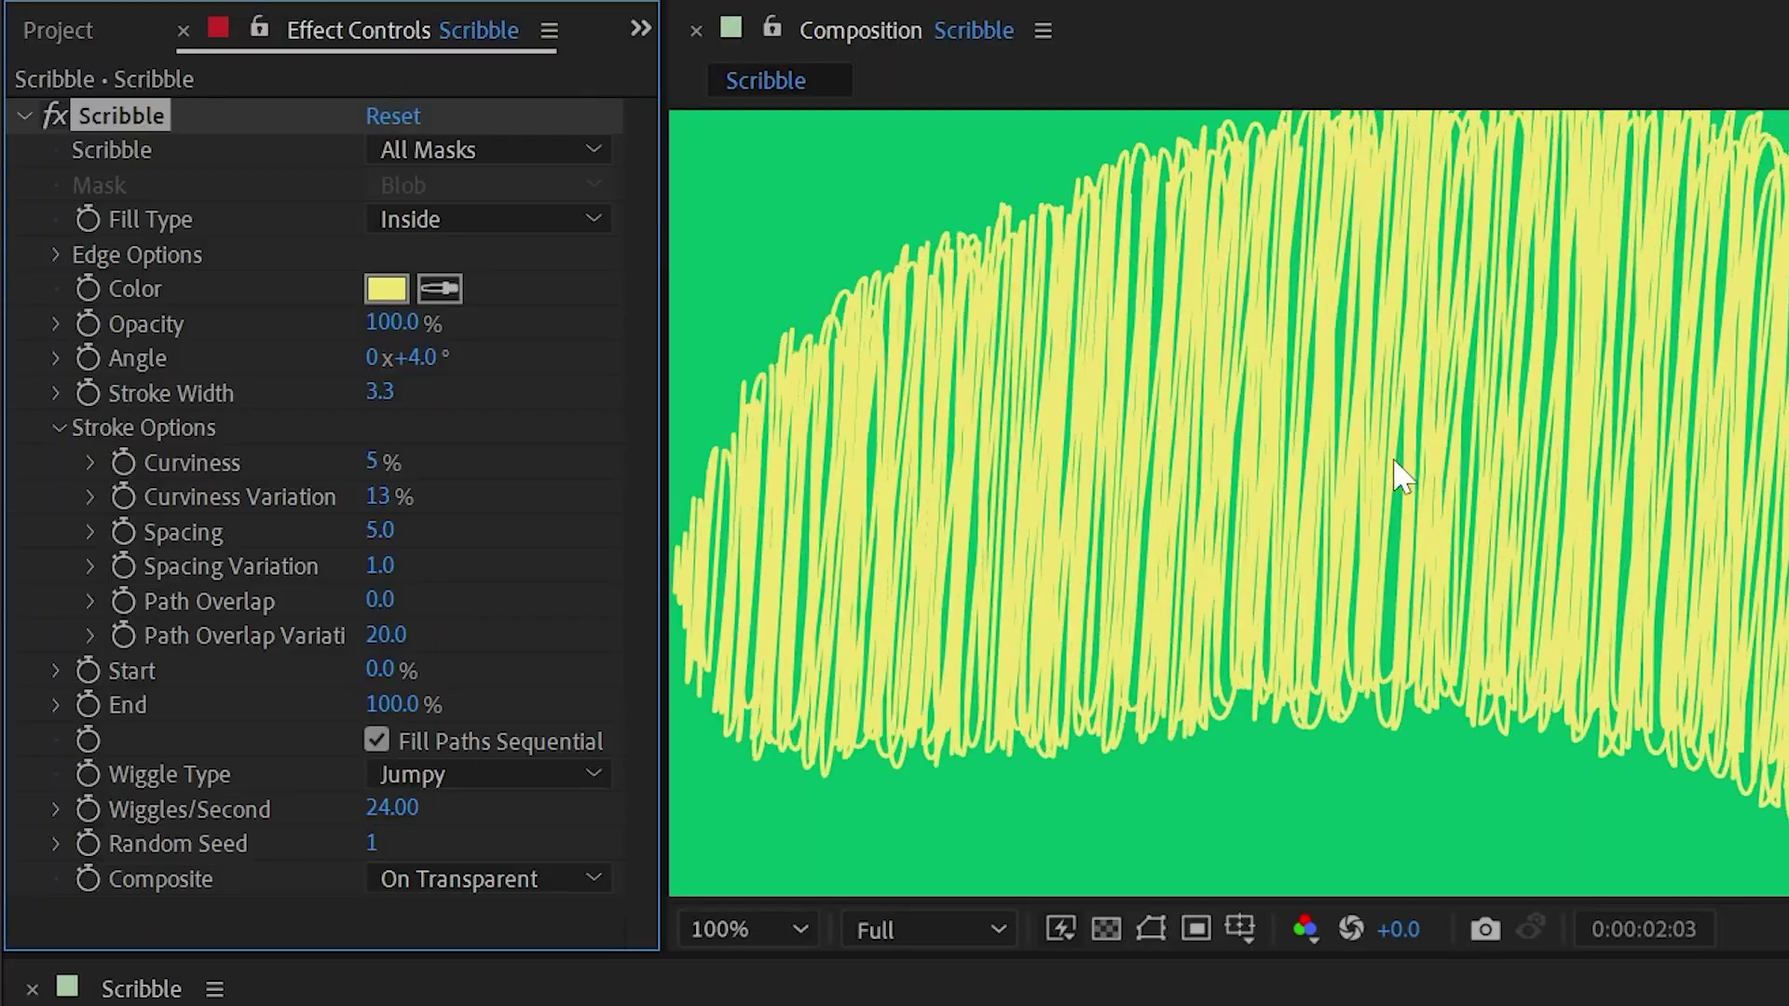
key(space)
Set the Wiggle Type to Static and vary the Random Seed through 29, ending at 12
drag(377, 850, 412, 844)
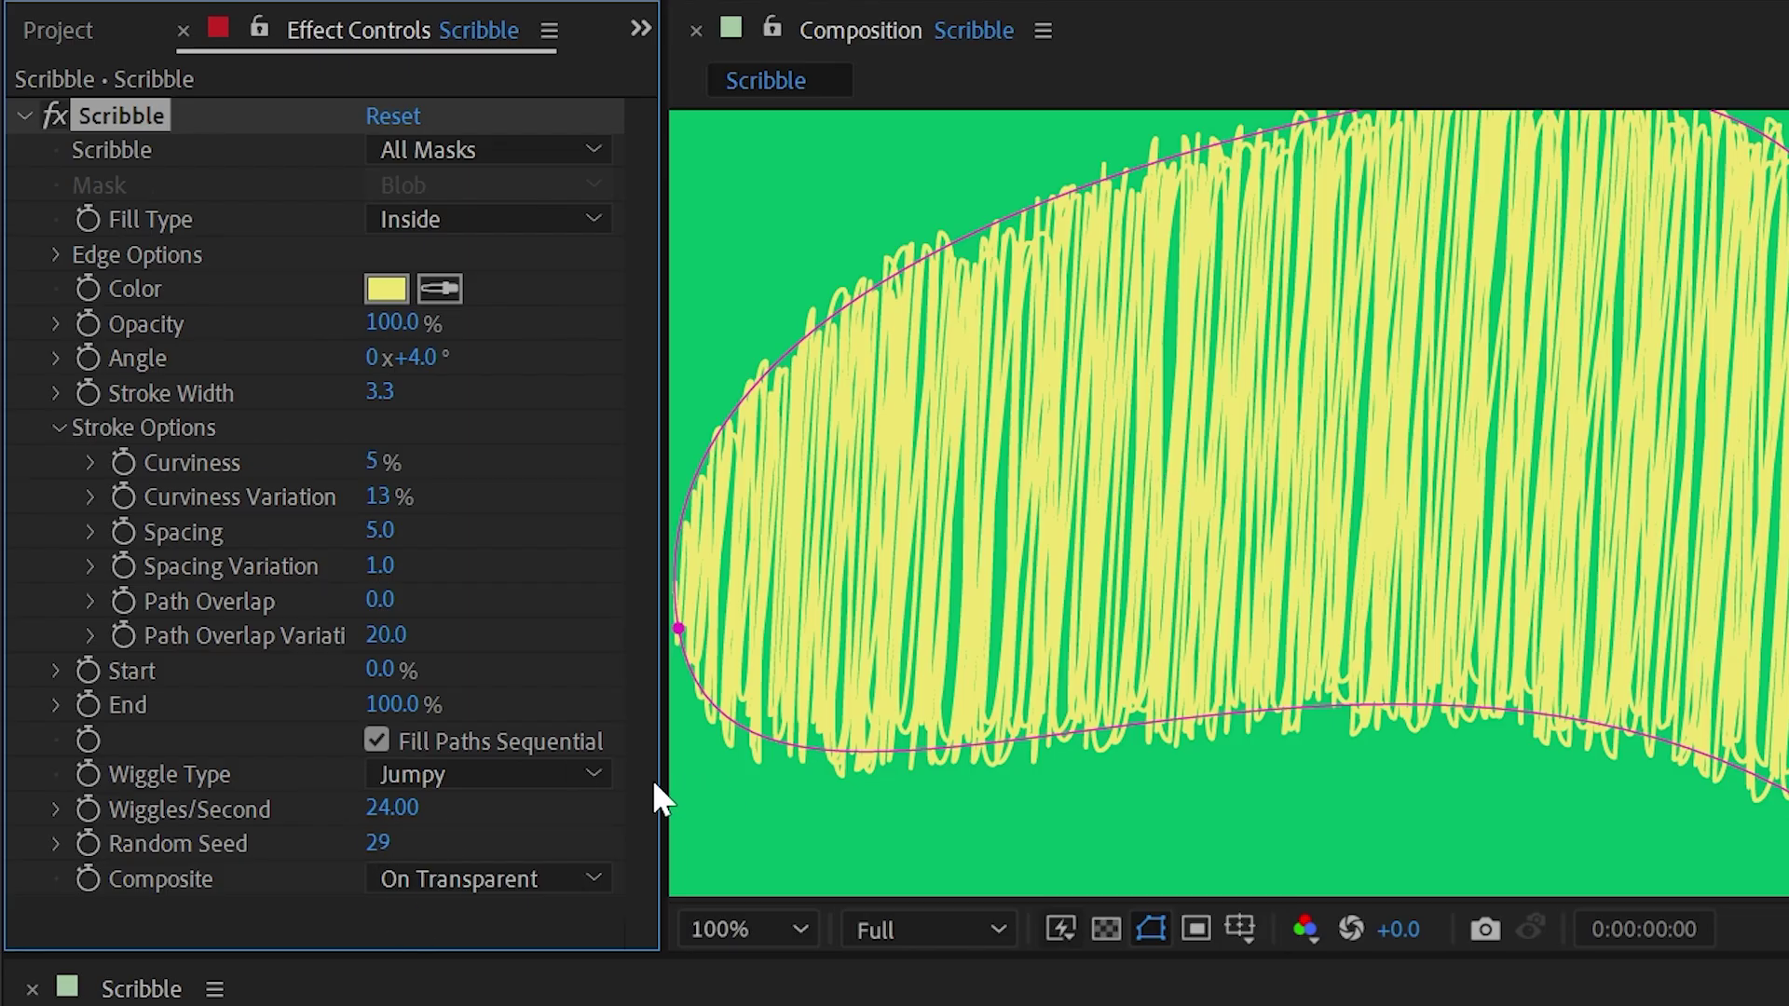
click(447, 776)
click(484, 814)
mouse_move(371, 852)
mouse_down()
mouse_move(346, 850)
mouse_move(396, 867)
mouse_up()
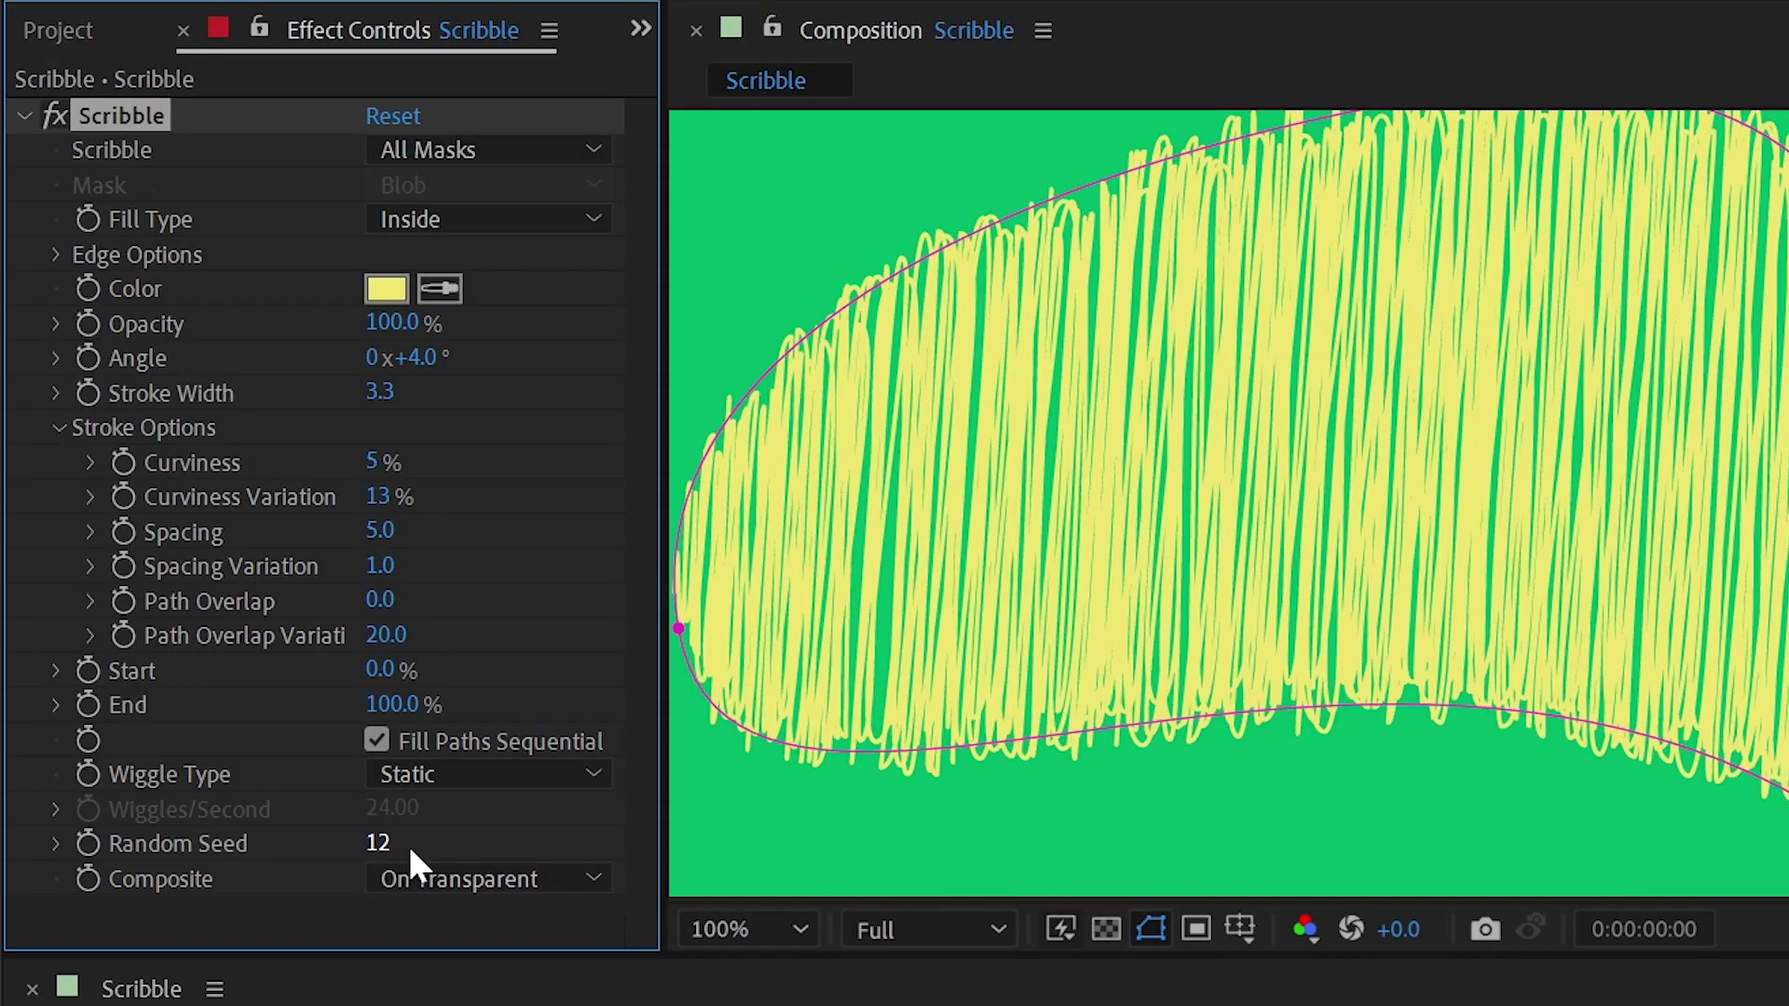
scroll(1498, 594, down, 2)
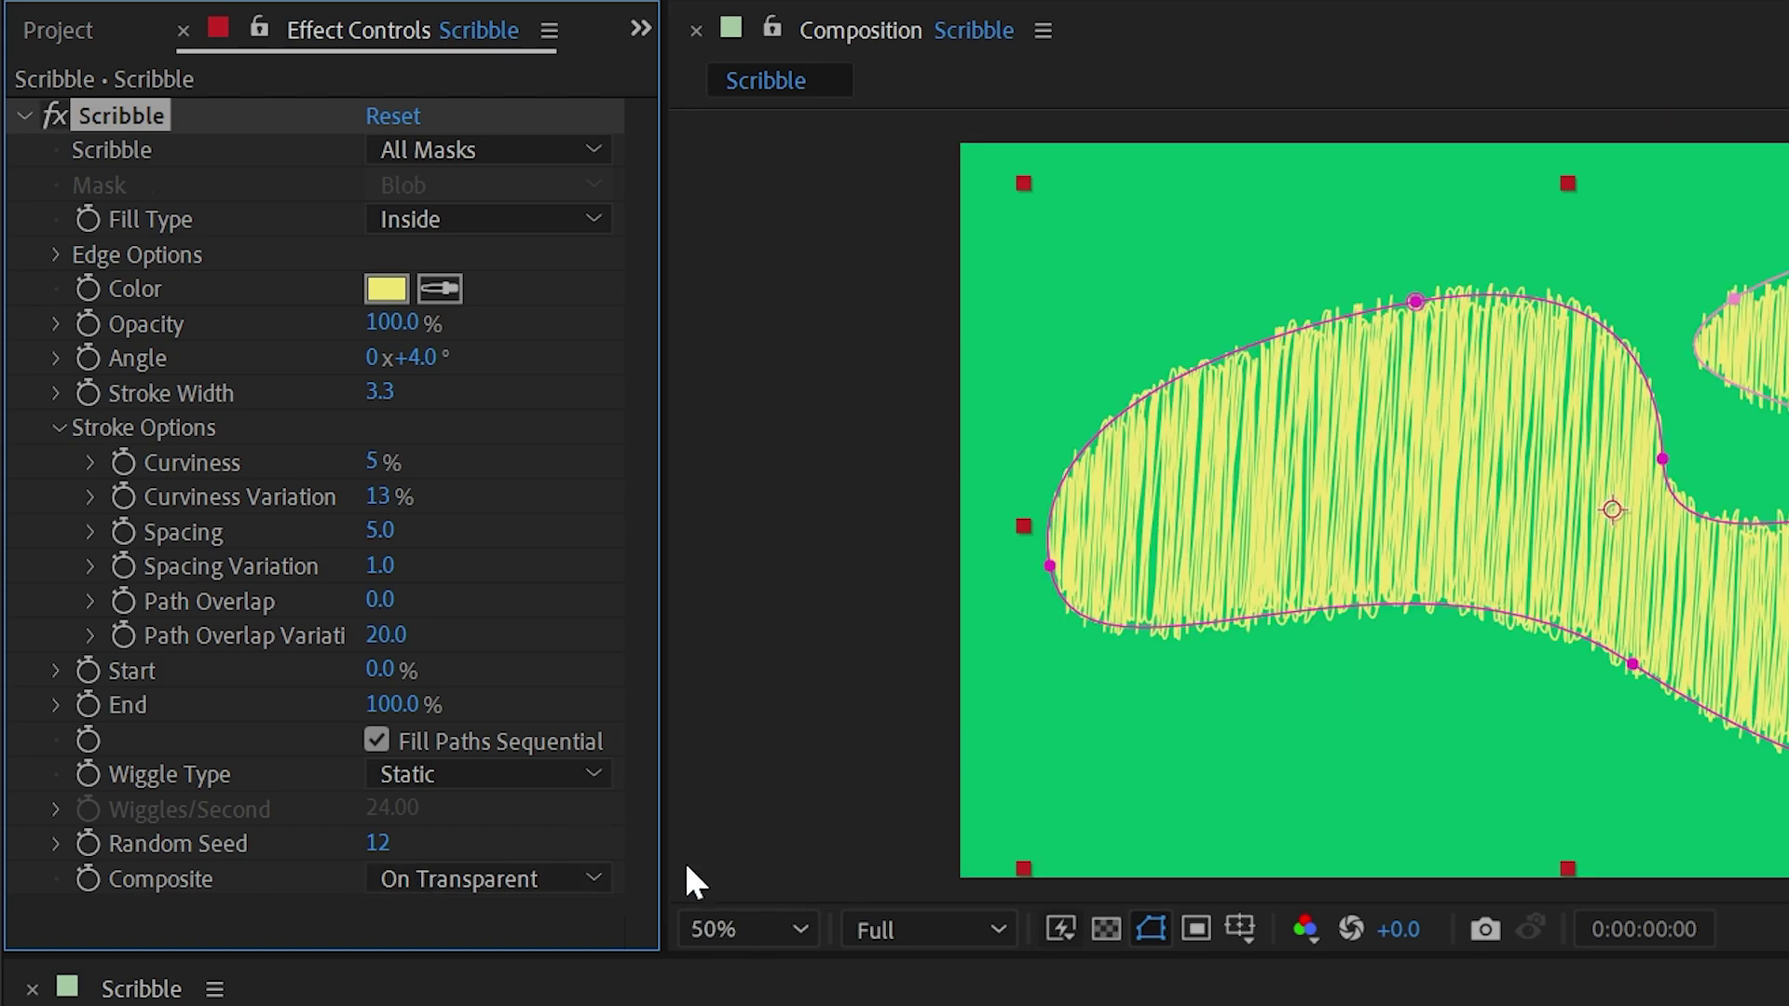
Set the Scribble effect's Composite option to On Original Image and deselect the layer
click(516, 876)
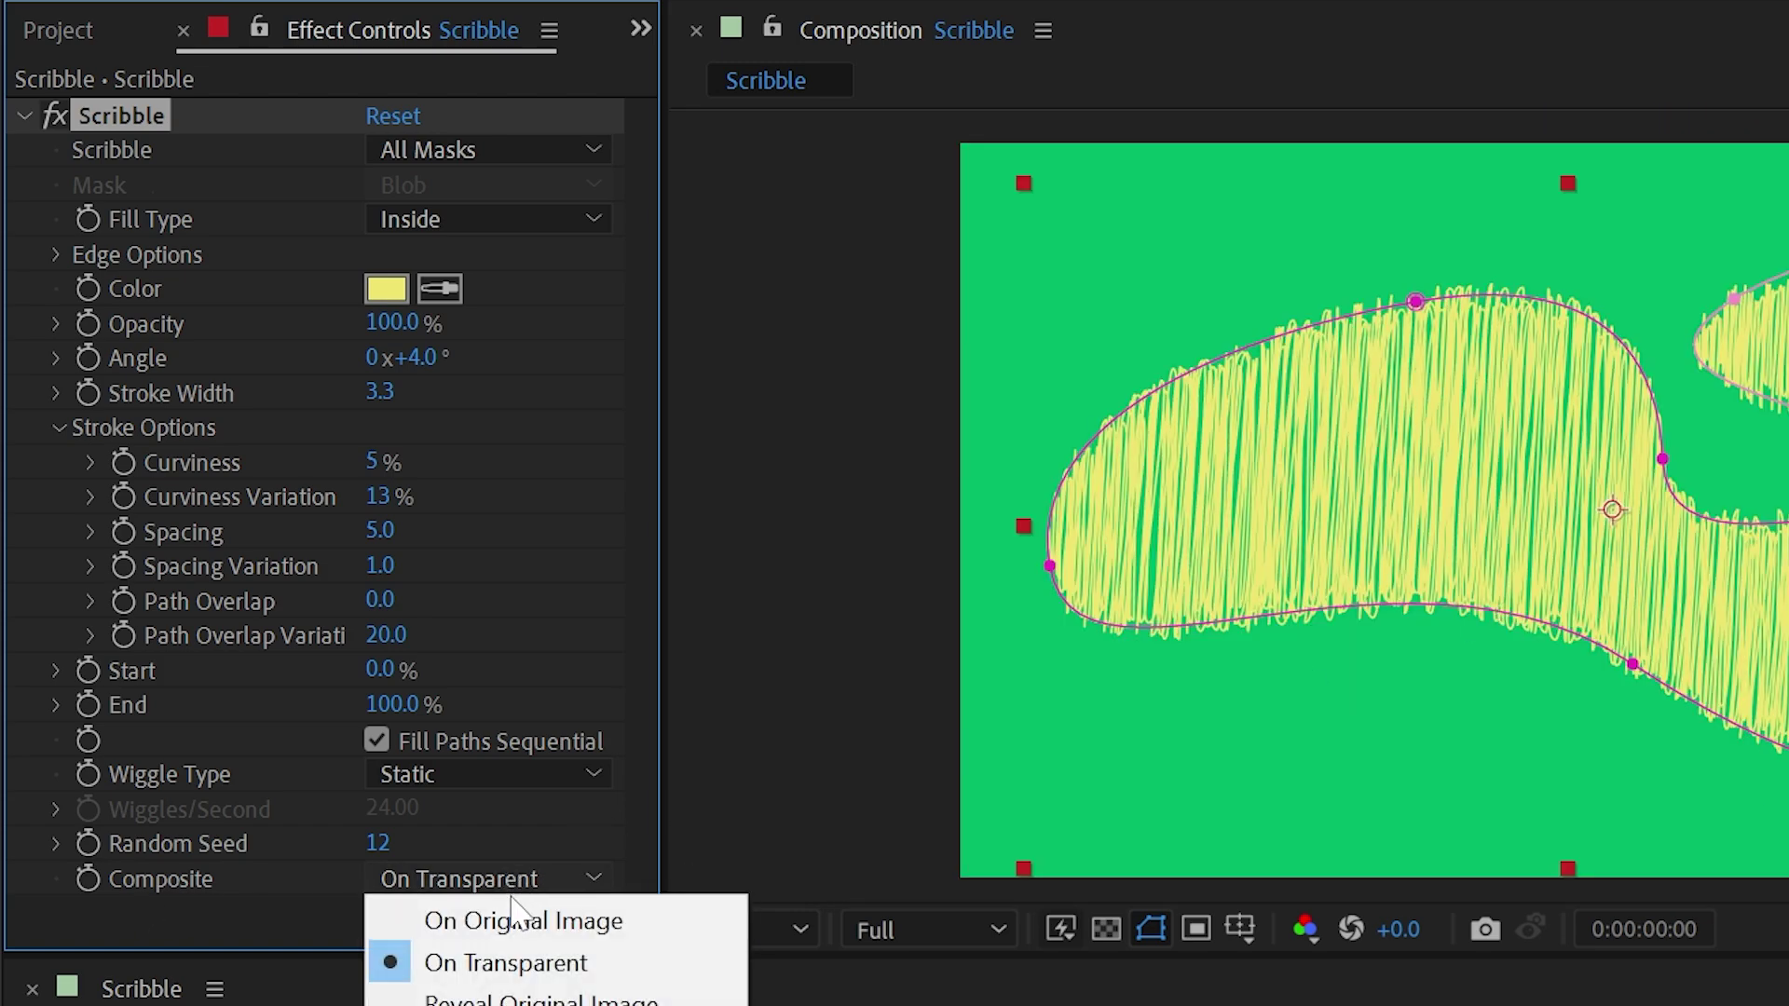
click(517, 920)
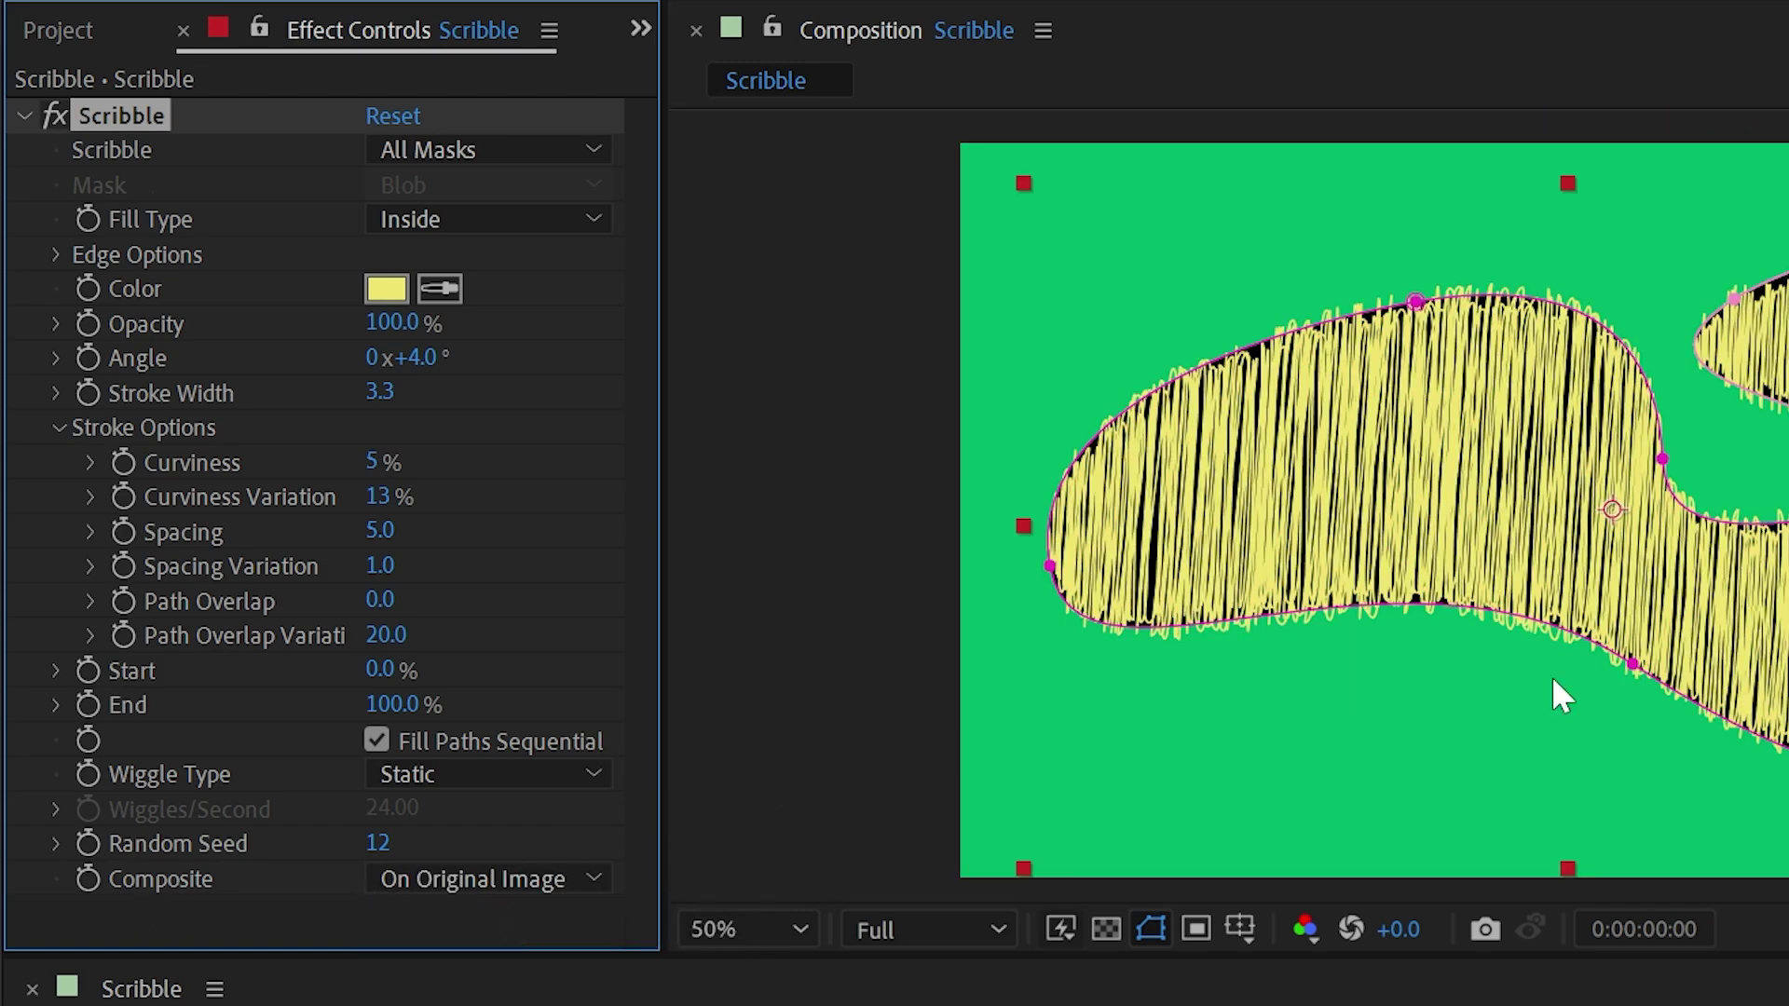
click(671, 950)
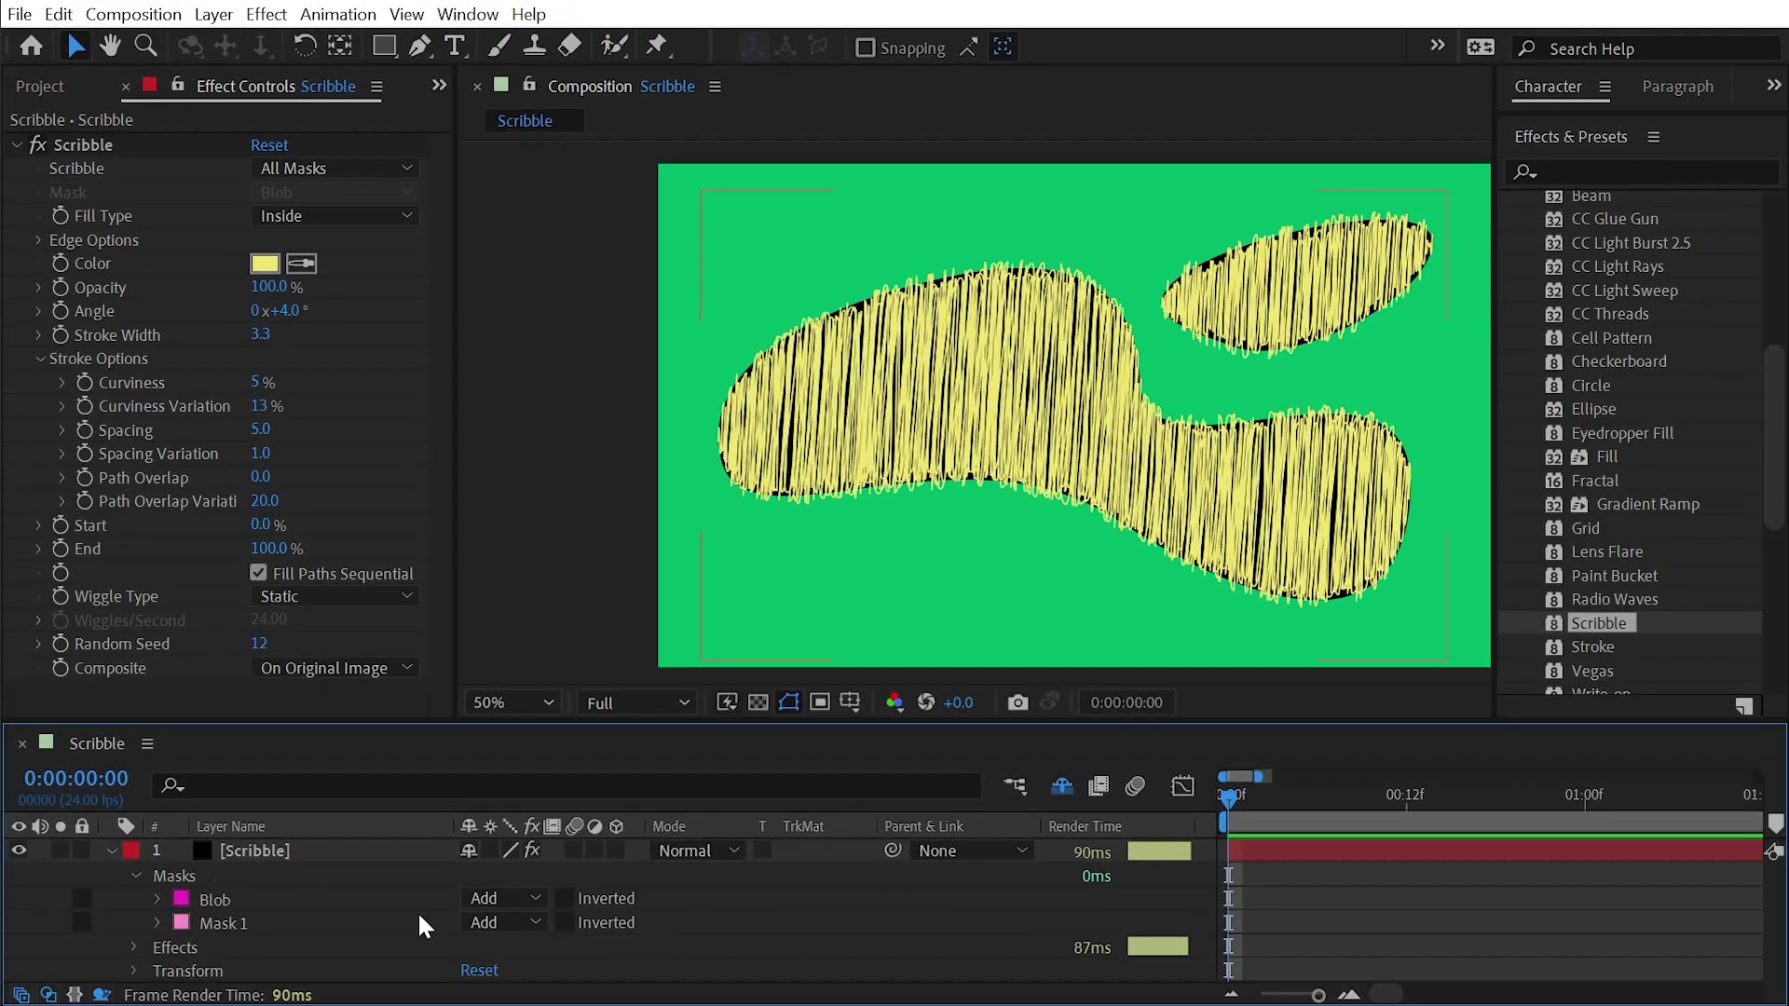
Set the mask mode of both the Blob and the second mask to None, and clear the selection
click(212, 900)
shift+click(214, 922)
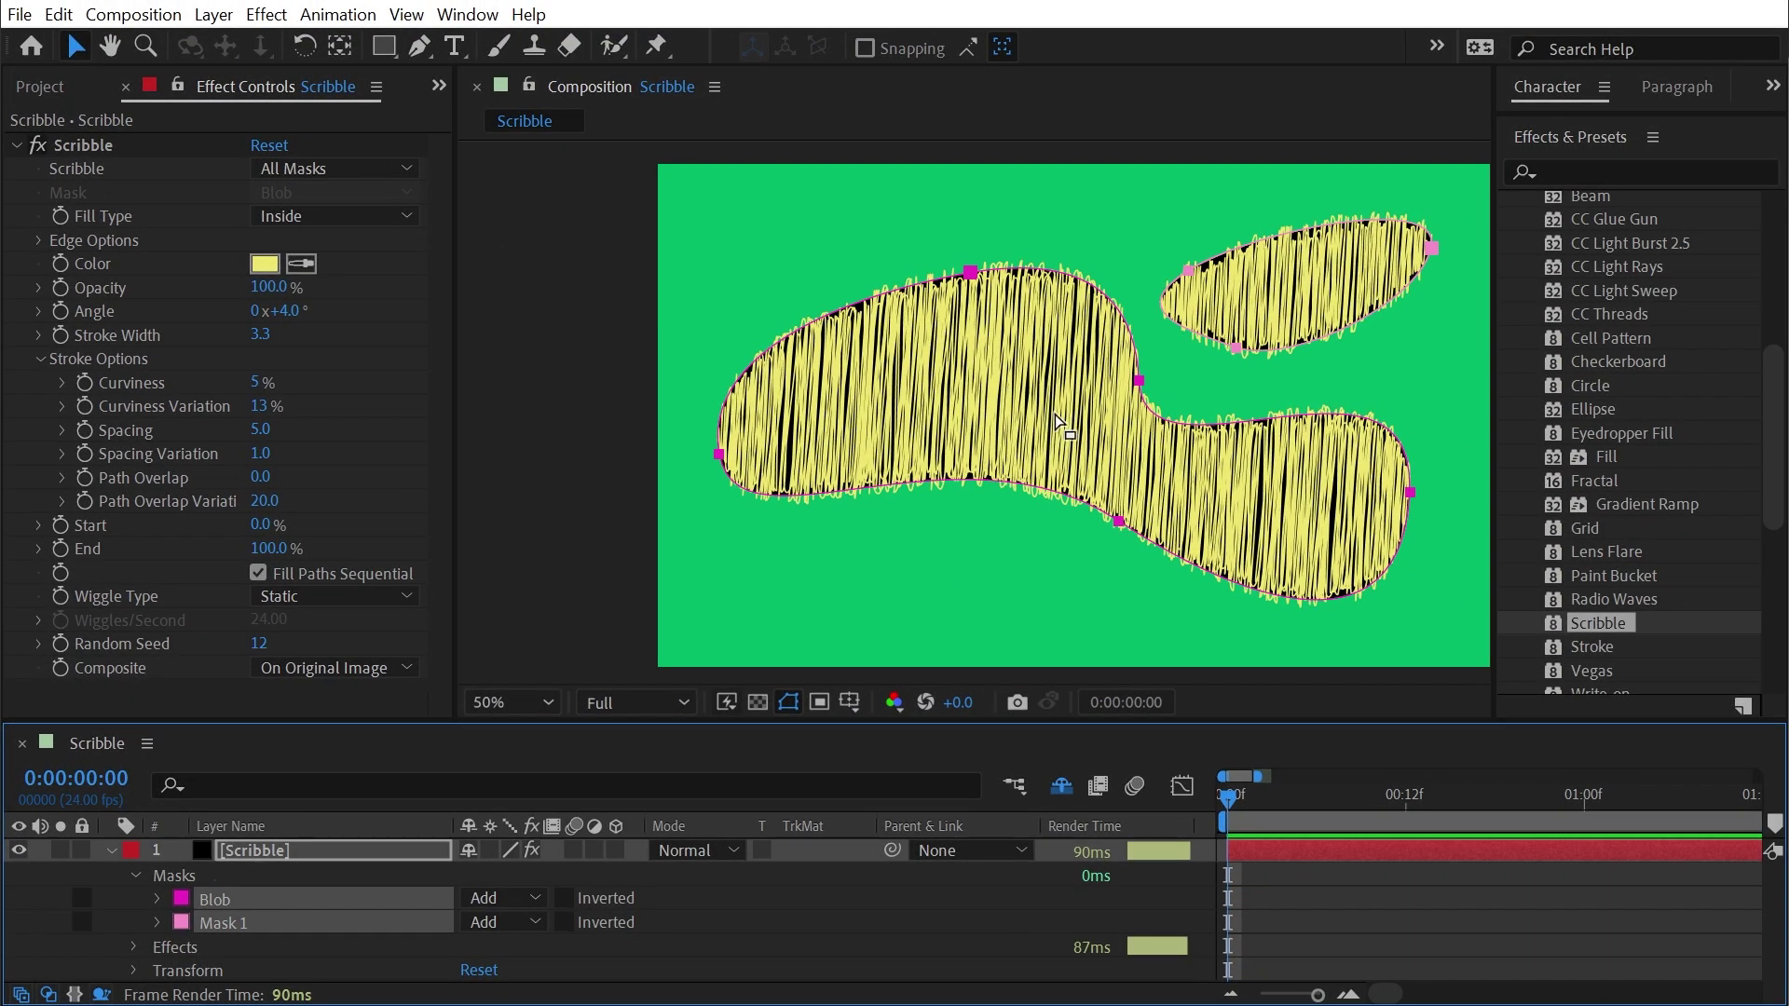
click(484, 901)
click(496, 924)
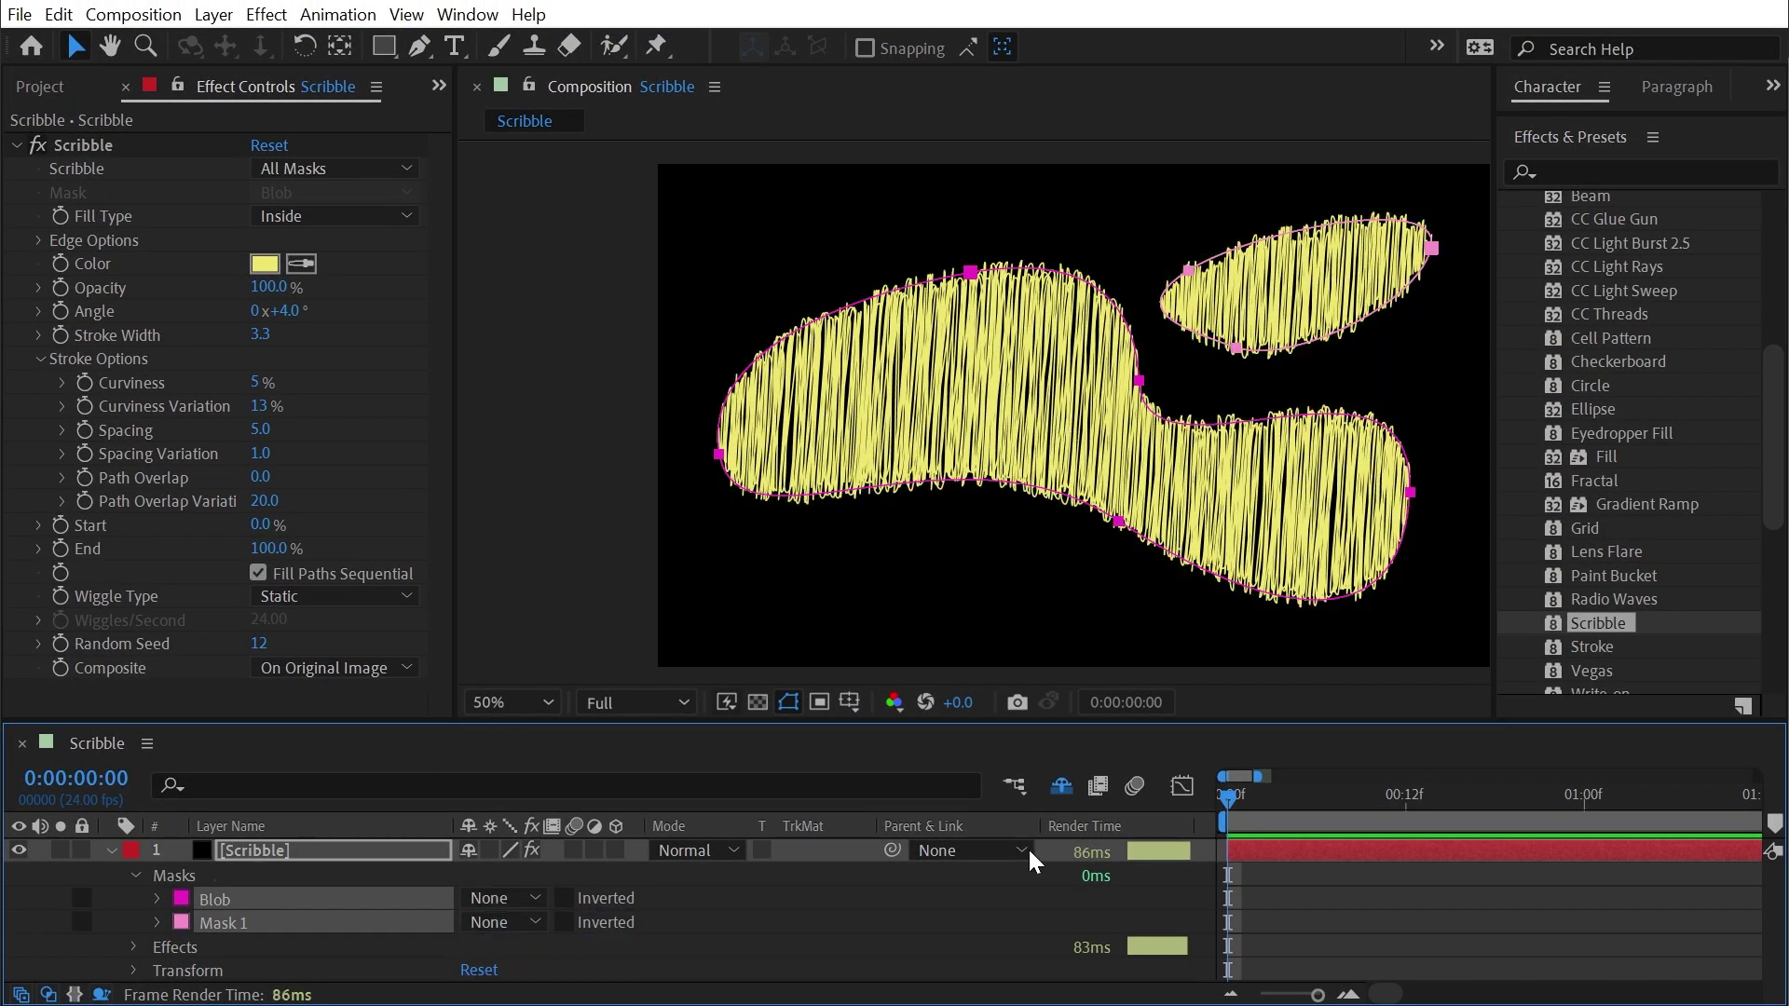
click(874, 904)
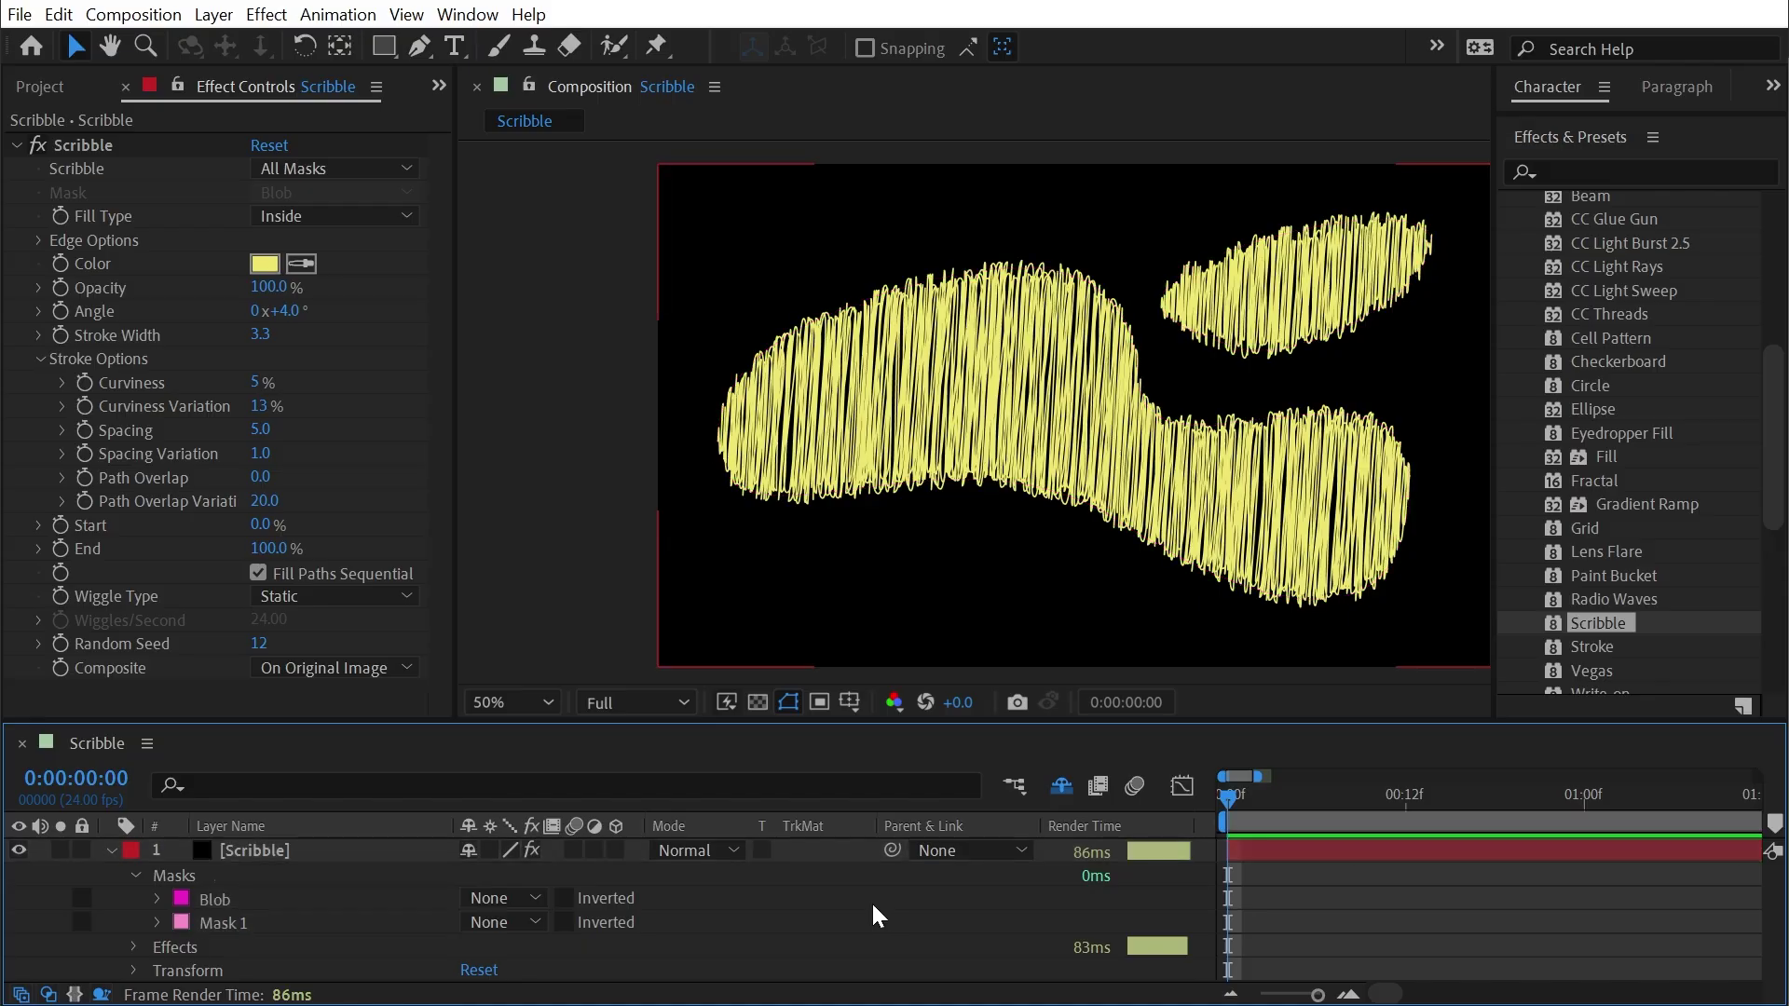
Set the Scribble effect's Composite option to Reveal Original Image, clear the selection and inspect the strokes up close
click(340, 668)
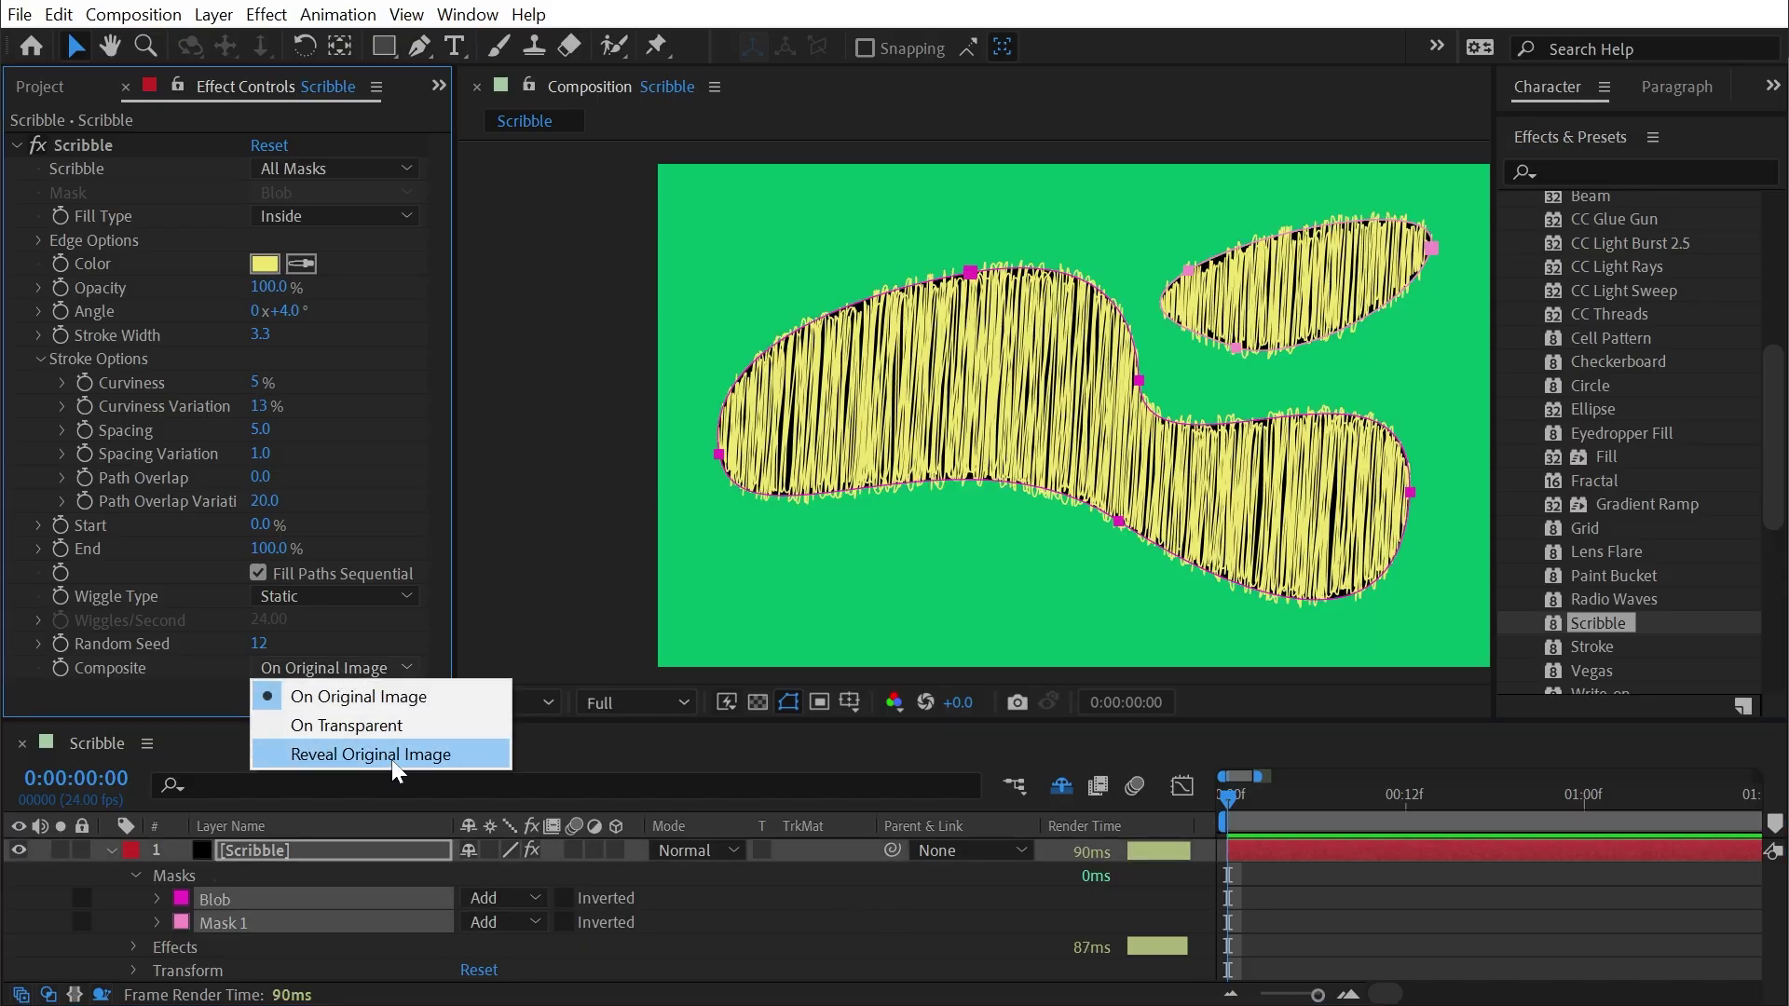
click(391, 754)
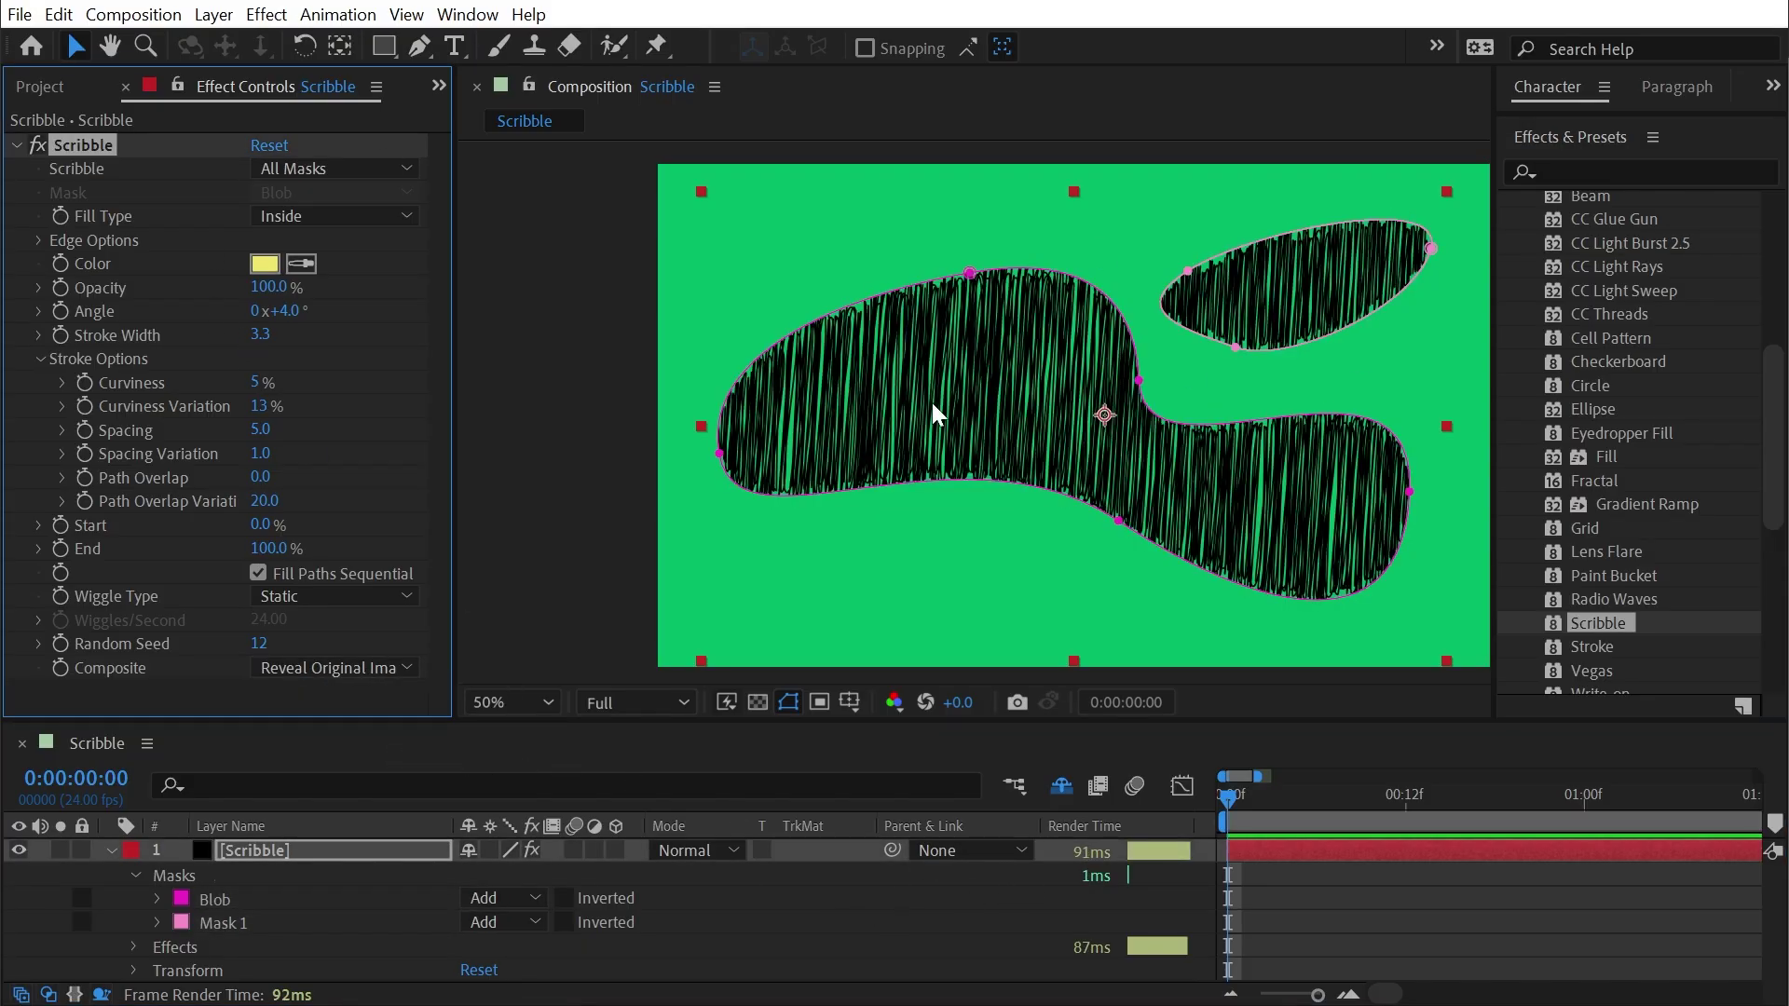
click(1423, 914)
scroll(990, 434, up, 1)
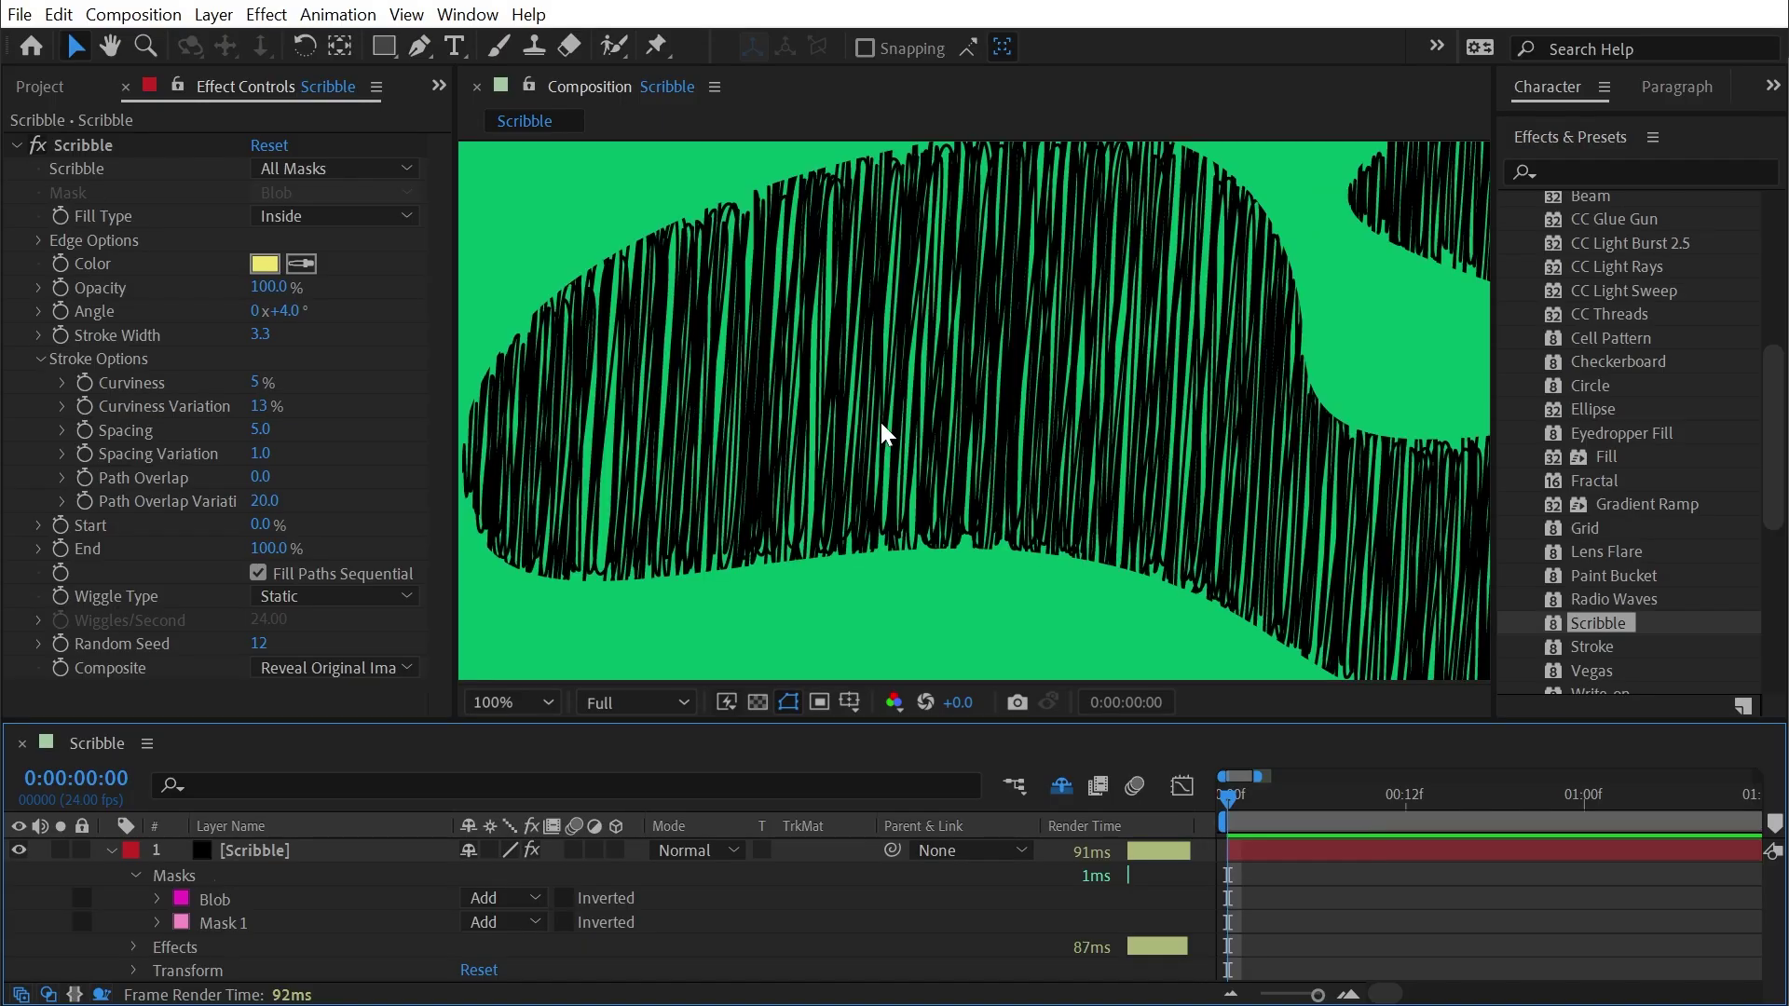
Set the mask mode of both Blob and Mask 1 to None and clear the selection
click(277, 917)
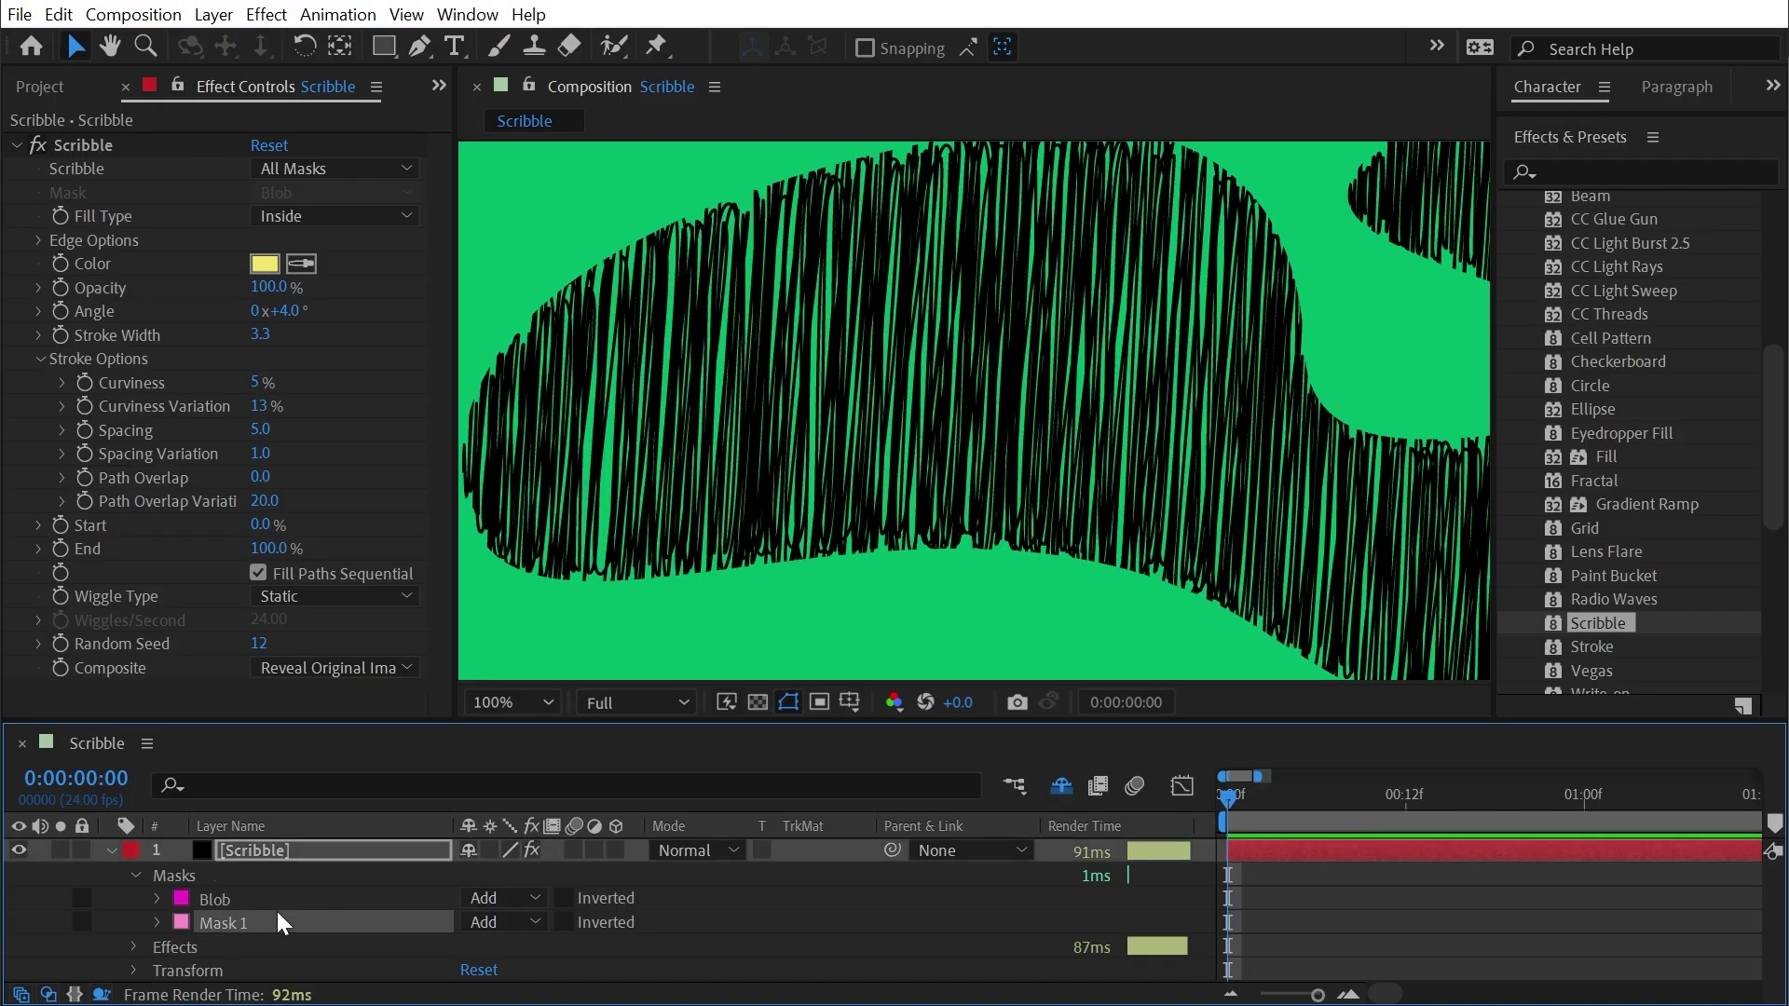
shift+click(250, 902)
click(1260, 817)
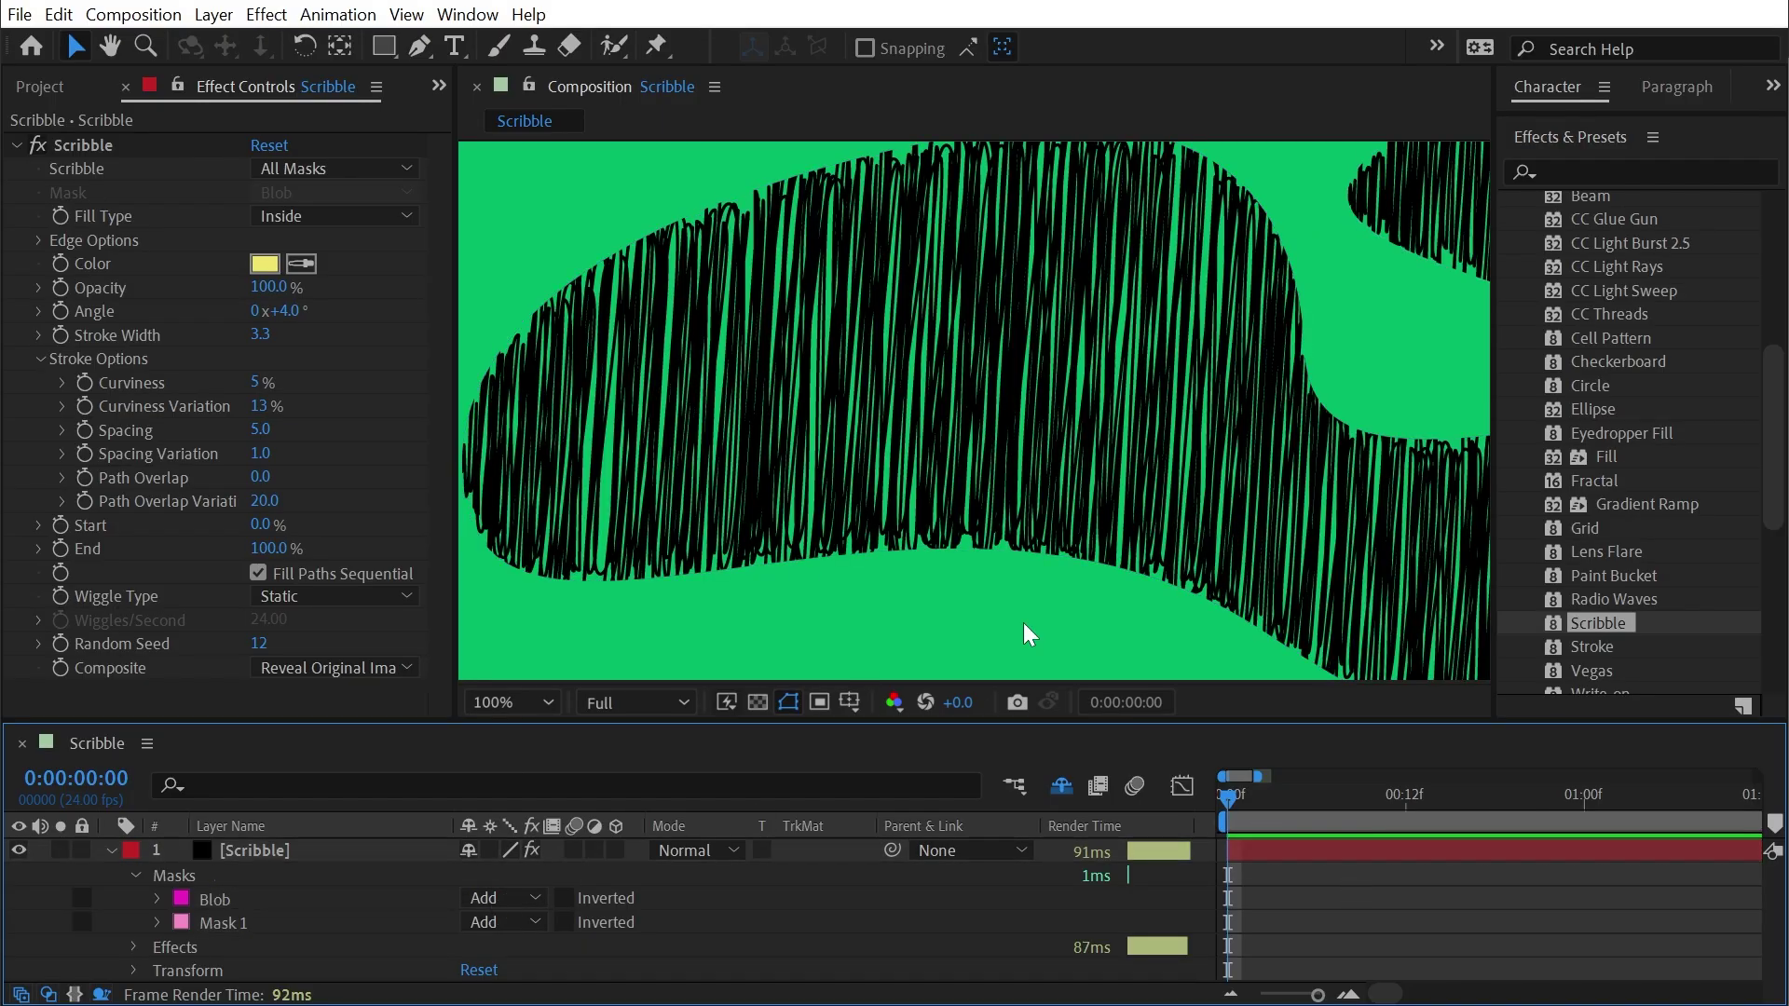
click(220, 898)
shift+click(224, 922)
click(503, 898)
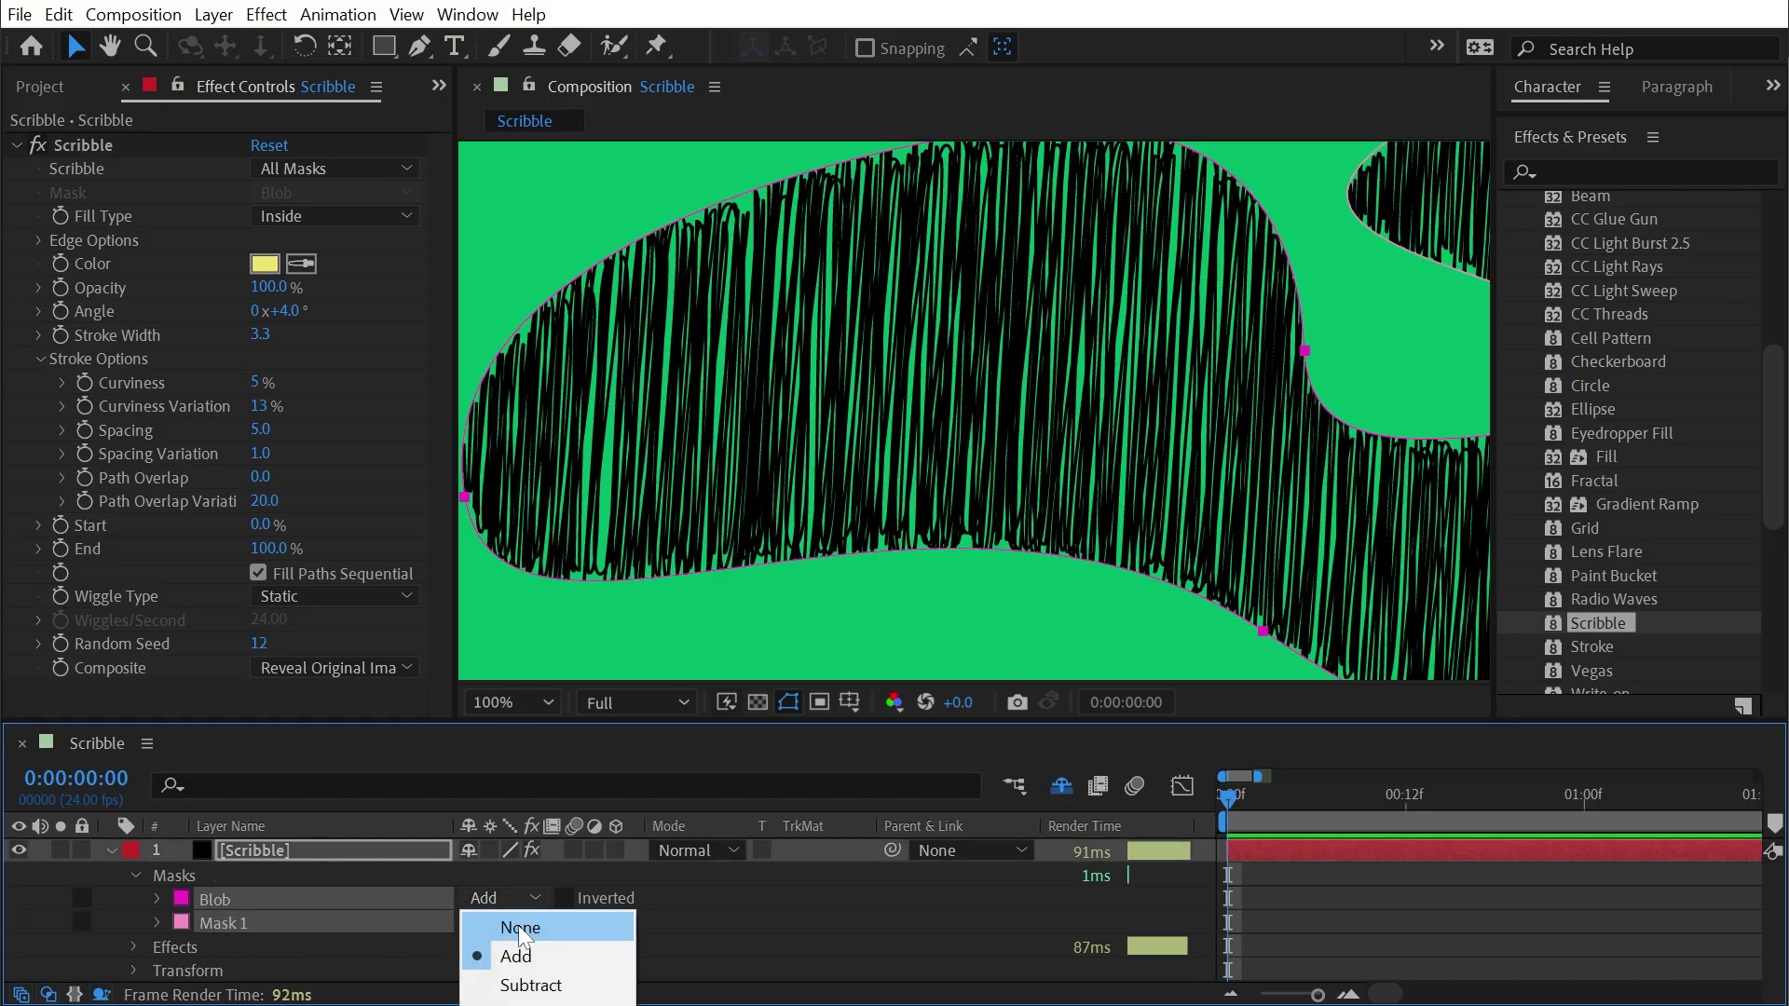
click(512, 923)
click(932, 943)
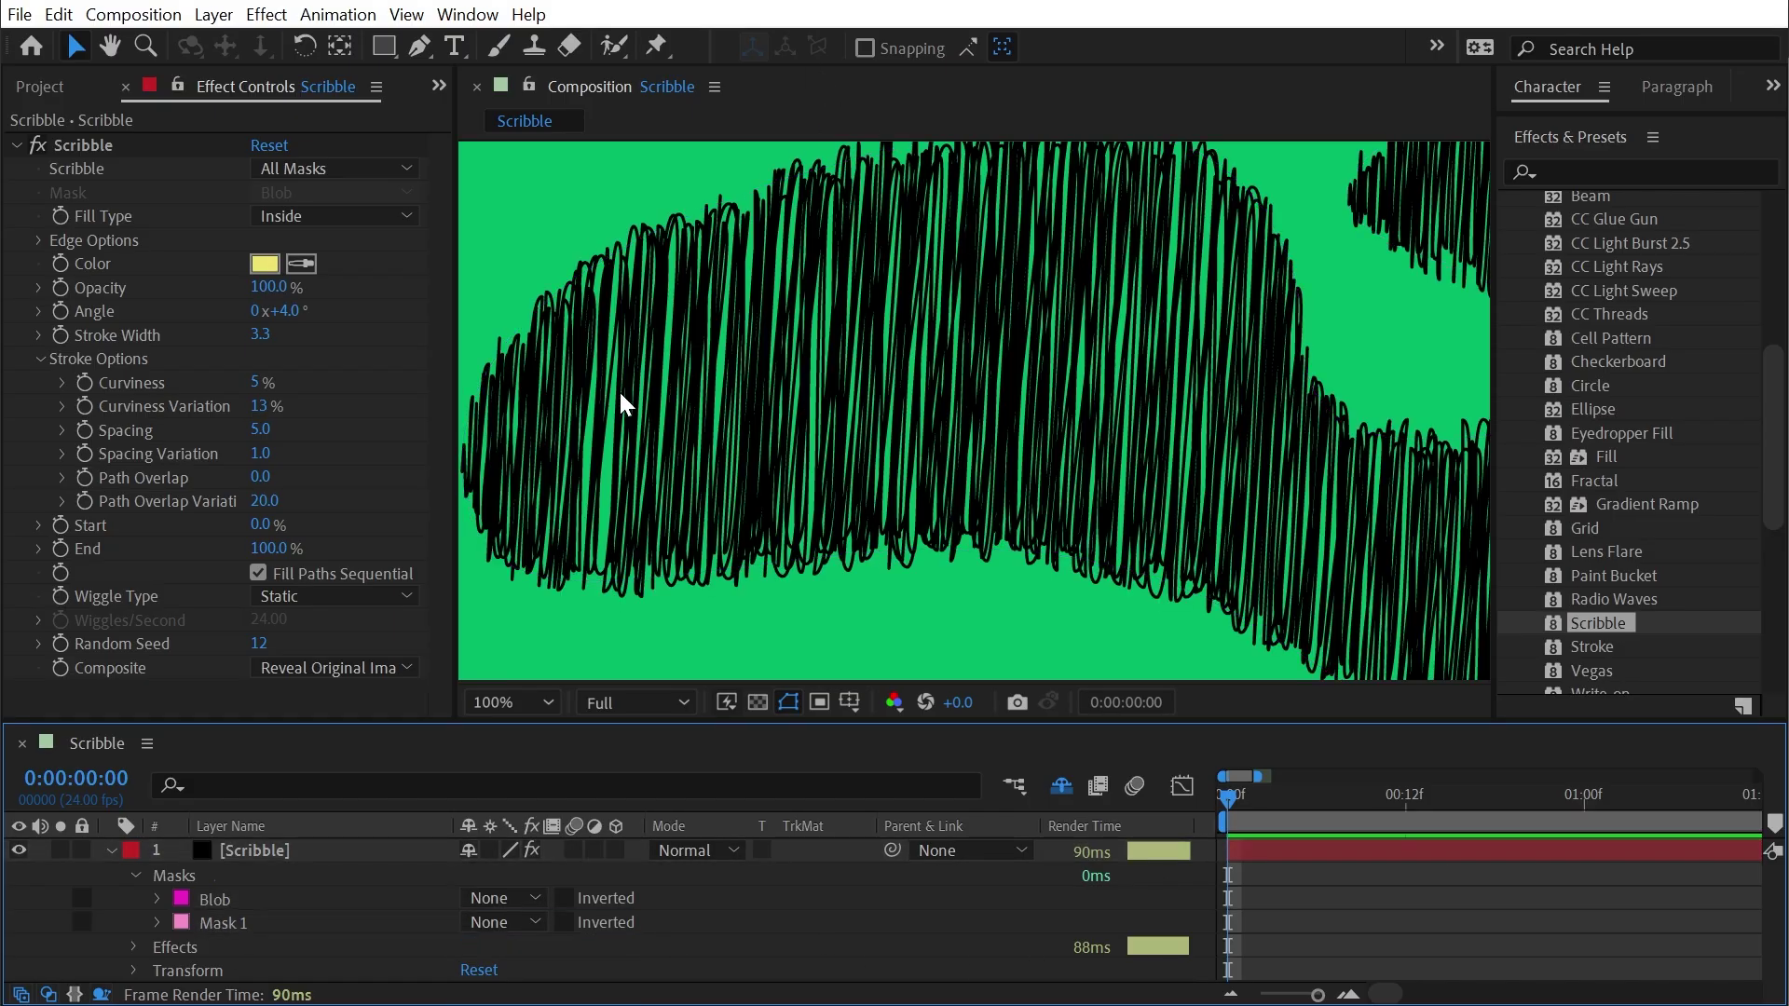
Set the Scribble effect's Composite option to On Transparent
click(369, 663)
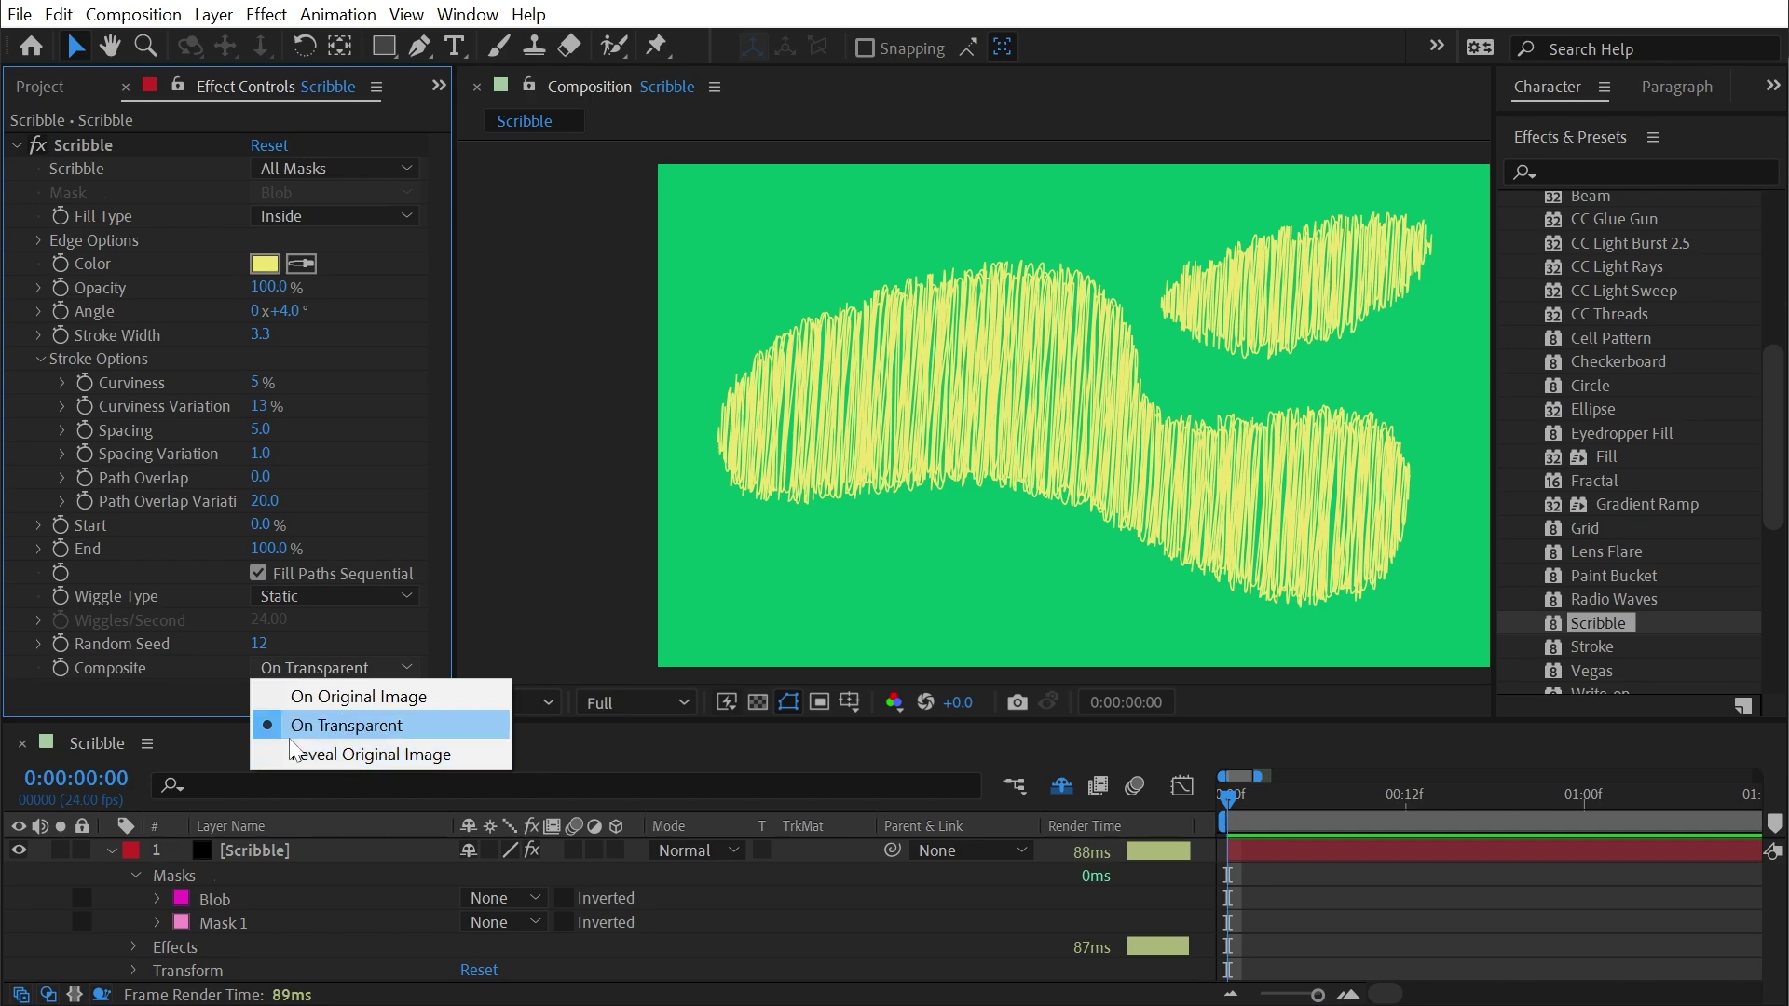
click(1404, 886)
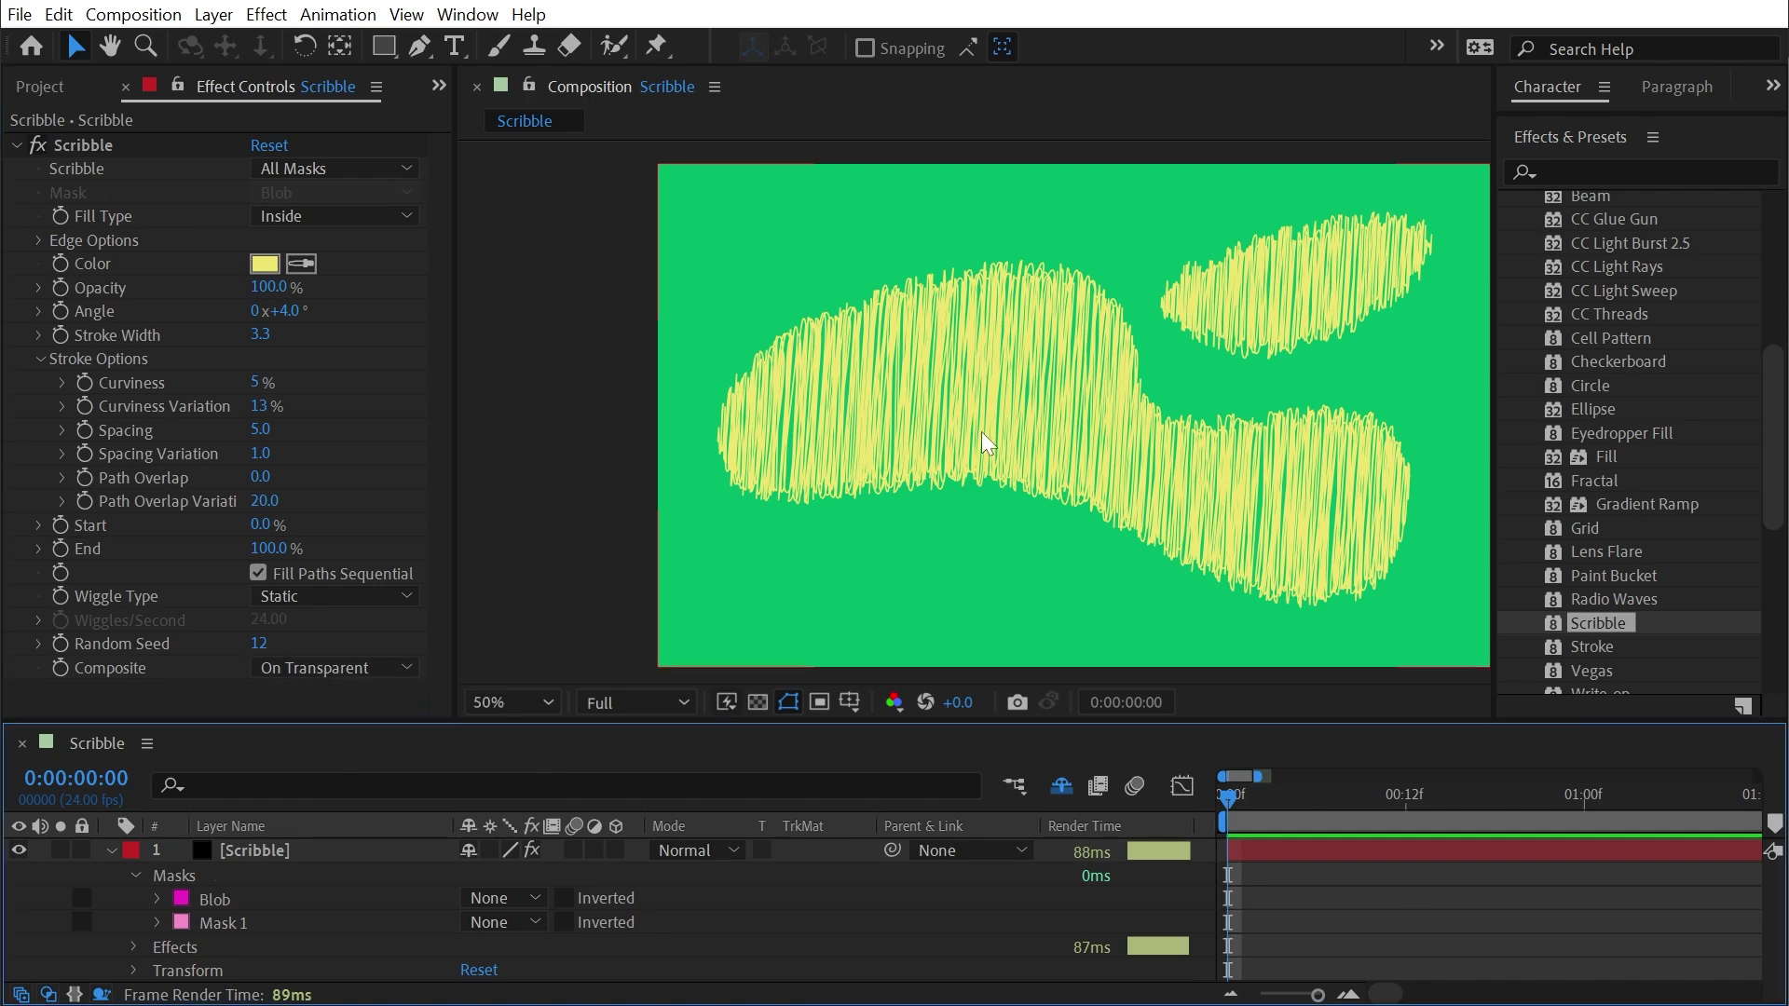
click(265, 235)
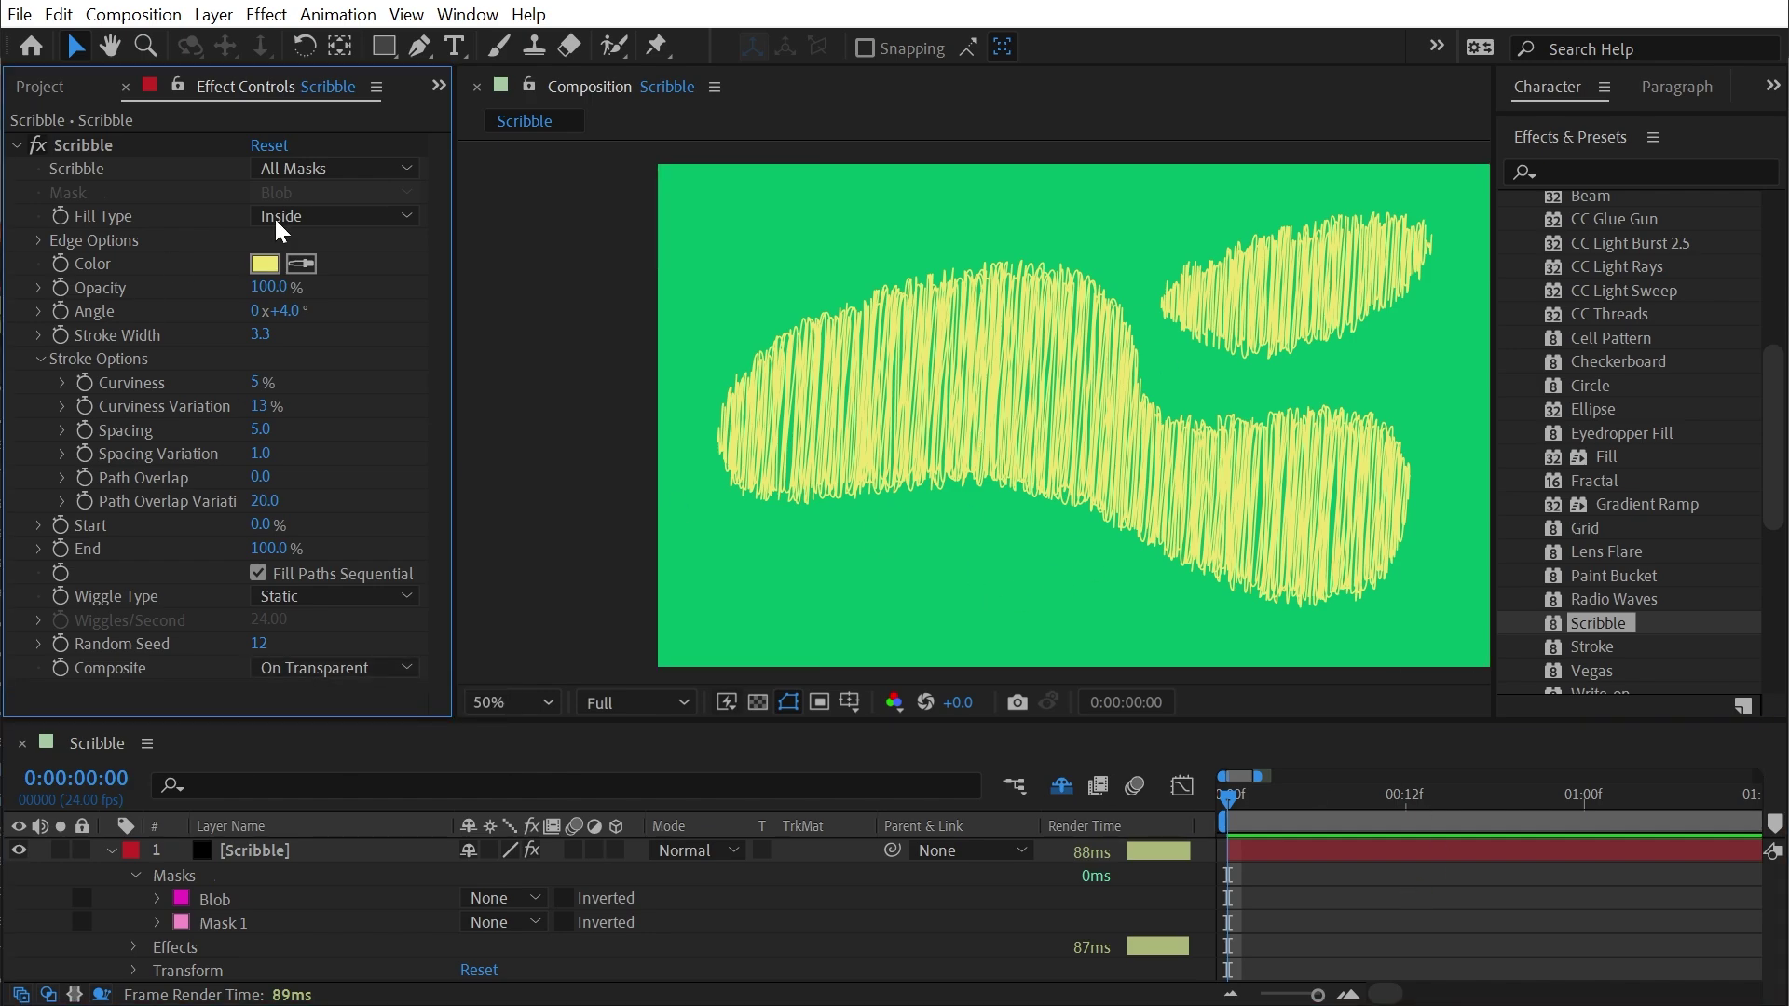
Add the concrete texture JPG from the project to the composition, above the Scribble solid and centred in the frame
click(45, 85)
mouse_move(114, 395)
mouse_down()
mouse_move(1146, 432)
mouse_move(962, 422)
mouse_up()
drag(1122, 478, 1121, 476)
mouse_move(455, 827)
mouse_down()
mouse_move(578, 828)
mouse_move(431, 836)
mouse_up()
Copy the Blob and Mask 1 masks and the Scribble effect from the solid to the concrete texture layer
click(240, 876)
click(197, 931)
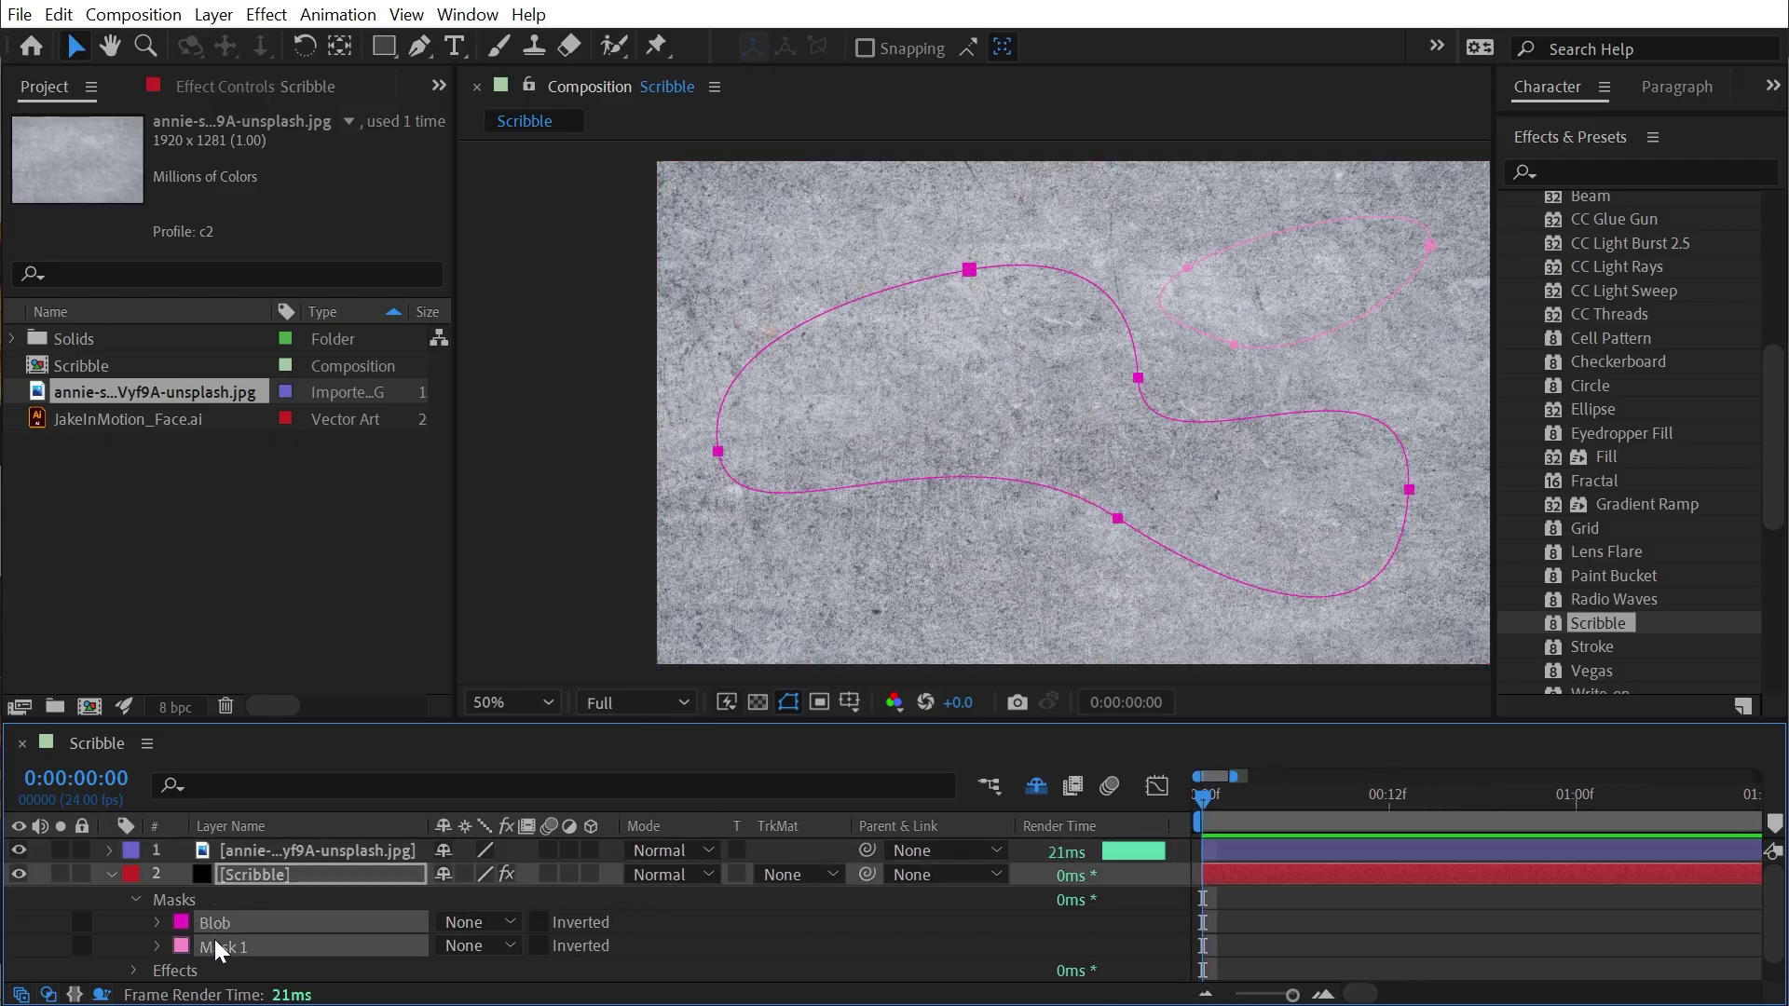
click(265, 873)
key(e)
click(200, 900)
key(ctrl+c)
click(275, 854)
key(ctrl+v)
Hide the Scribble solid and set Composite to Reveal Original Image in the texture layer's Scribble effect
click(18, 874)
click(328, 914)
click(325, 849)
key(F3)
click(290, 527)
click(367, 606)
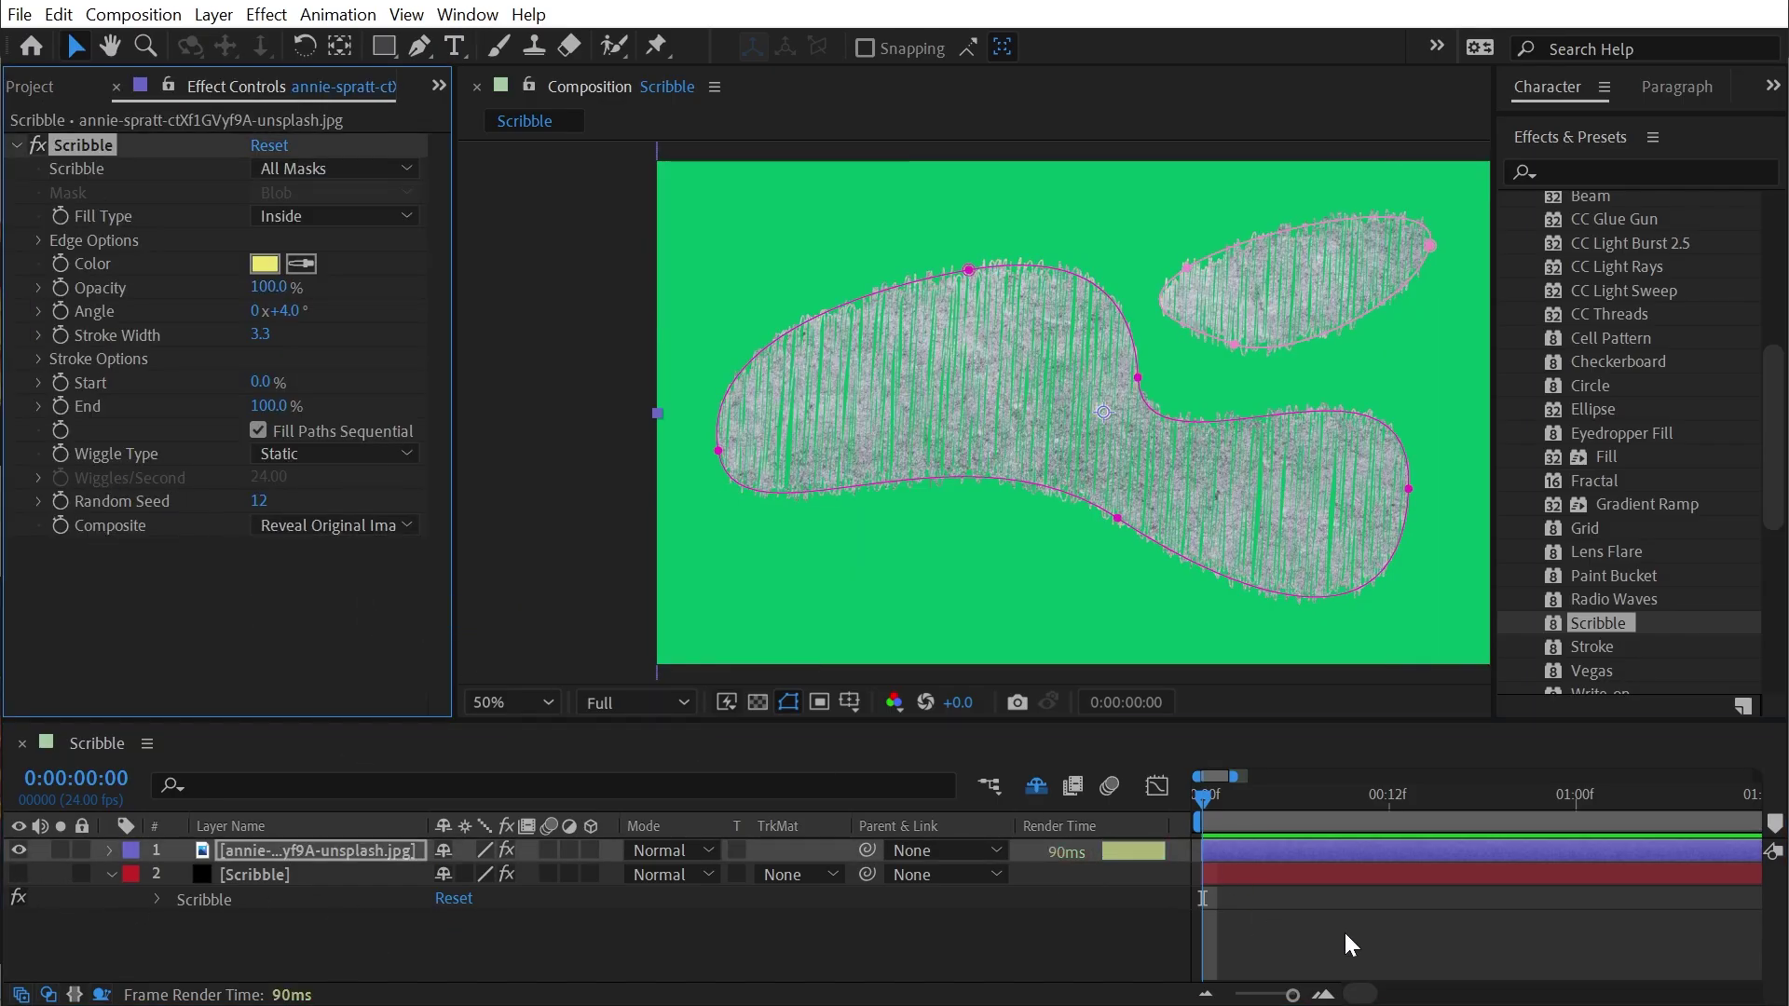
click(1345, 934)
Set the texture layer's blending mode to Multiply
scroll(1082, 374, up, 1)
key(space)
drag(777, 259, 749, 336)
click(673, 854)
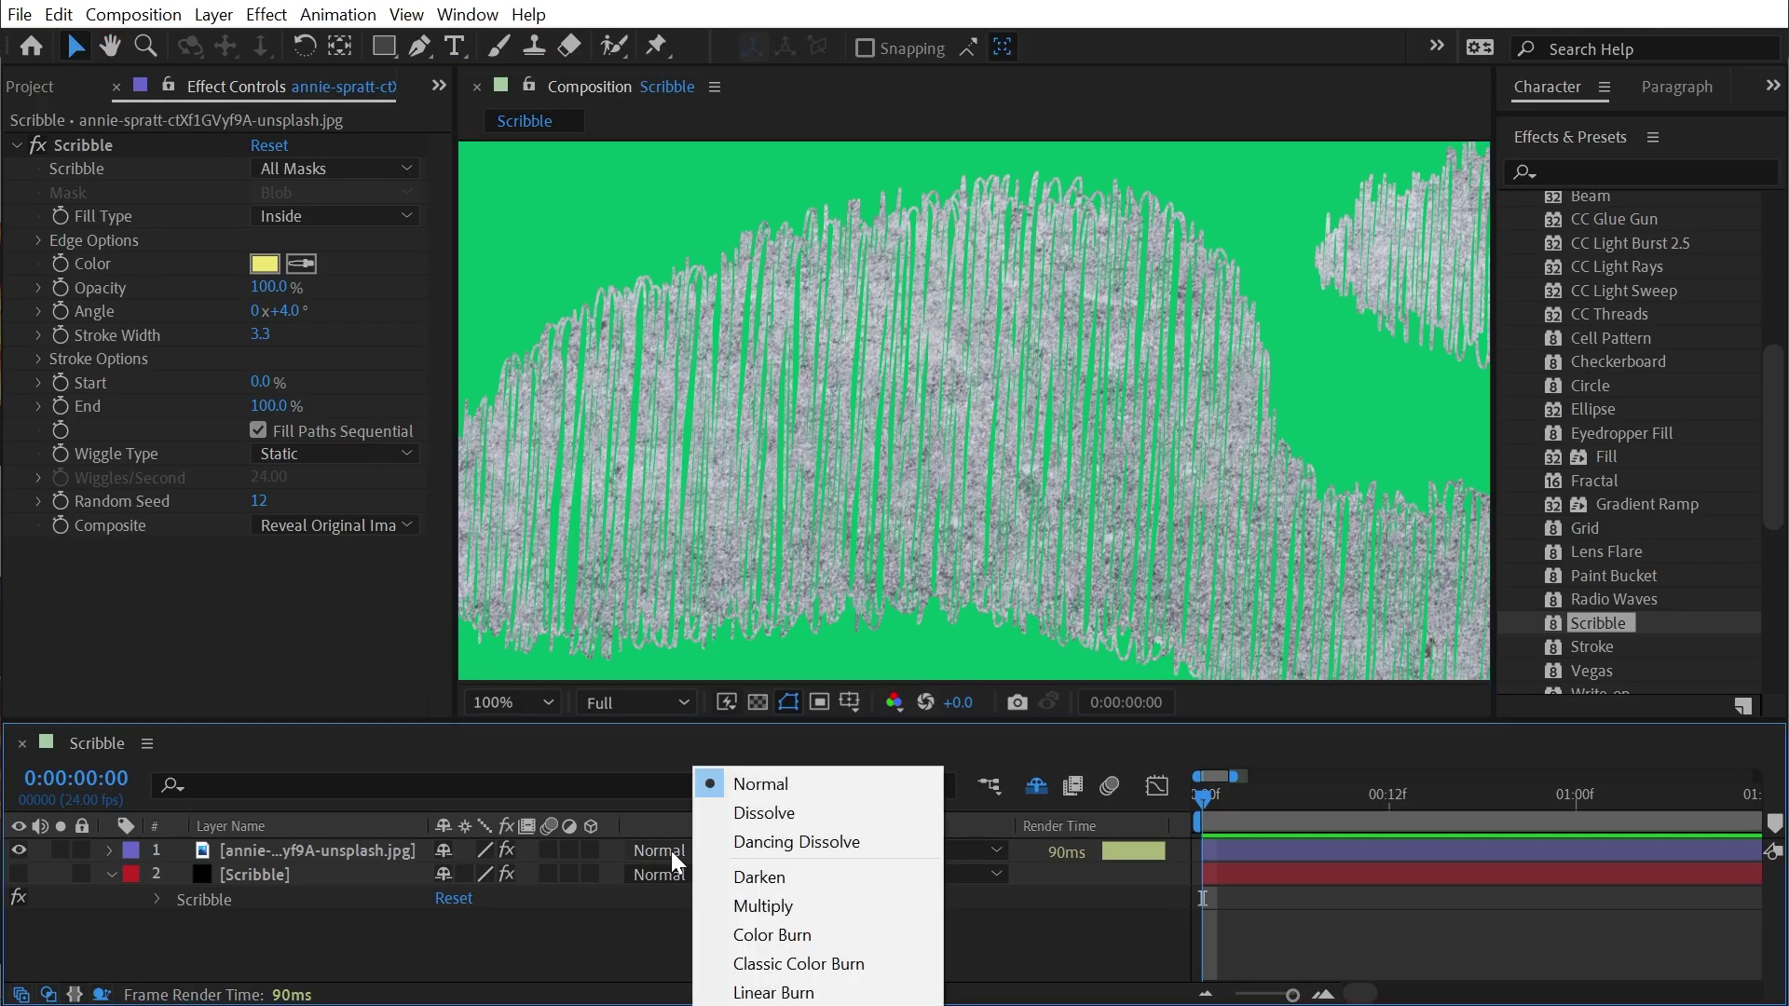
click(762, 896)
click(900, 933)
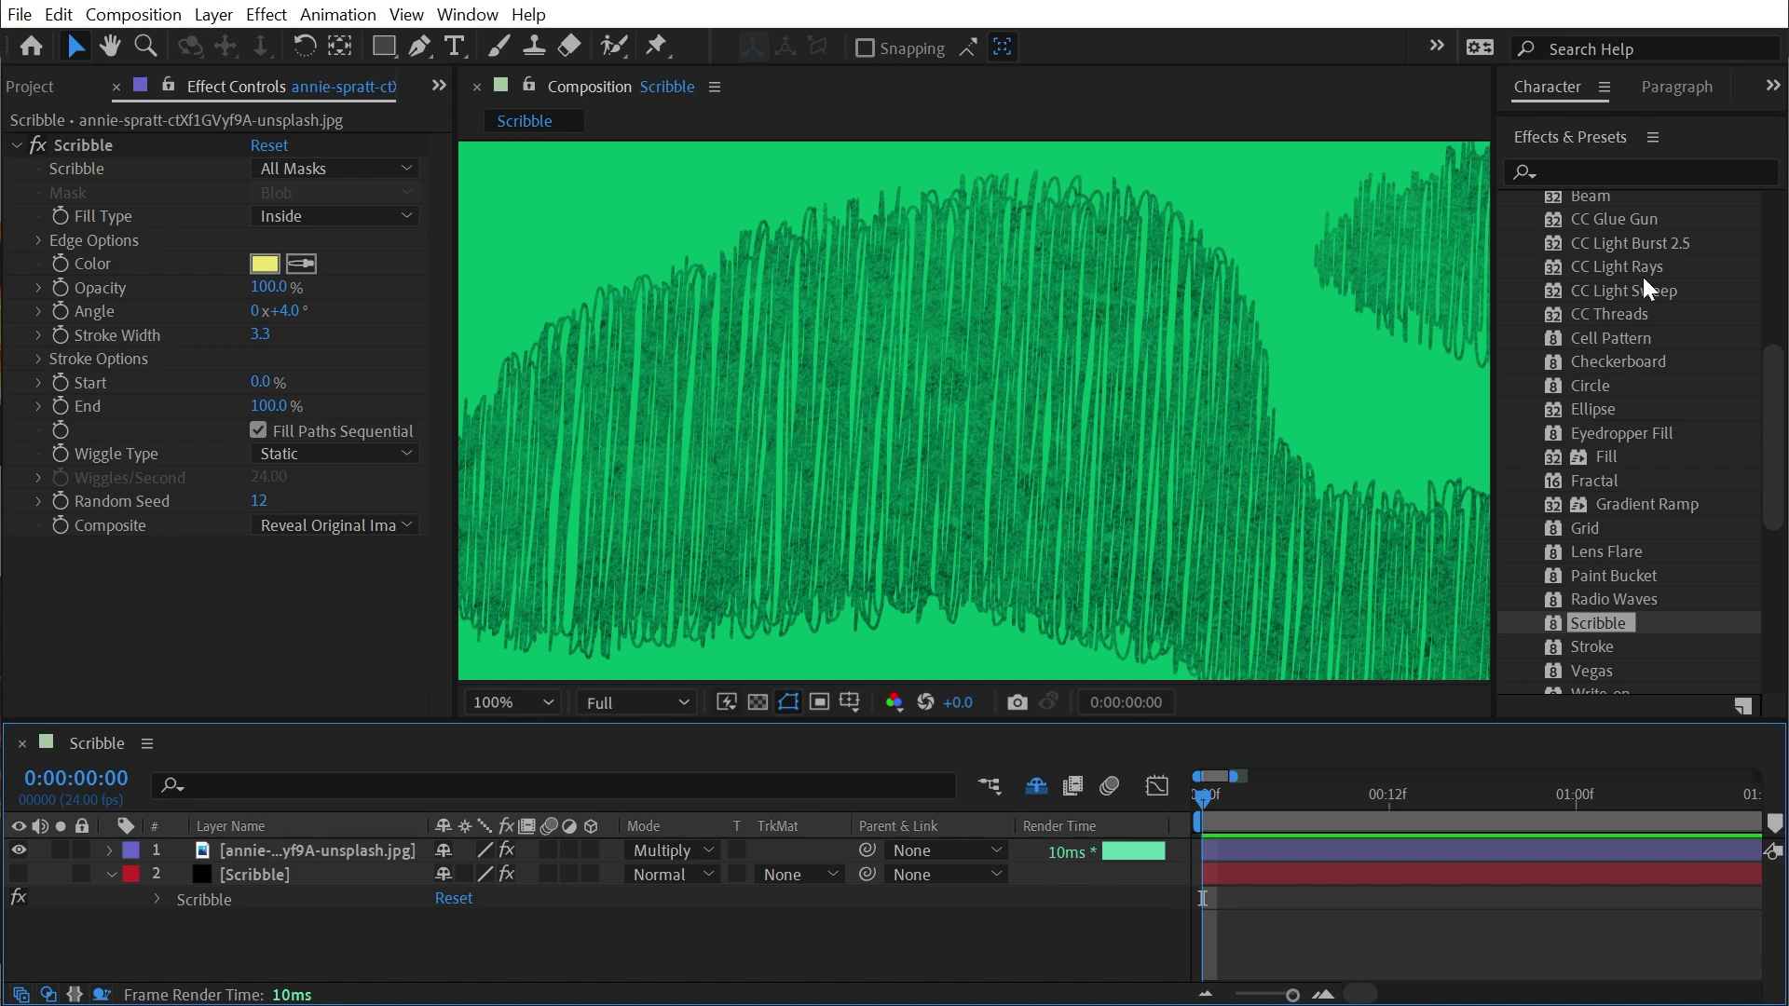
Apply the Curves effect to the texture layer and shape its RGB curve to crush the shadows and raise the contrast
click(1629, 172)
text(curve)
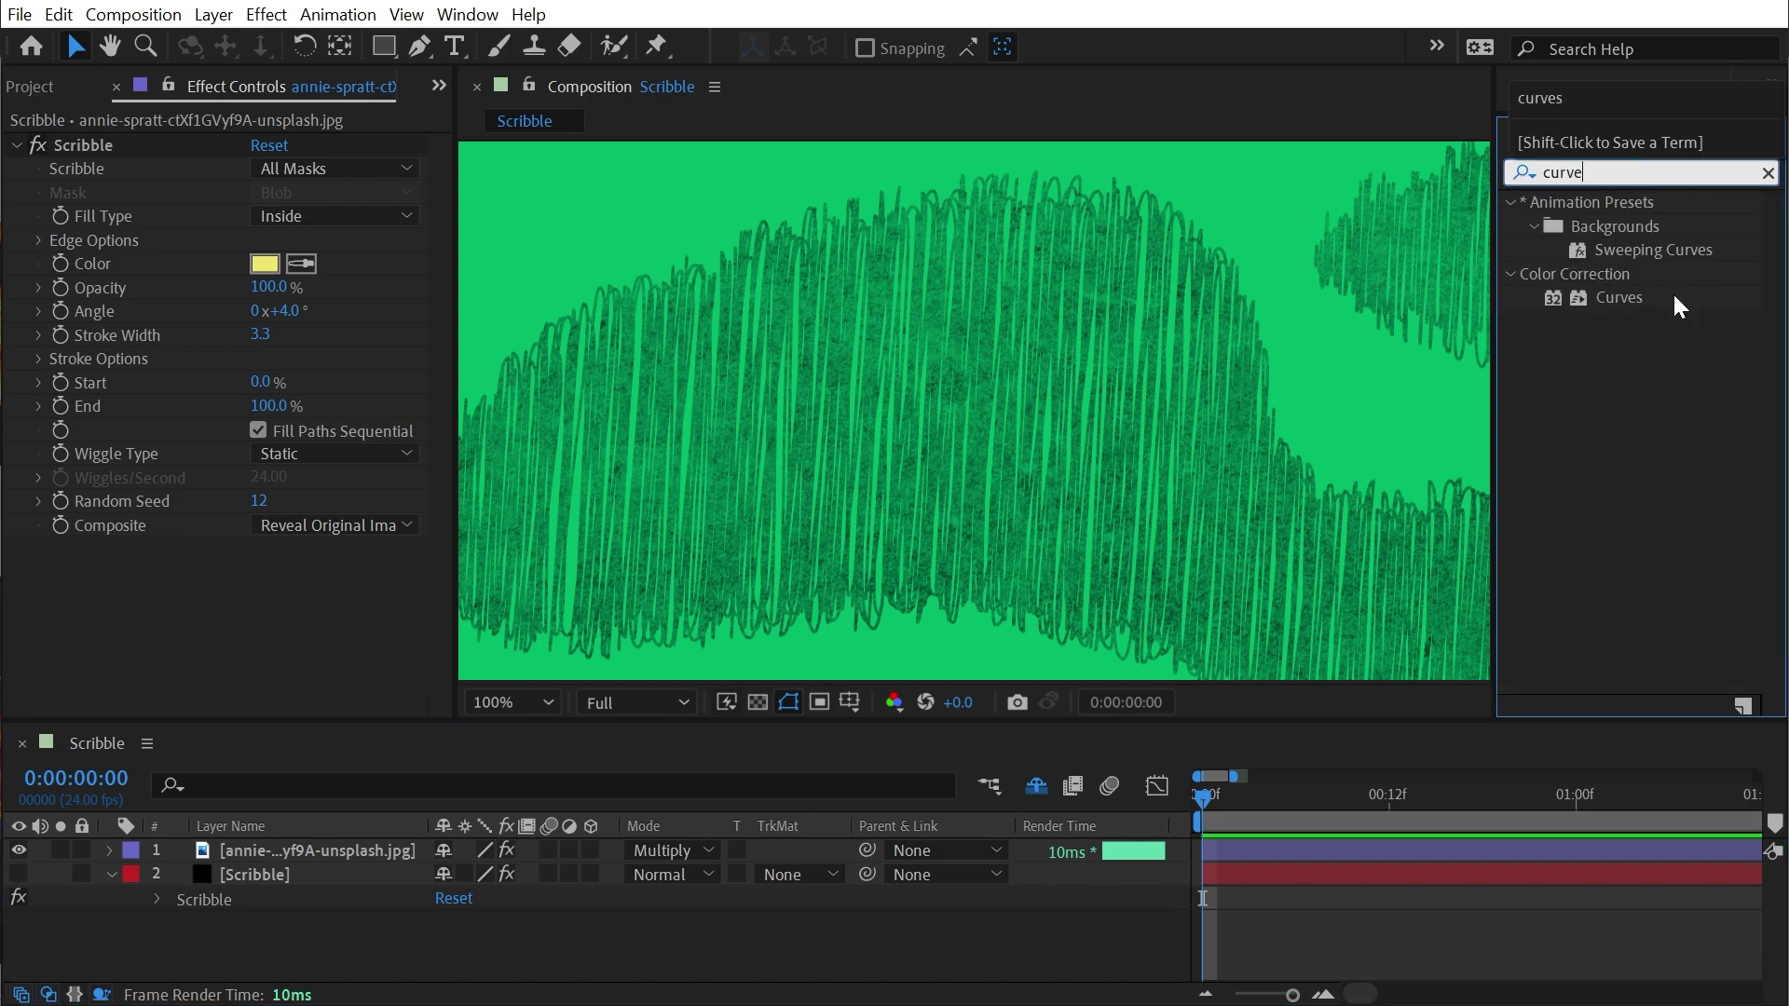
text(s)
click(1615, 300)
drag(89, 597, 209, 618)
mouse_move(333, 382)
mouse_down()
mouse_move(323, 352)
mouse_move(349, 366)
mouse_up()
drag(273, 509, 286, 516)
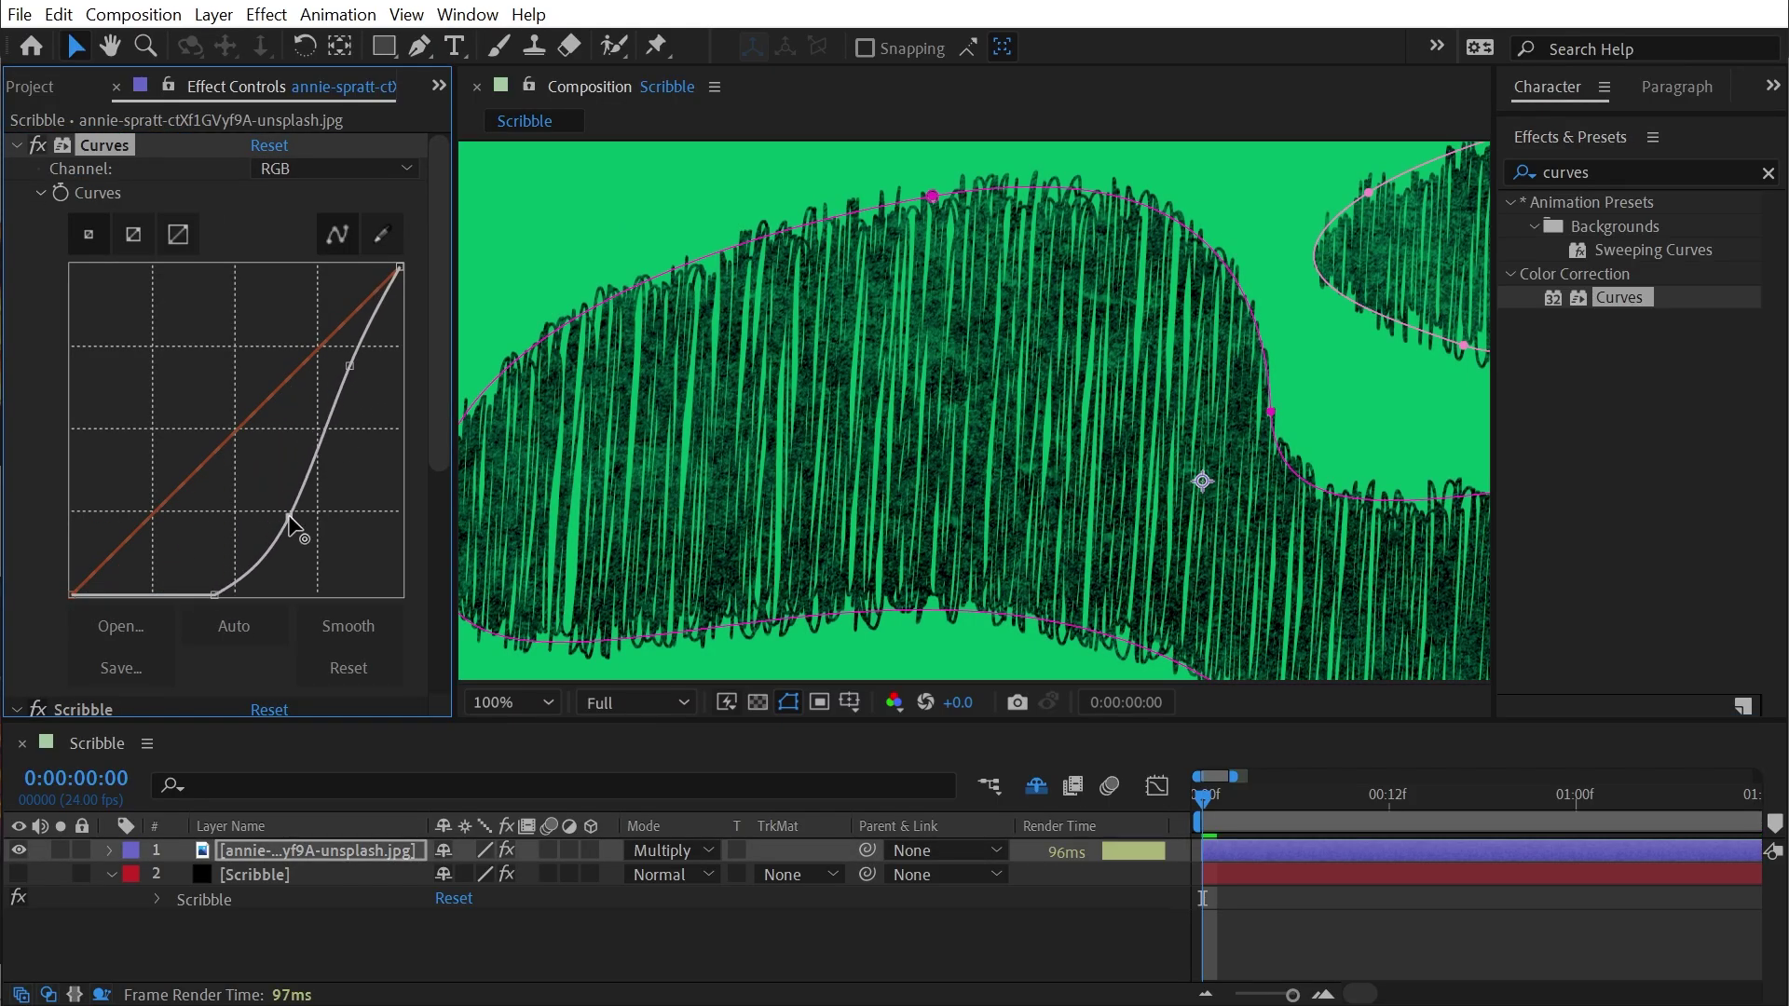
Set the texture layer's Scribble Angle to 34° and Stroke Width to 1.1
click(1304, 428)
scroll(1304, 429, down, 1)
drag(1305, 428, 1201, 383)
scroll(1202, 383, up, 1)
drag(712, 260, 845, 352)
click(241, 853)
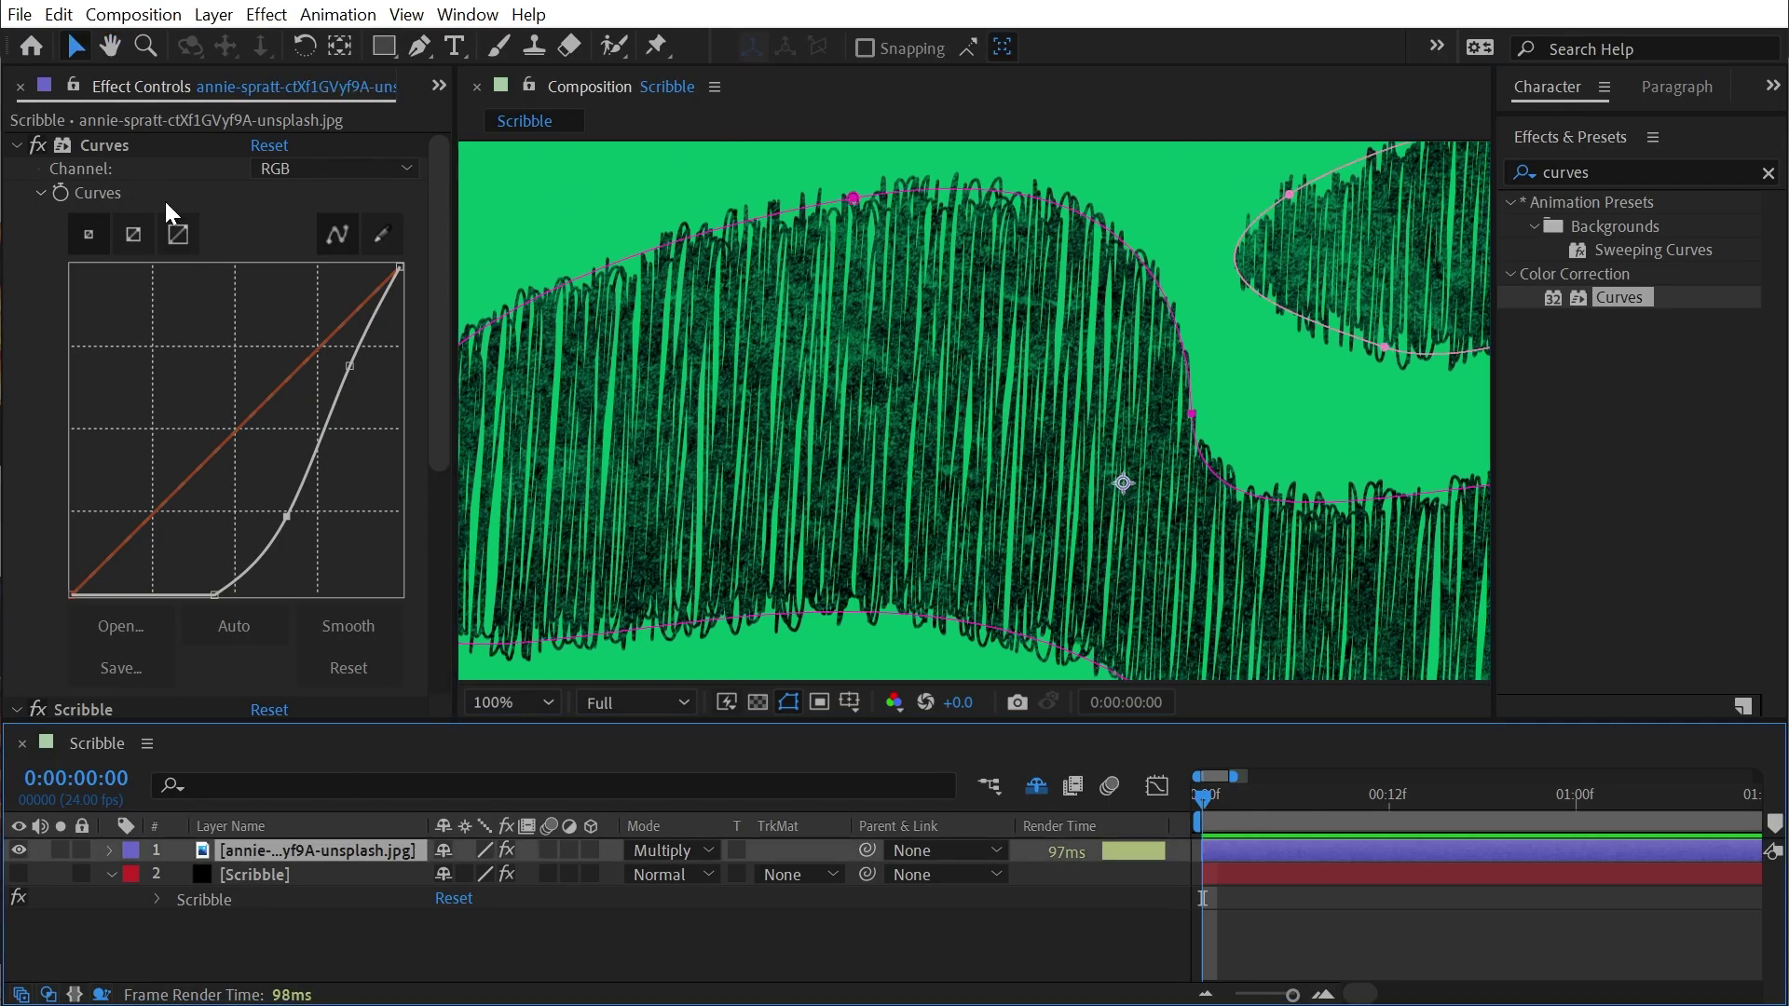
click(24, 147)
click(14, 144)
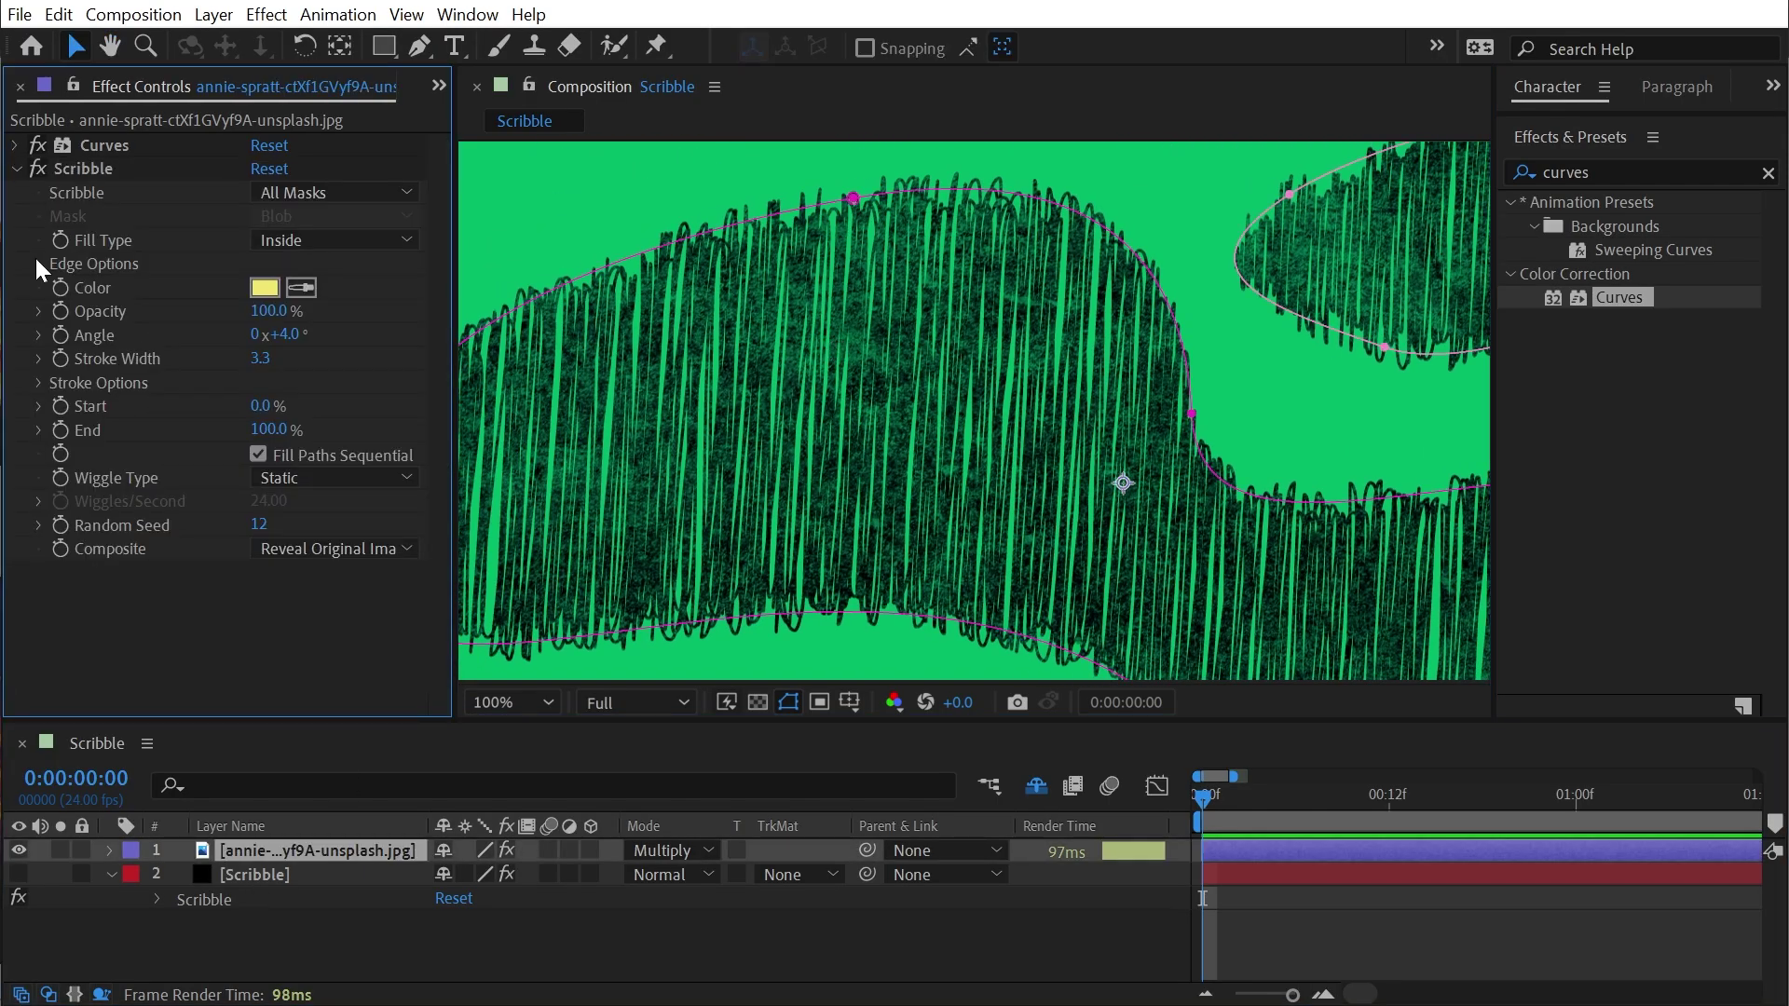
mouse_move(284, 342)
mouse_down()
mouse_move(308, 341)
mouse_move(232, 378)
mouse_up()
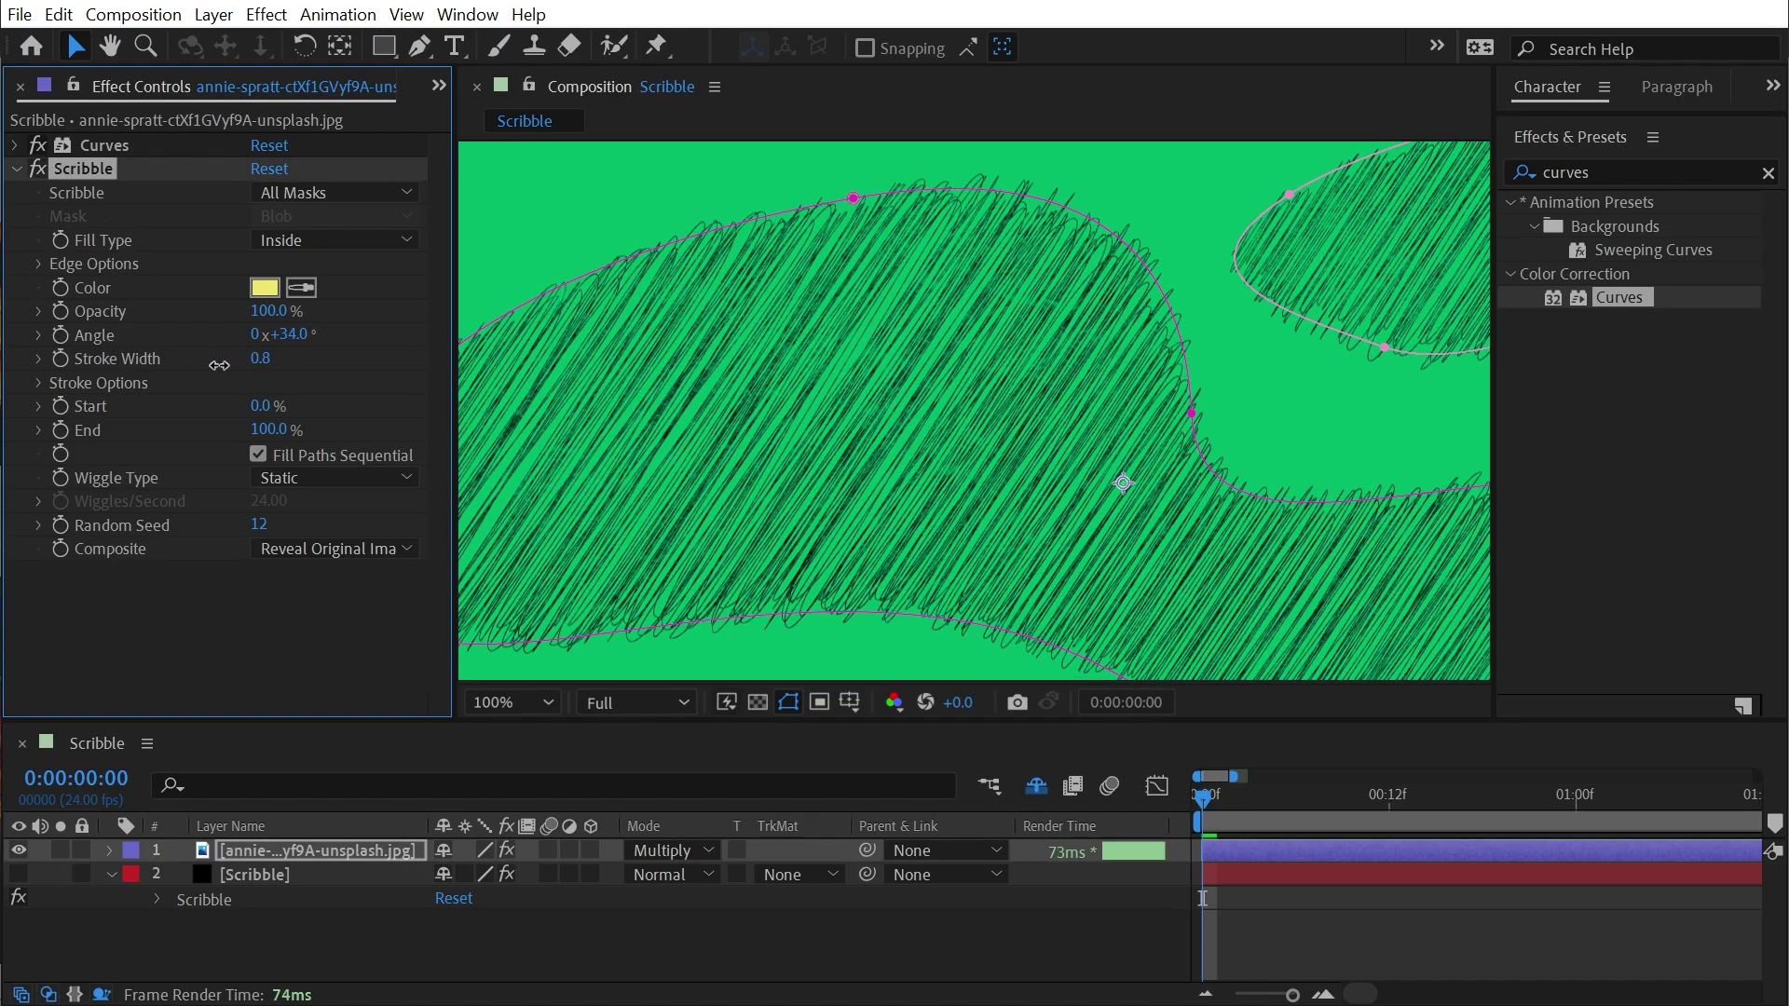
Set the stroke Spacing of the texture layer's Scribble effect to 2 and check the whole frame
click(253, 382)
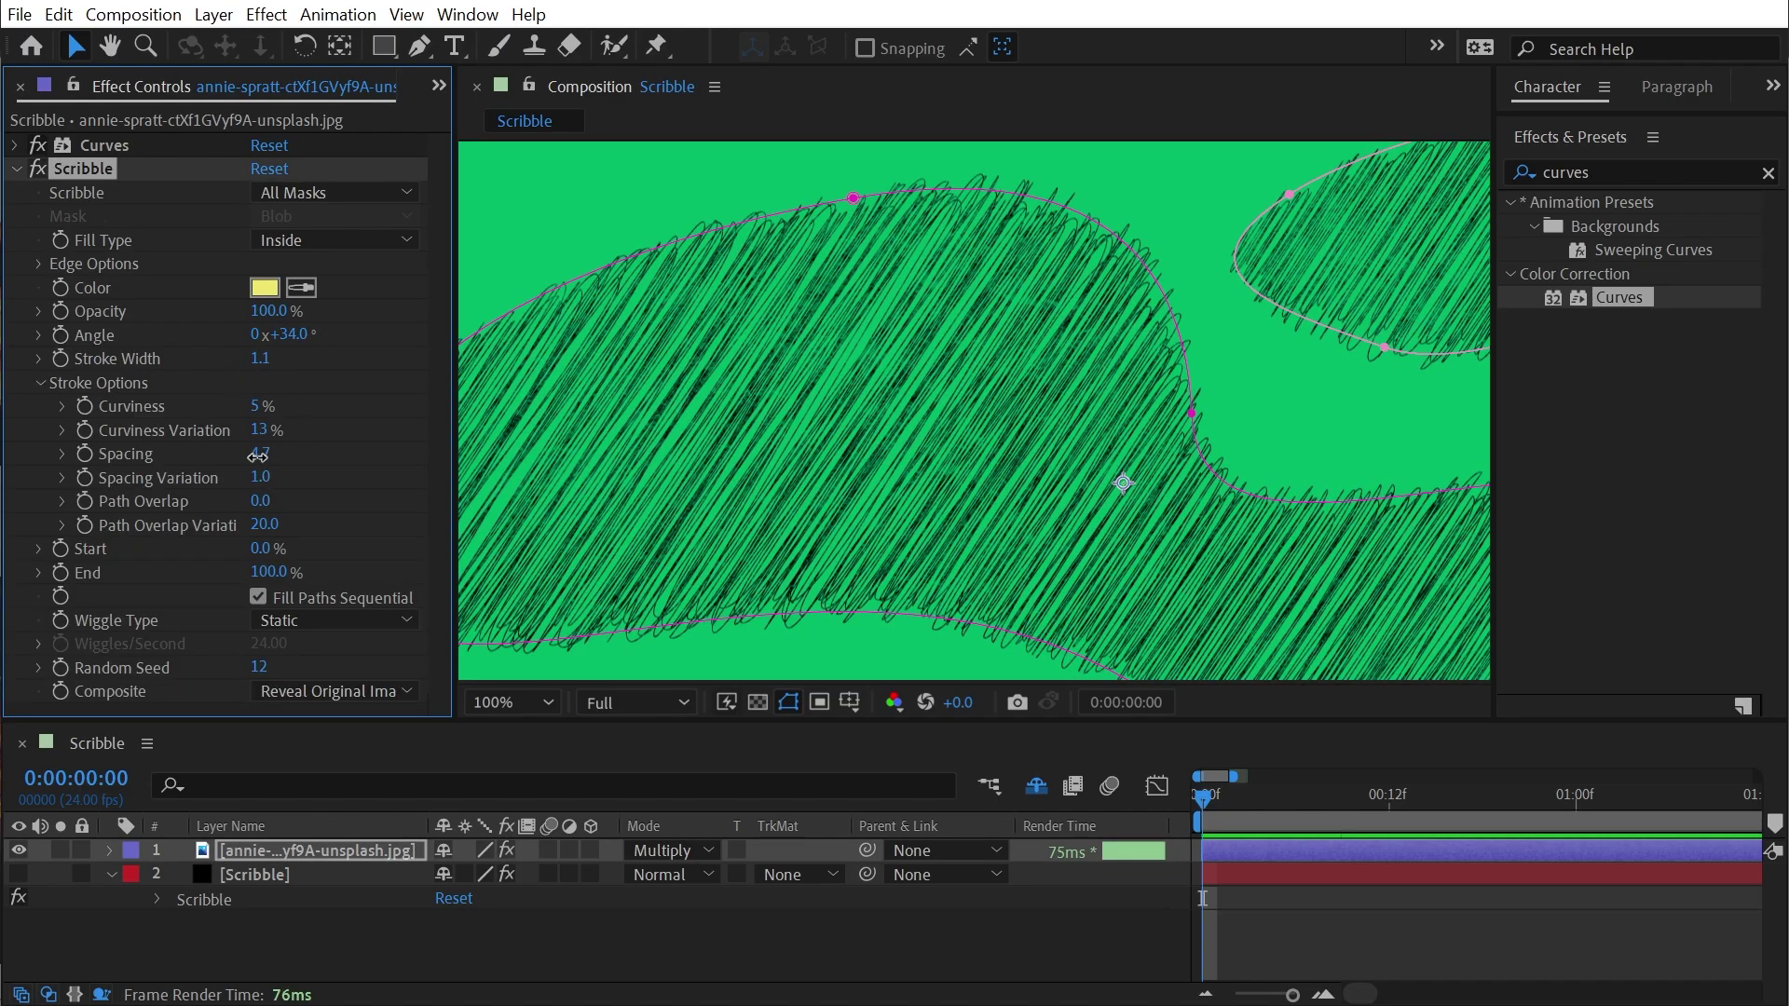
drag(258, 455, 257, 462)
text(2)
key(Return)
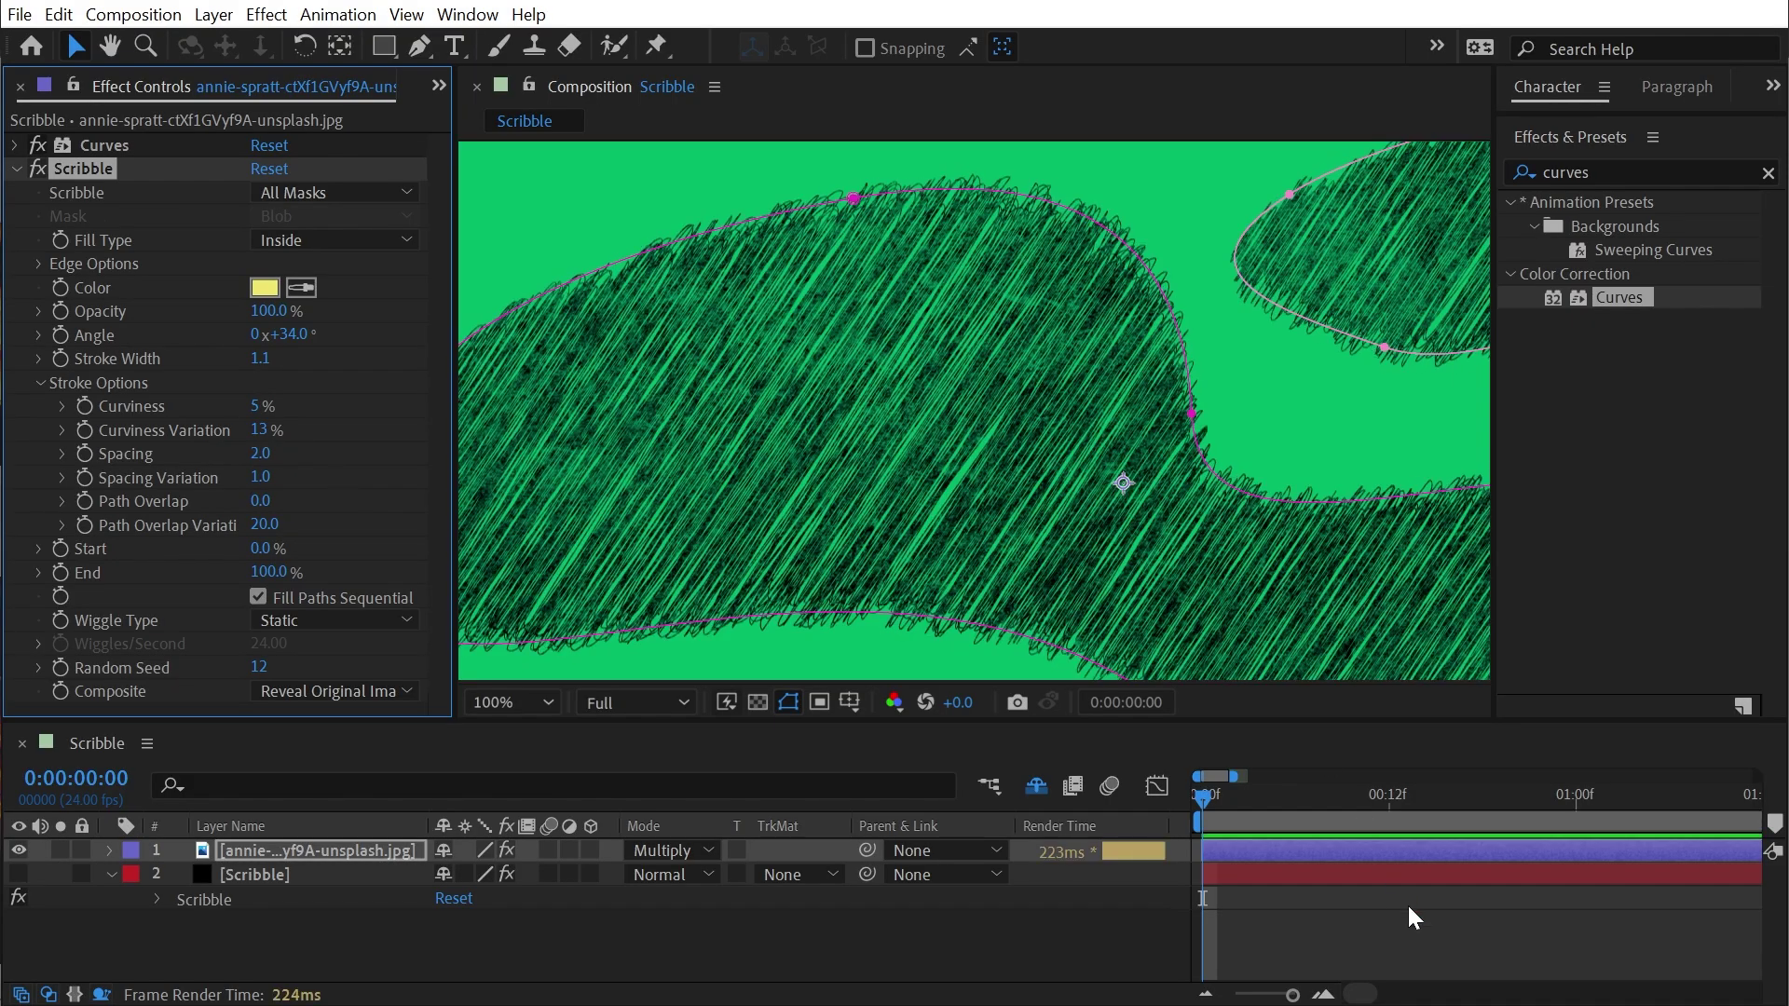
click(1469, 949)
scroll(1099, 499, down, 1)
key(space)
drag(1099, 499, 987, 412)
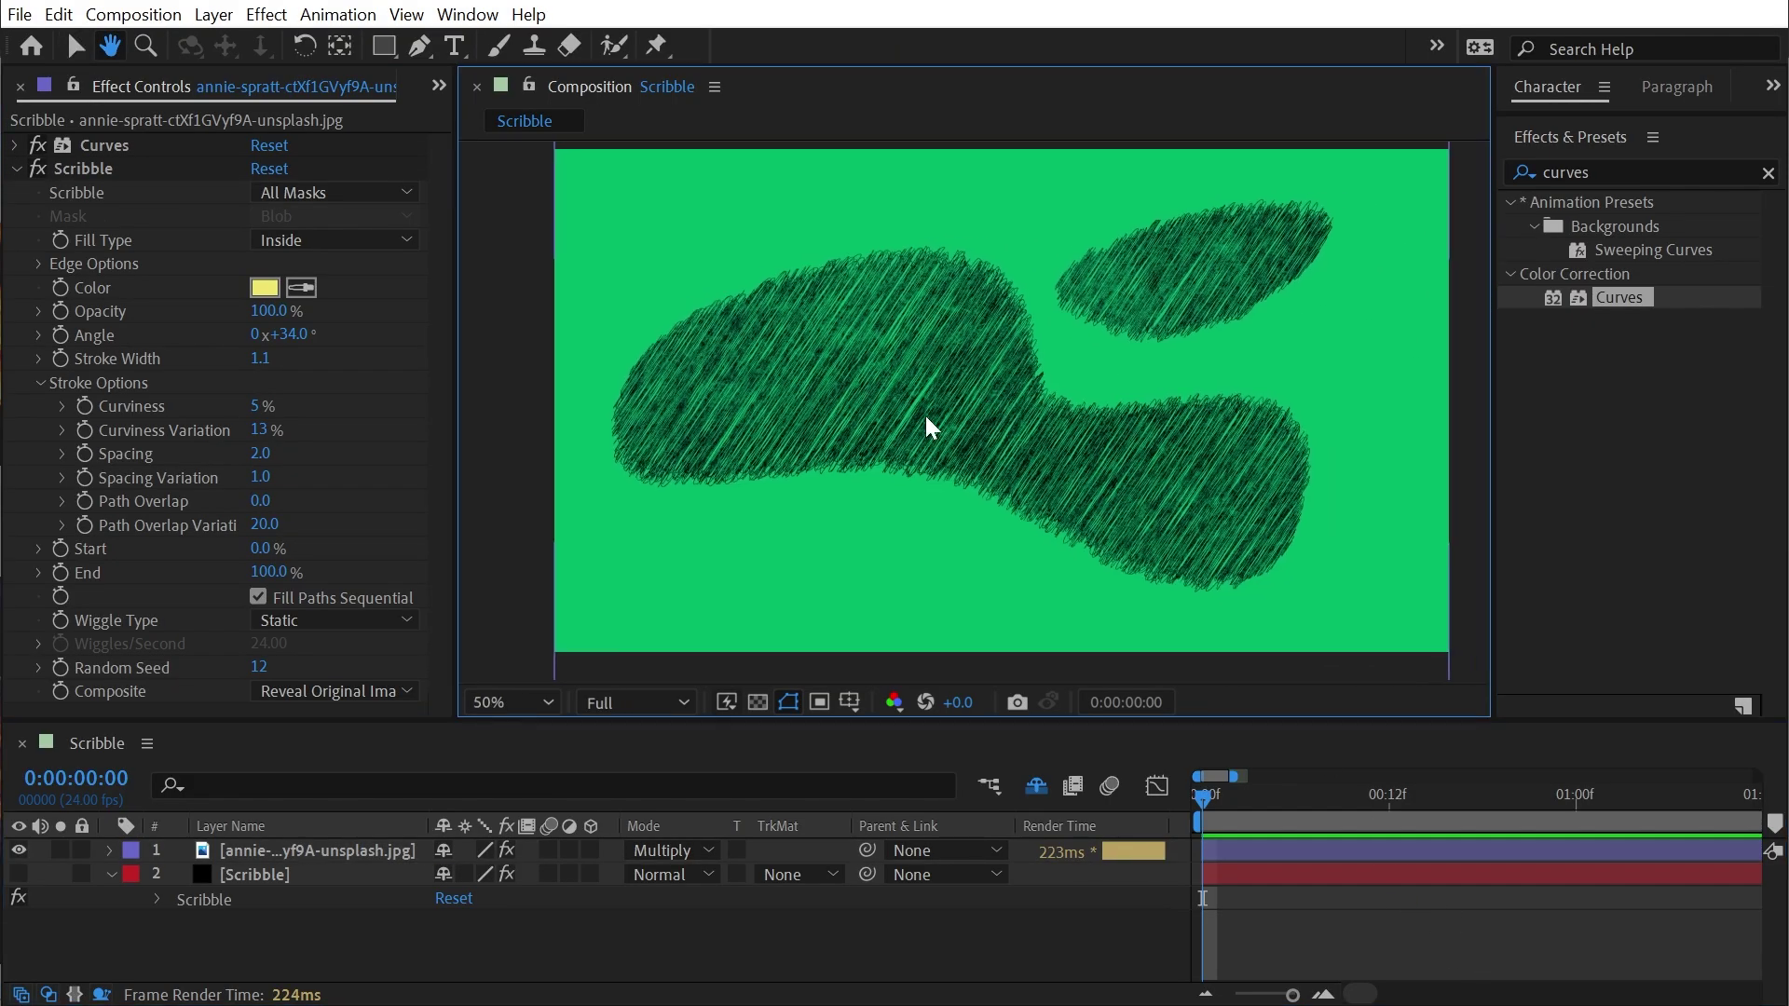
Set the Scribble effect's Wiggle Type to Jumpy and preview the animation
click(332, 620)
click(400, 782)
click(1361, 924)
key(space)
scroll(1013, 411, up, 2)
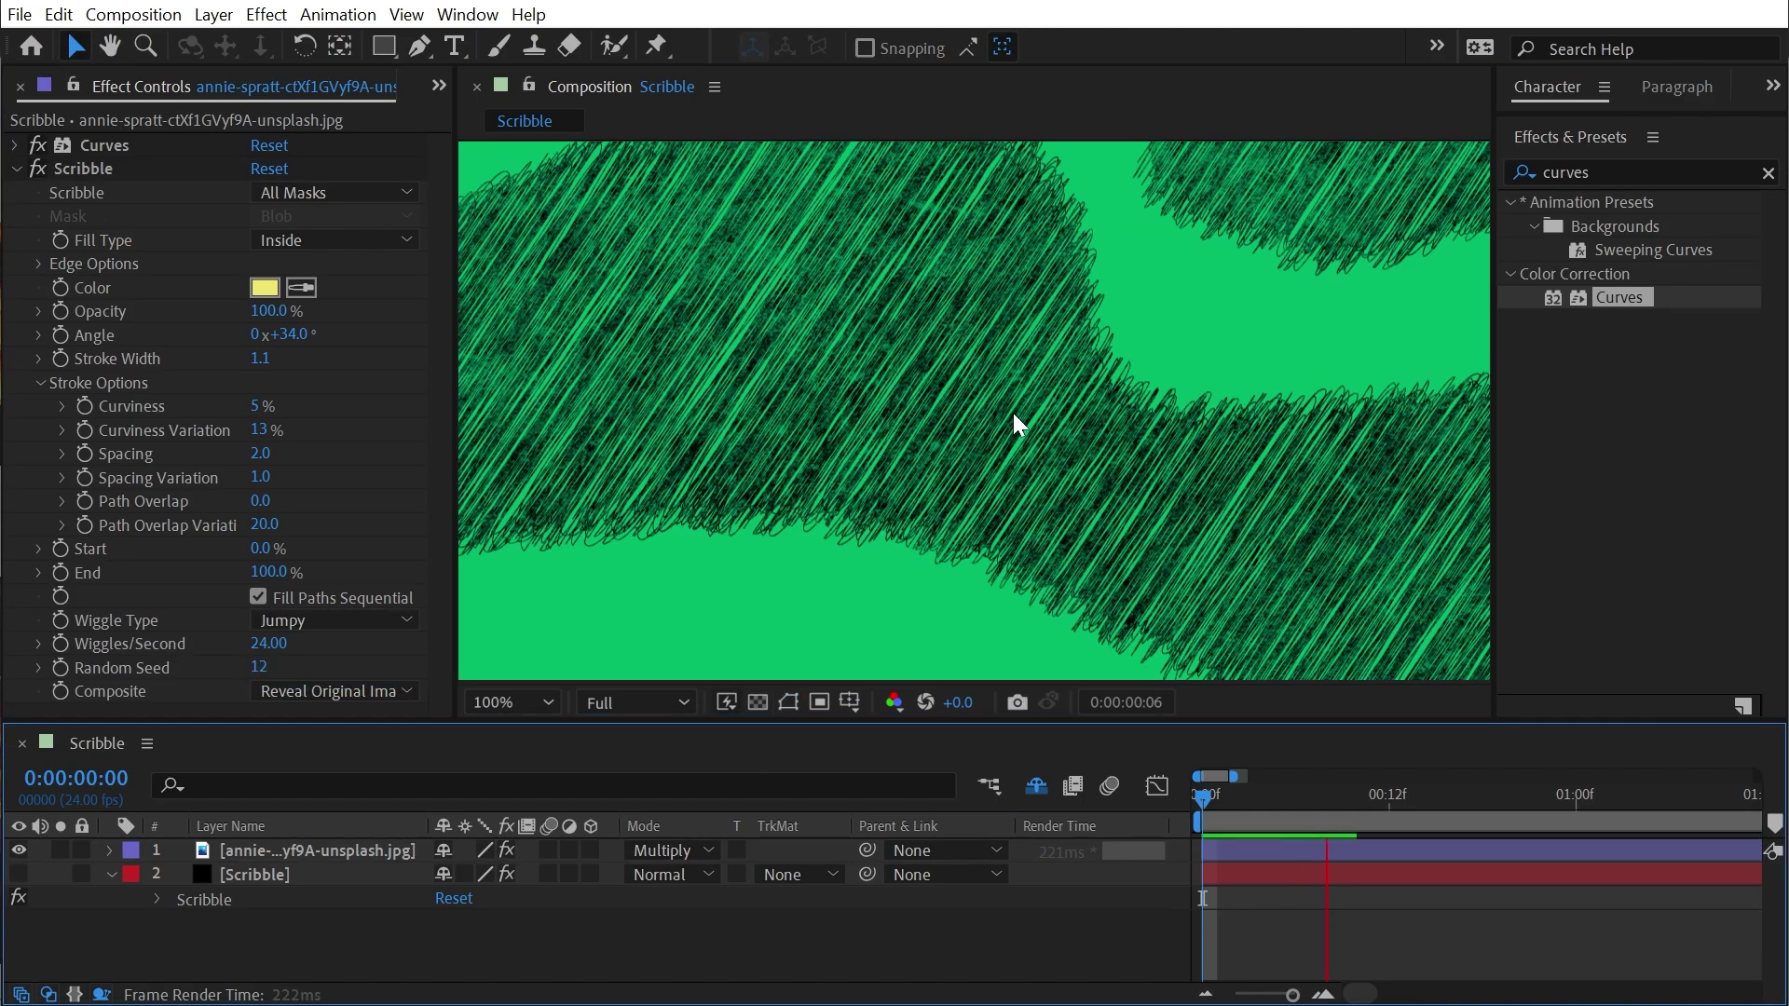
scroll(1044, 414, down, 2)
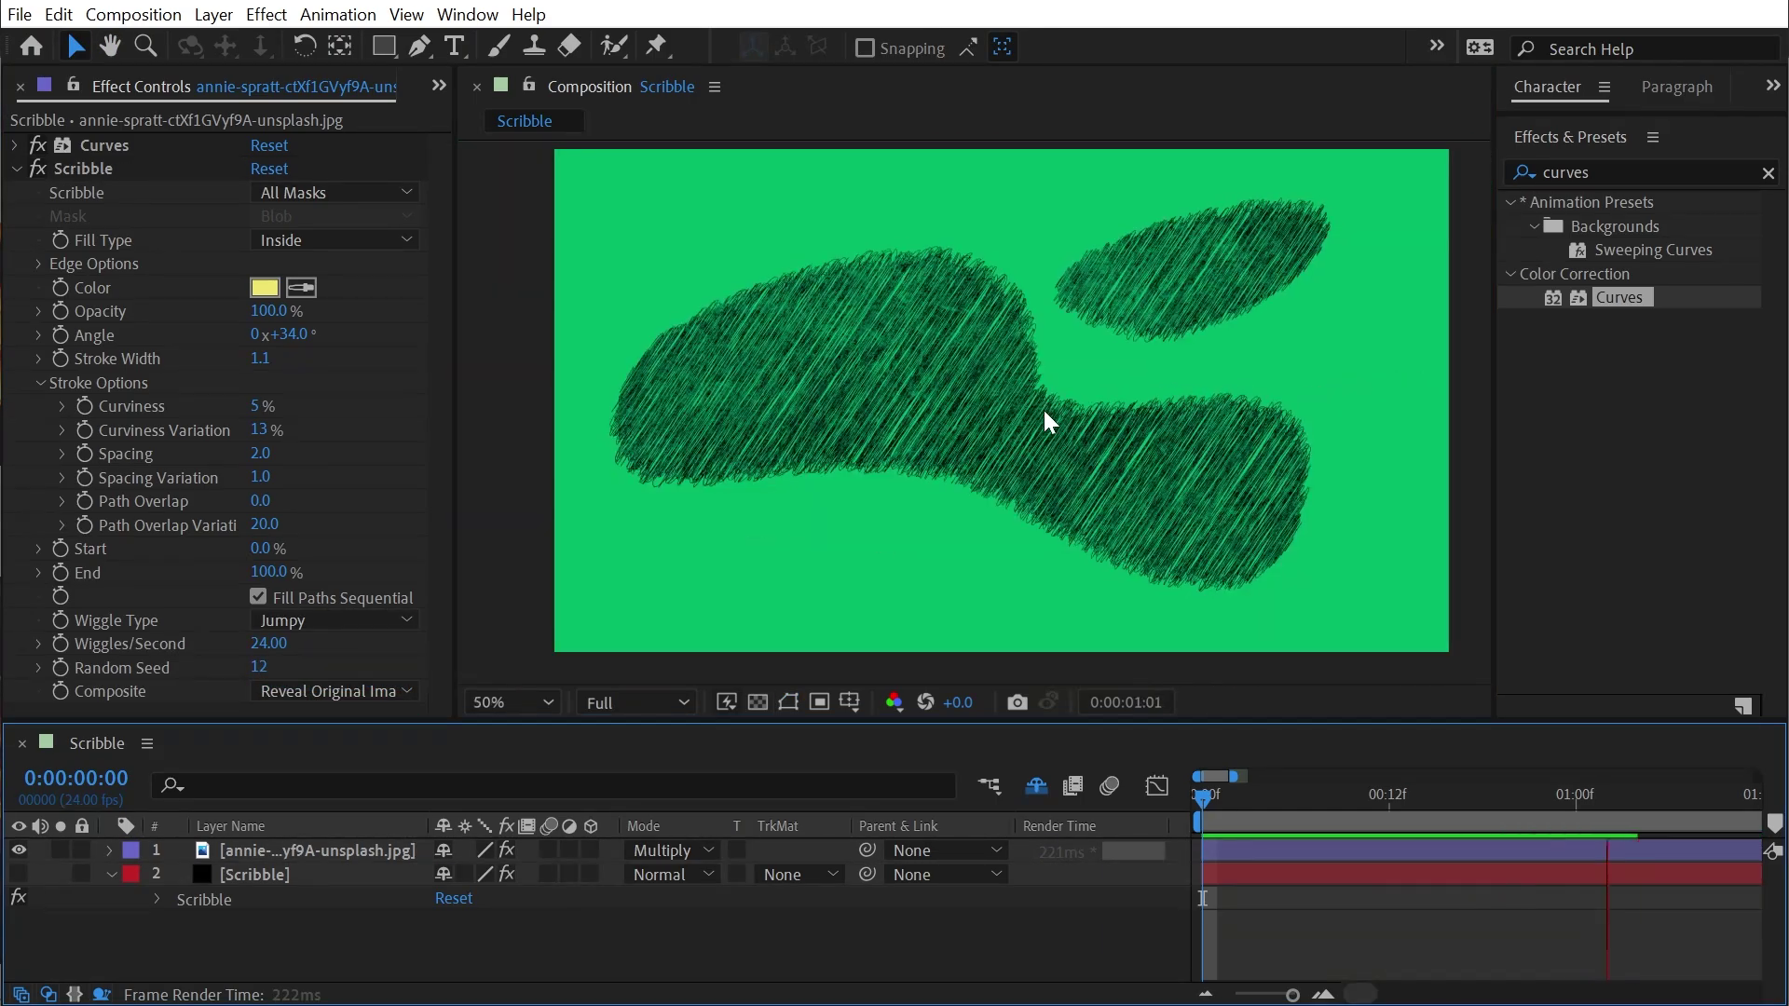
Hide the texture layer and create a text layer reading "Some Text"
key(ctrl+t)
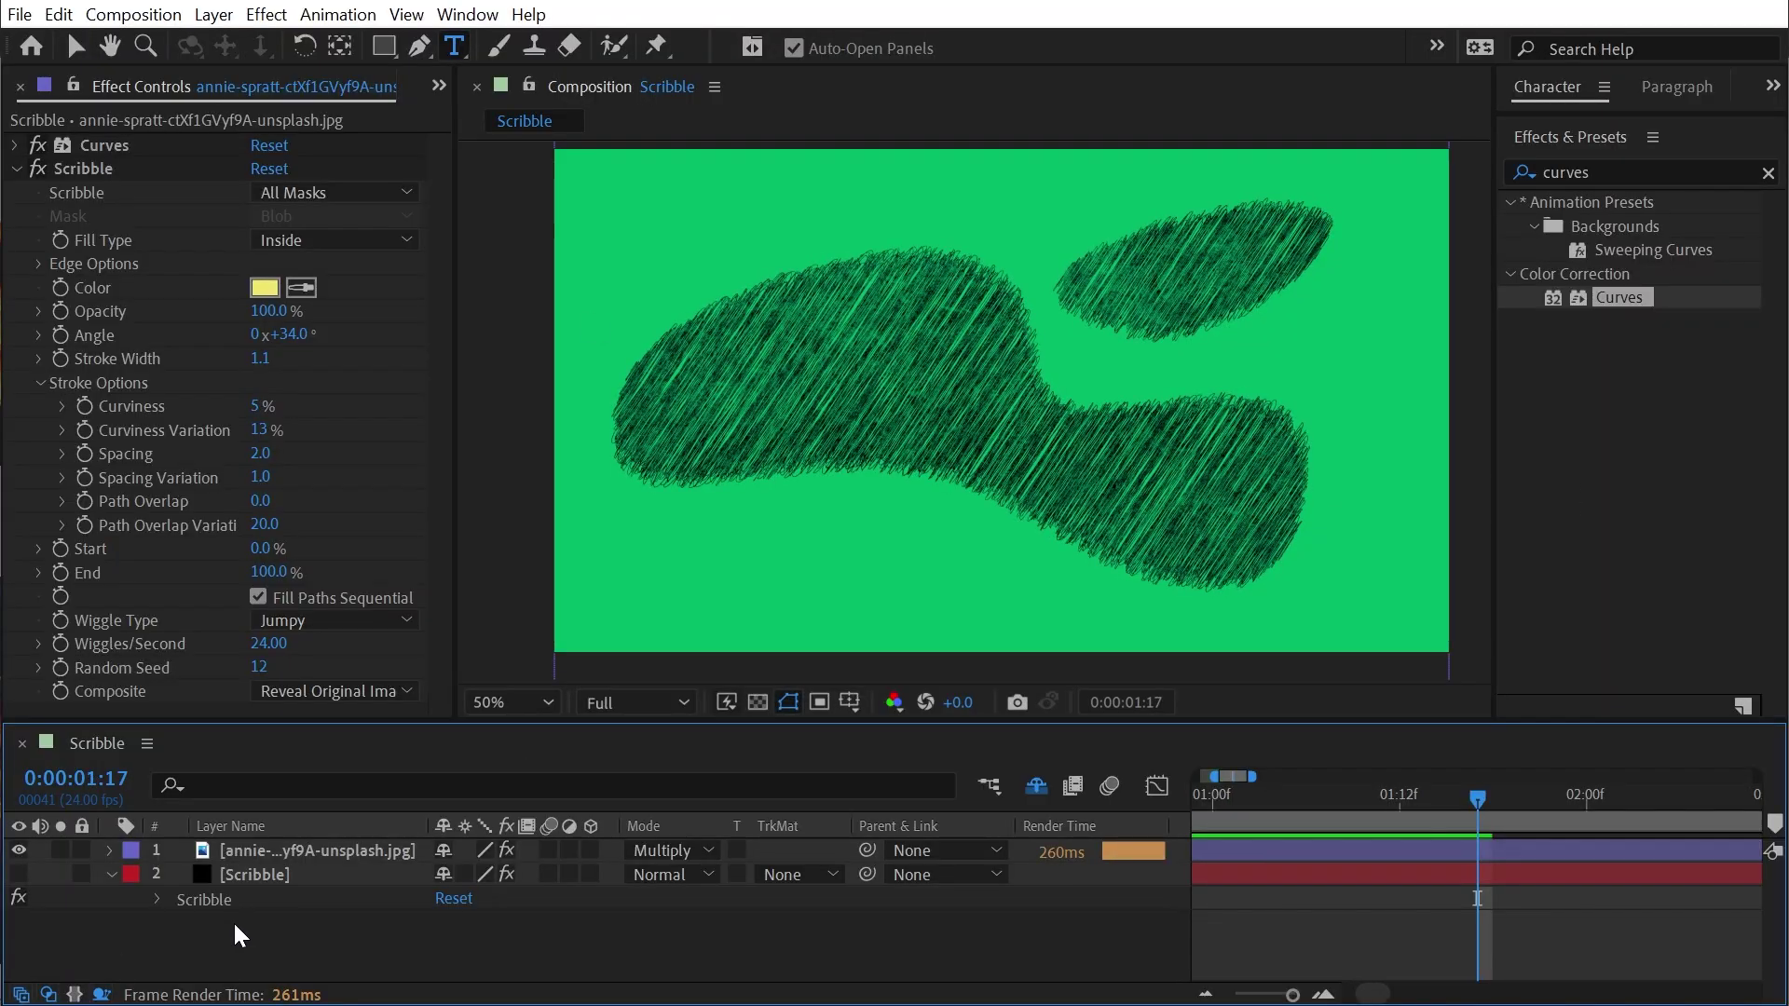
click(18, 851)
click(813, 359)
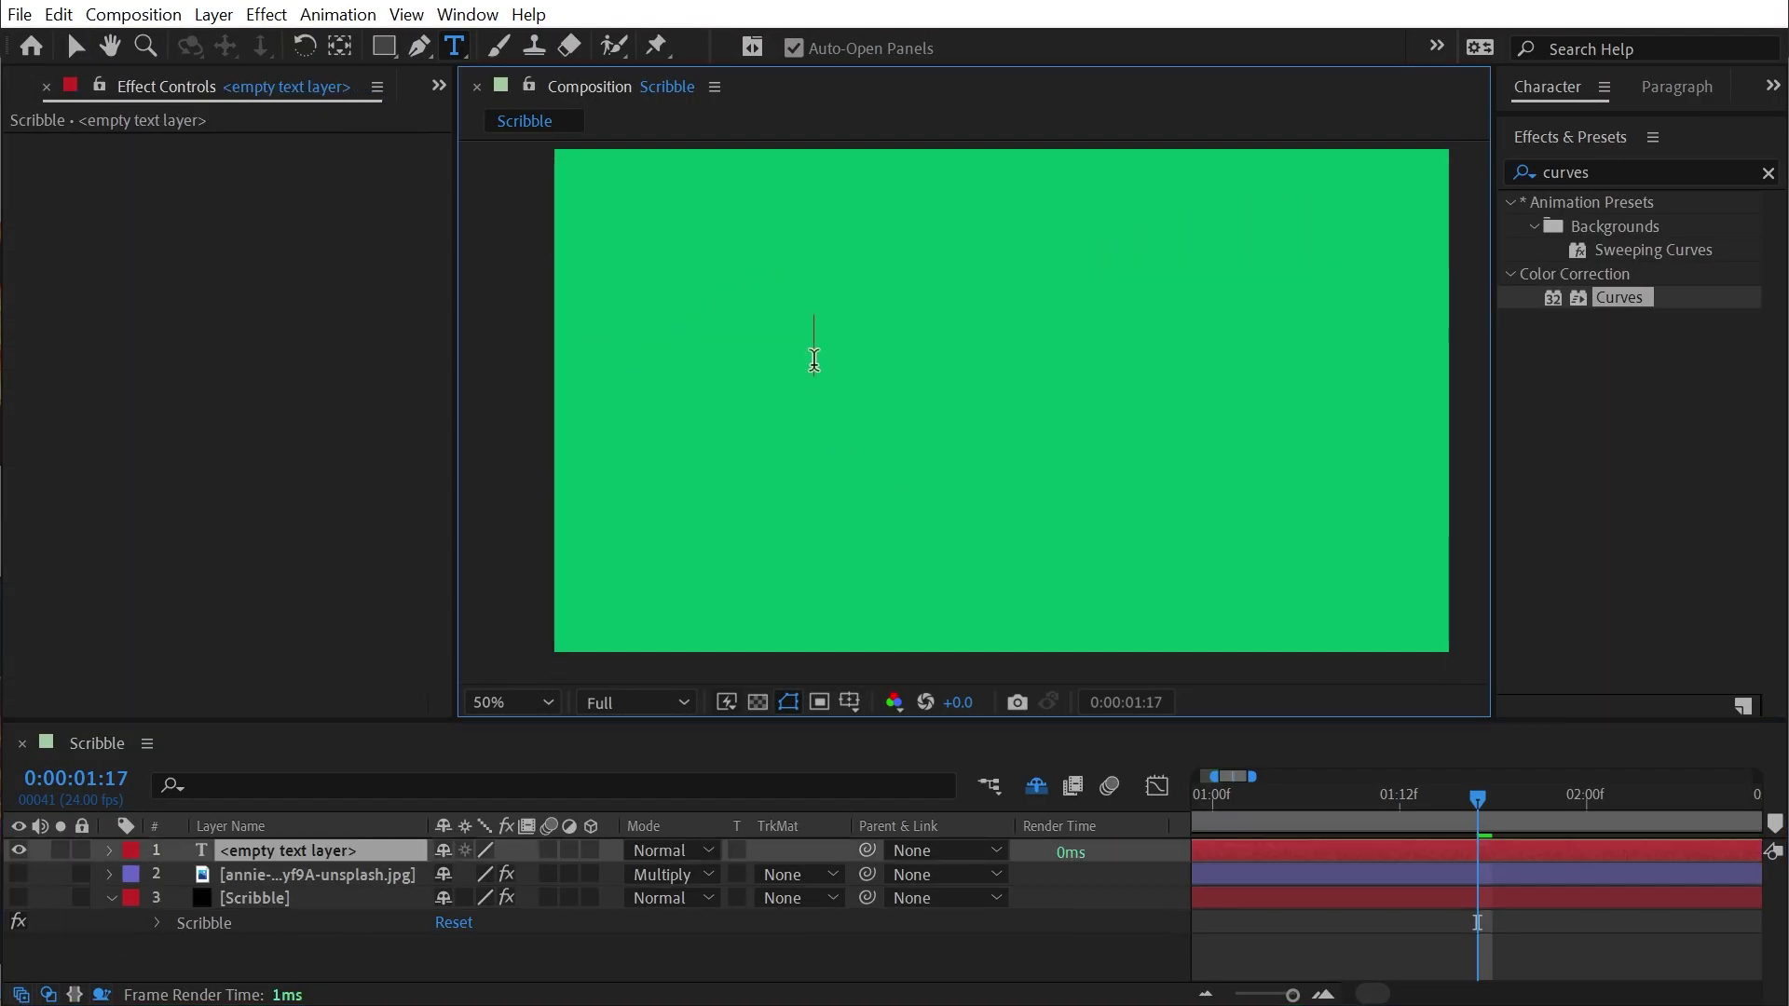
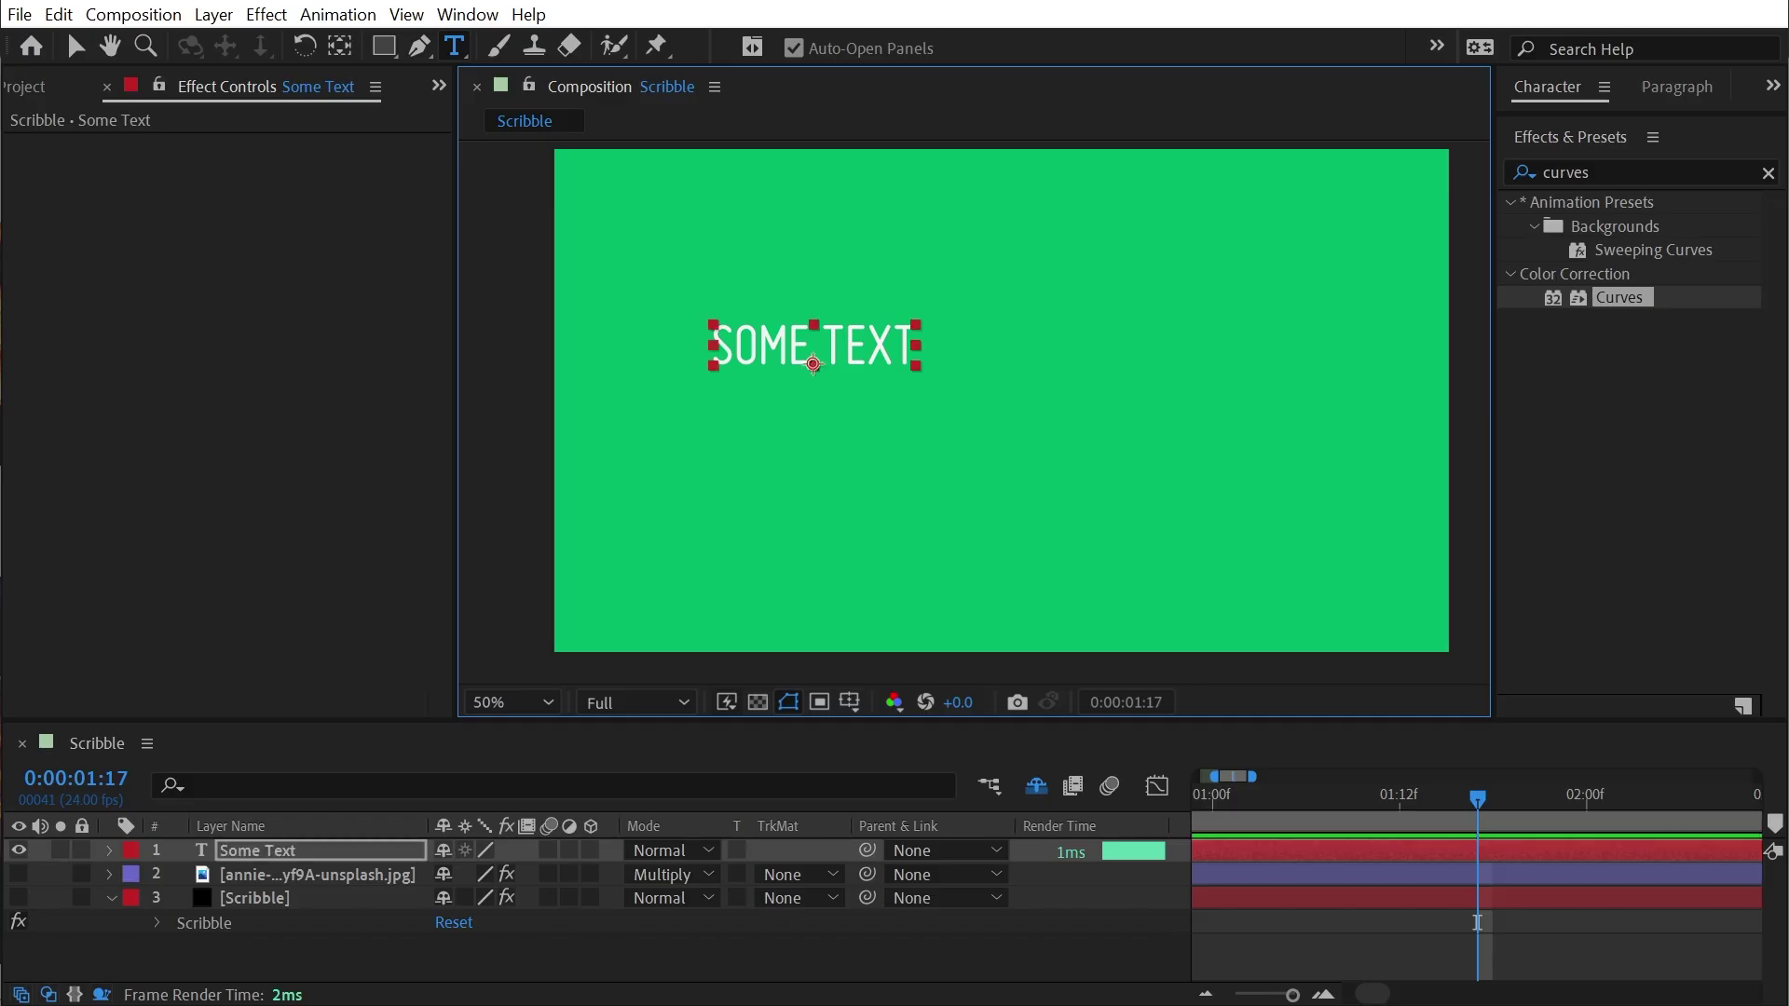
Set the text's font to Abolition Regular and its size to 325 px
drag(1614, 115, 1613, 315)
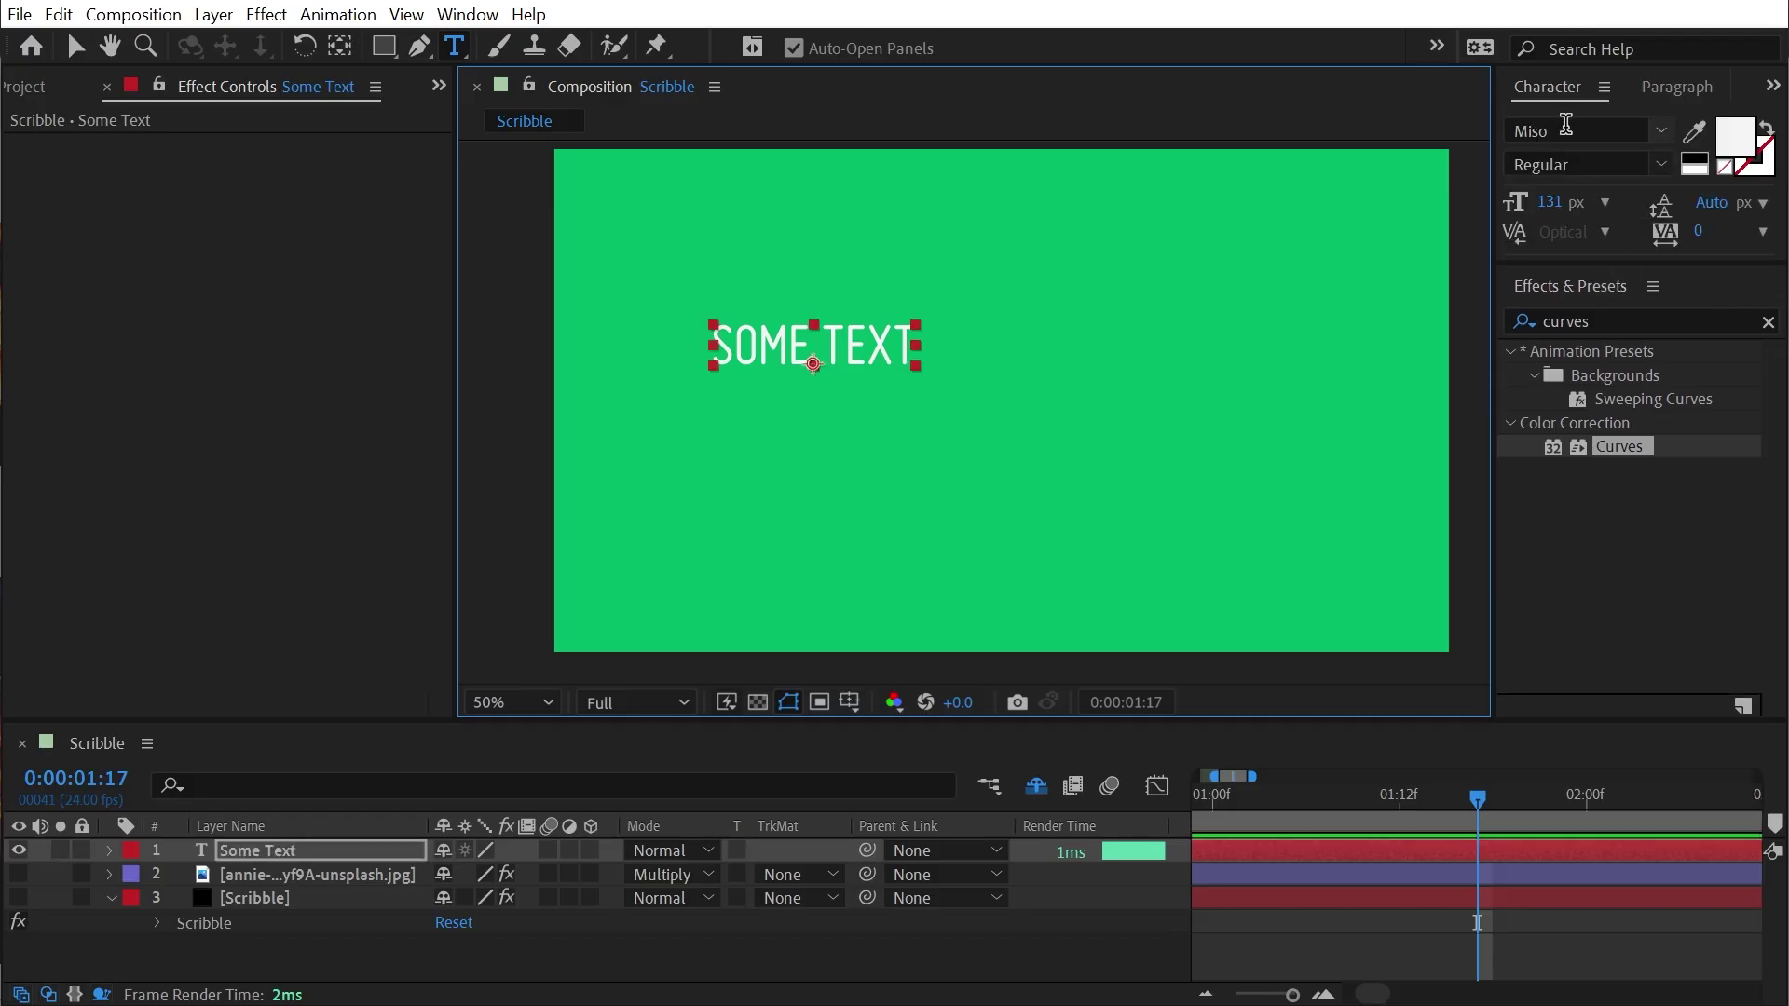
click(1644, 131)
text(abol)
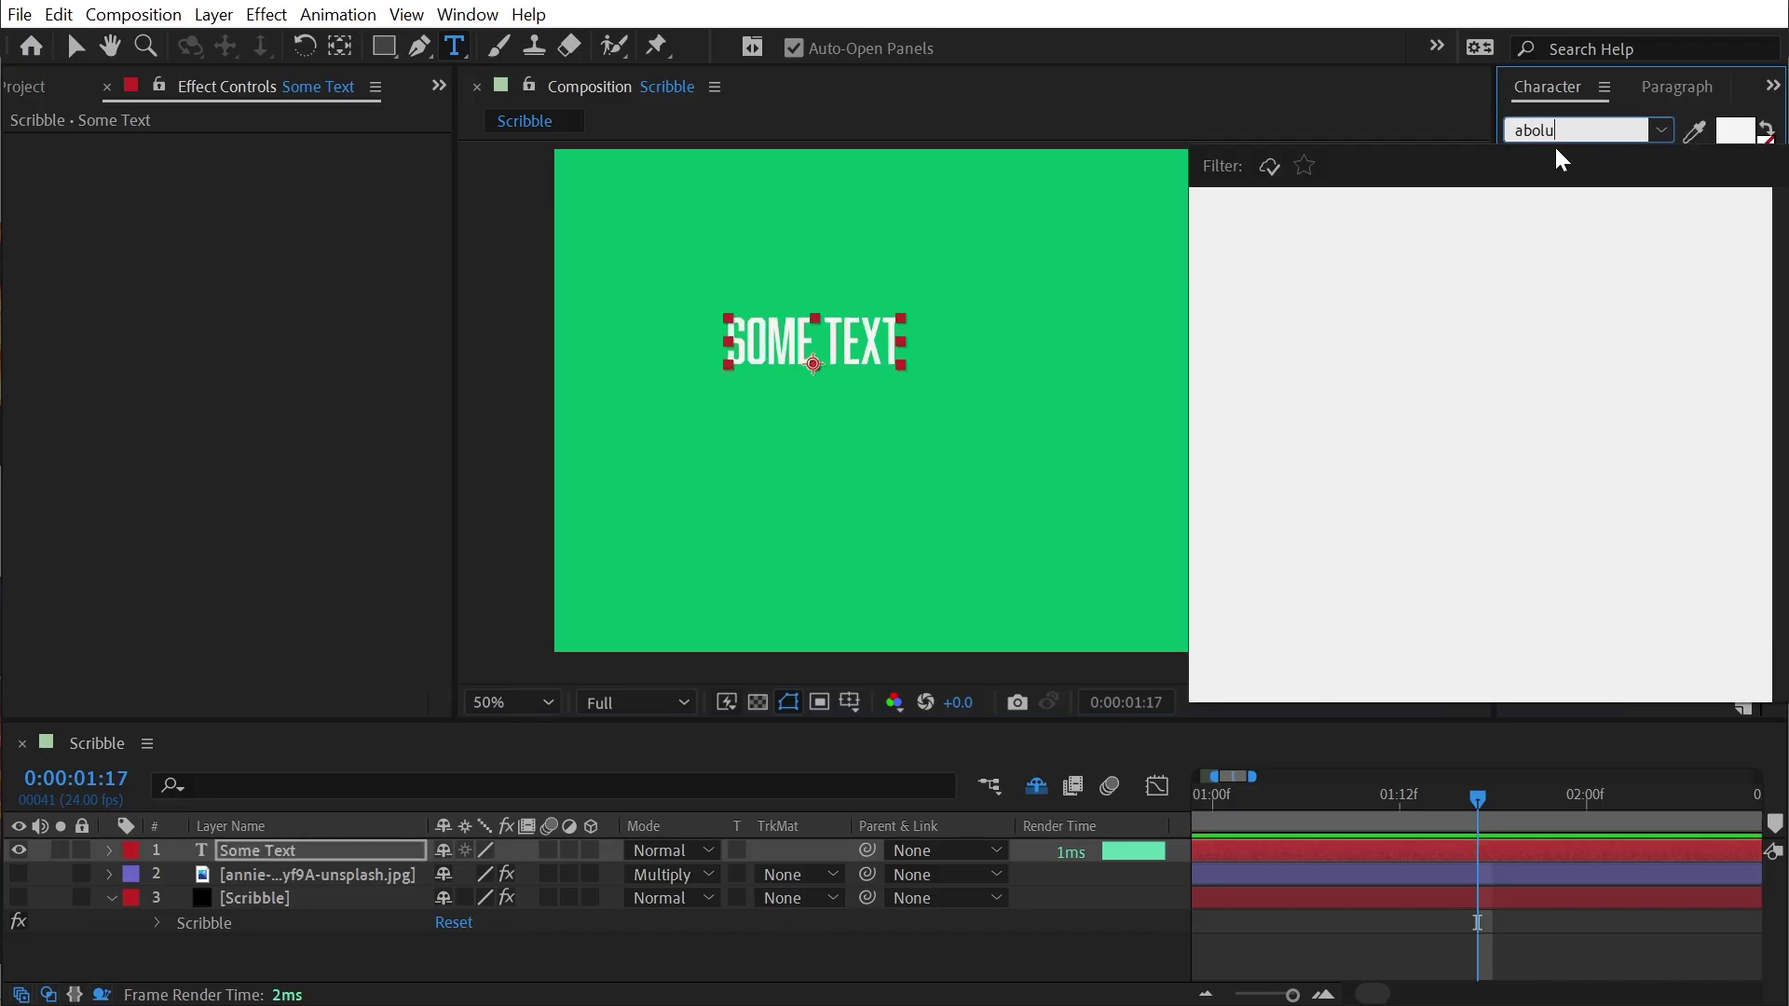
key(Return)
drag(1549, 202, 1668, 202)
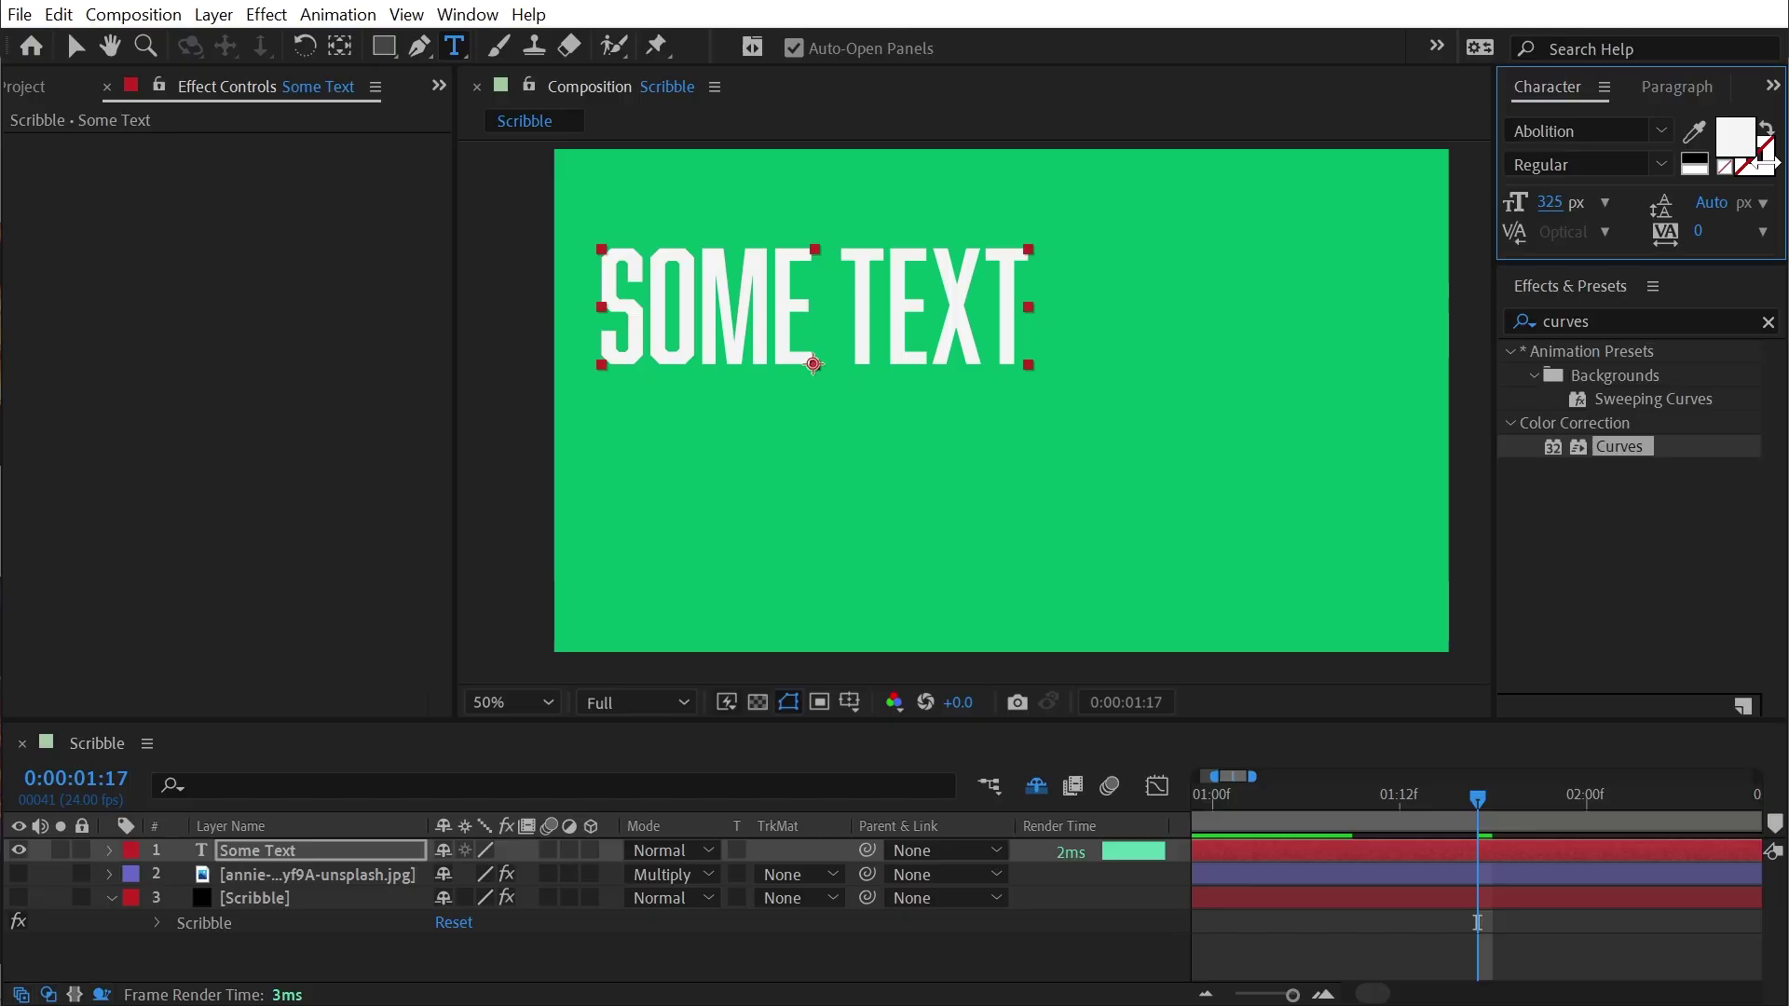
key(v)
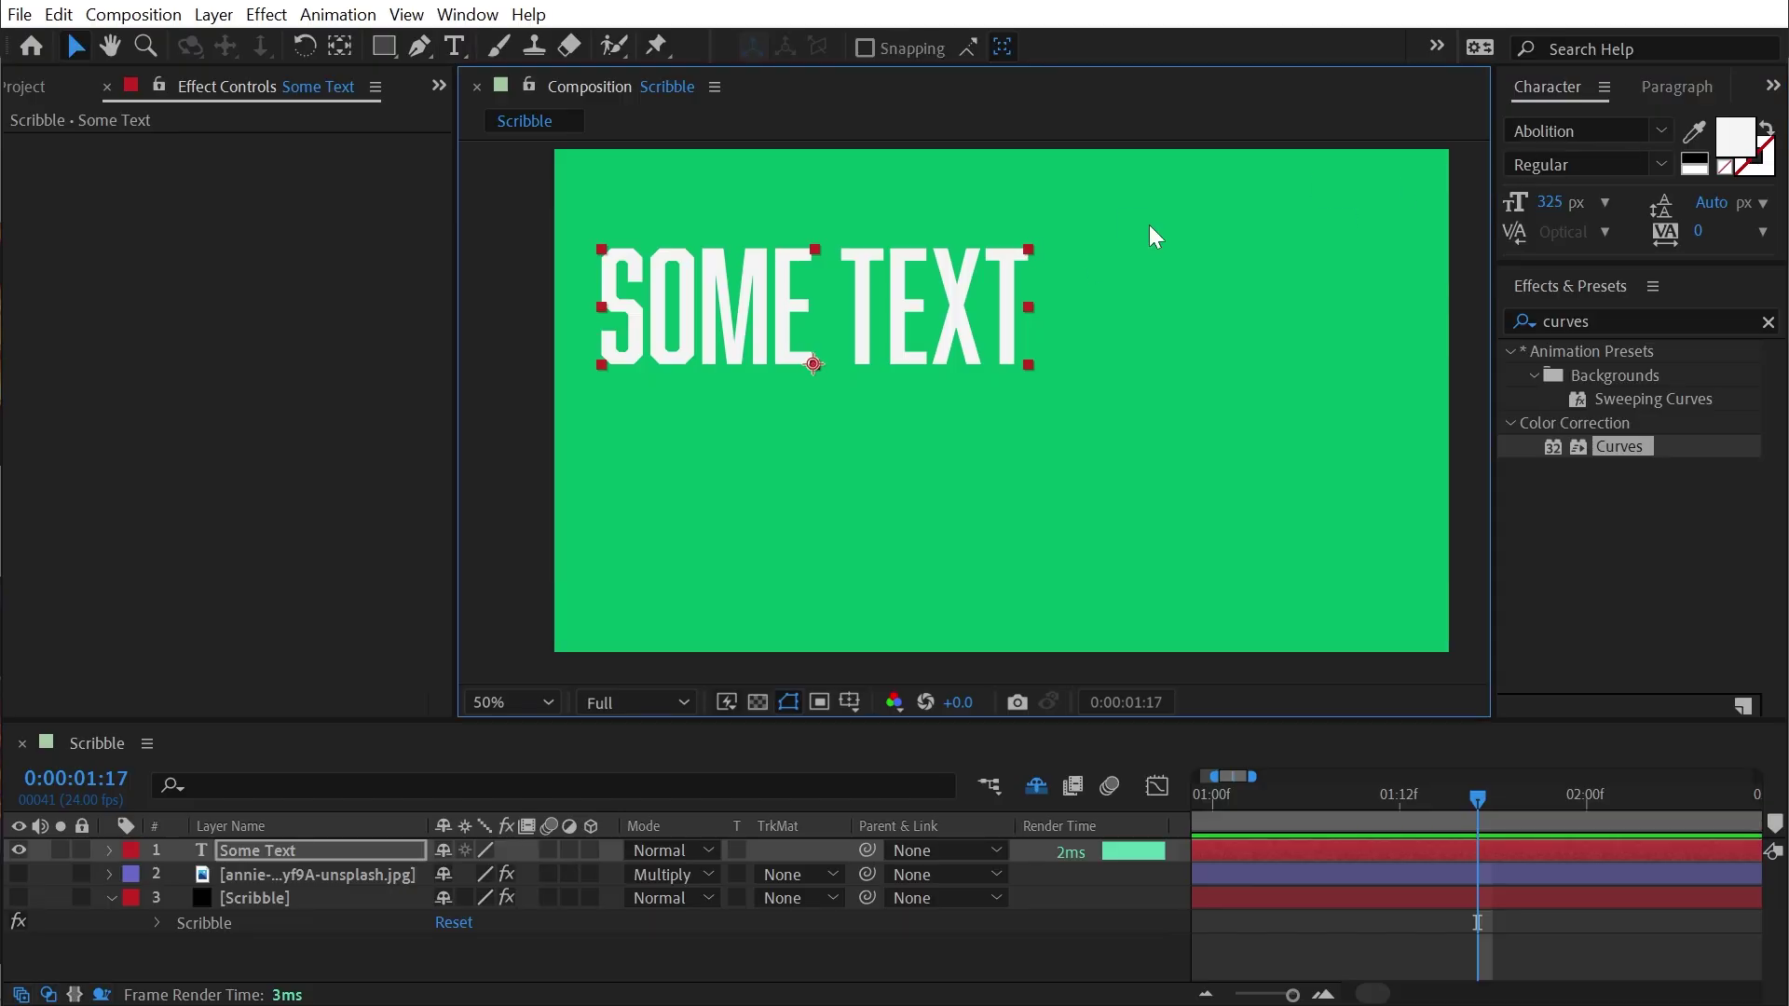
Move the text near the centre of the frame and create masks from it
drag(906, 300, 1049, 391)
right_click(1047, 389)
mouse_move(1171, 941)
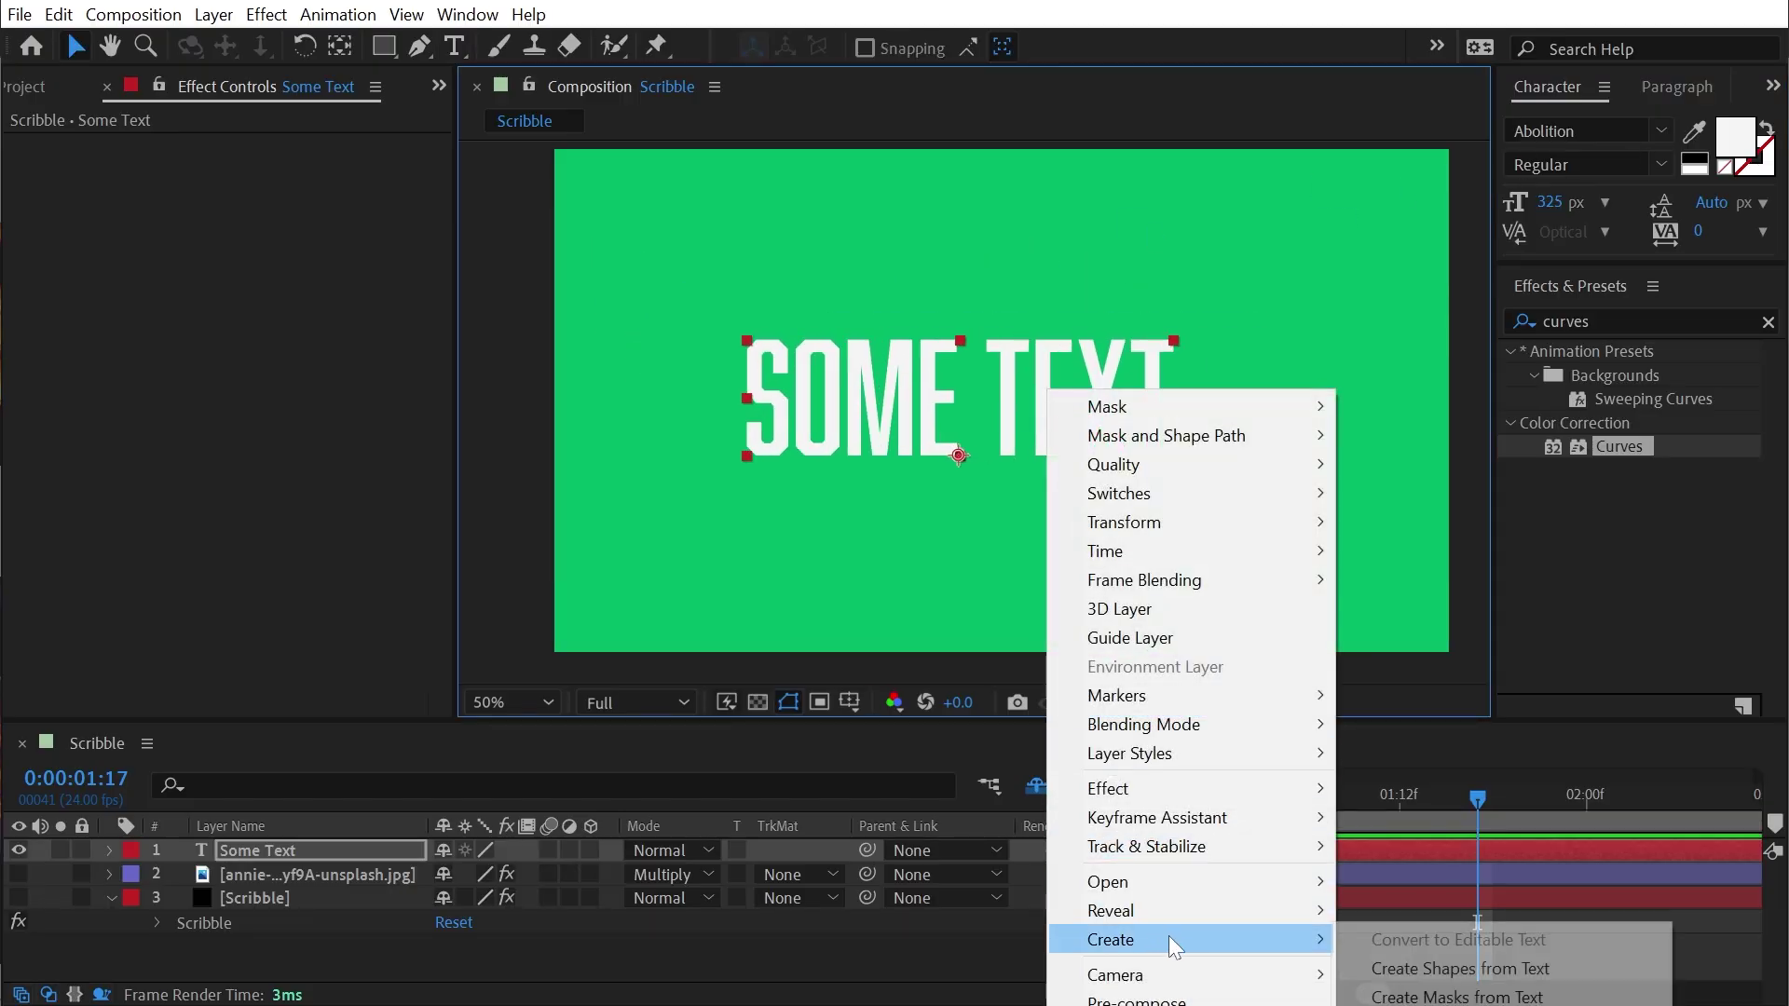
click(1458, 997)
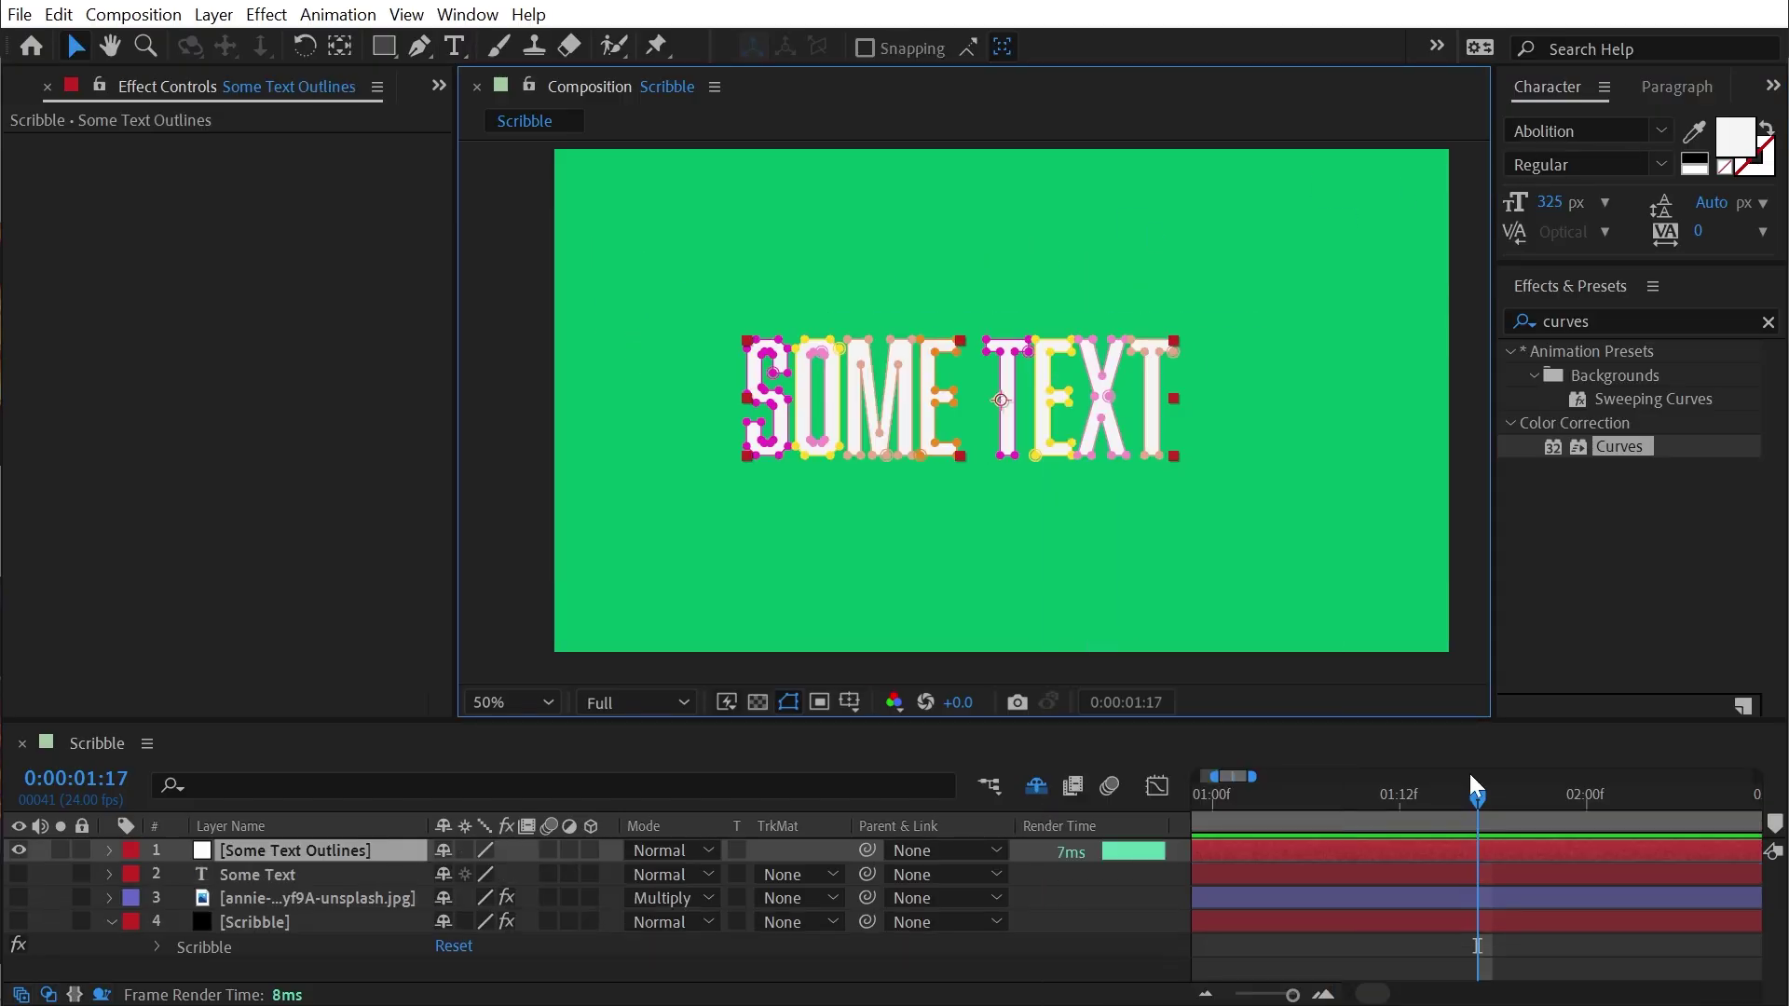
Copy all masks from the Some Text Outlines layer and paste them onto the texture image layer in place of its old masks
click(302, 853)
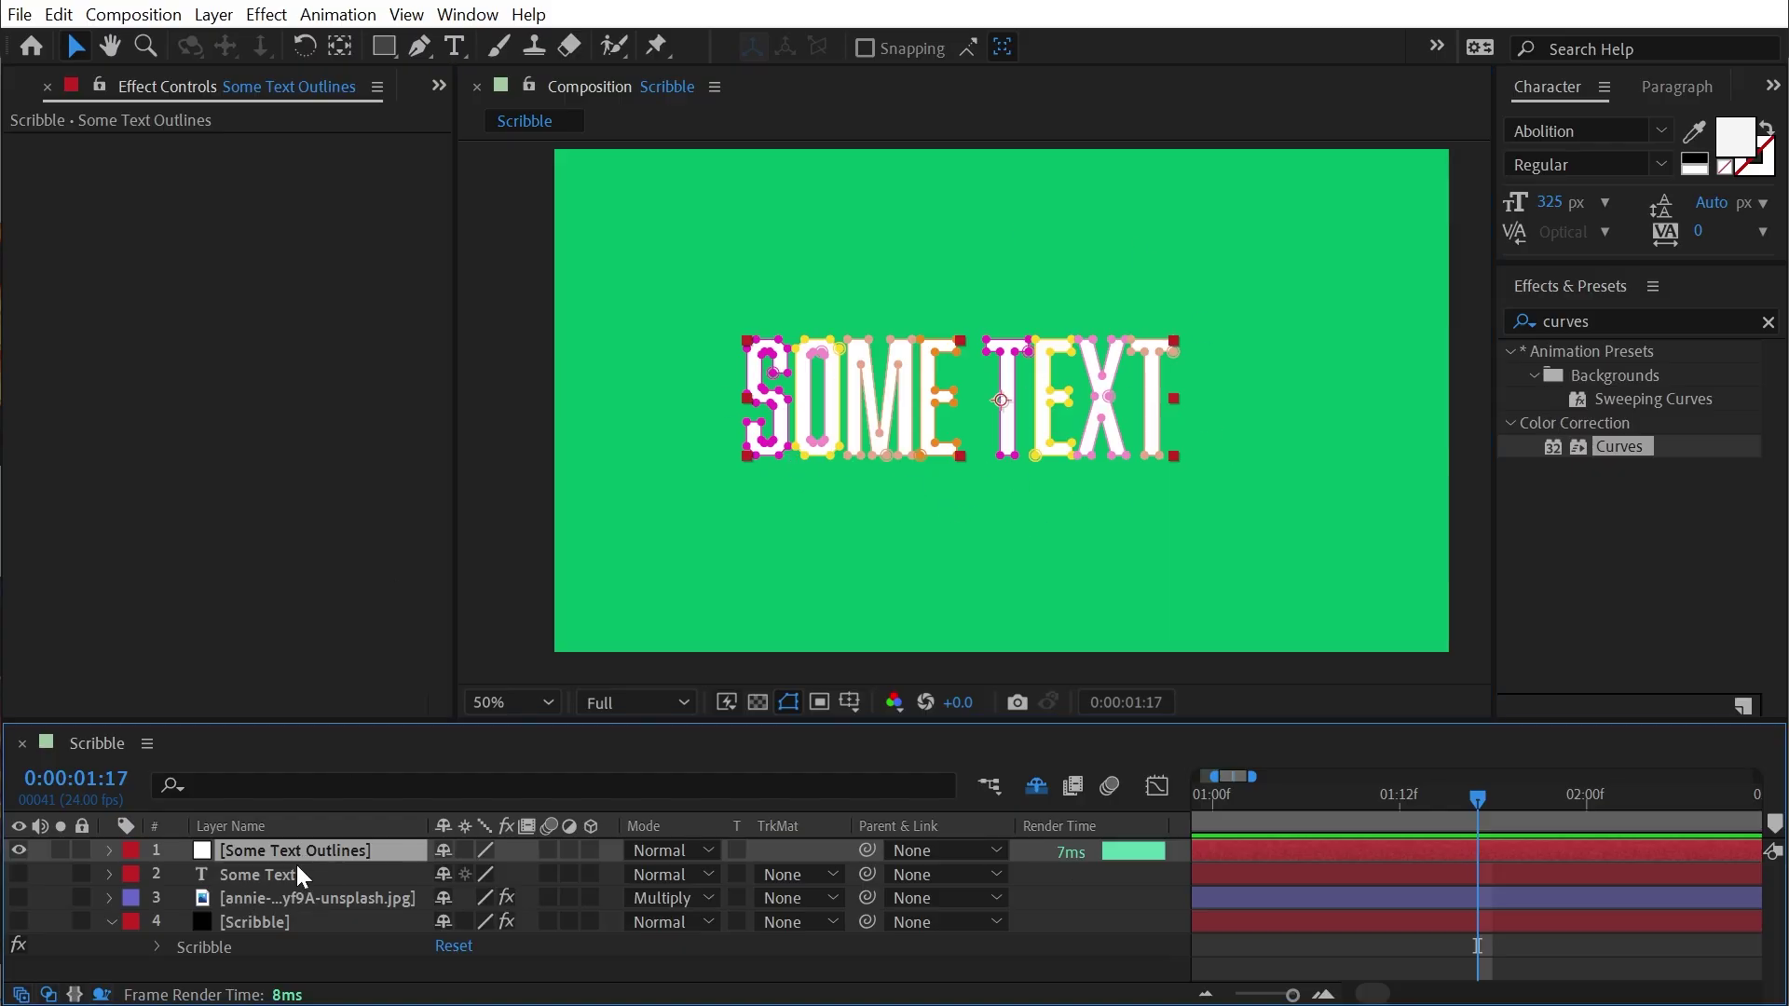
click(110, 849)
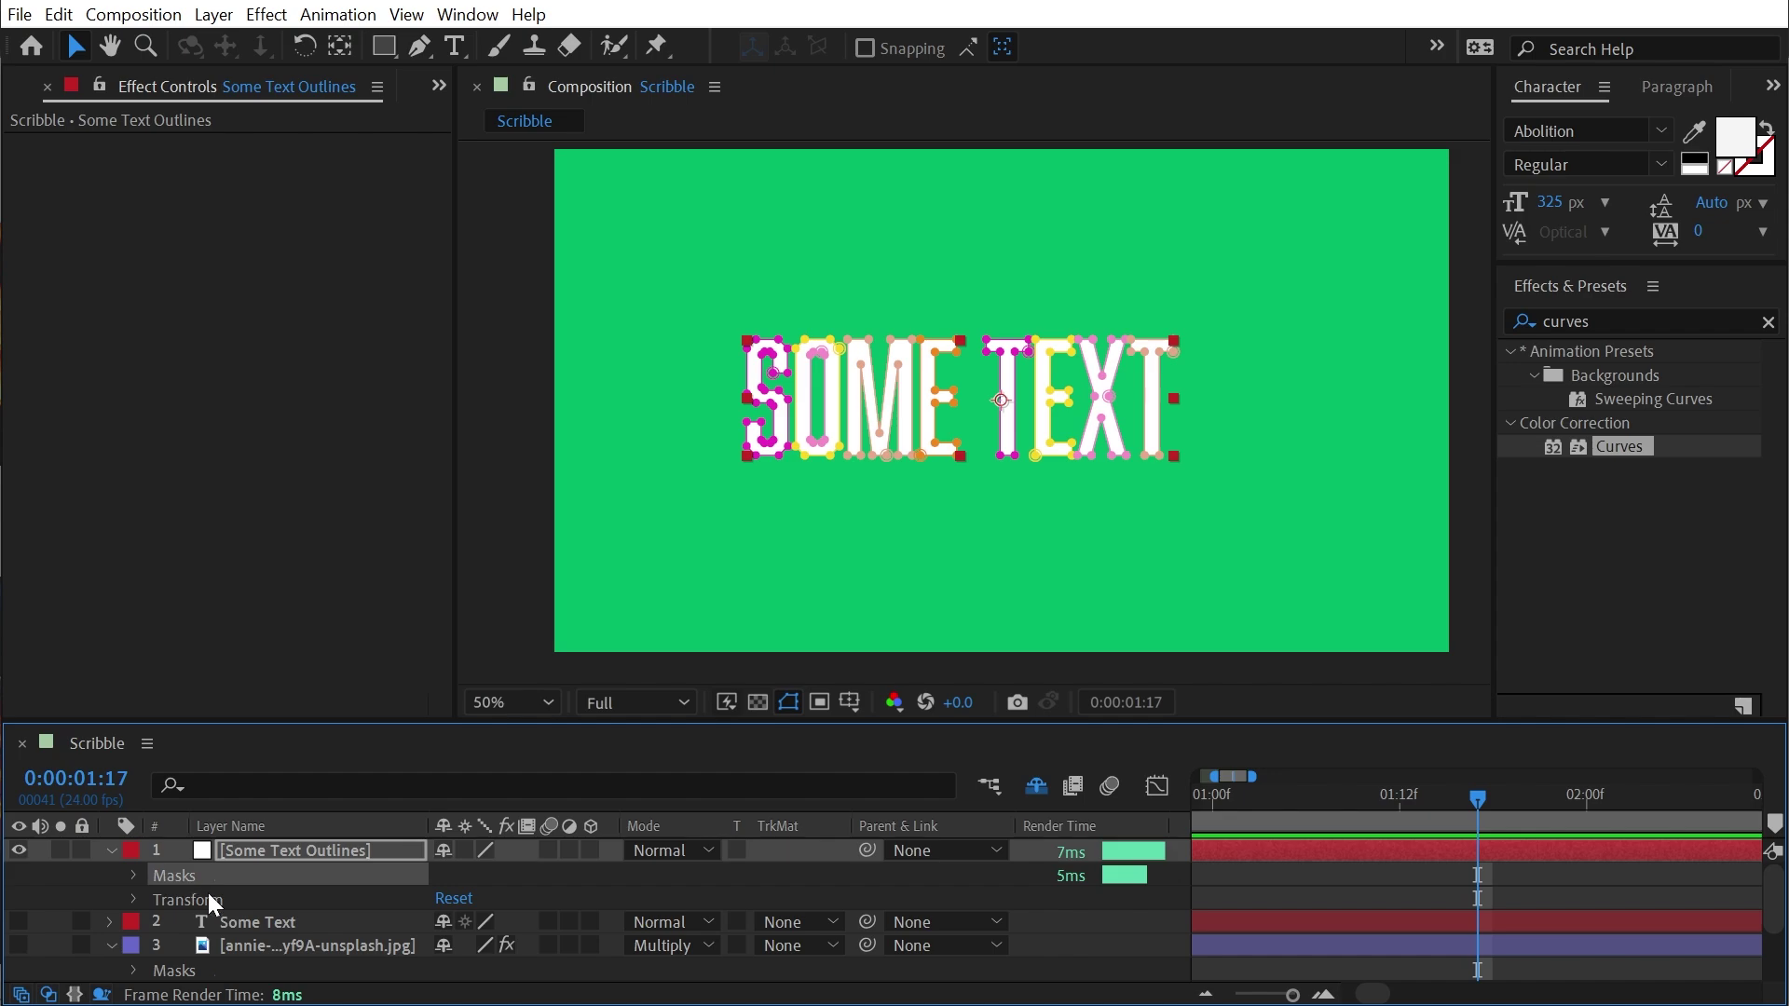
scroll(253, 902, down, 3)
click(264, 855)
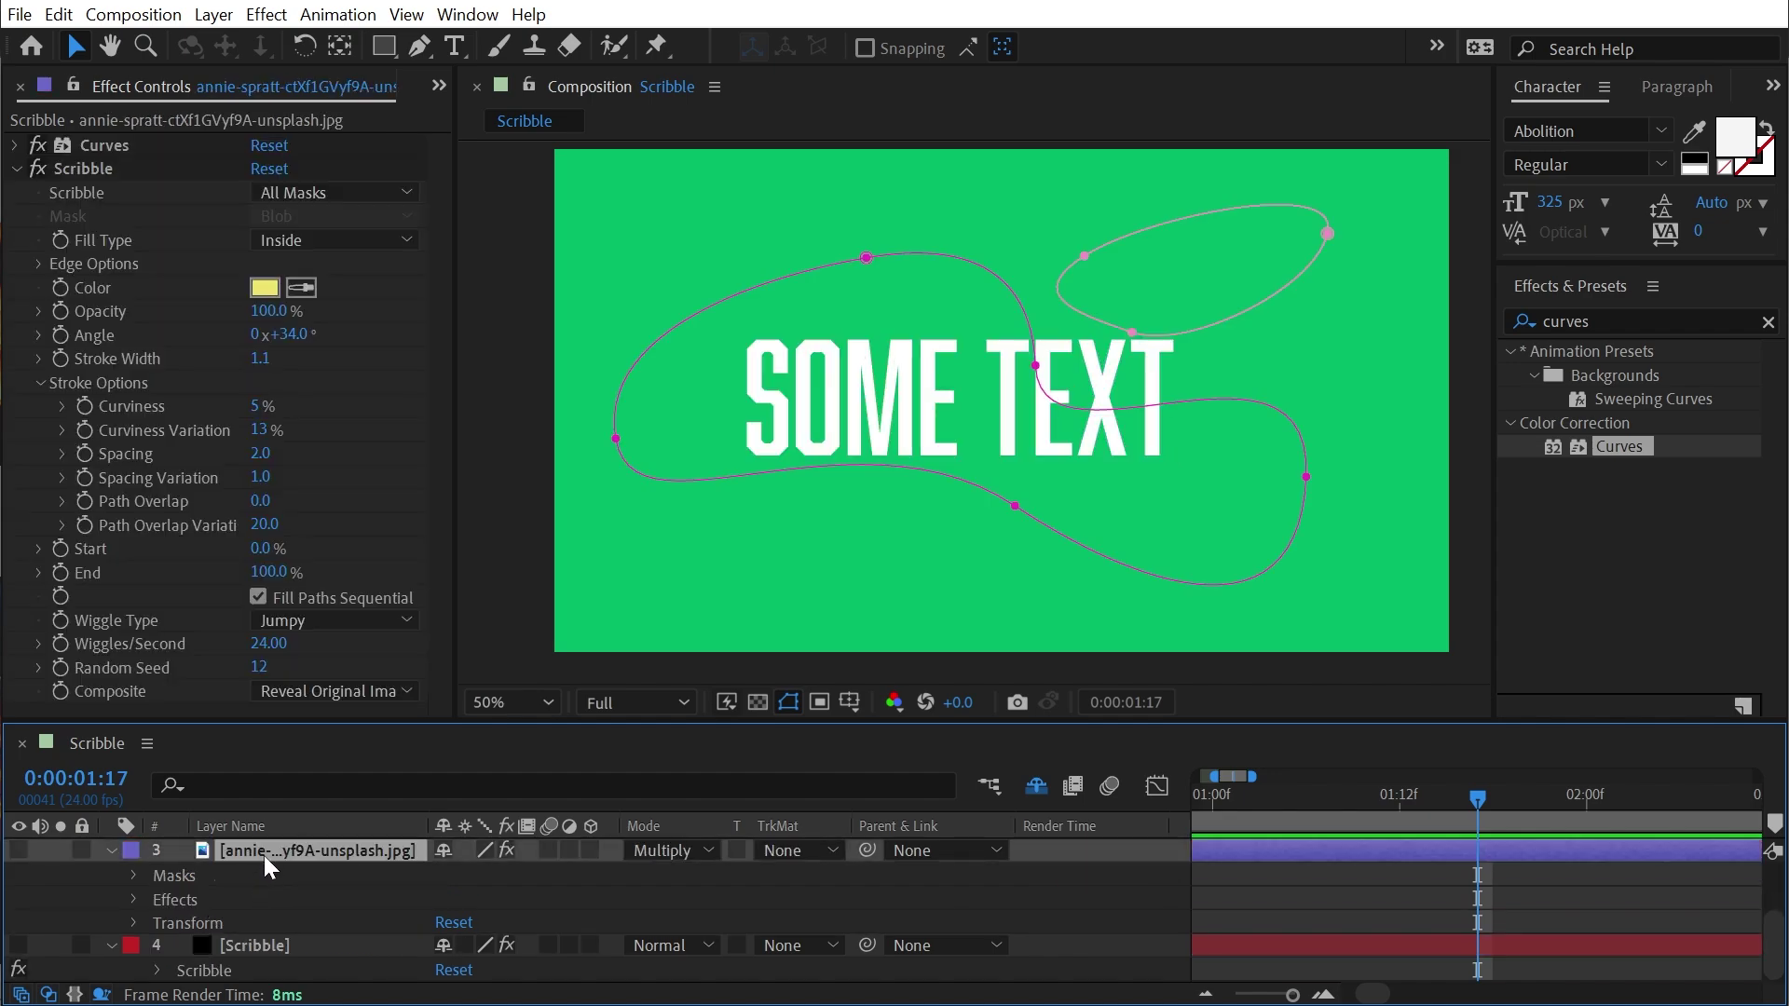
key(ctrl+v)
scroll(192, 874, up, 3)
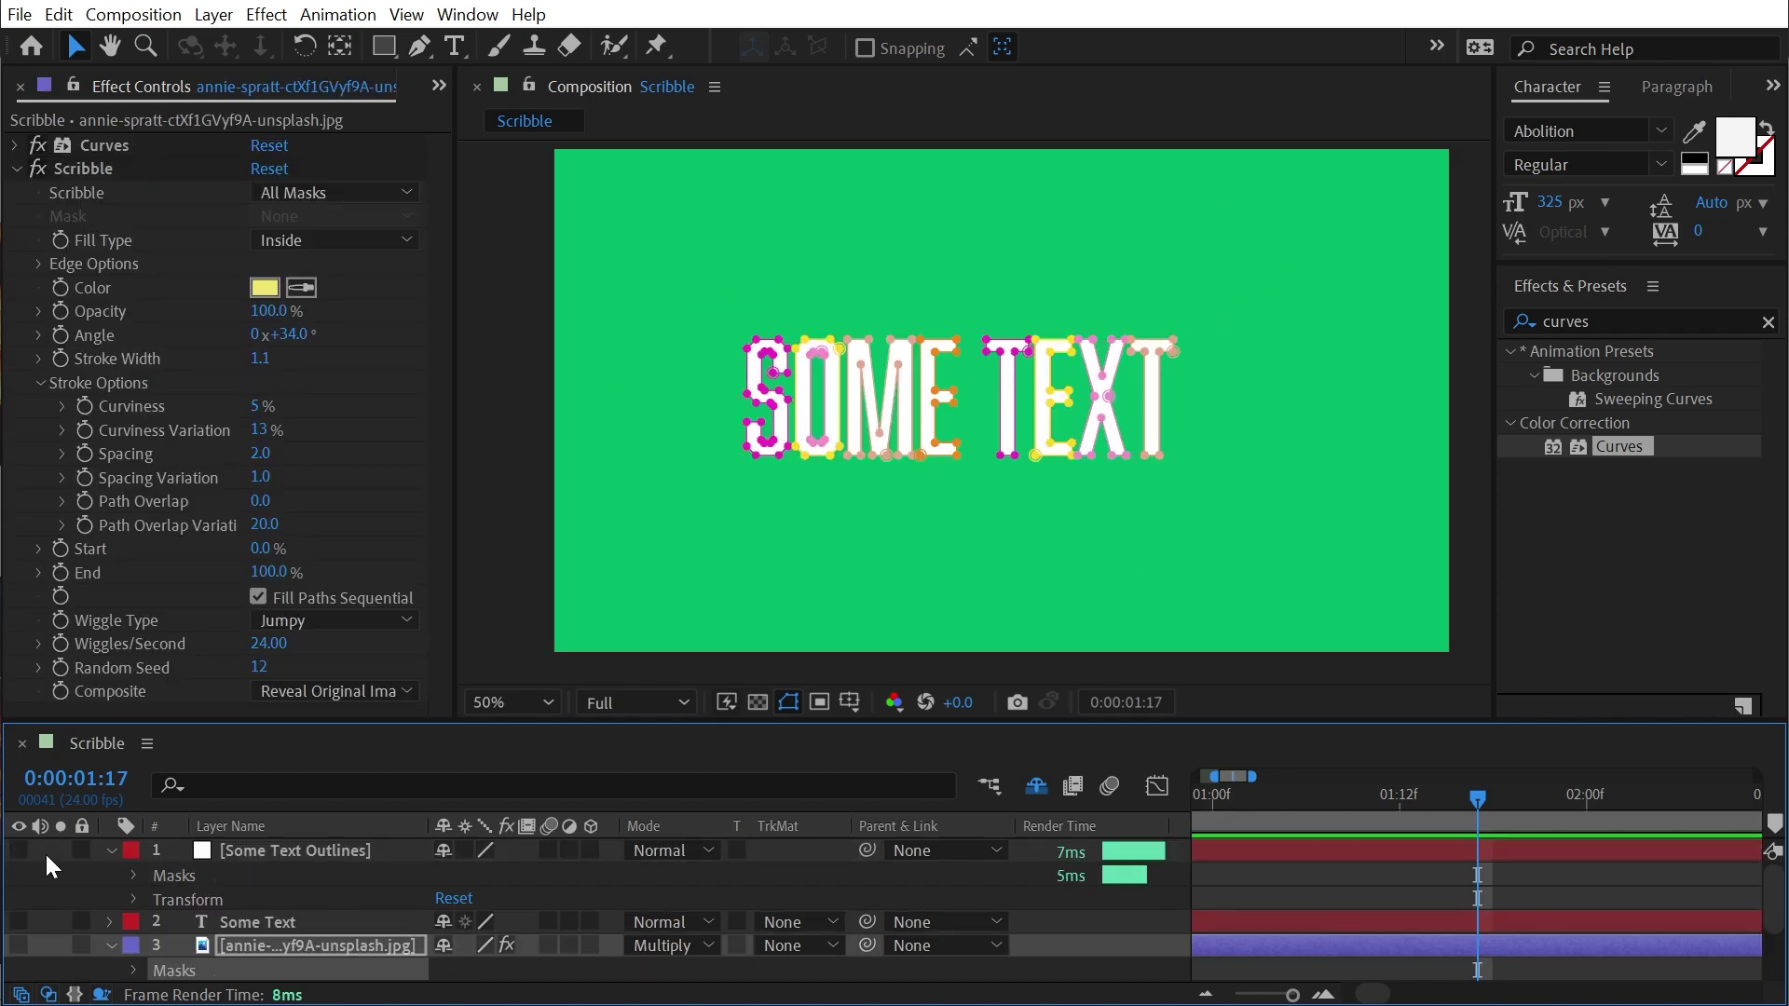
Show the texture layer with the text outlines layer hidden and examine its scribbled letters up close
click(110, 849)
click(18, 898)
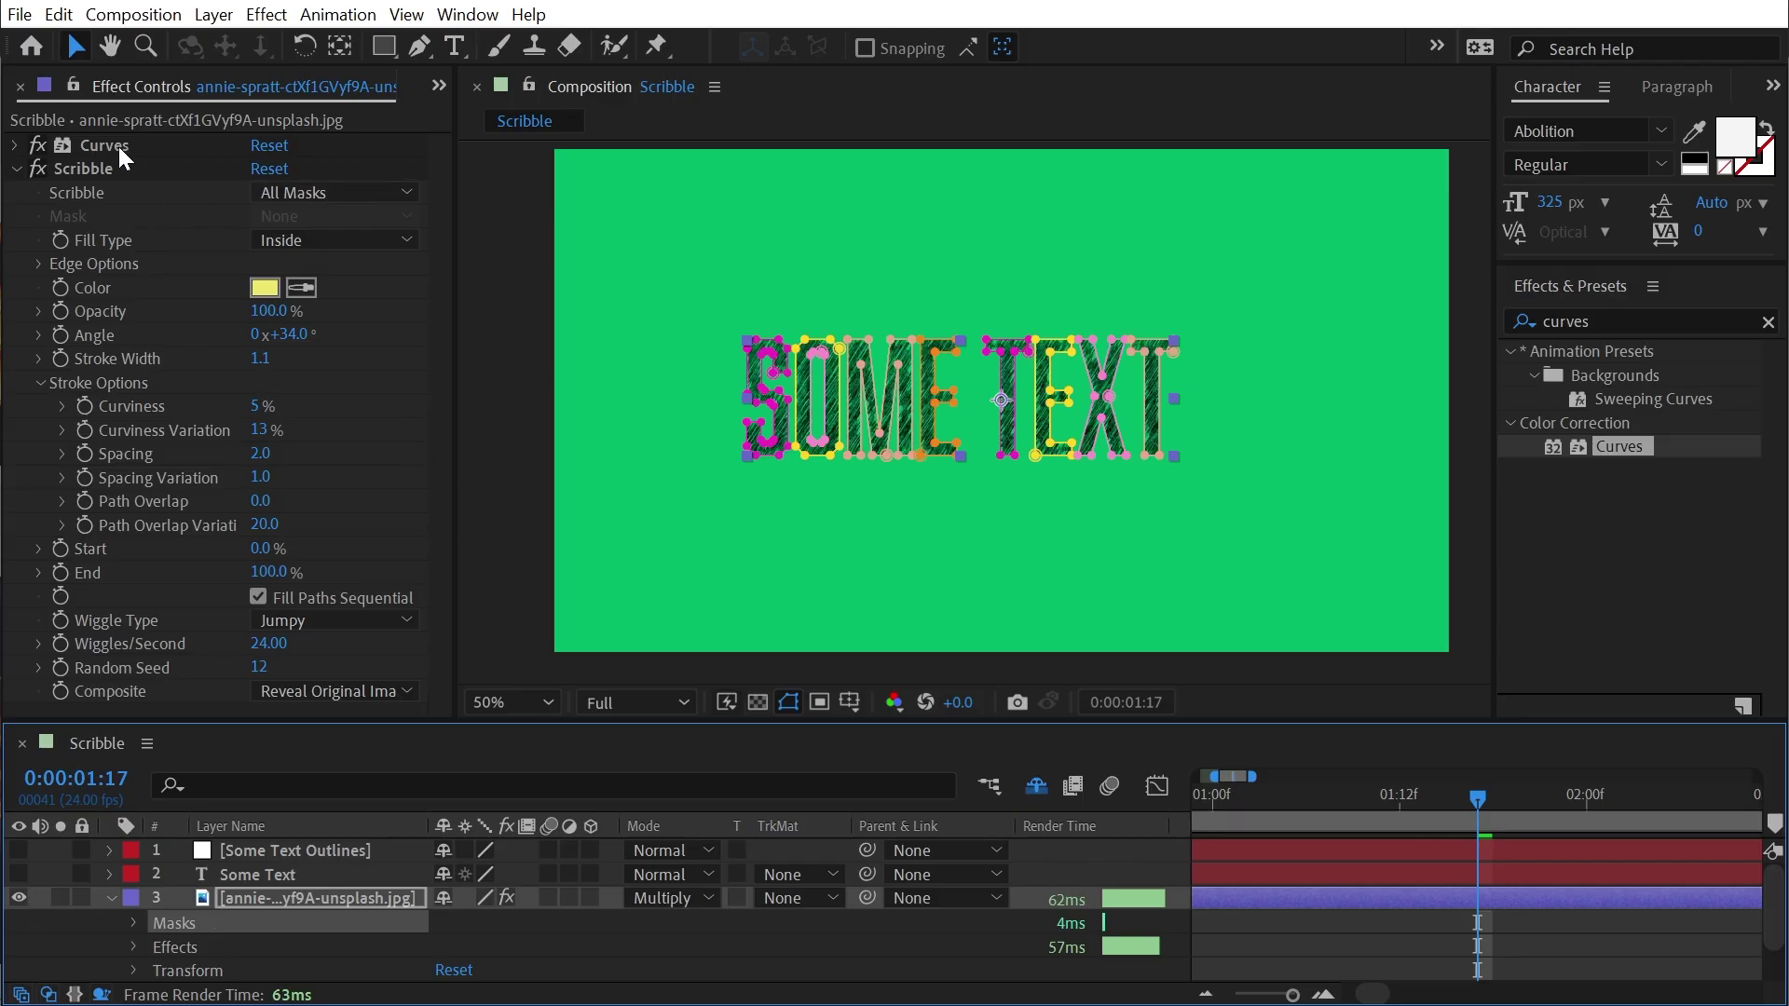
click(1239, 924)
scroll(706, 391, up, 4)
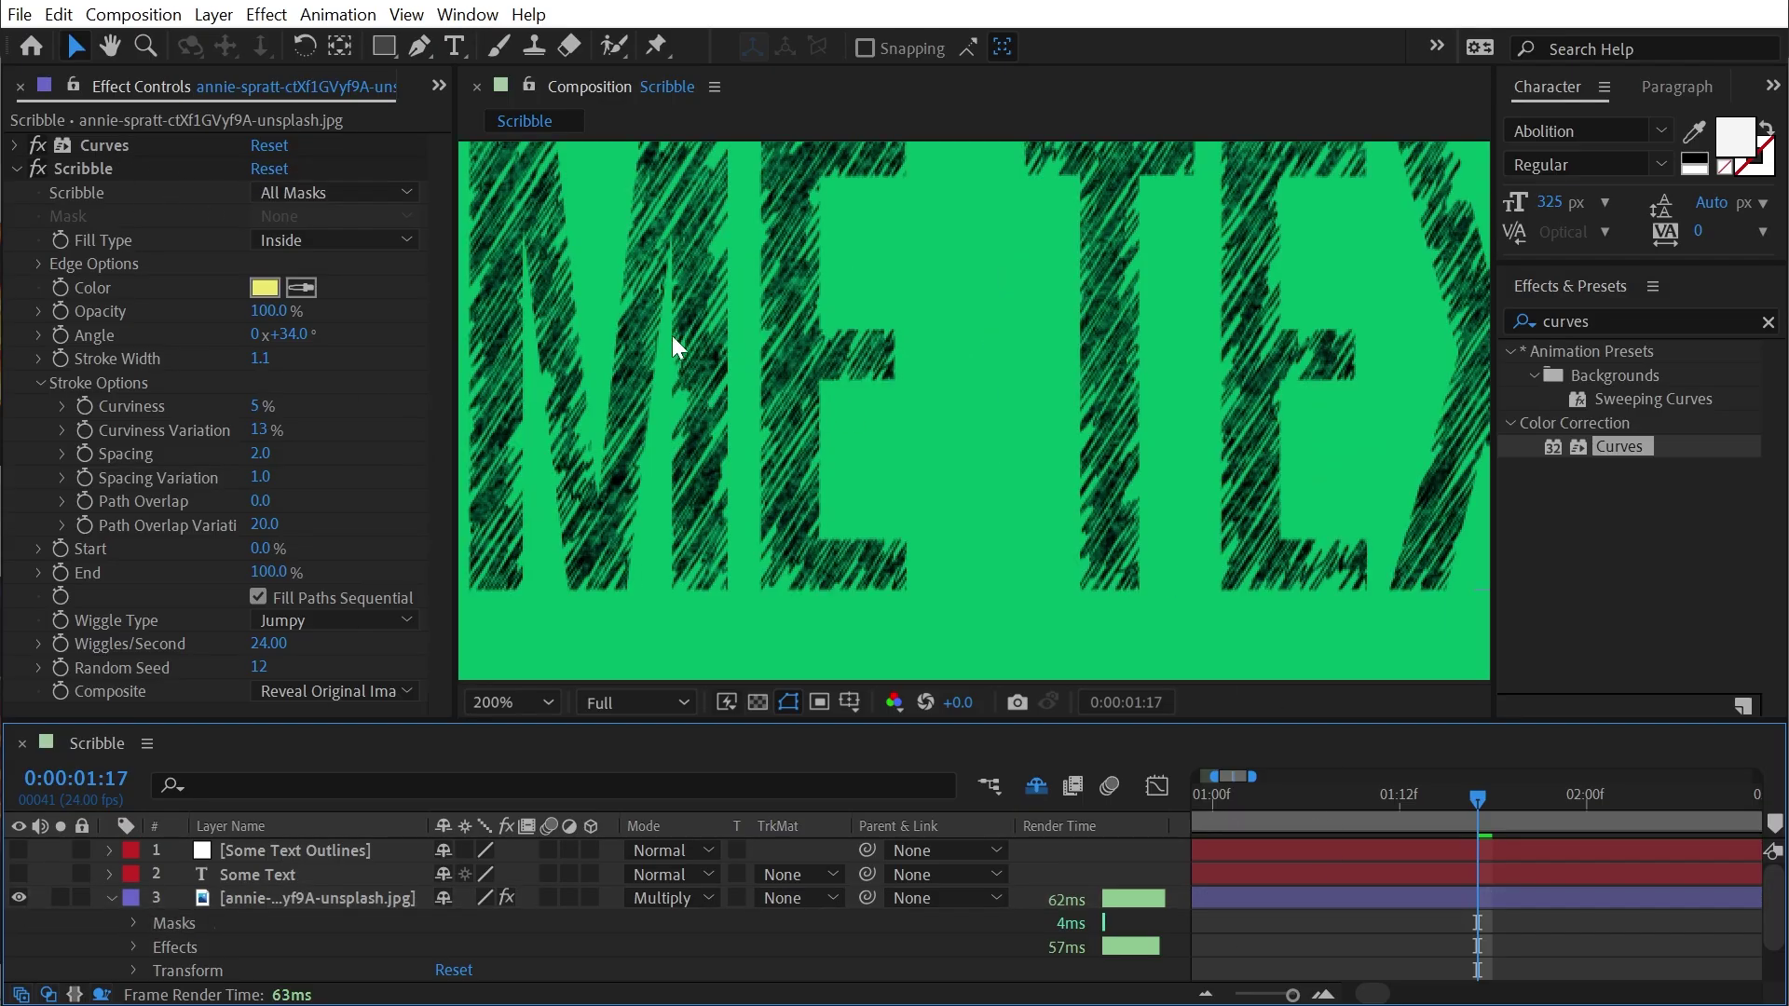
key(h)
drag(671, 352, 1132, 377)
scroll(1122, 377, down, 1)
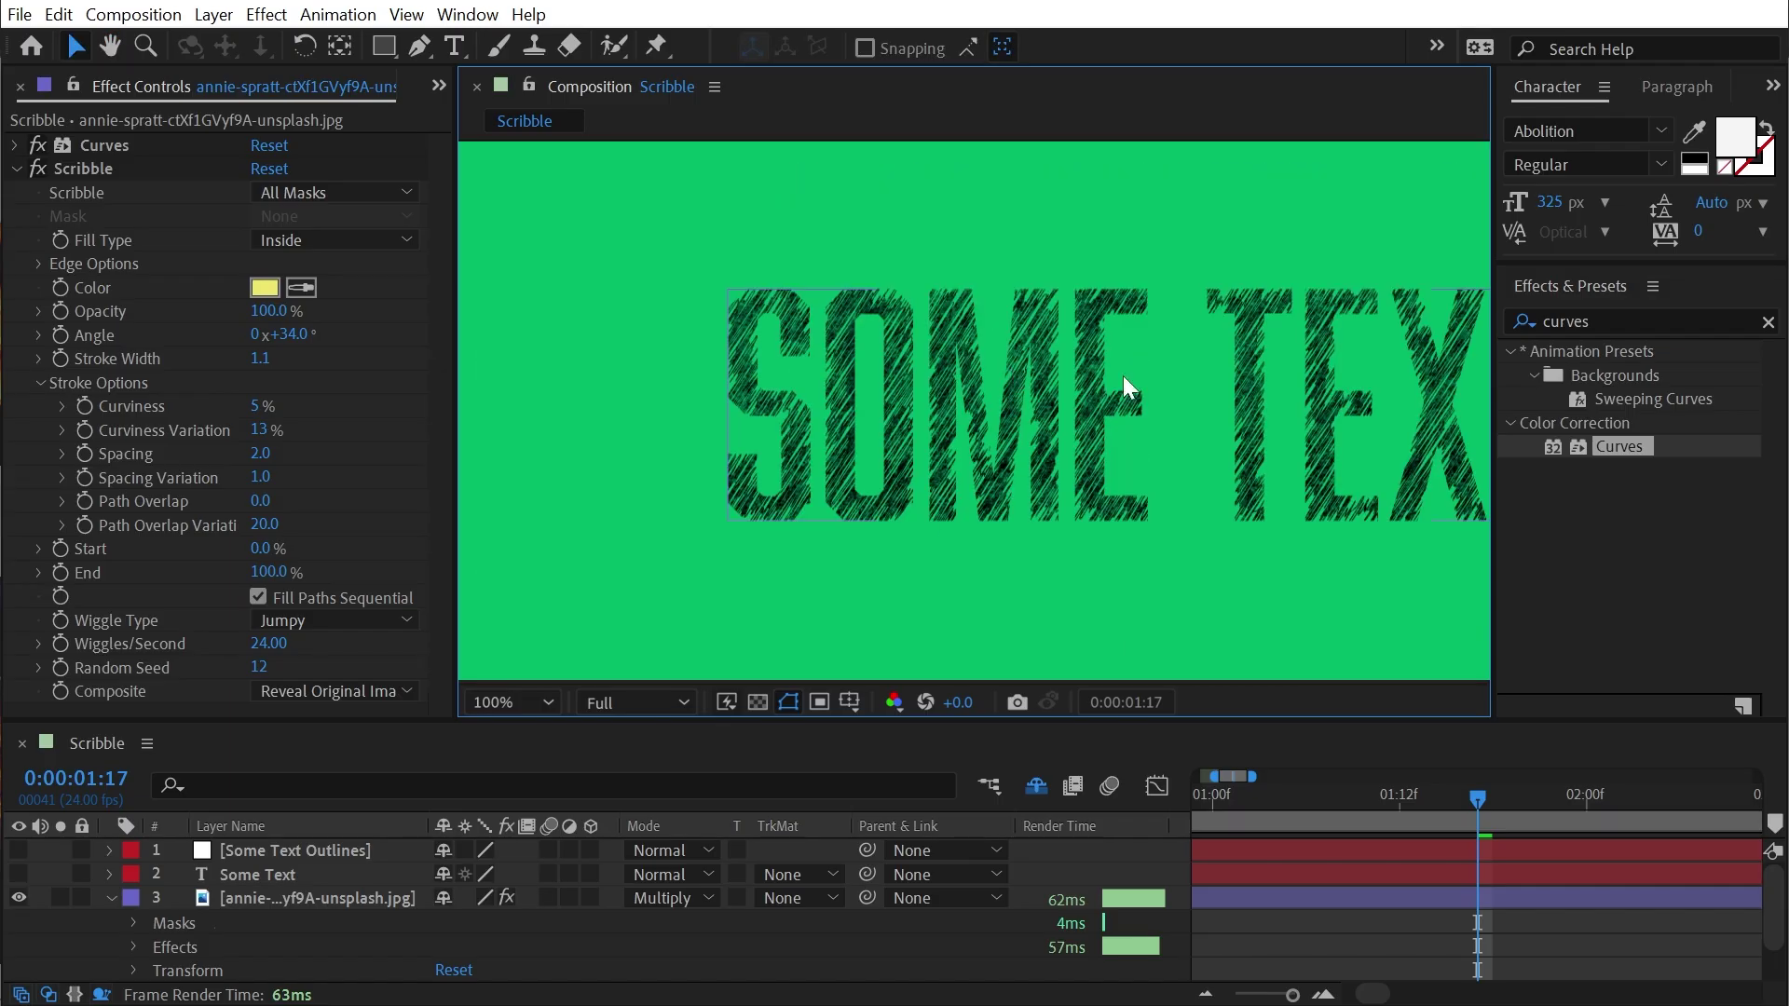
key(space)
drag(1296, 403, 1059, 398)
key(v)
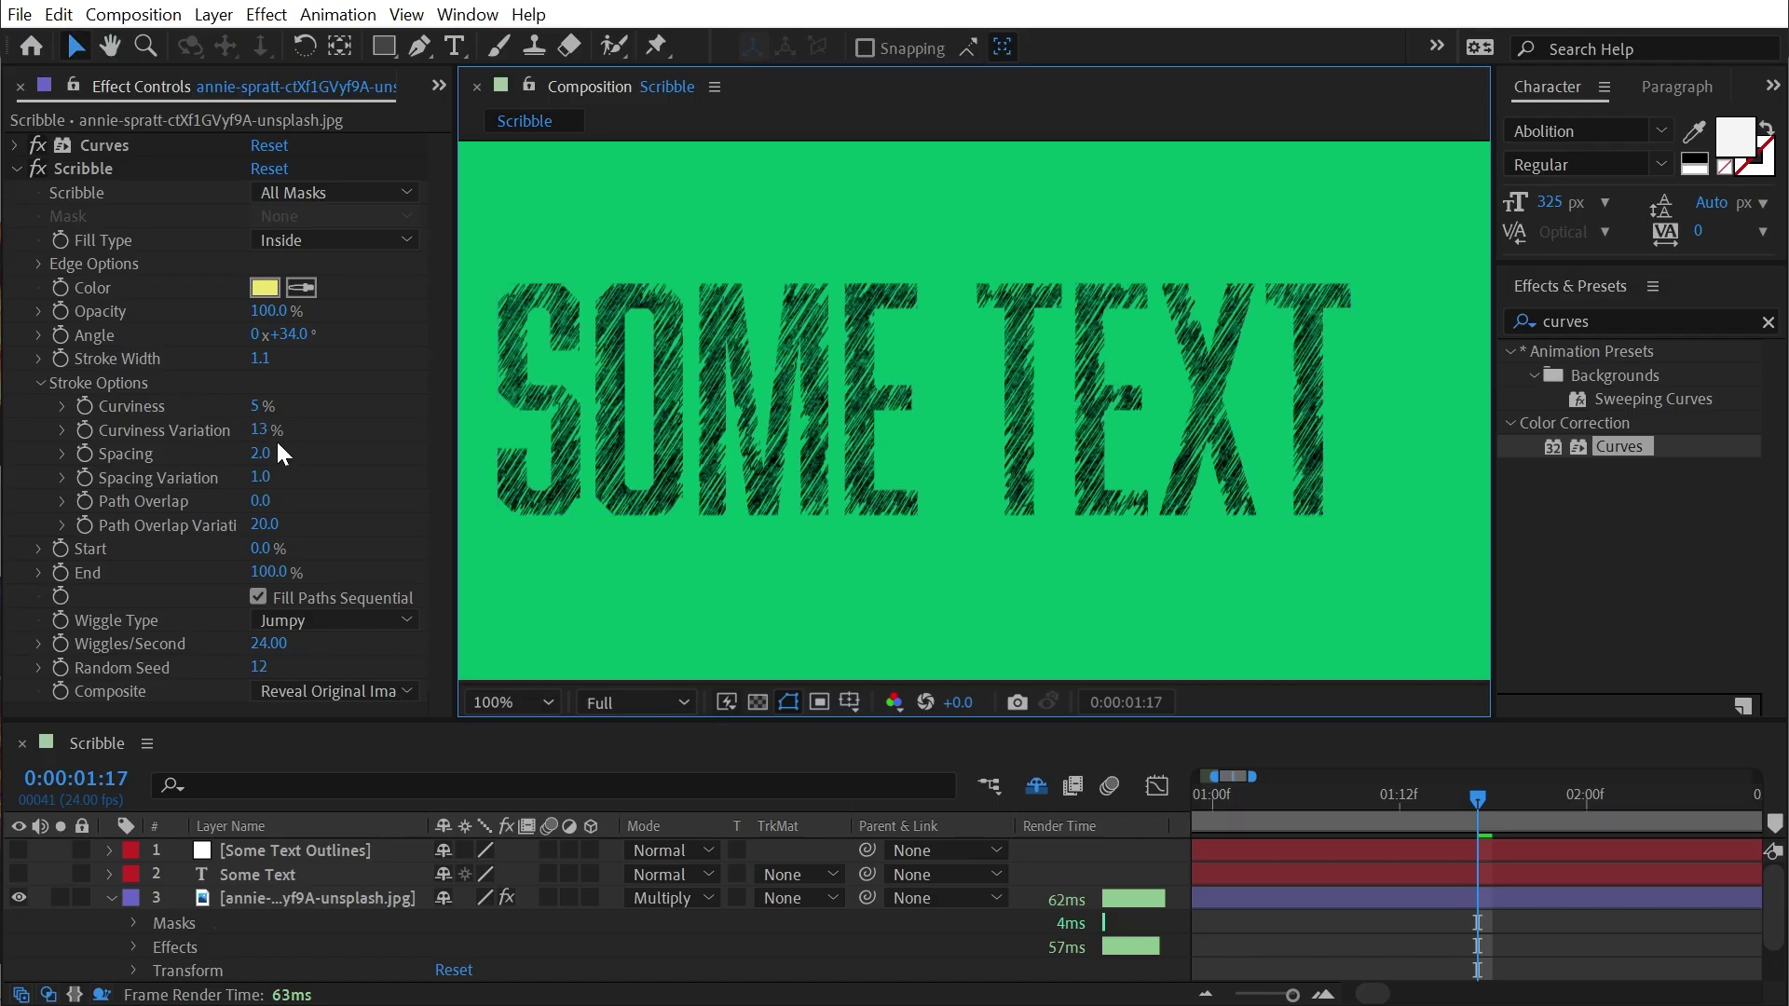
Set the texture layer's Scribble Stroke Width to 2
click(263, 360)
text(2)
key(Return)
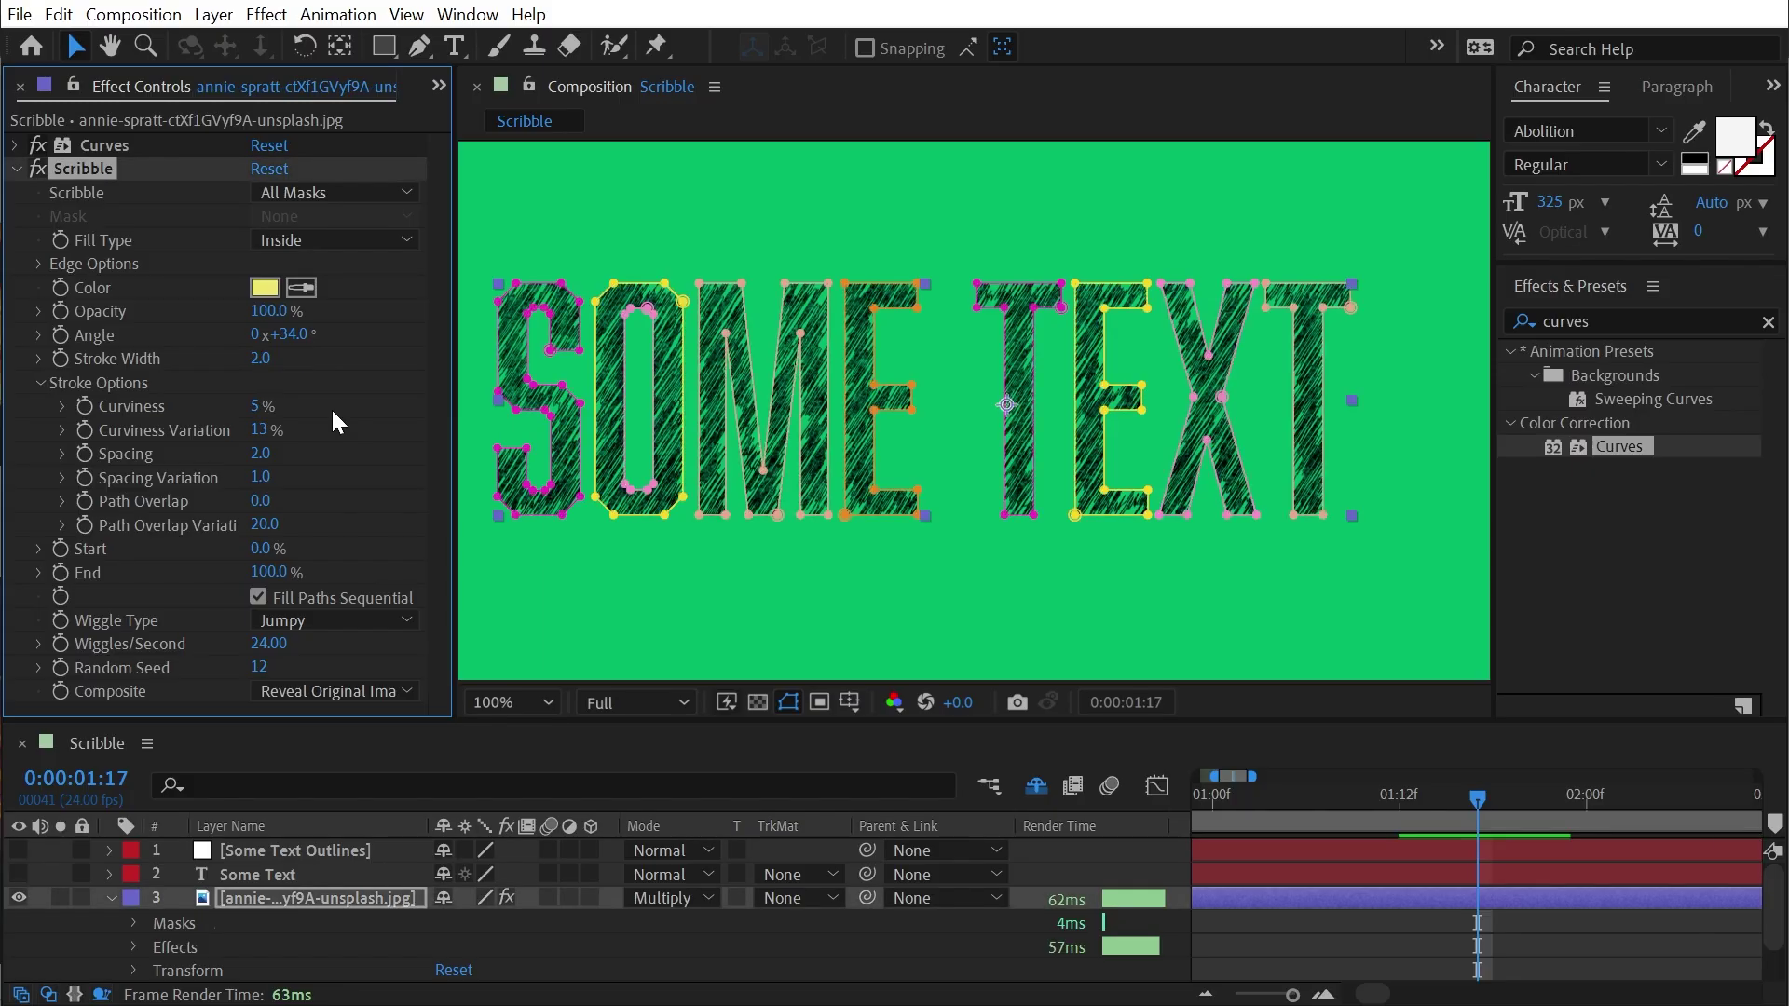
click(1431, 952)
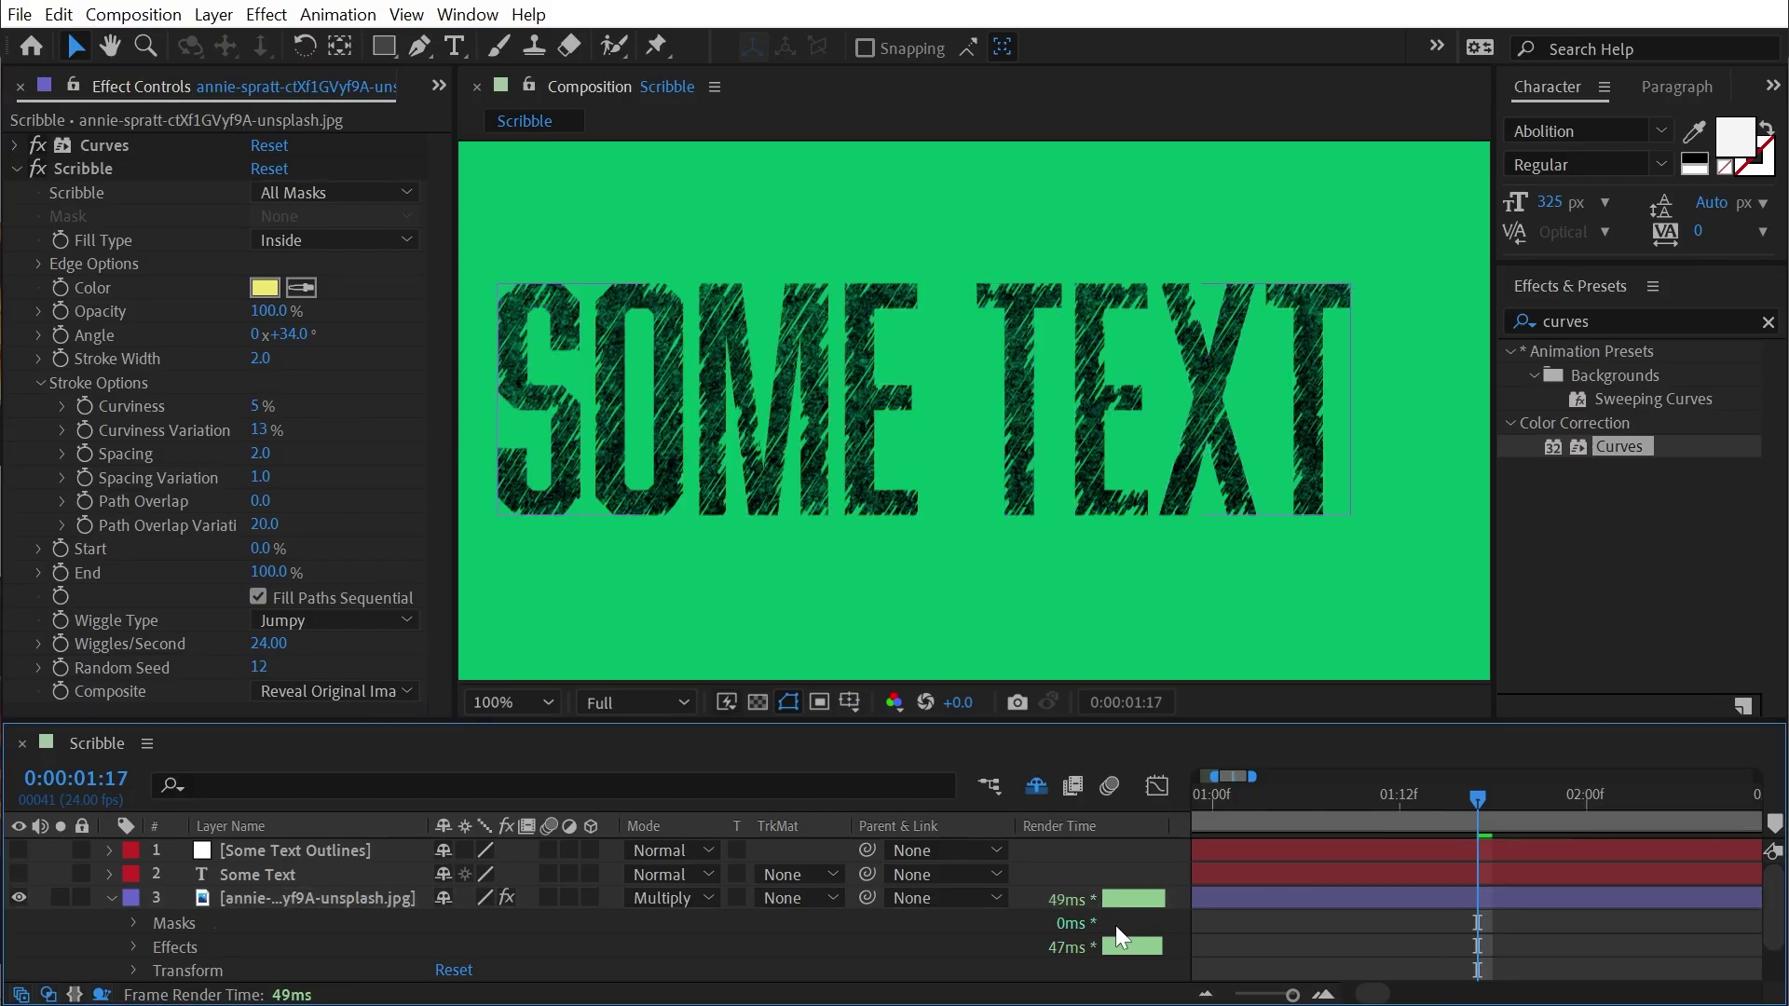
Set all letter masks on the texture layer to None and Scribble's Path Overlap Variation to 3
click(177, 895)
drag(336, 720, 345, 464)
click(134, 666)
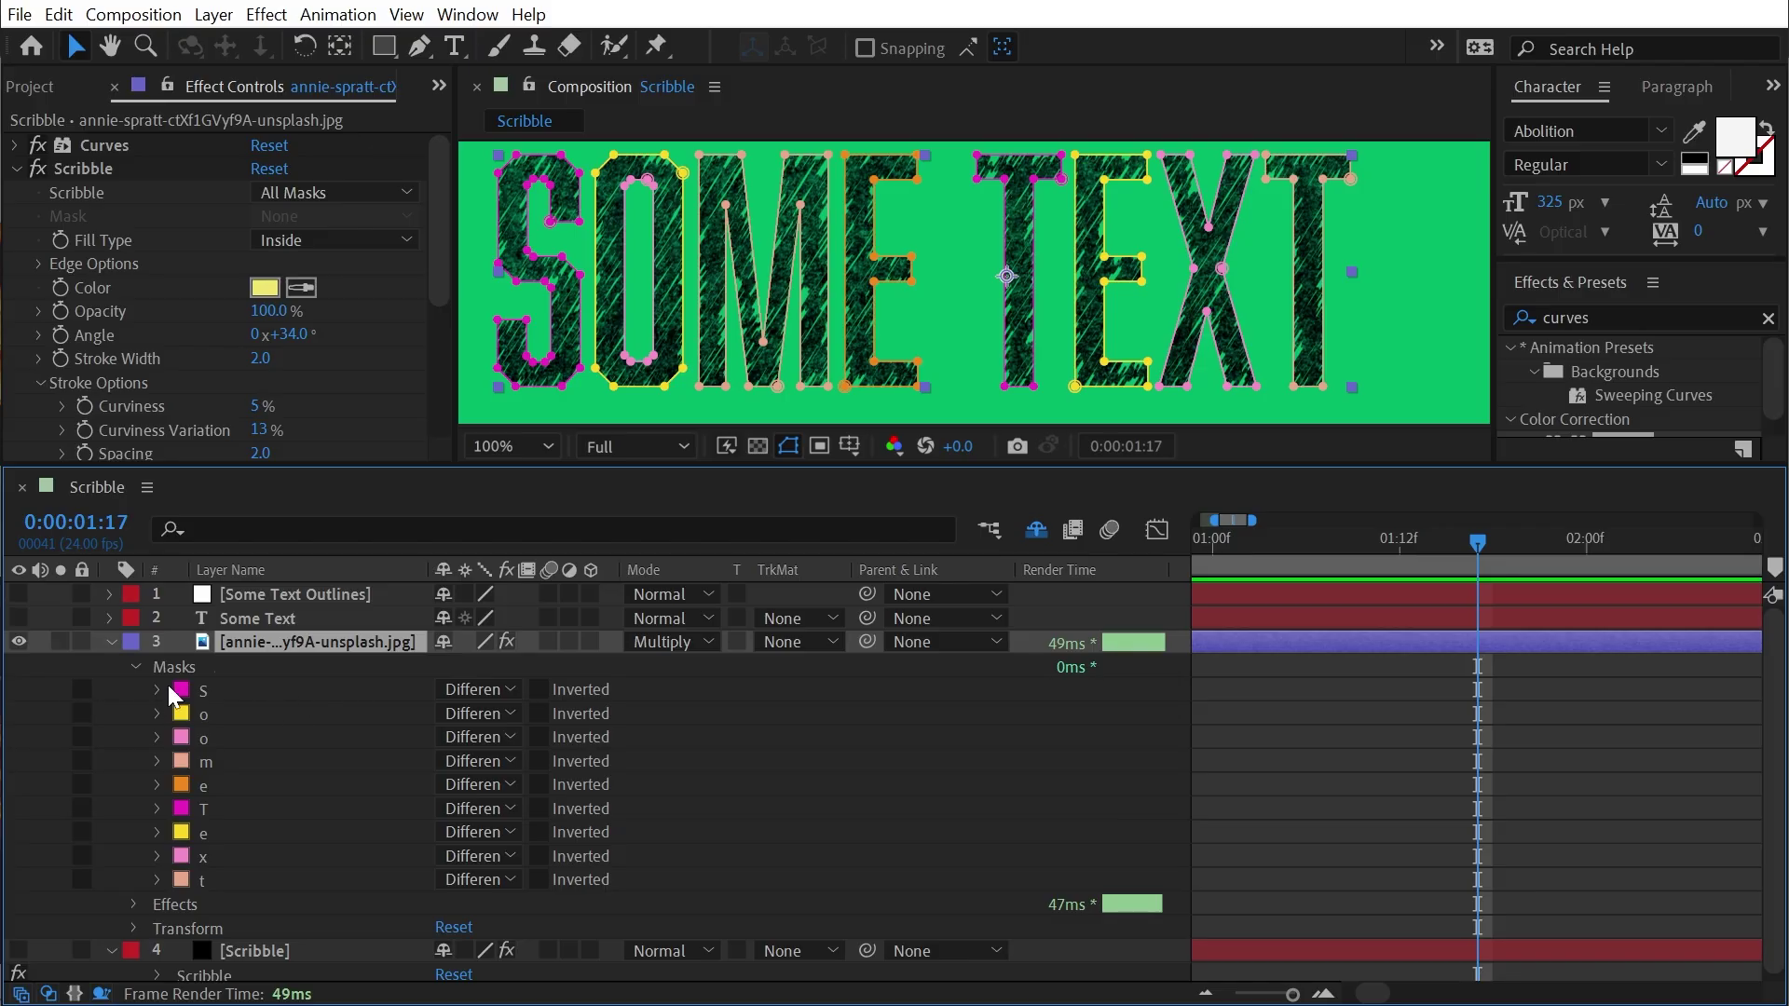
drag(173, 697, 471, 870)
click(477, 880)
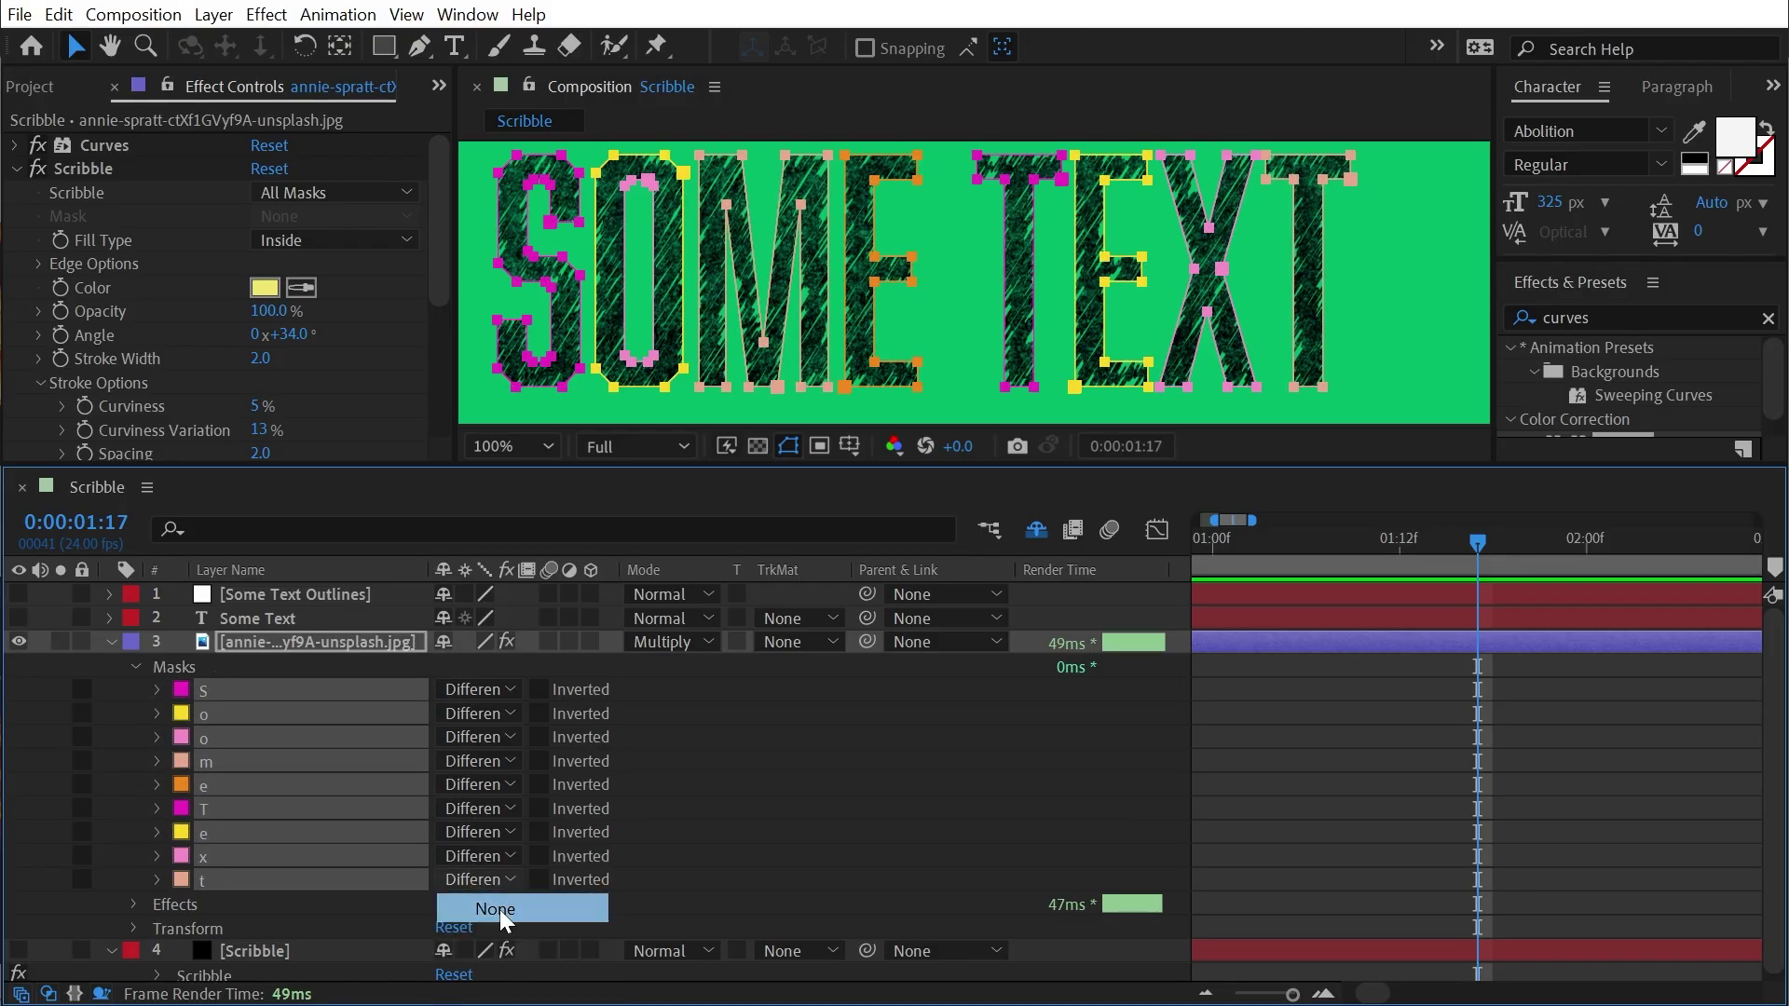
click(499, 909)
click(829, 836)
drag(1268, 467, 1268, 706)
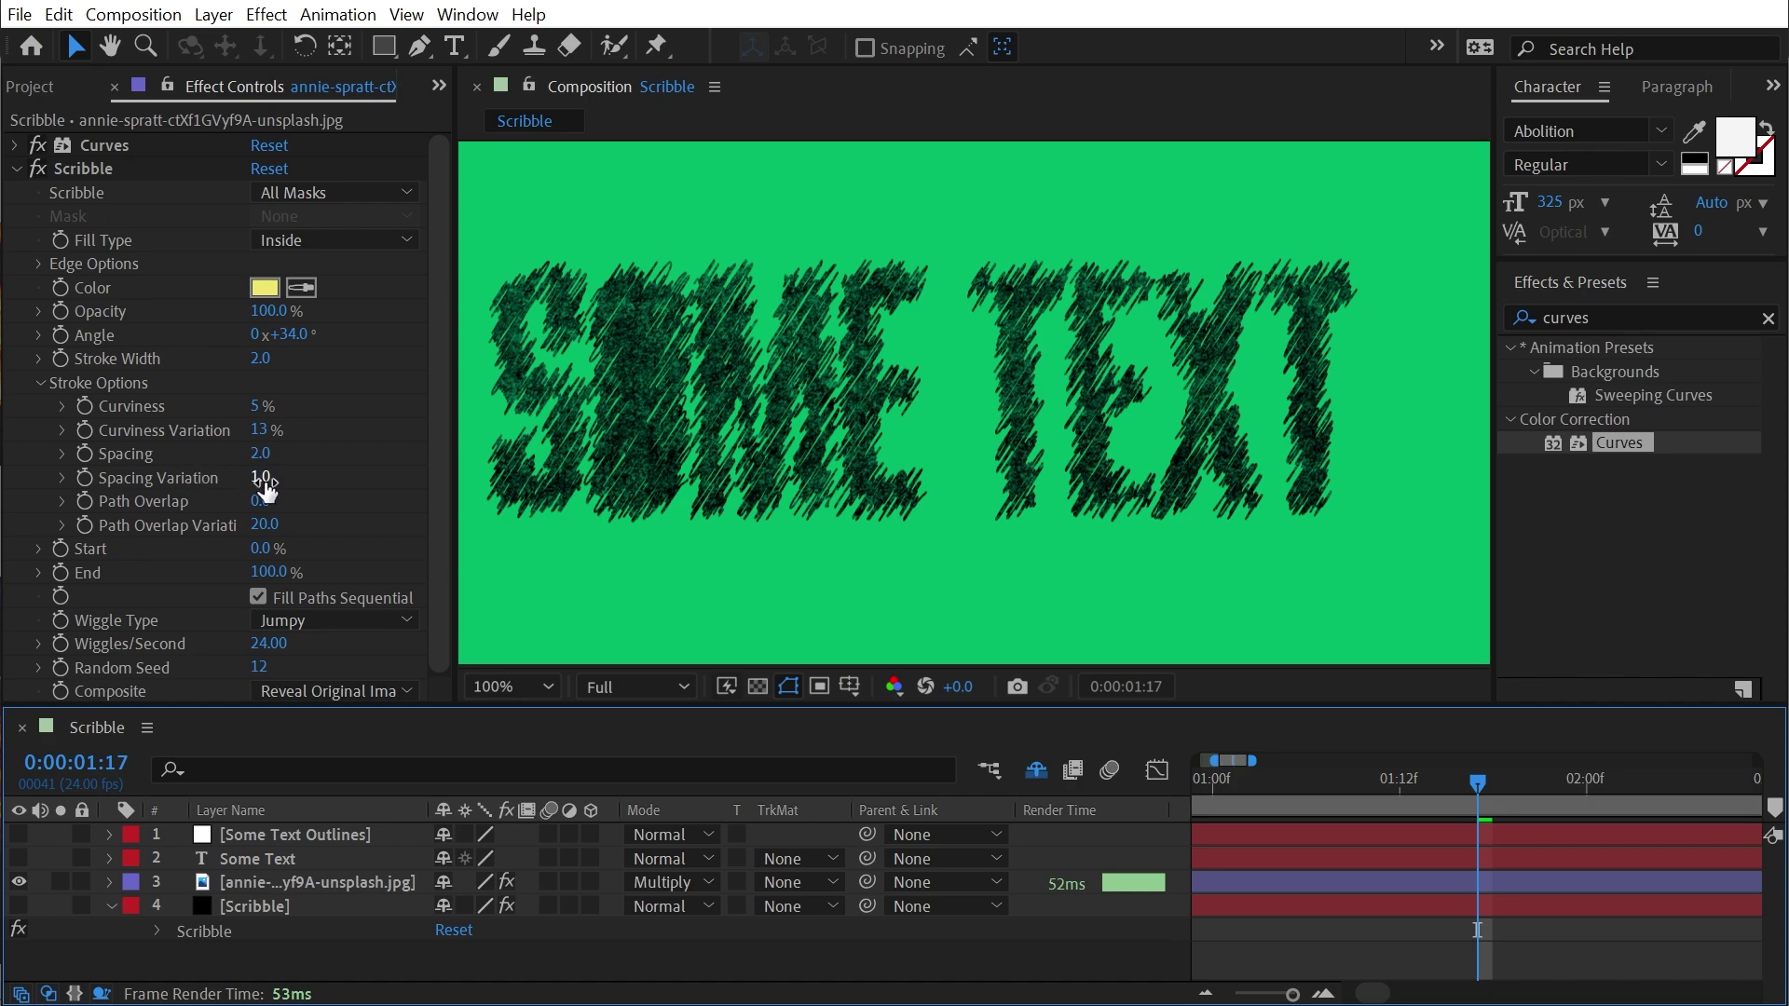
drag(260, 526, 233, 527)
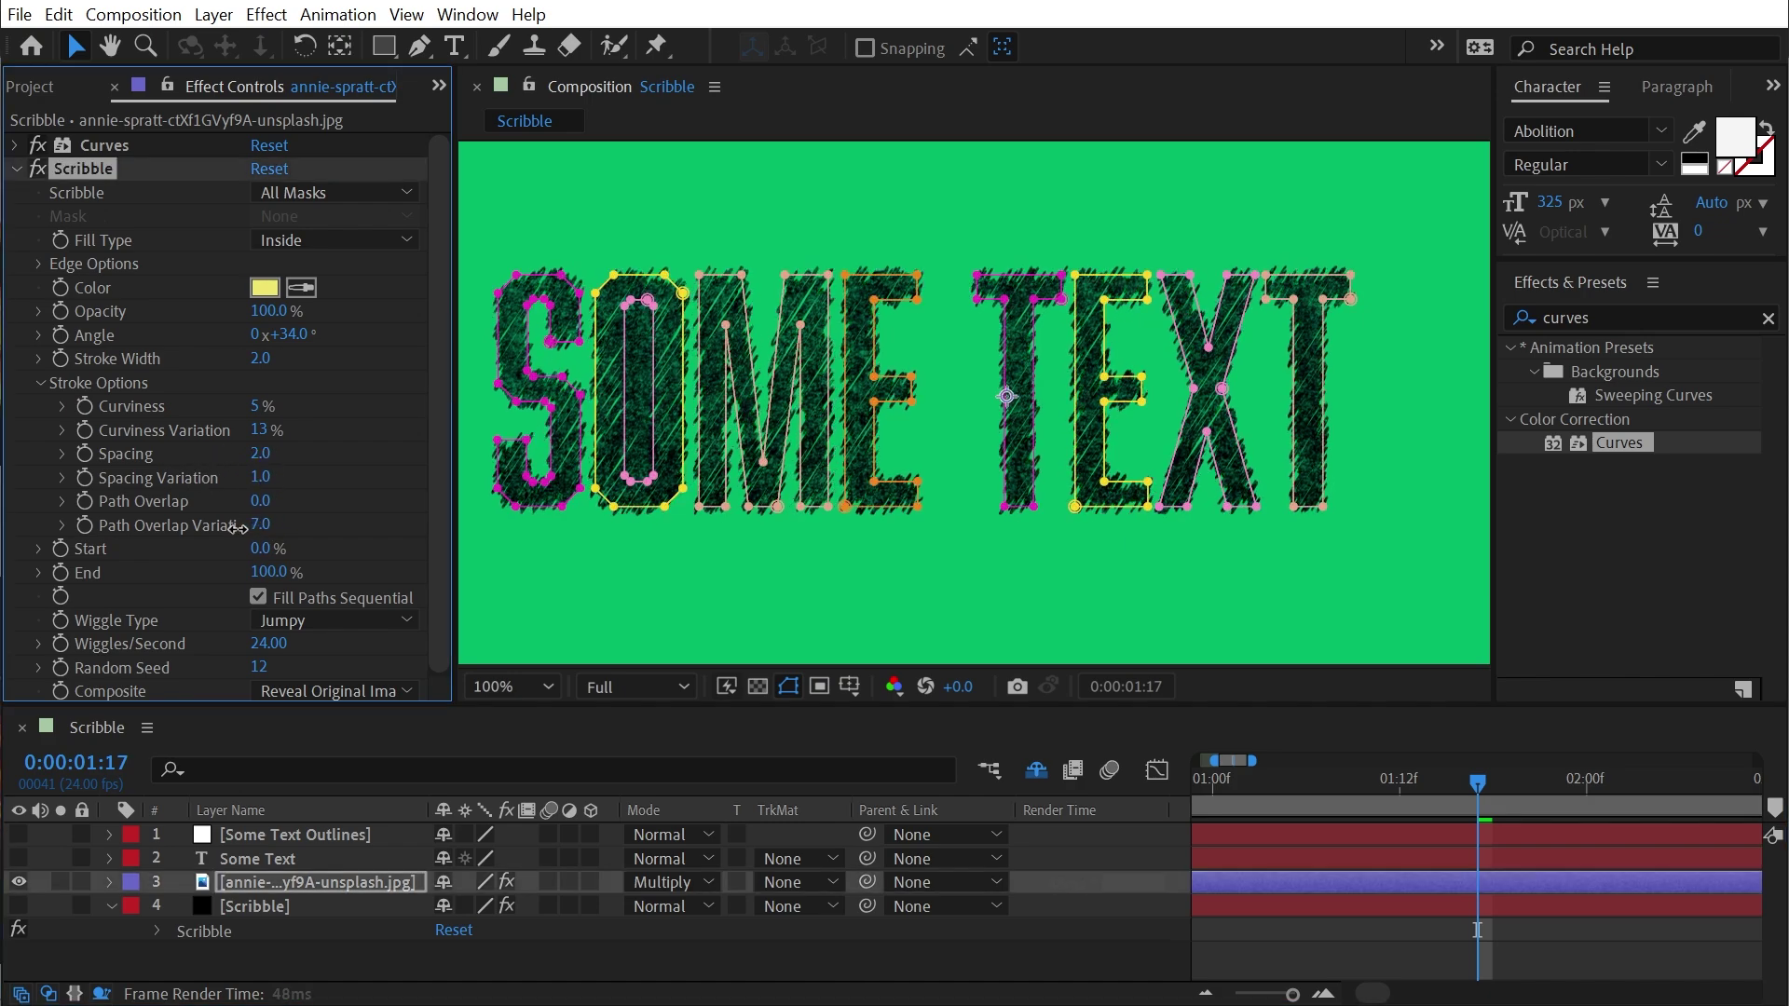
click(1273, 941)
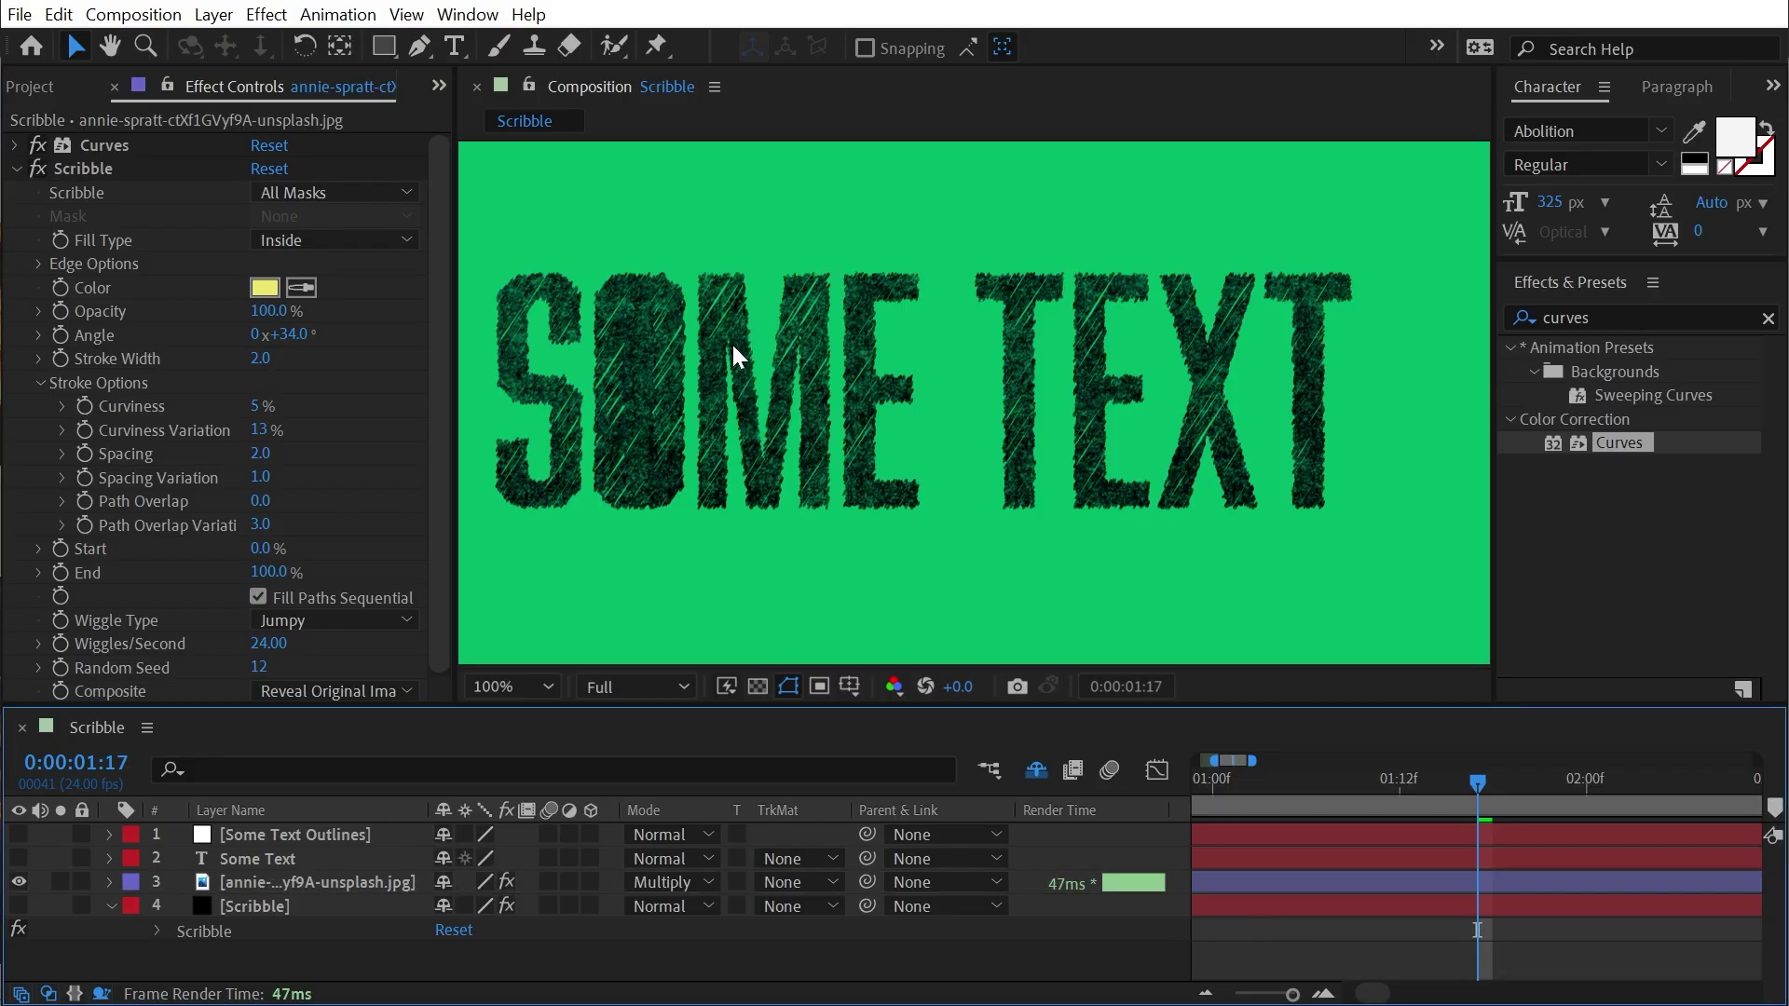
Set the mode of the mask for the letter O's inner hole to Subtract
click(95, 882)
key(m)
click(216, 932)
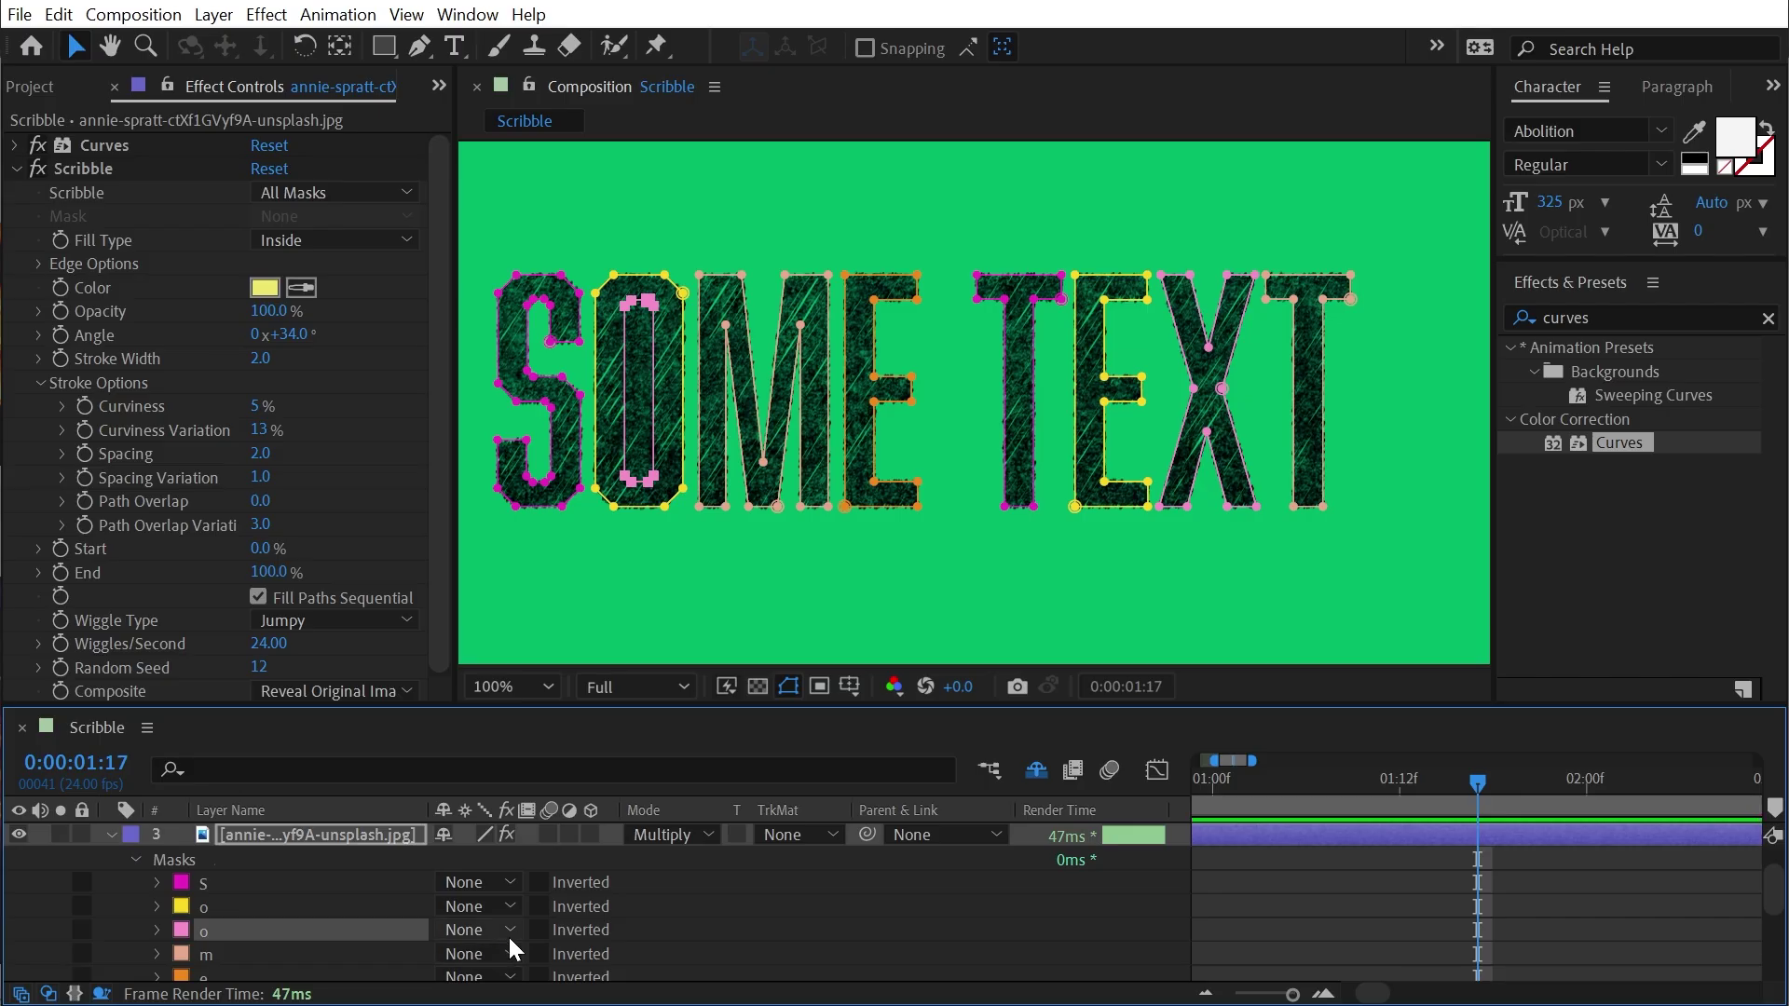
click(509, 936)
click(471, 1004)
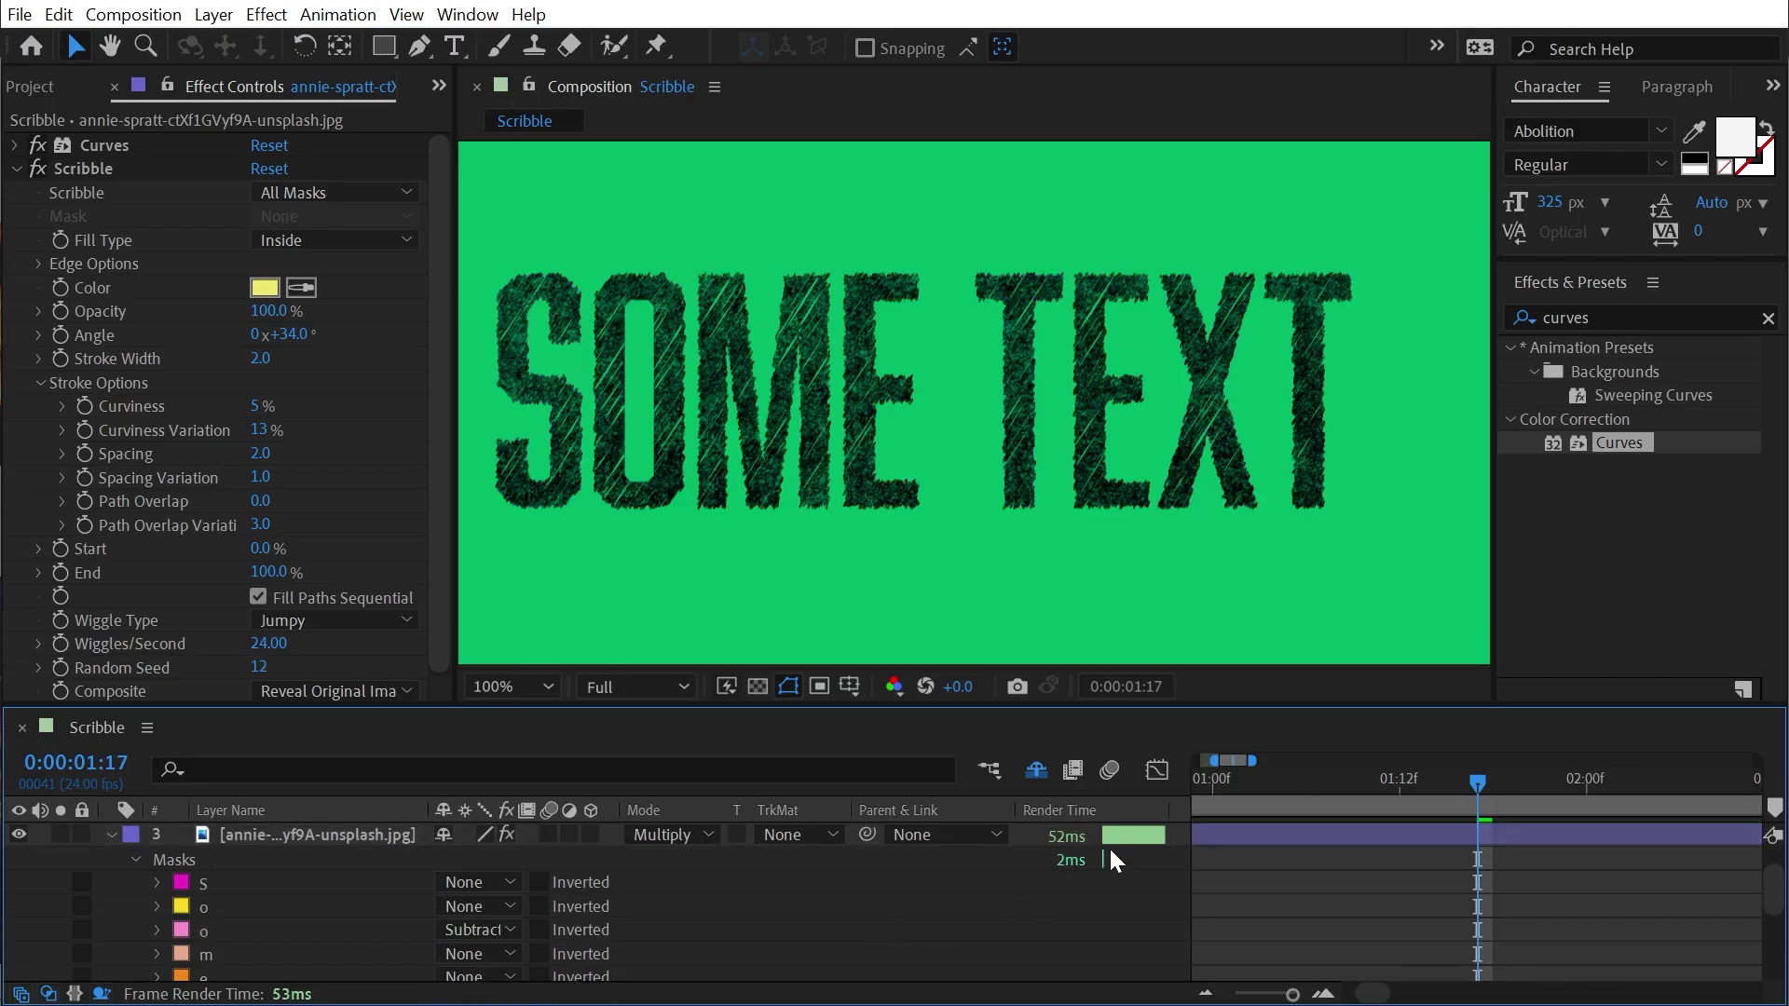
Set Scribble's Composite option to On Transparent and the texture layer's blending mode to Normal
key(period)
drag(611, 311, 1069, 348)
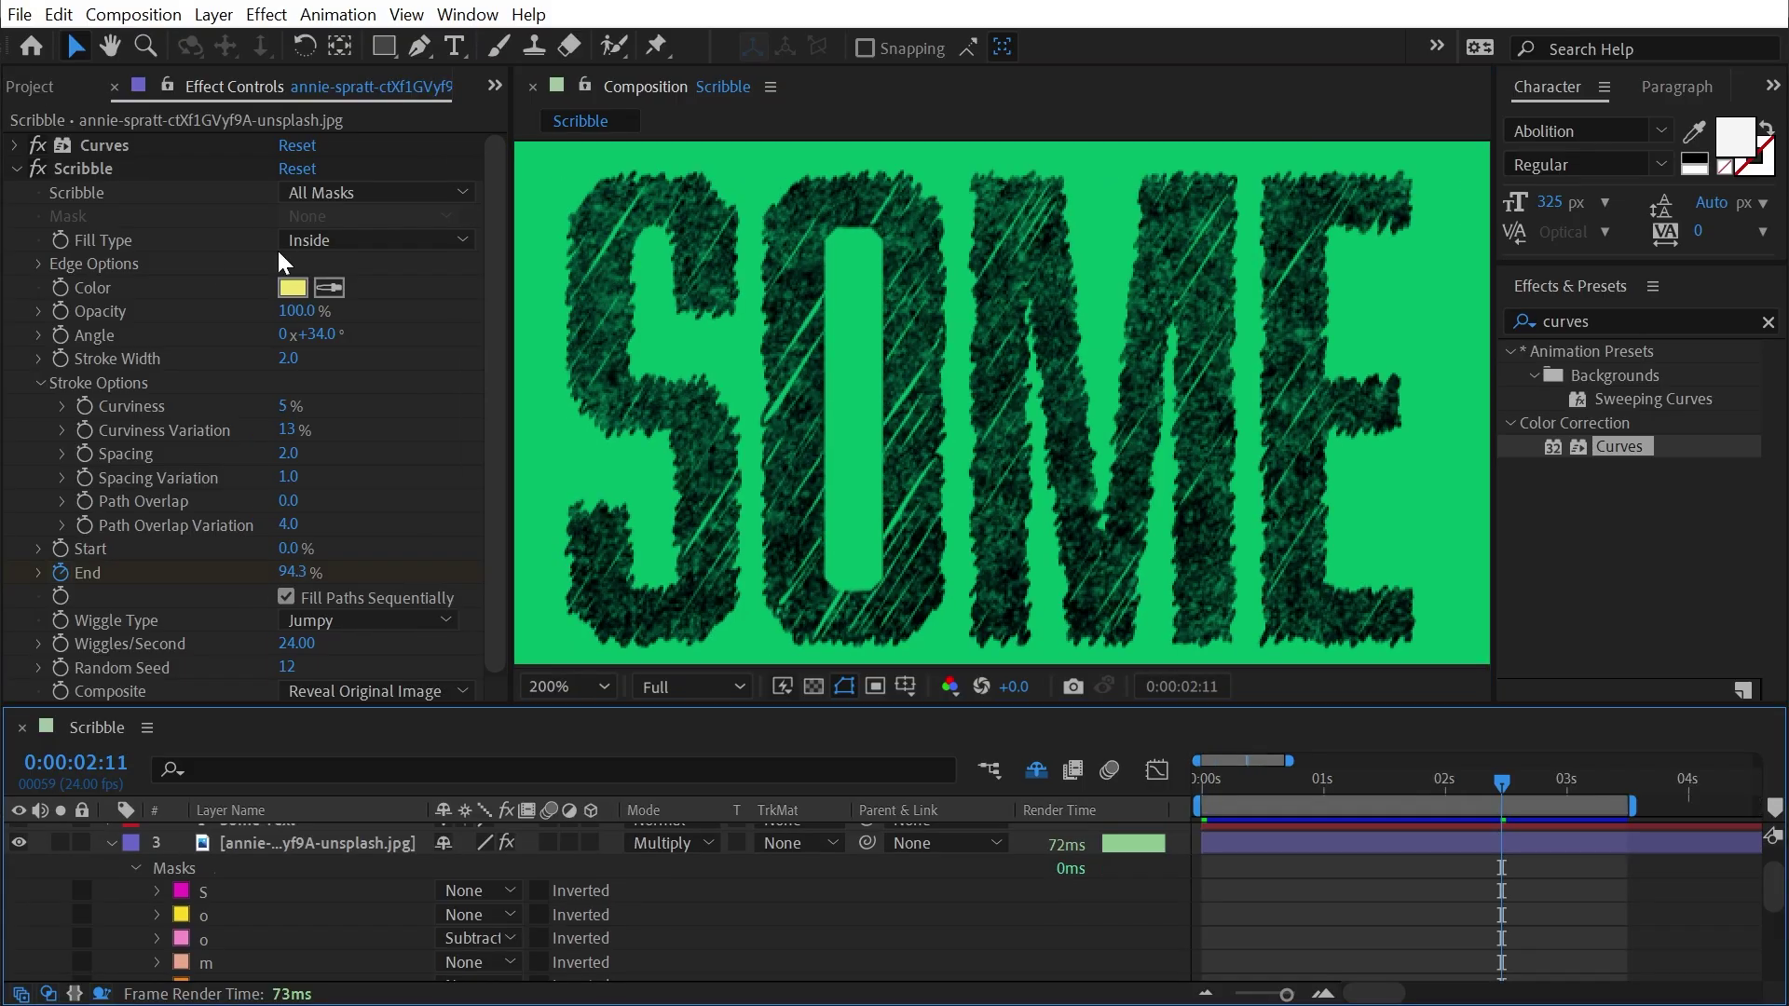
click(365, 690)
click(179, 673)
scroll(139, 658, down, 2)
click(390, 686)
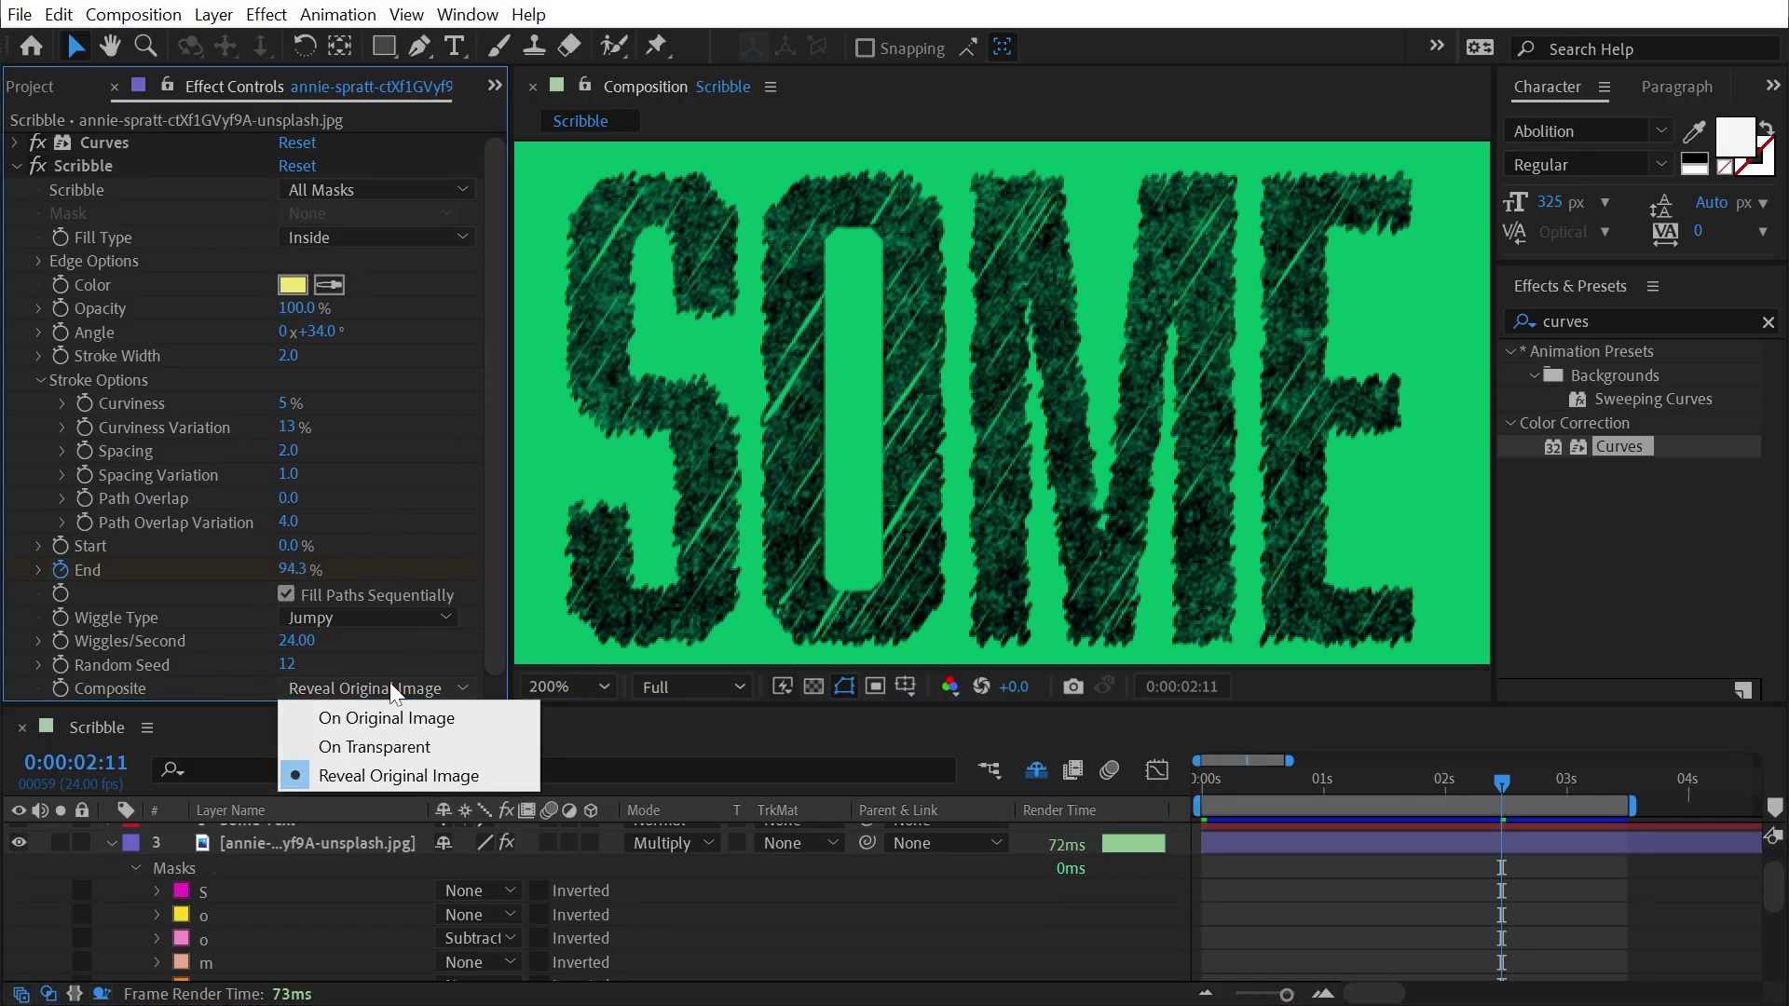
click(421, 747)
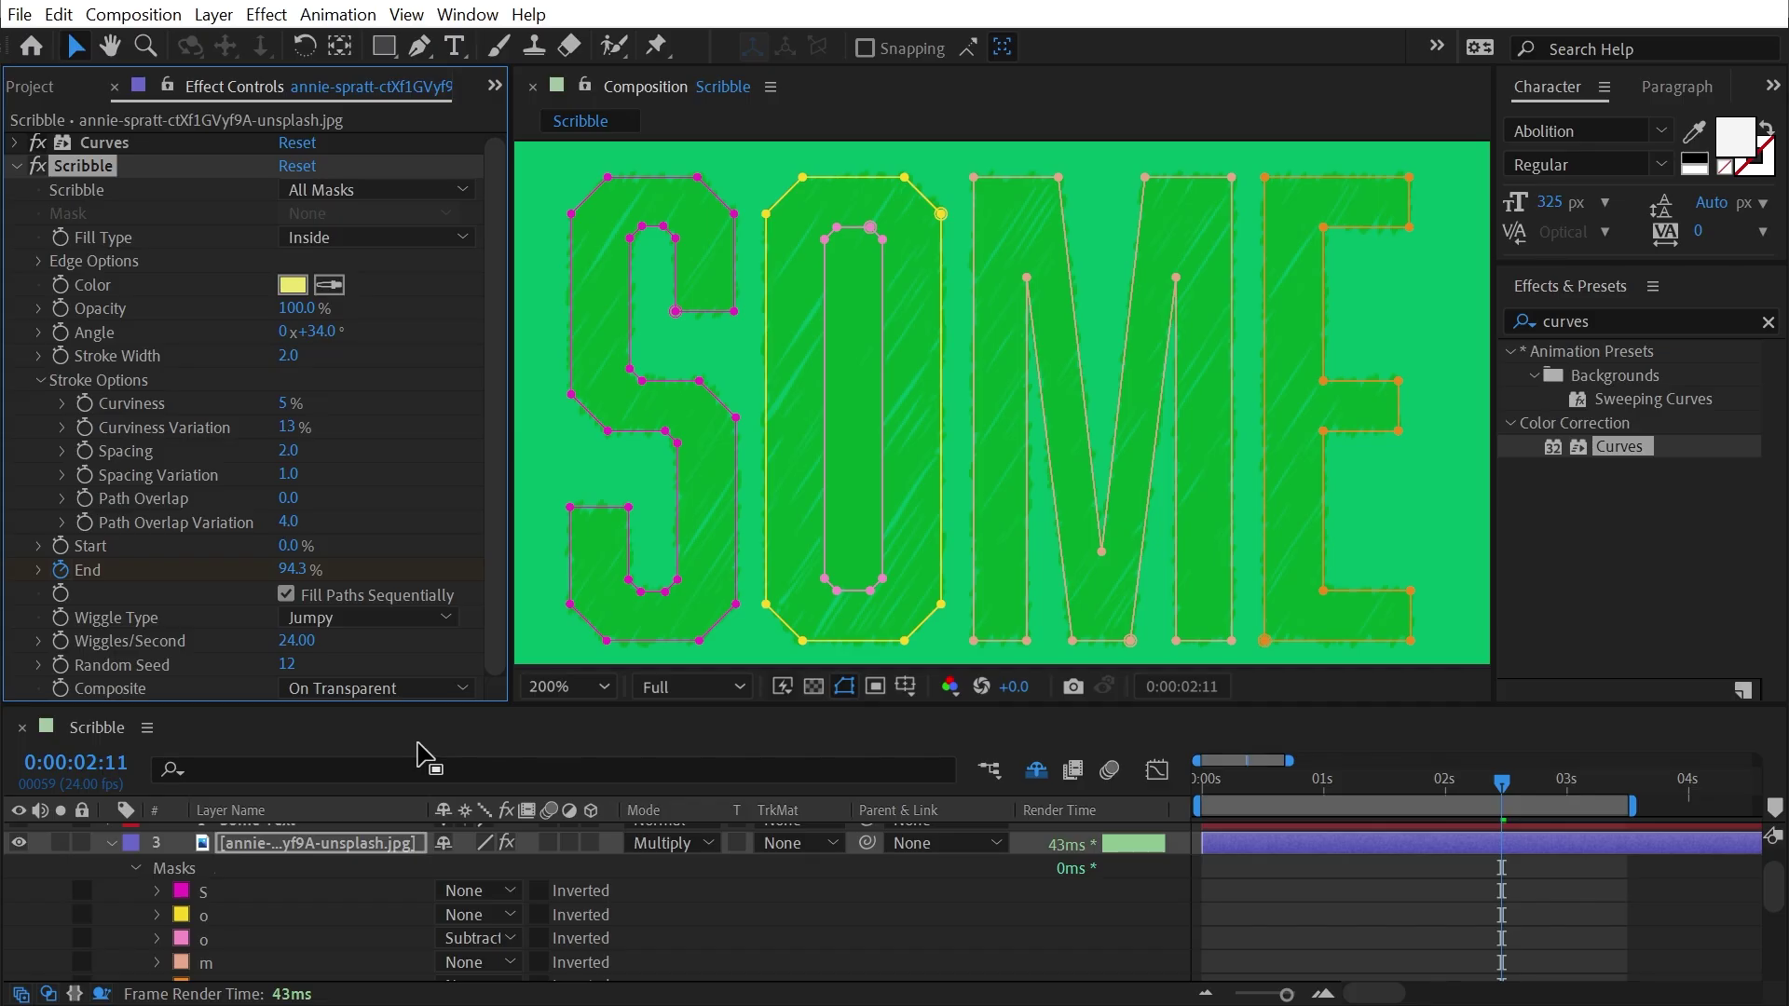
click(663, 843)
click(764, 783)
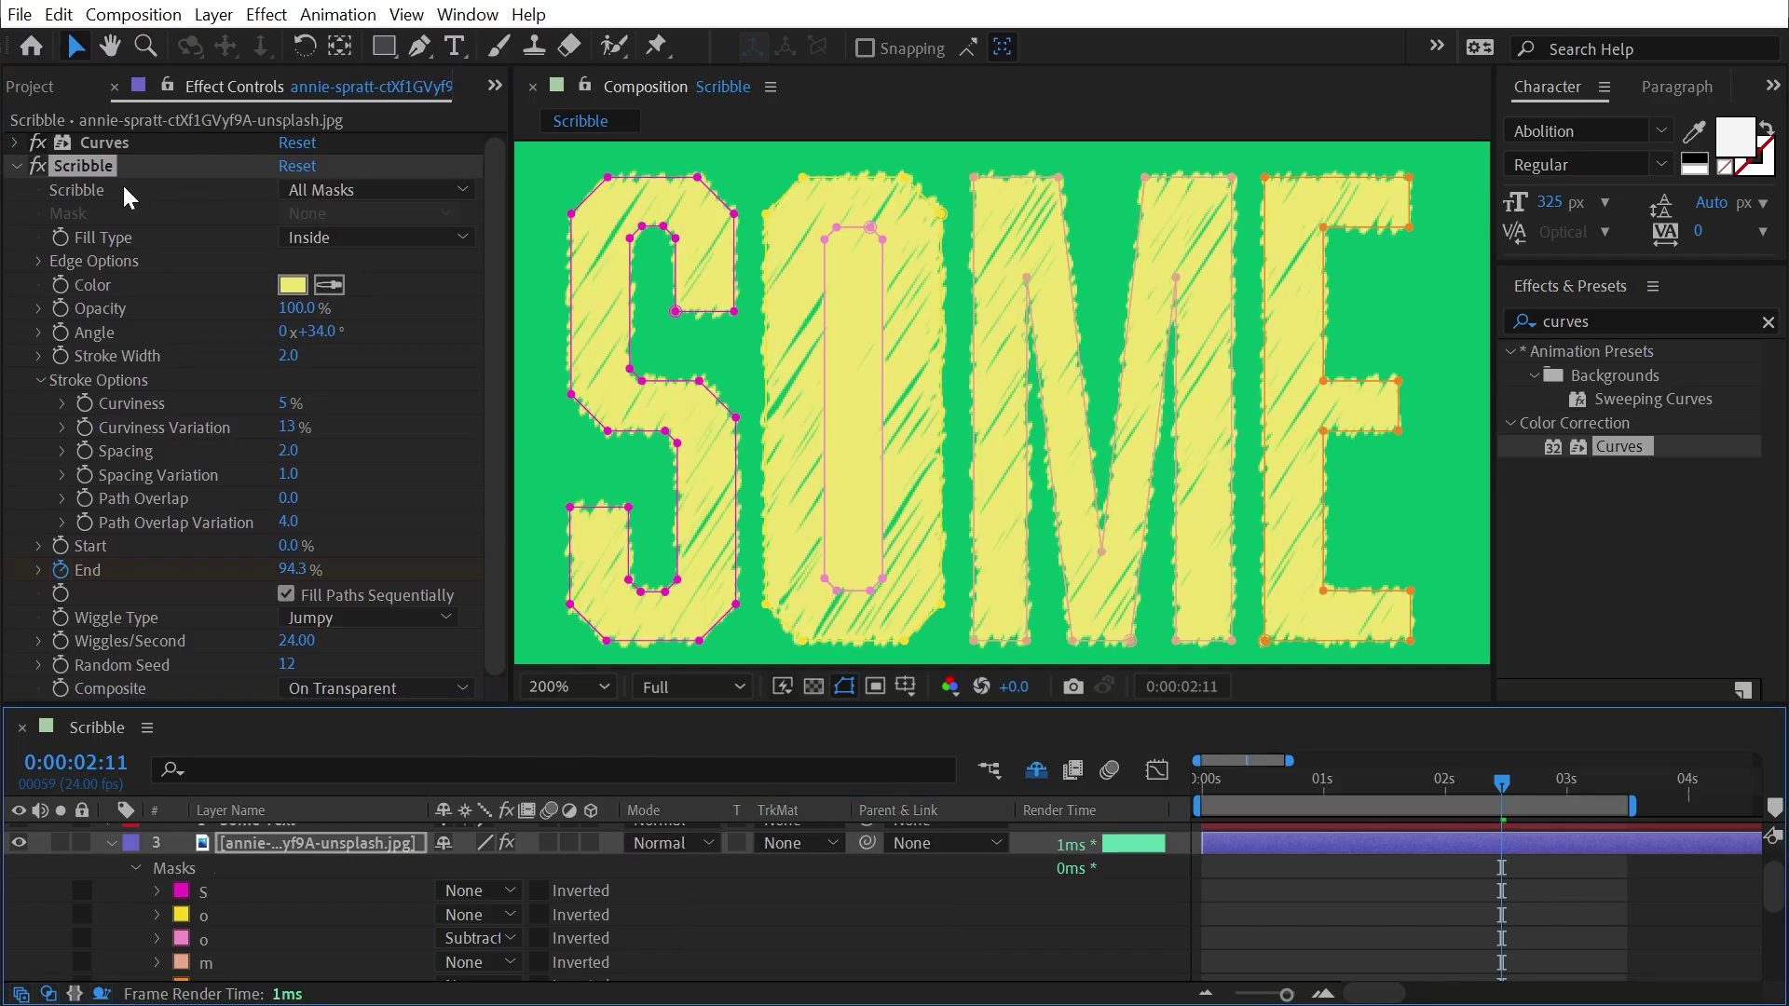
Set Scribble to All Masks Using Modes and change every letter mask's mode to Difference
click(313, 189)
click(360, 311)
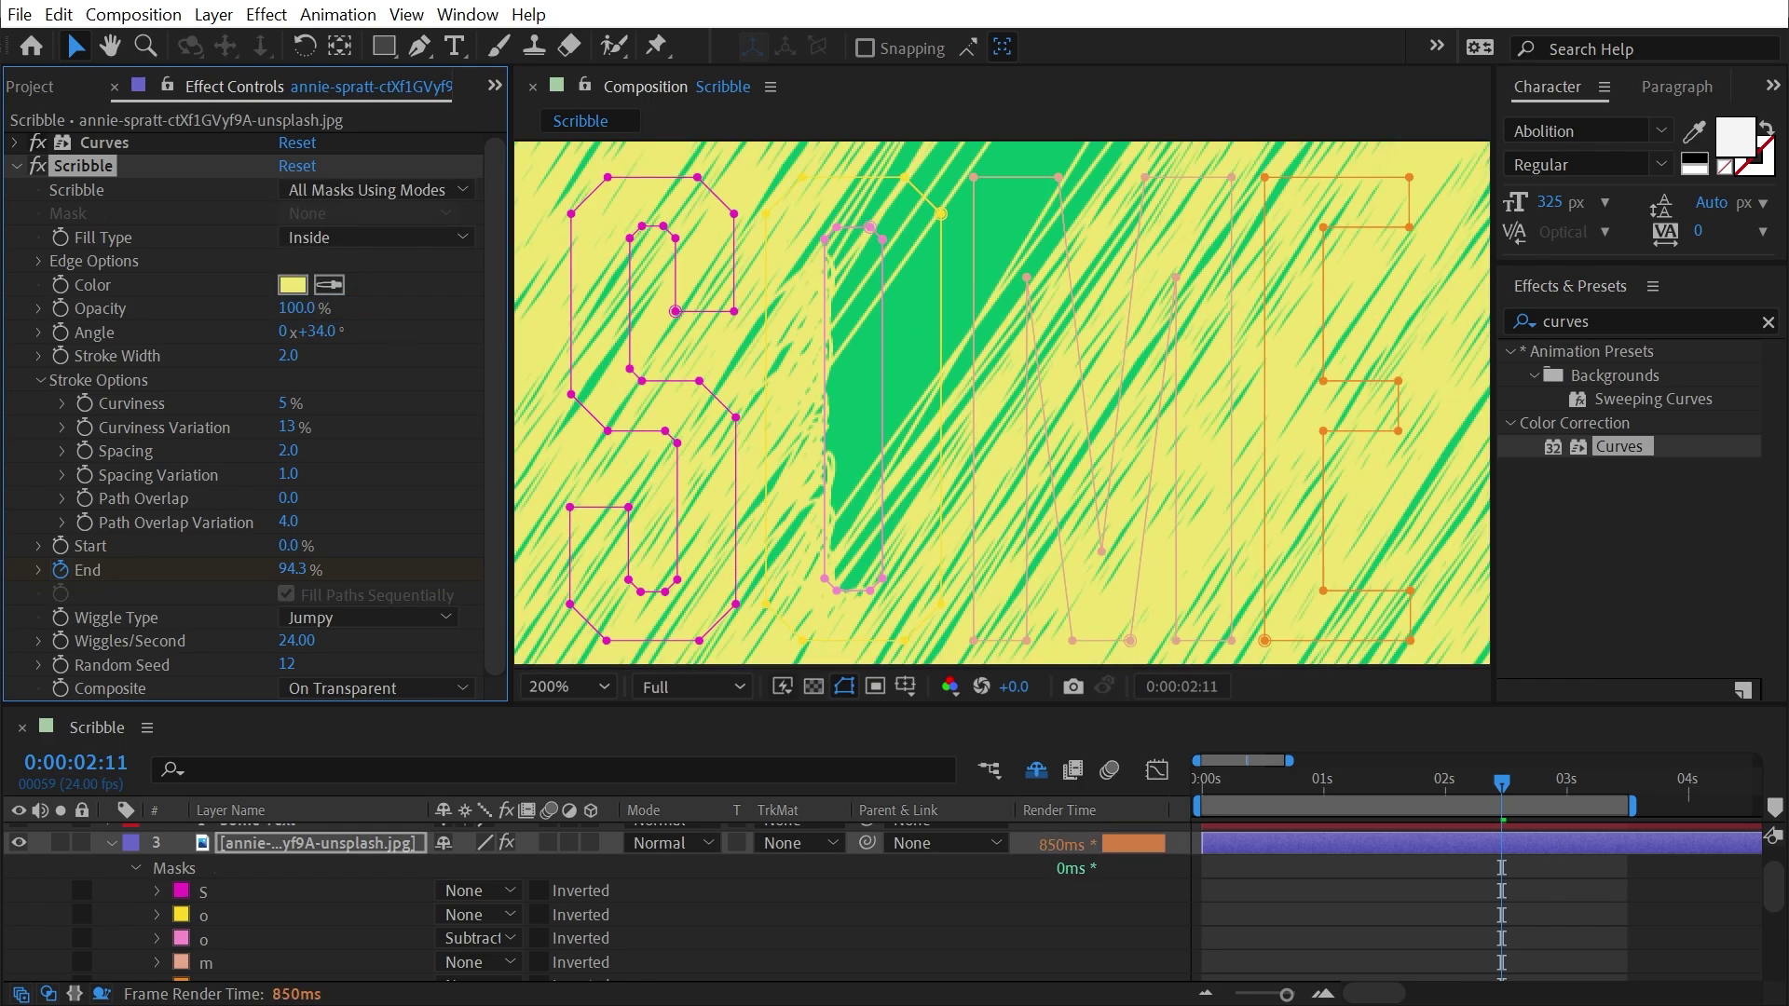
click(223, 892)
scroll(231, 895, down, 5)
shift+click(219, 877)
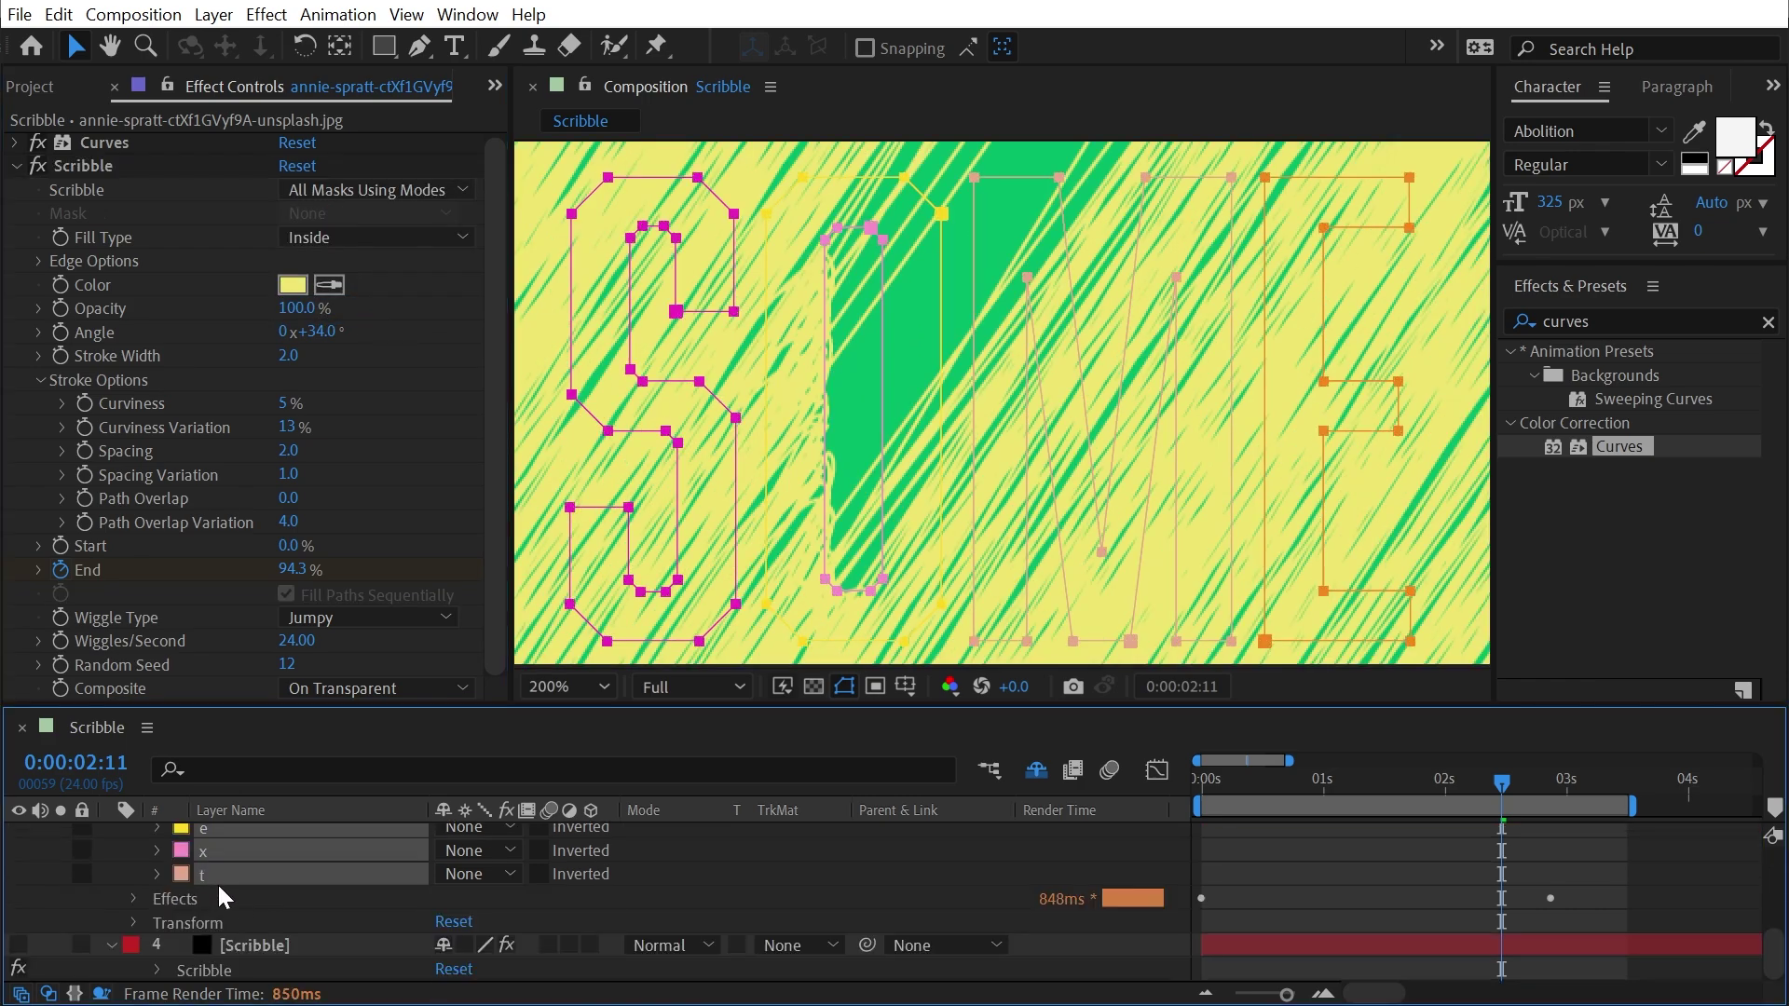
click(479, 874)
click(508, 1005)
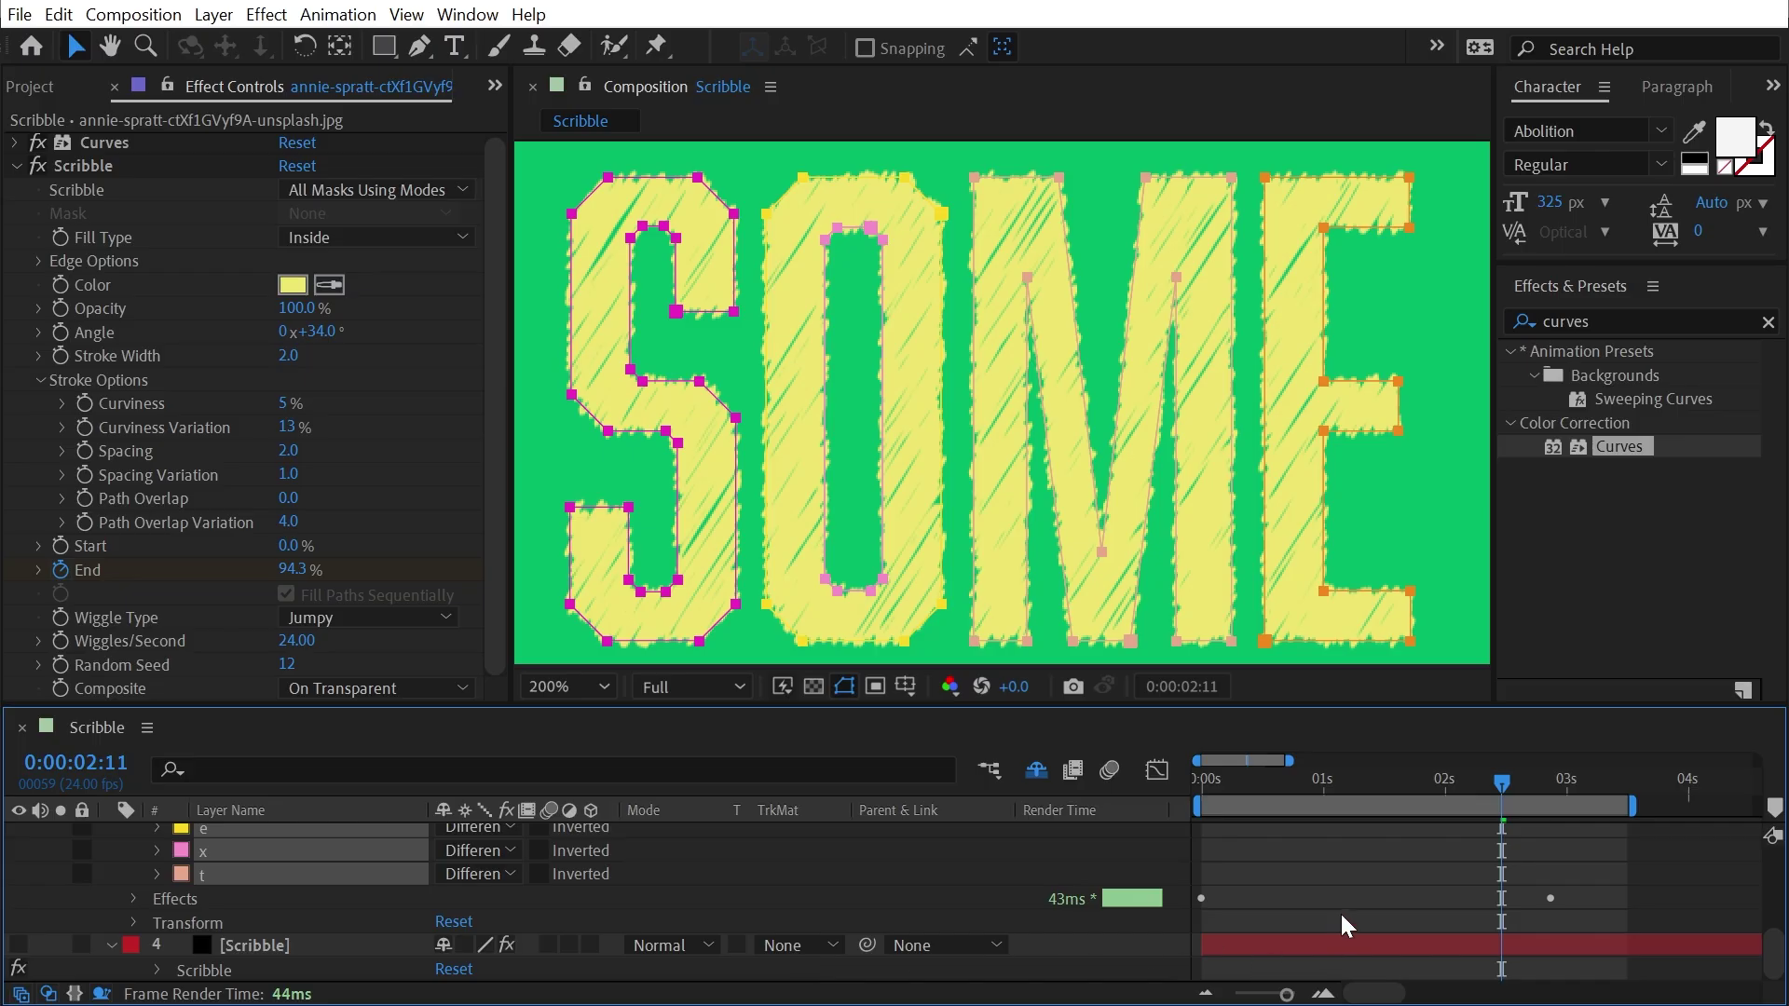
click(1346, 925)
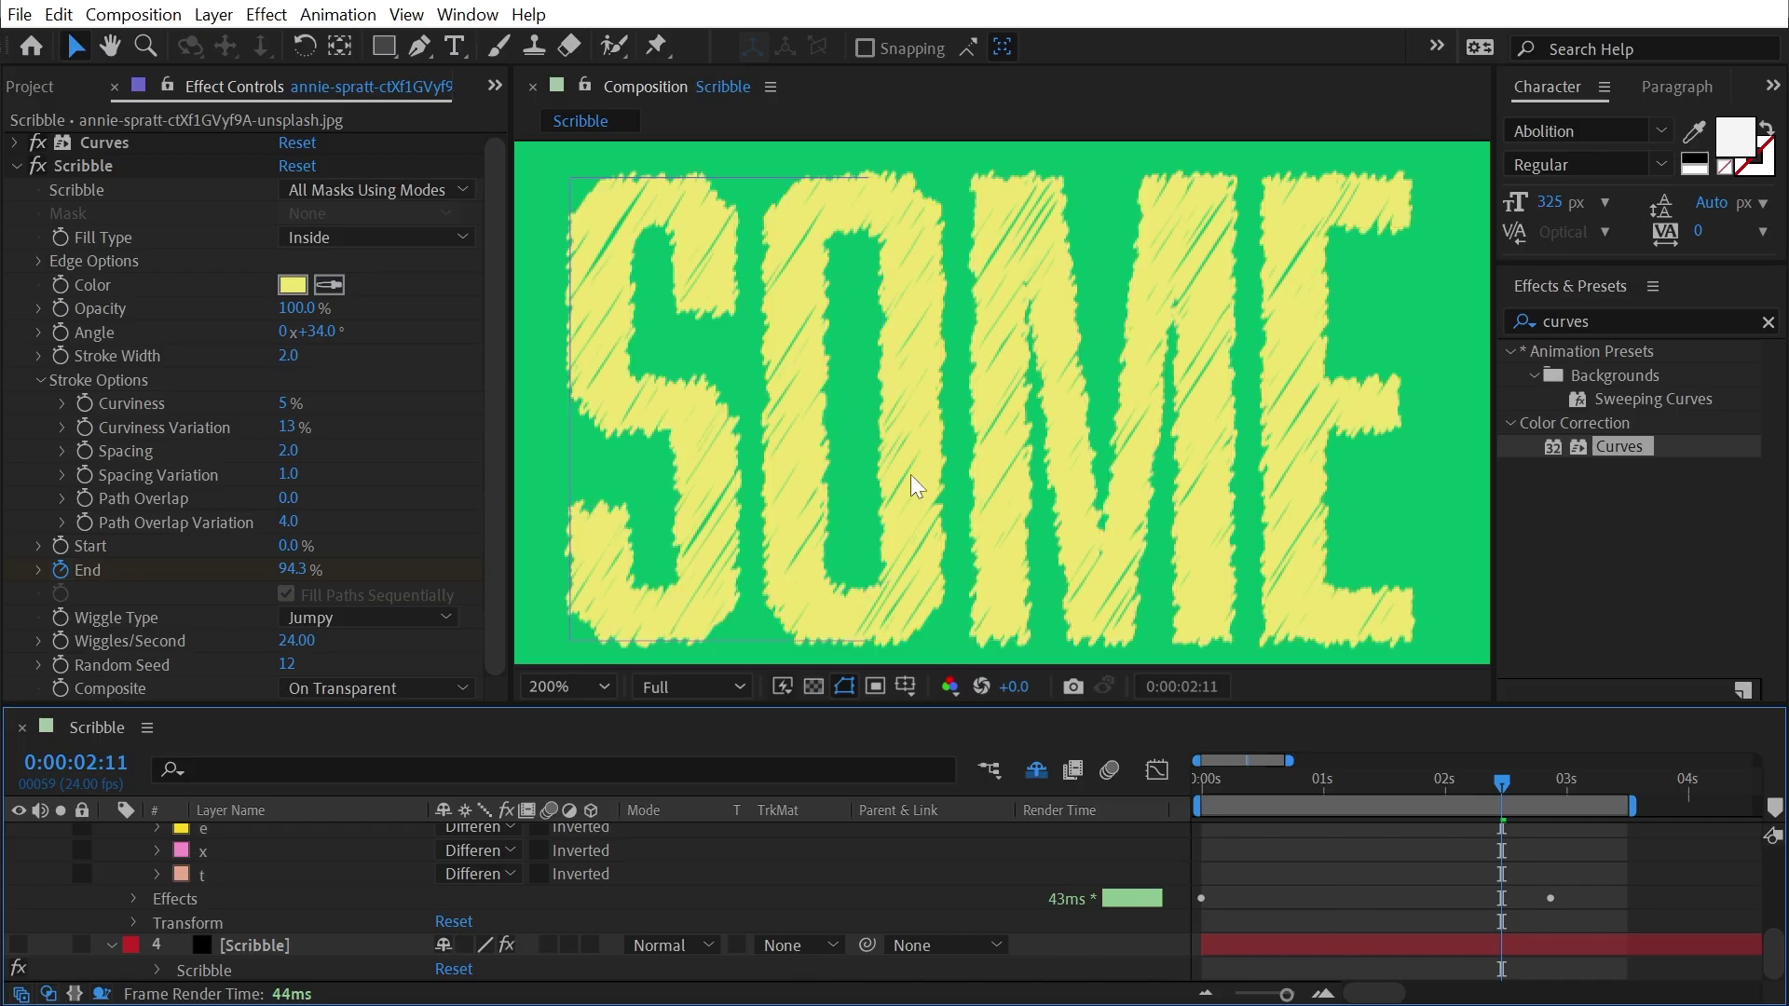
Undo the mask mode, Scribble mask option, blending mode and Composite changes
key(ctrl+z)
key(ctrl+z)
key(ctrl+z)
key(ctrl+z)
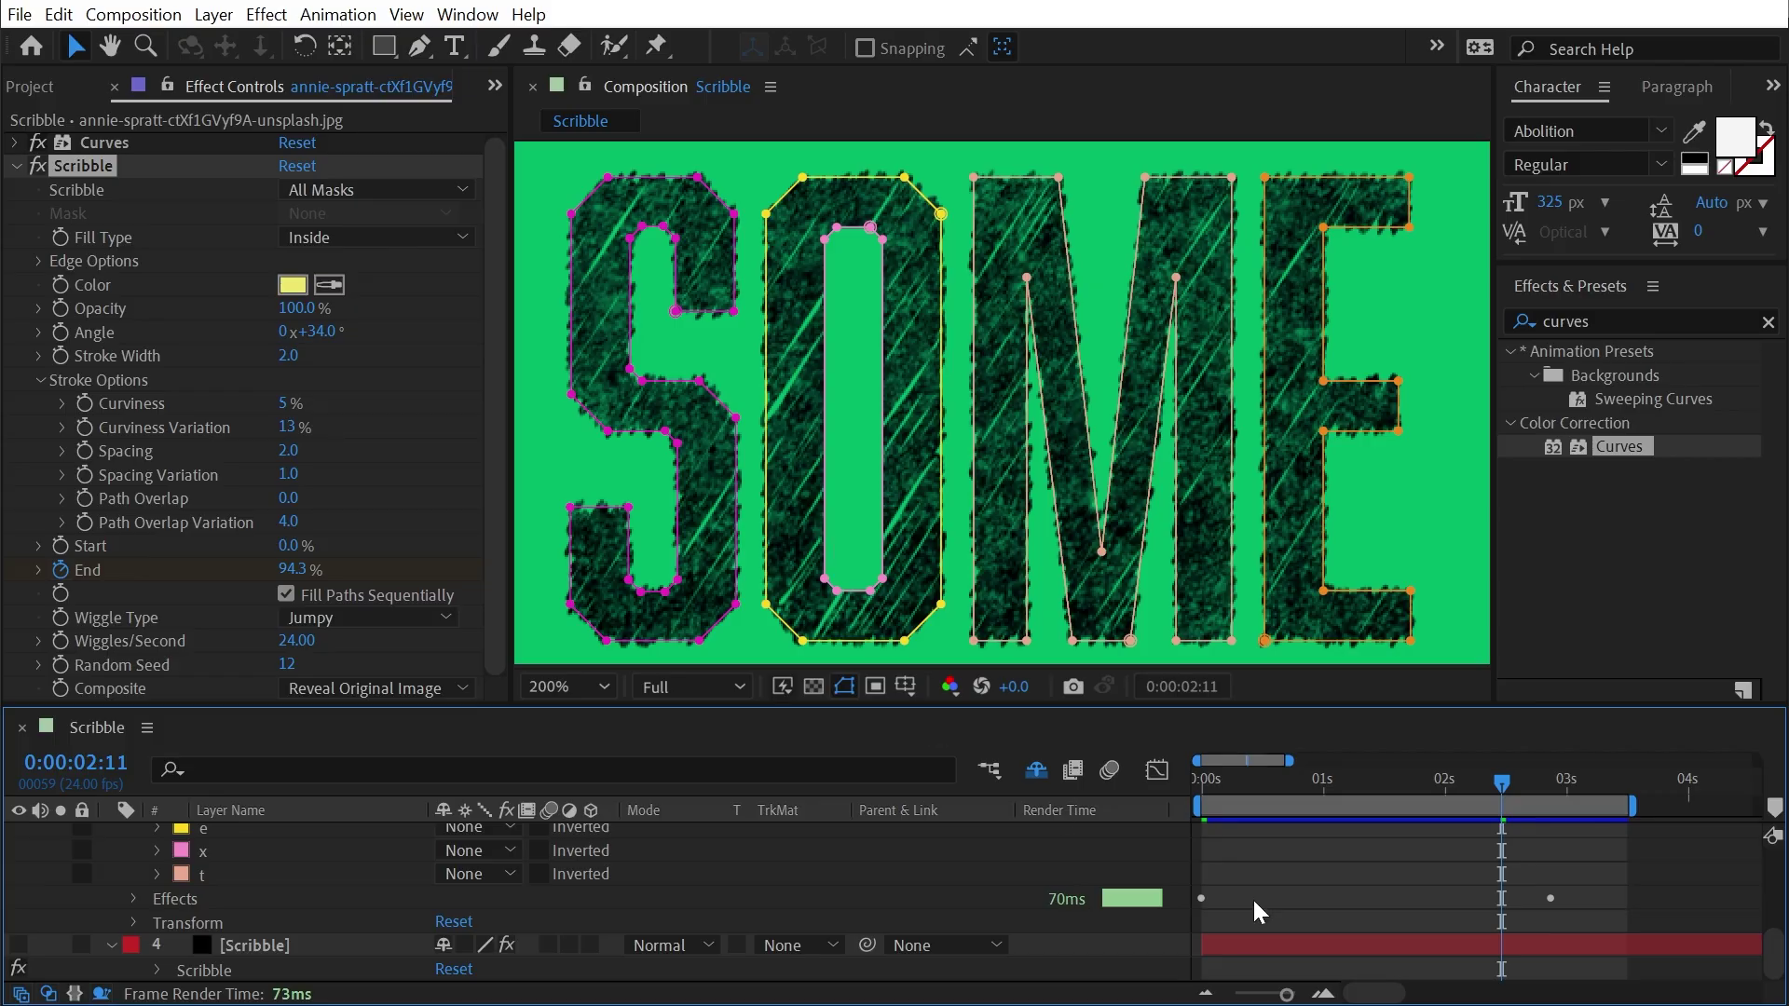
click(1299, 881)
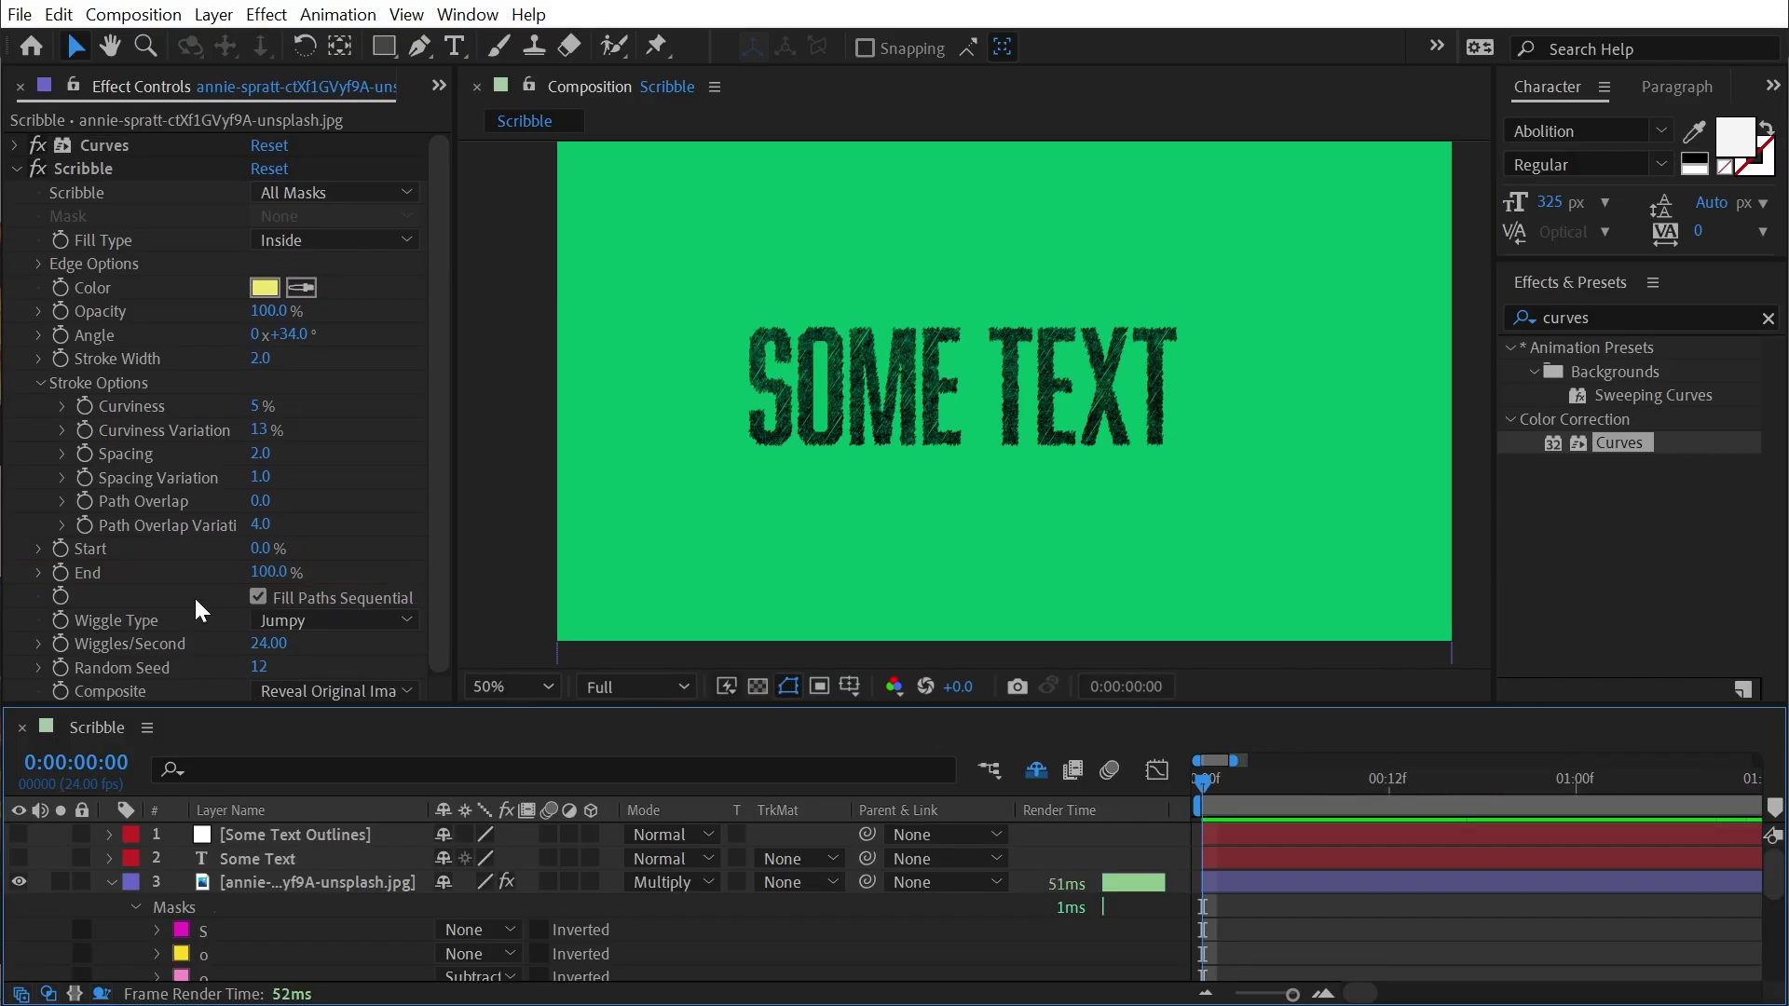
Keyframe Scribble's End so the text draws on from the first frame to 100% at about 1 second, and preview it
click(61, 574)
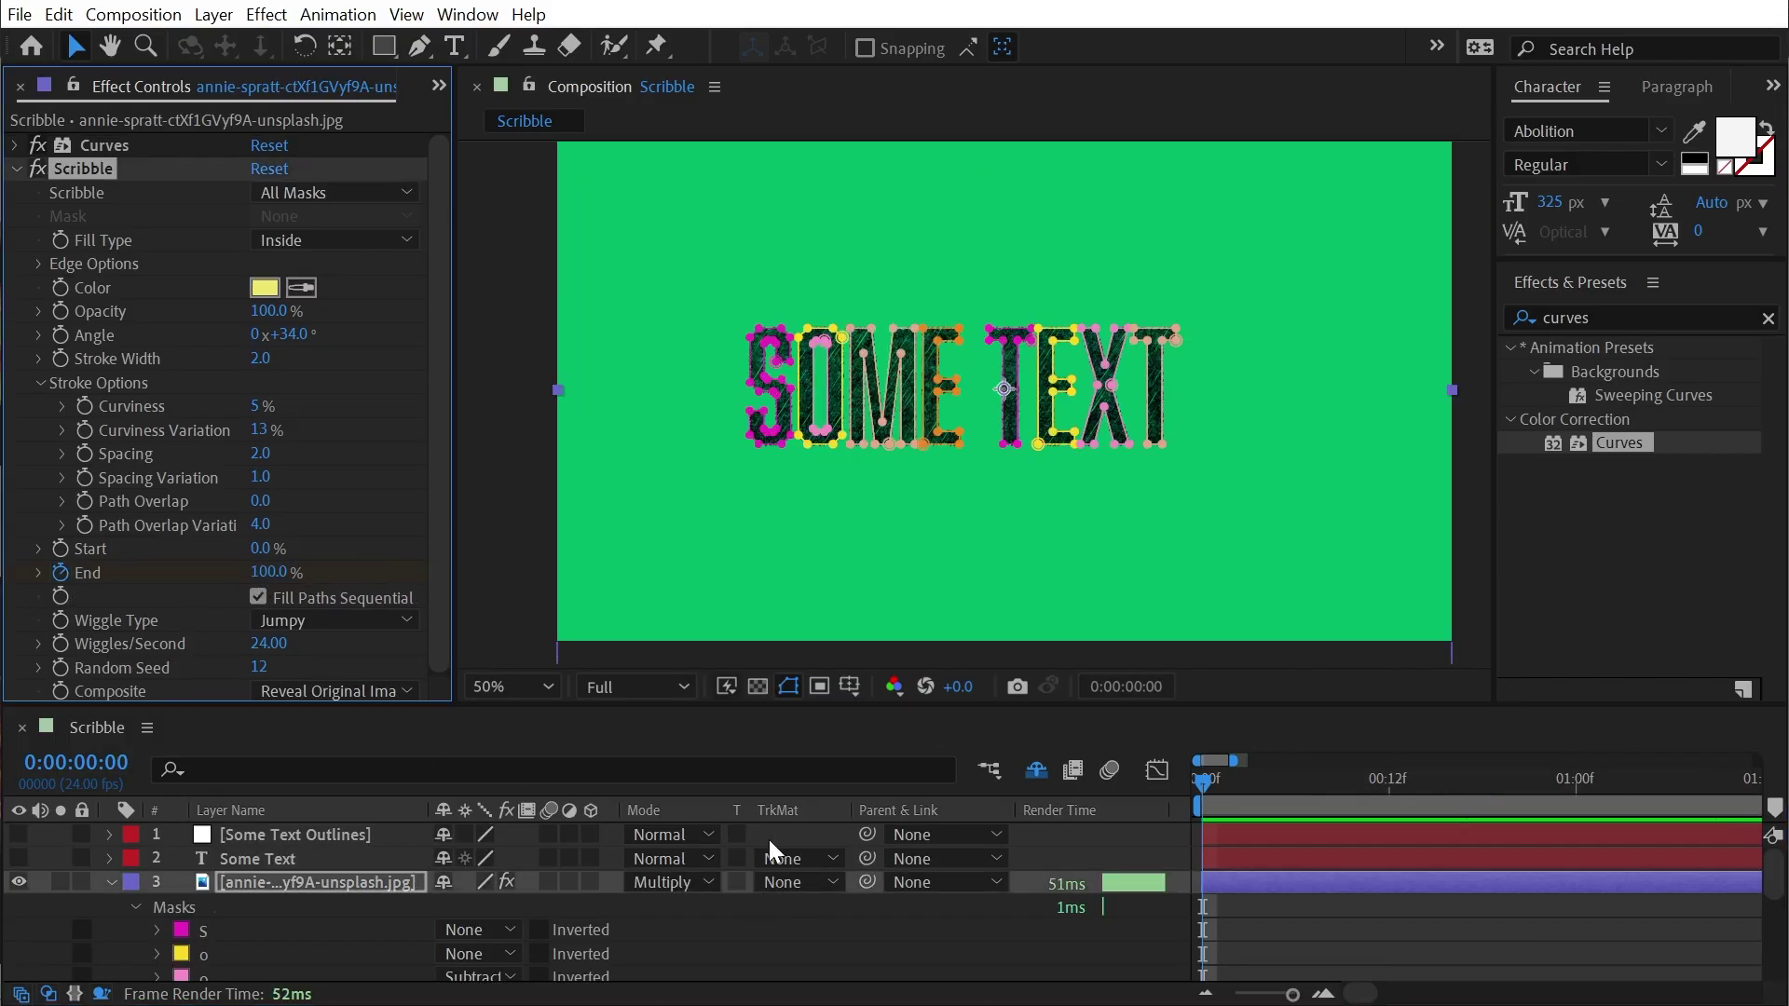
key(u)
drag(1203, 932, 1589, 932)
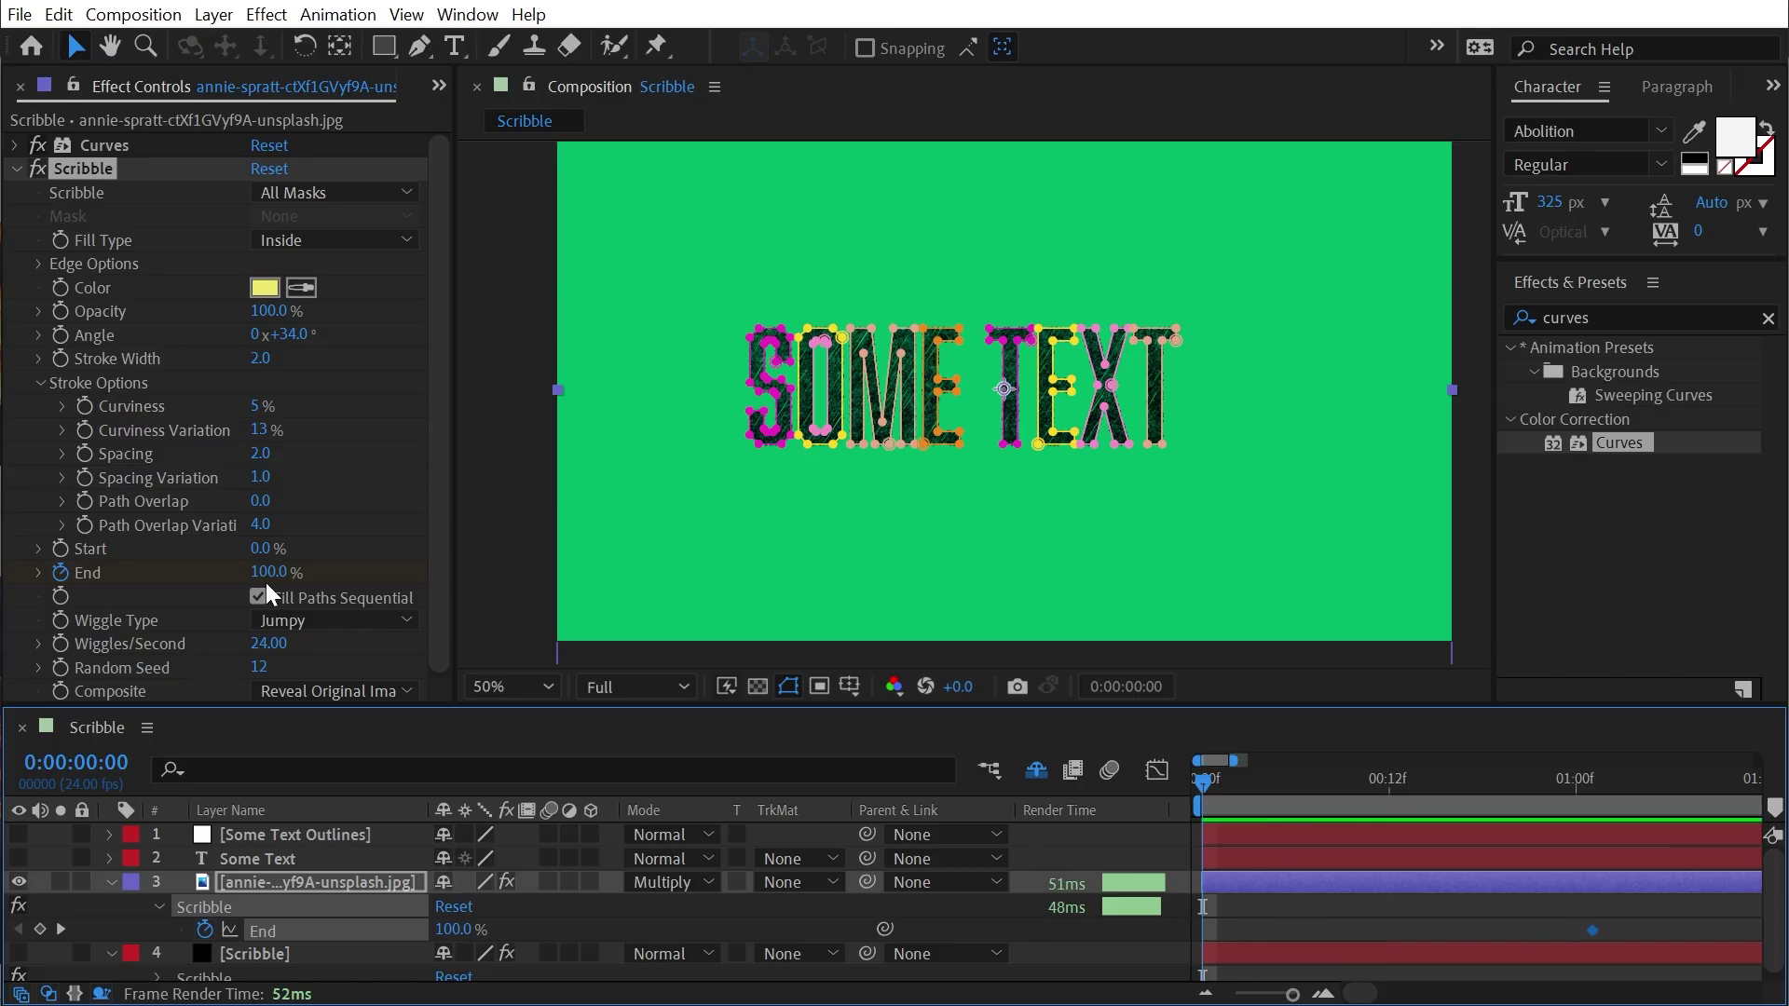
drag(266, 573, 149, 575)
click(1353, 910)
key(space)
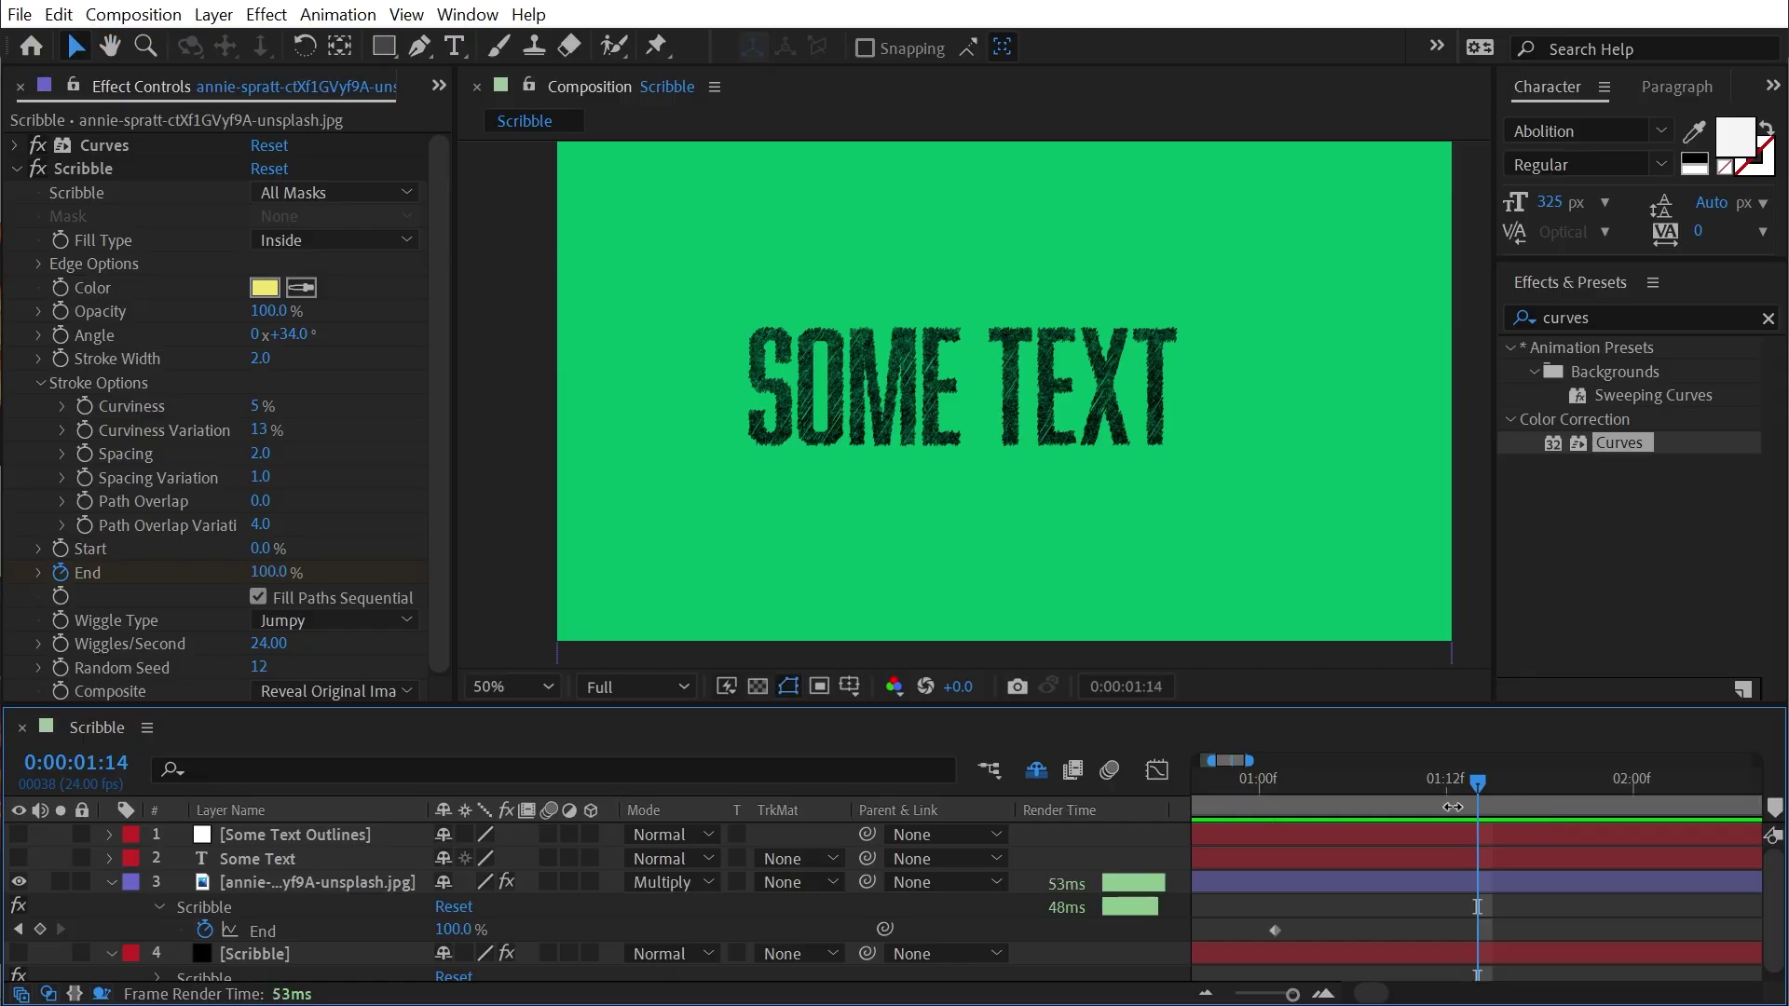
Move the final End keyframe to just before 3 seconds and apply Easy Ease to both End keyframes
key(minus)
key(minus)
key(minus)
drag(1331, 932, 1556, 927)
drag(1616, 919, 1155, 937)
key(F9)
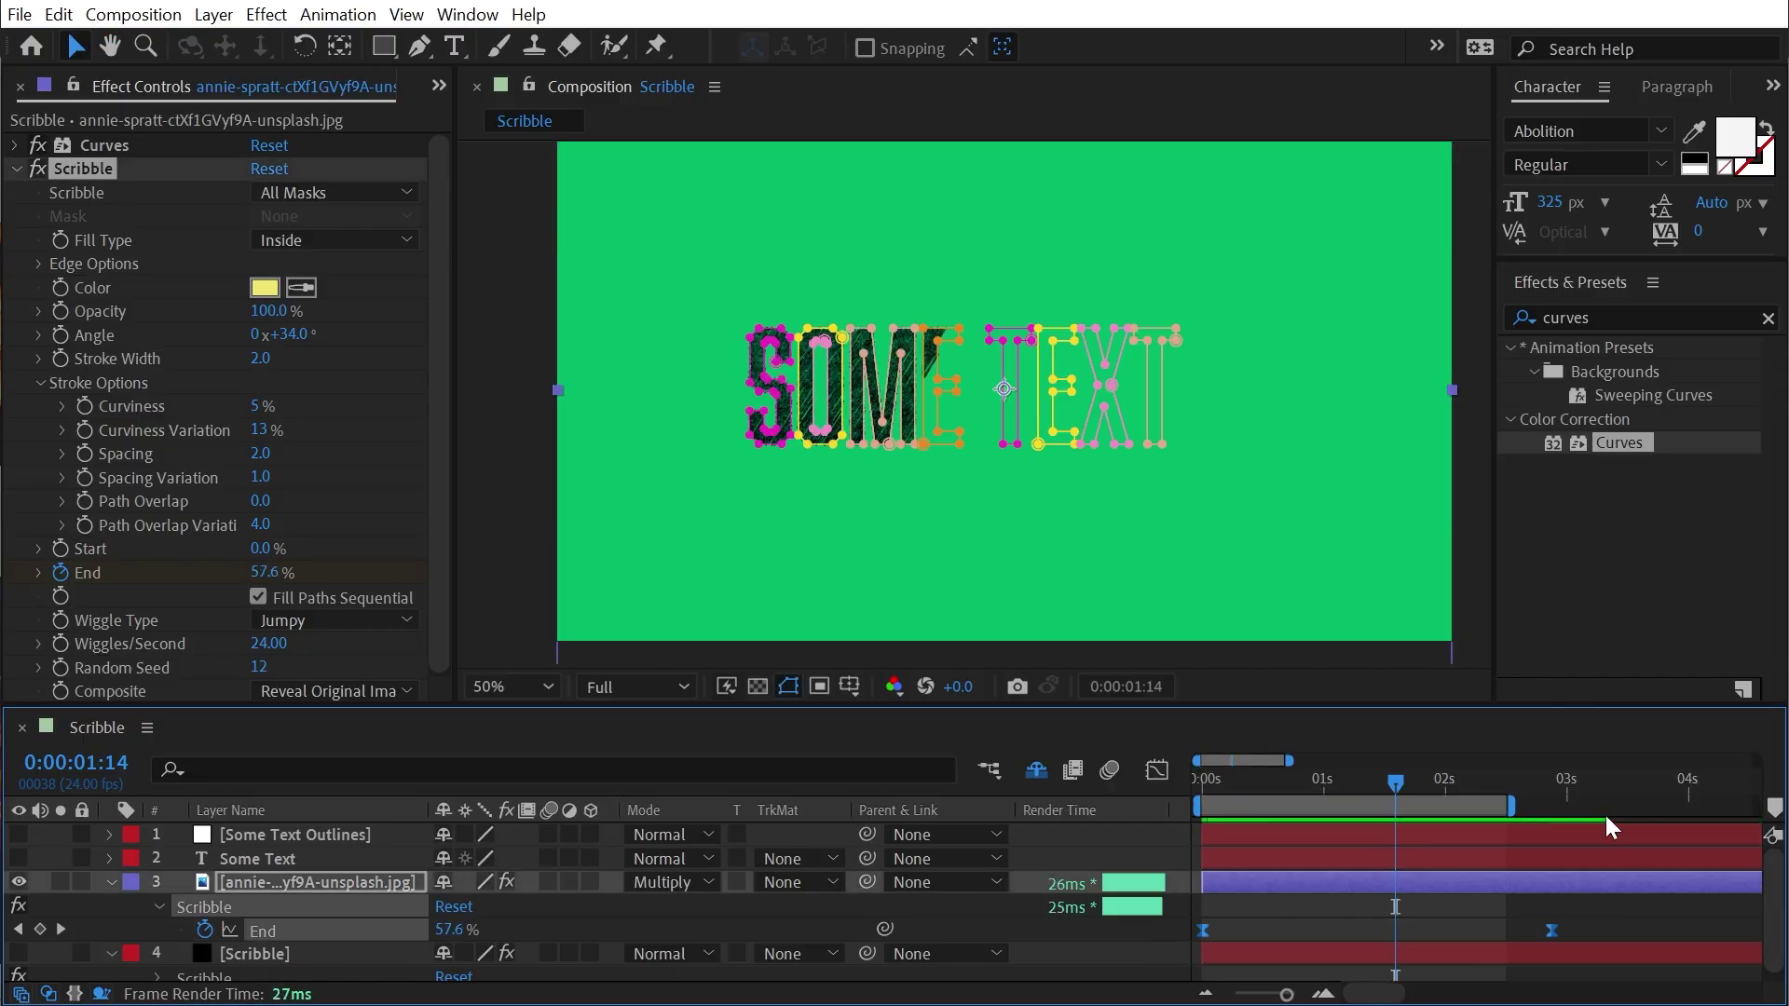
Extend the end of the work area to 0:00:03:11 and preview the text animation
click(1624, 790)
key(n)
scroll(975, 412, up, 2)
key(space)
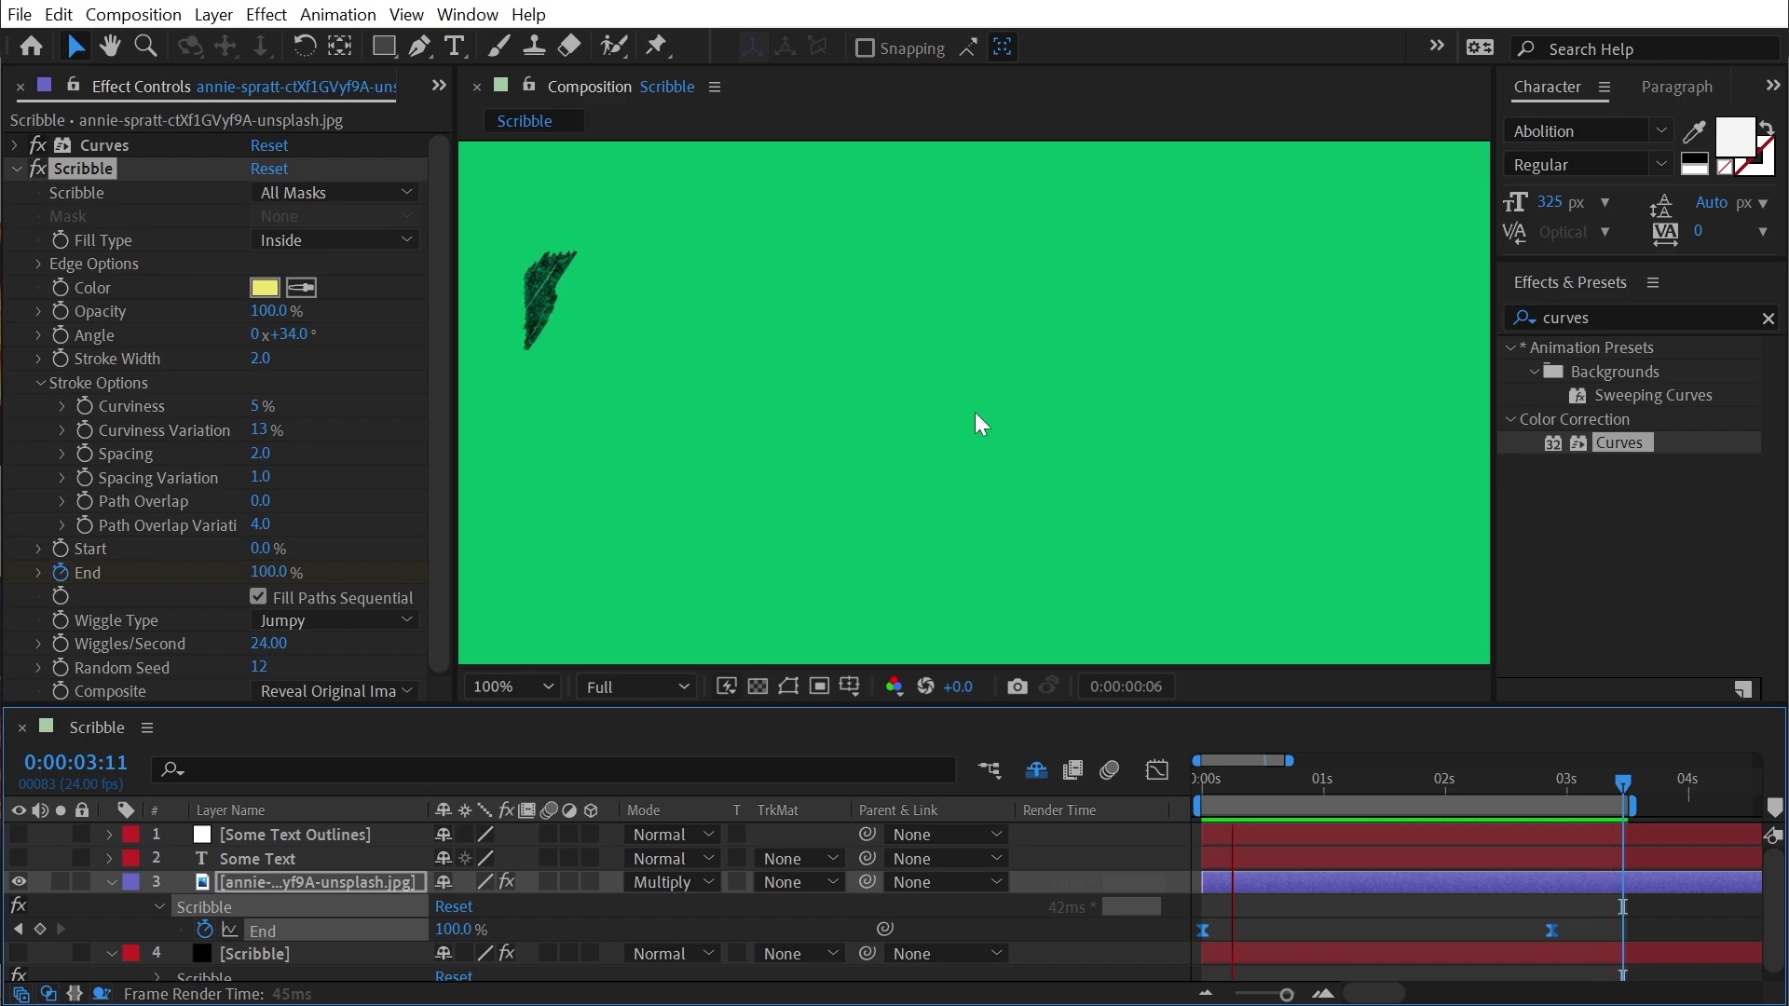